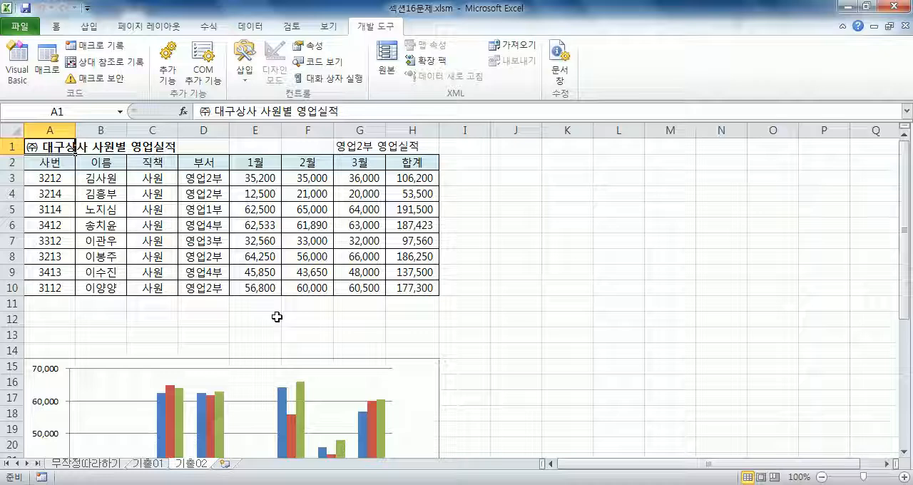
Open the data source selection for the monthly sales chart and move the dialog clear of the table.
scroll(383, 281, "down", 4)
left_click(418, 216)
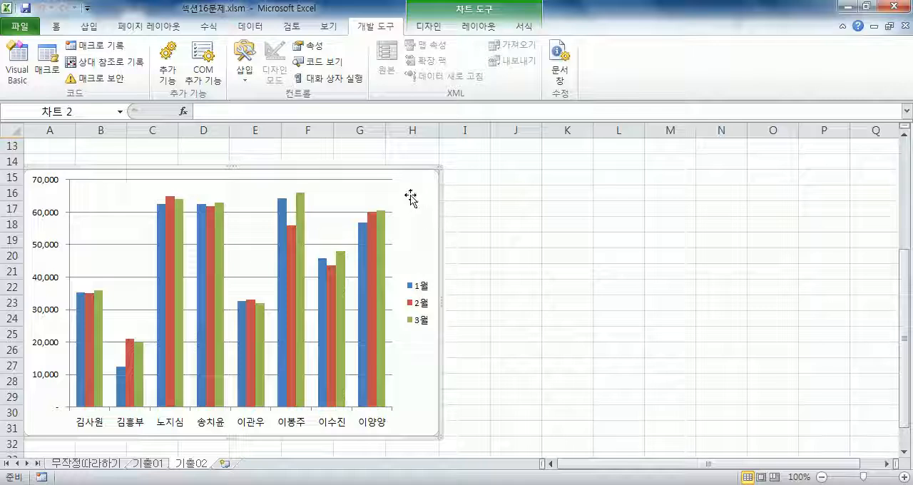
double_click(409, 193)
left_click(631, 61)
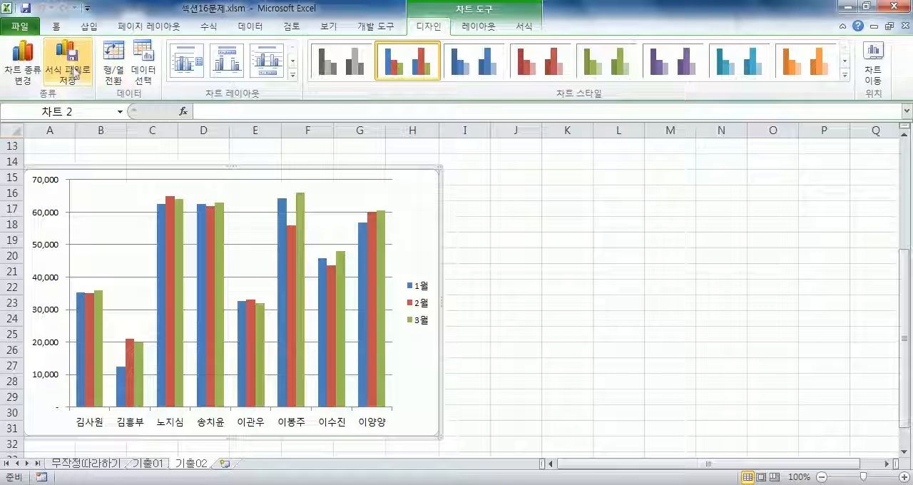
left_click(146, 69)
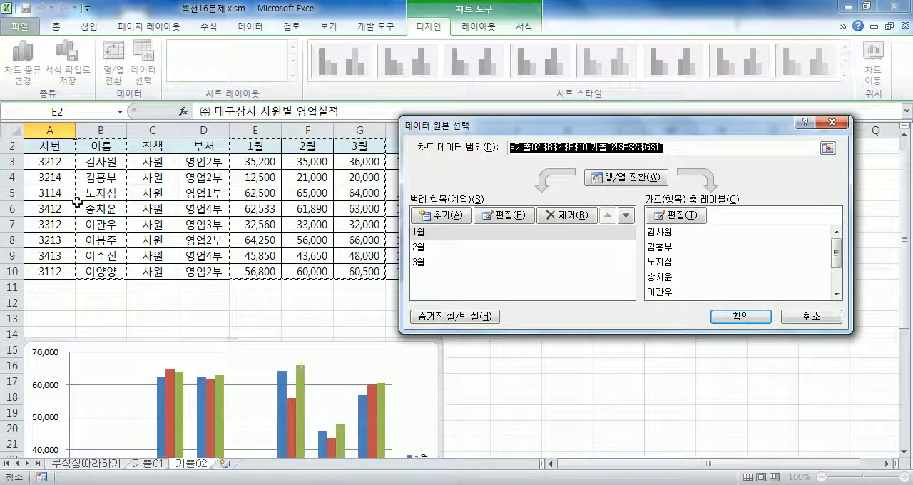
left_click_drag(445, 125, 545, 116)
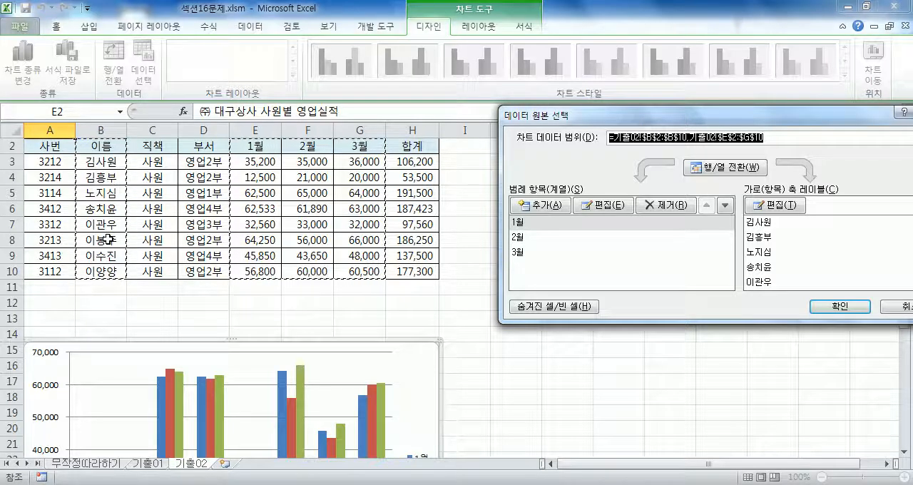
Try setting the chart data range to B2:B4, B8, B10, E2:G4, E8:G8 and E10:G10, then discard the change.
left_click(107, 147)
left_click_drag(107, 146, 110, 177)
left_click(110, 239, "ctrl")
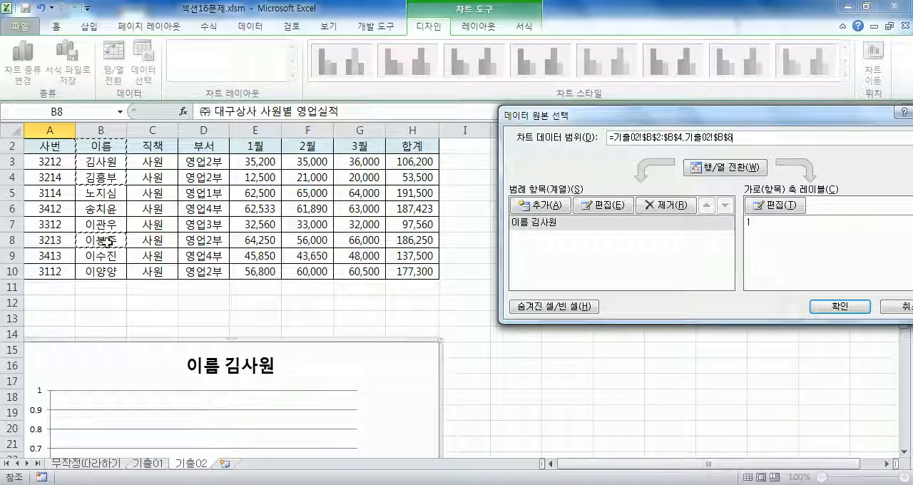
left_click(108, 271, "ctrl")
left_click_drag(255, 146, 366, 181, "ctrl")
left_click_drag(266, 239, 360, 243, "ctrl")
left_click_drag(245, 271, 361, 271, "ctrl")
scroll(385, 342, "down", 5)
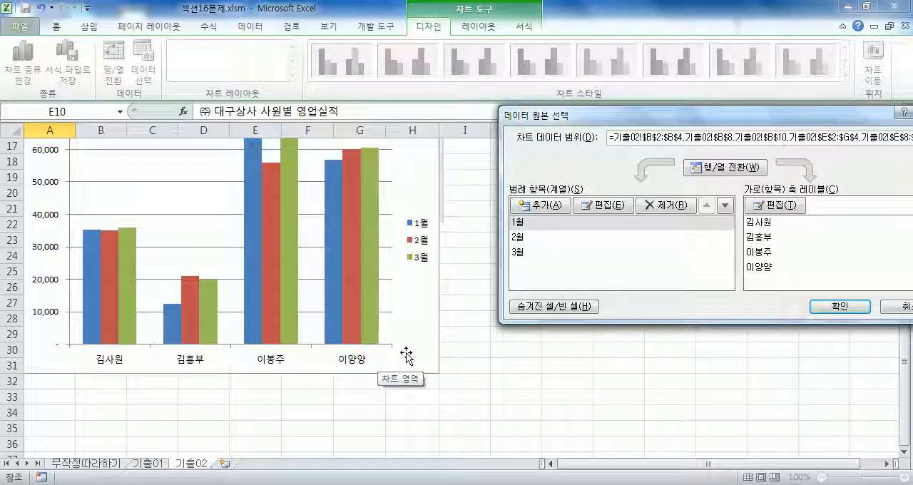
scroll(320, 350, "up", 5)
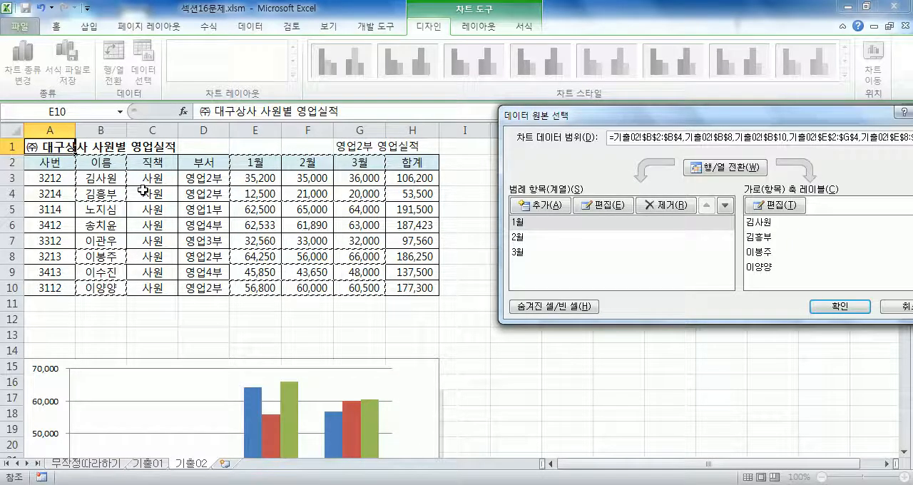
scroll(301, 320, "down", 4)
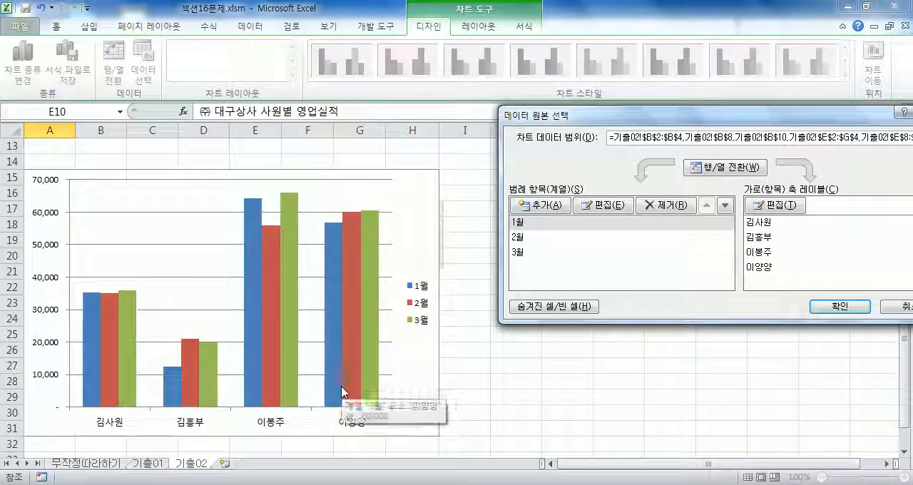
scroll(343, 392, "up", 4)
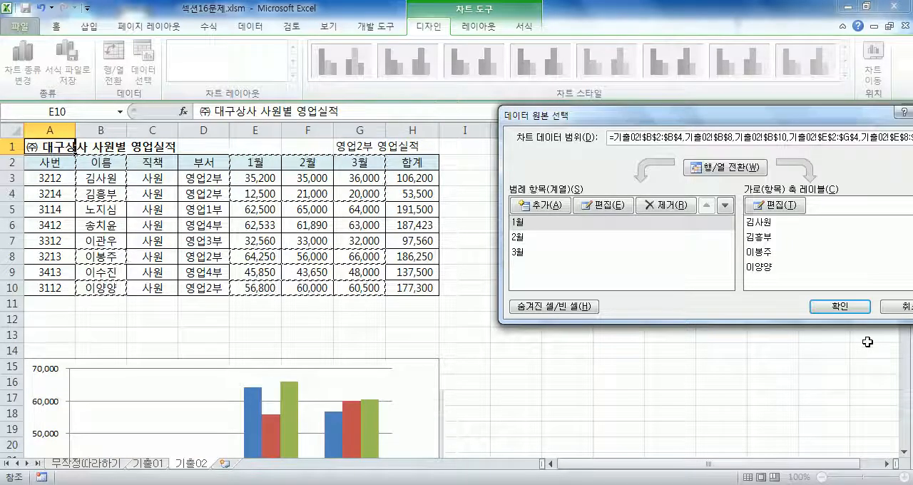
left_click(895, 307)
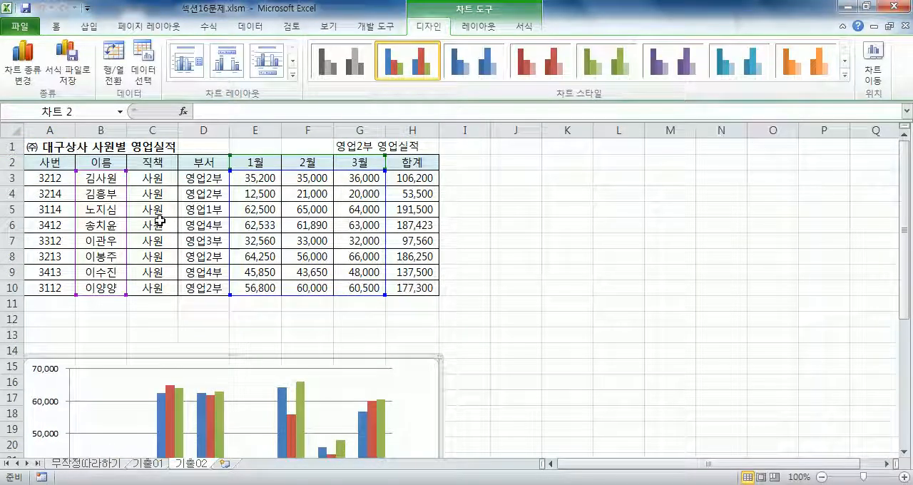
Format the header and 영업2부 cells B2:B4, B8, B10, E2:G4, E8:G8 and E10:G10 in bold red text.
left_click_drag(101, 163, 98, 191)
left_click(101, 257, "ctrl")
left_click(101, 289, "ctrl")
left_click_drag(253, 162, 352, 200)
left_click_drag(255, 258, 349, 261)
left_click_drag(264, 288, 349, 289)
left_click(208, 73)
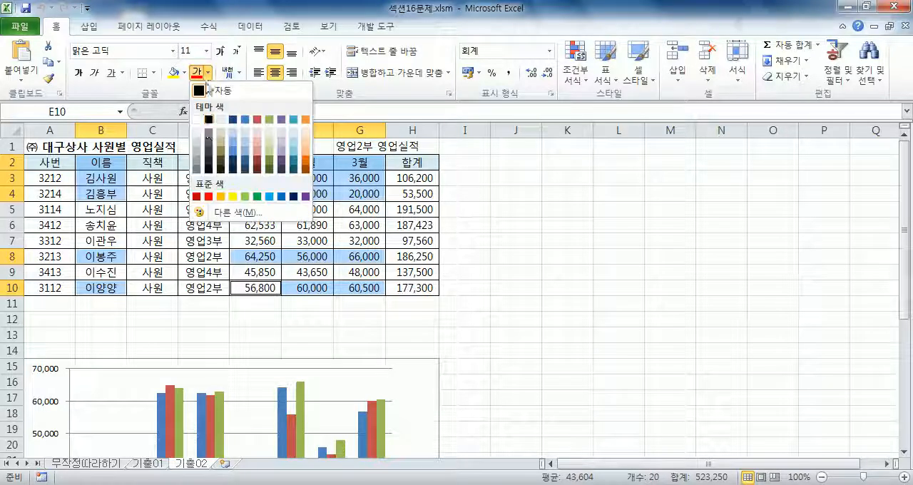
left_click(208, 196)
left_click(77, 72)
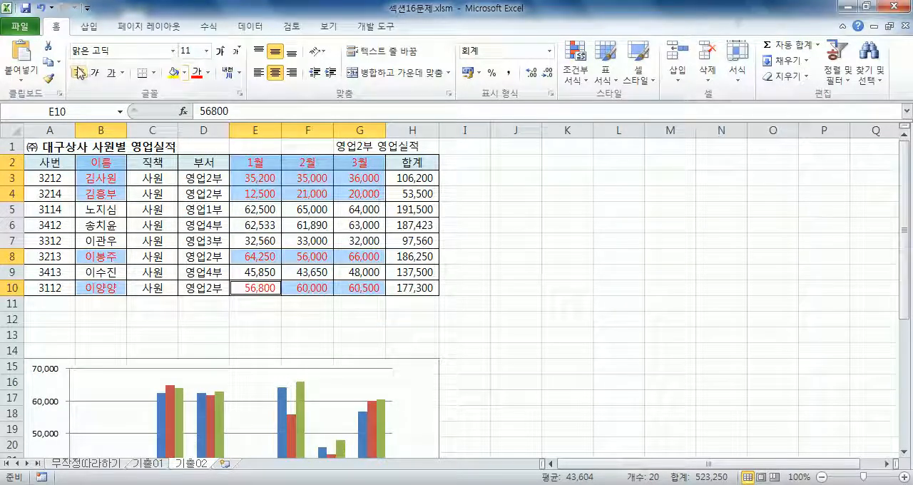
left_click(549, 303)
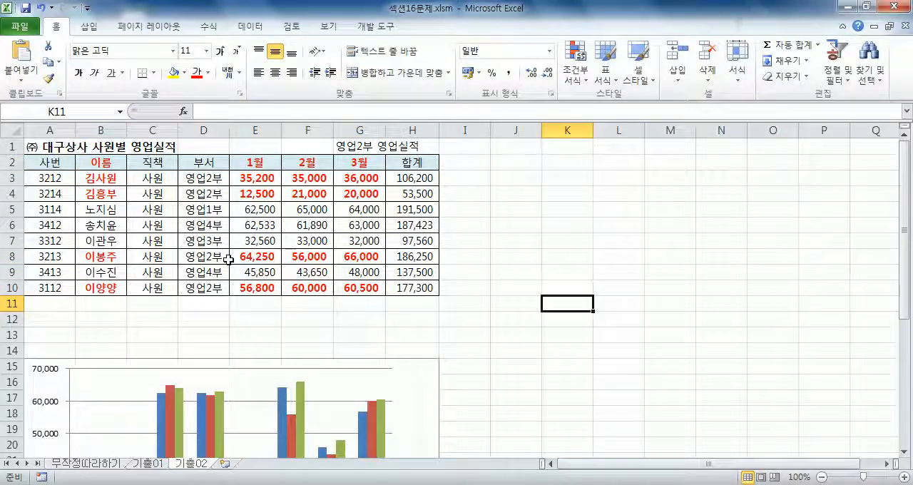
scroll(214, 285, "down", 7)
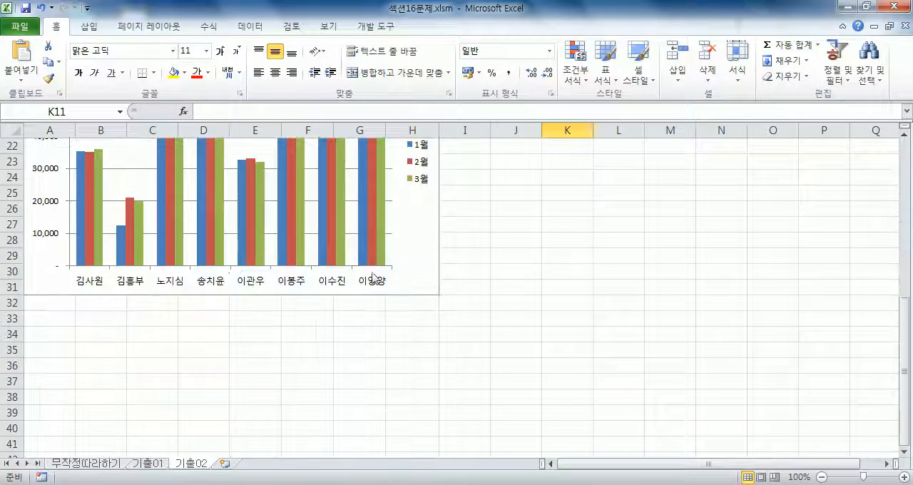
scroll(371, 272, "up", 6)
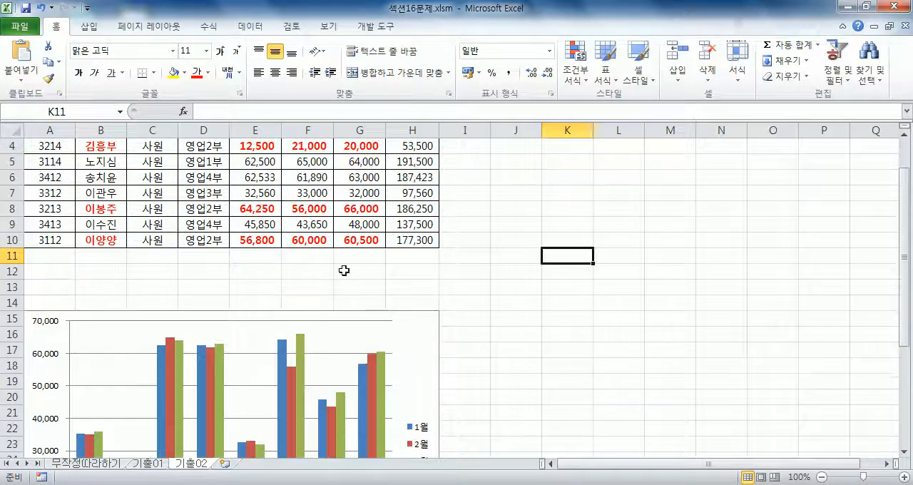
left_click(412, 343)
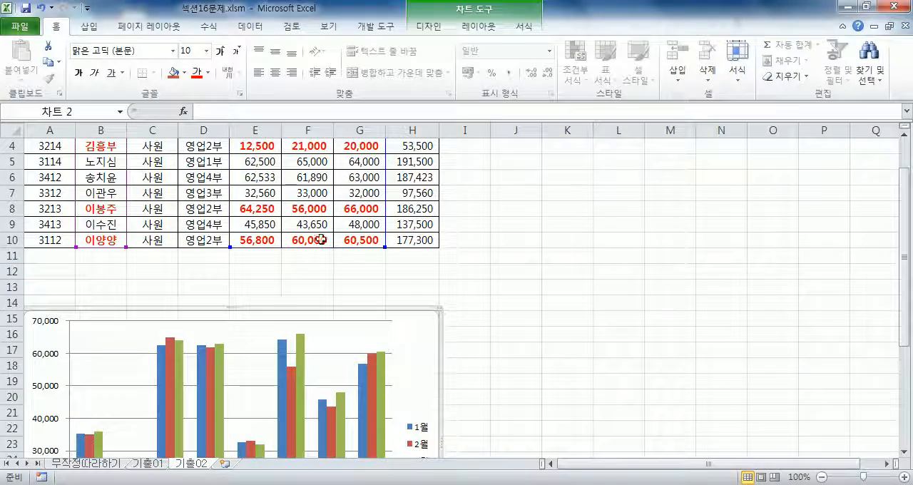
left_click(408, 23)
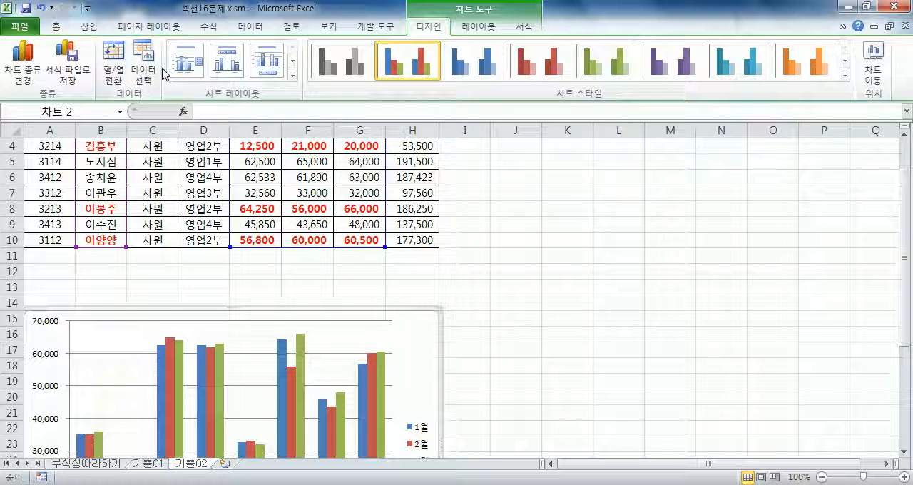
scroll(163, 80, "up", 3)
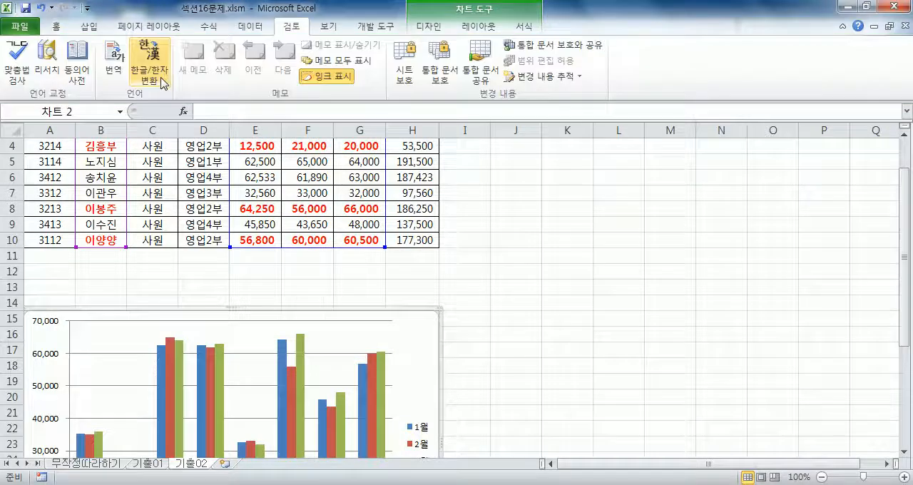
scroll(164, 96, "down", 3)
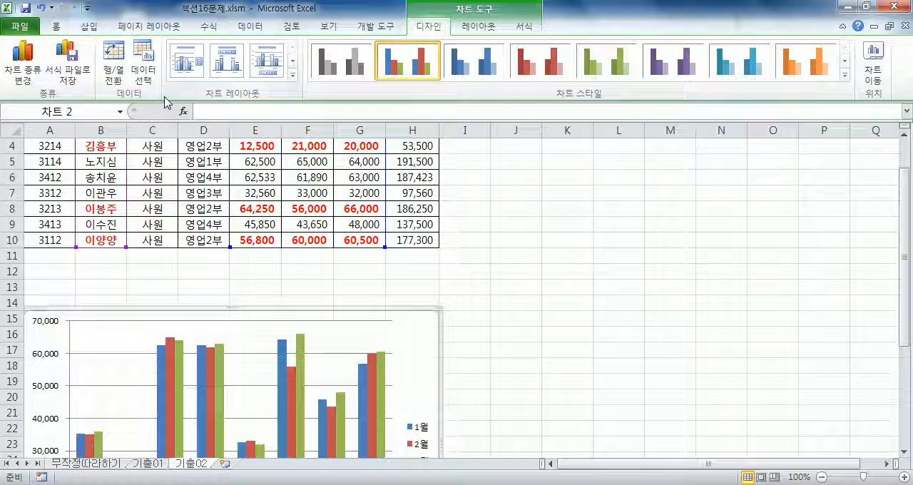
left_click(476, 220)
On sheet 기출01, copy the 출석 cells G3:G5, G8:G9 and G11:G12 and paste them into the chart as a new series.
left_click(147, 463)
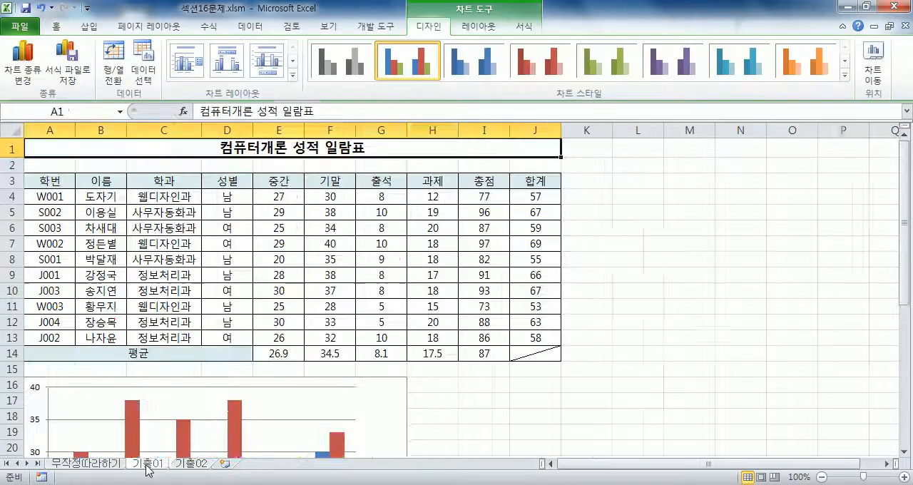
left_click_drag(405, 182, 377, 336)
left_click_drag(376, 180, 374, 214)
left_click_drag(371, 260, 372, 276, "ctrl")
left_click(365, 311, "ctrl")
left_click_drag(365, 311, 366, 323, "ctrl")
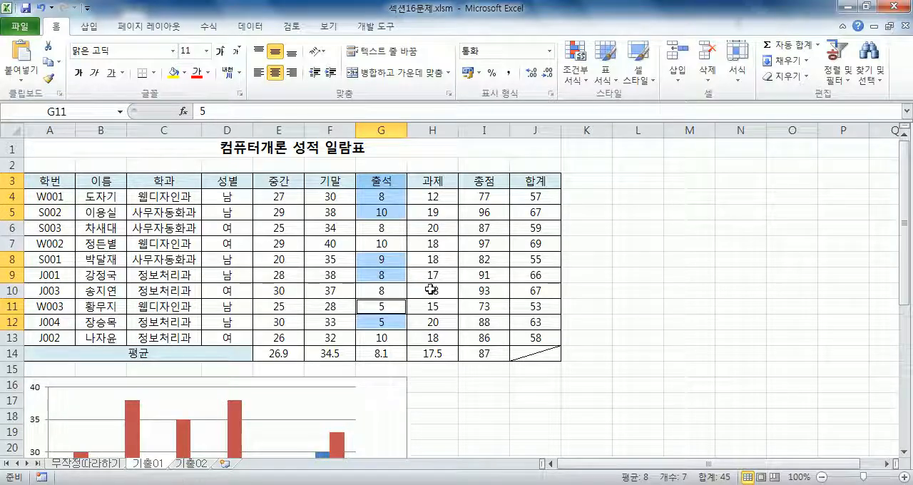
key("ctrl+c")
scroll(428, 276, "down", 4)
left_click(397, 273)
key("ctrl+v")
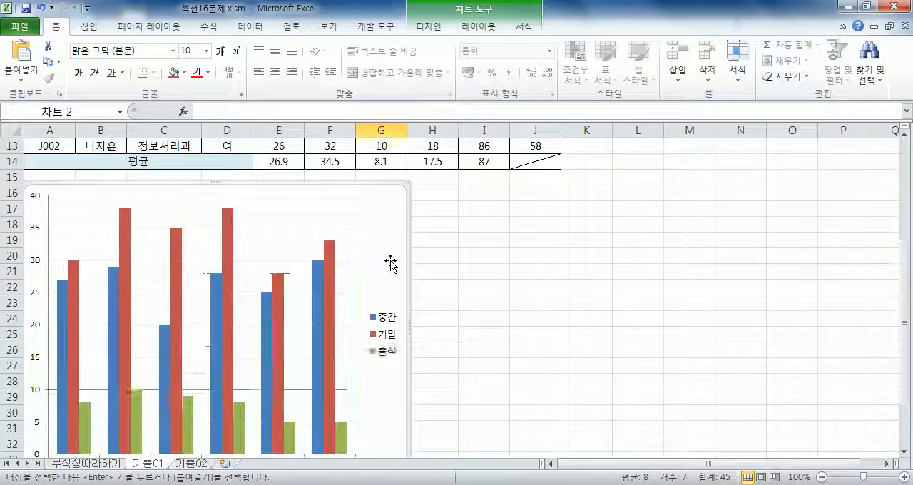
scroll(367, 295, "down", 5)
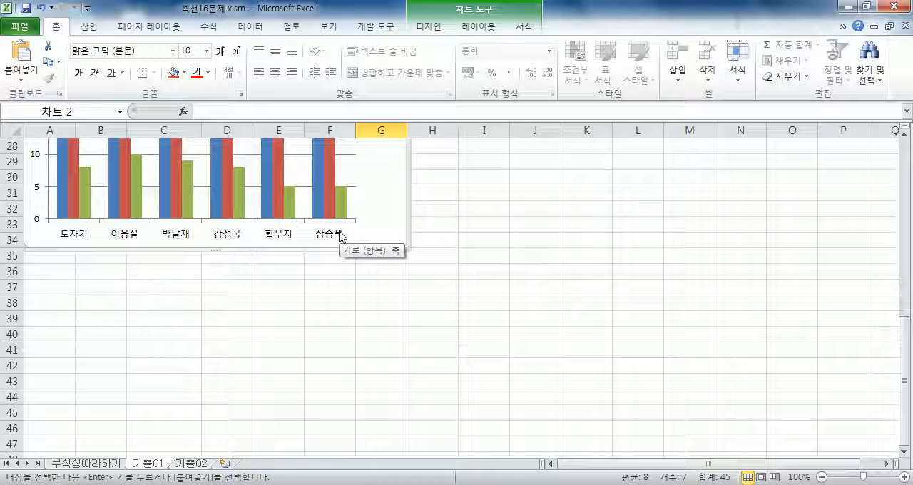
Return to sheet 기출02 and open the data source selection for its chart.
left_click(190, 463)
scroll(331, 285, "down", 4)
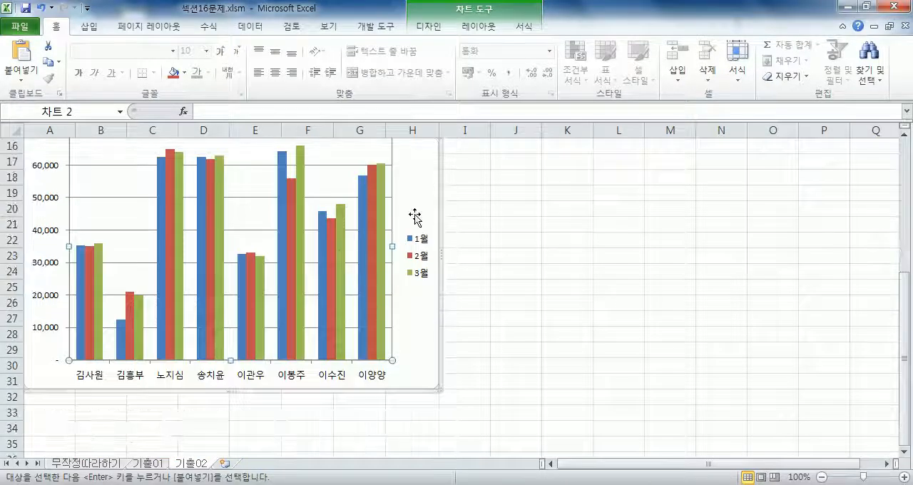
left_click(428, 32)
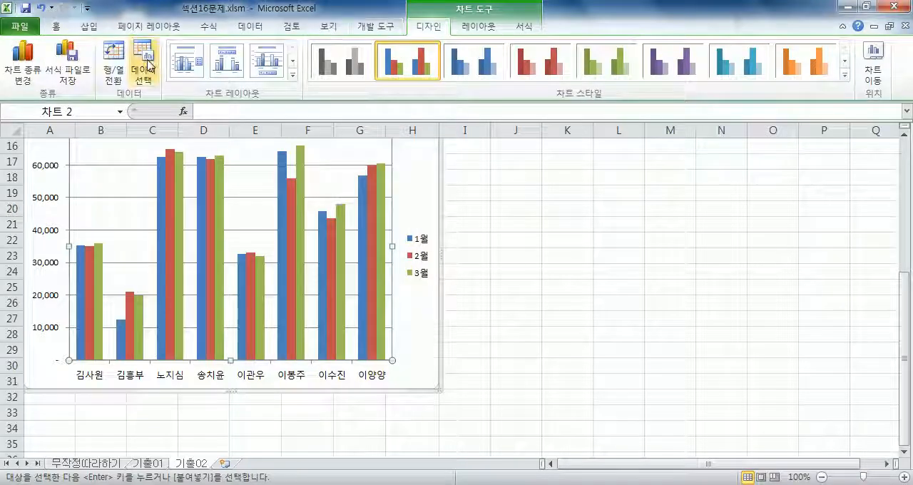
left_click(149, 66)
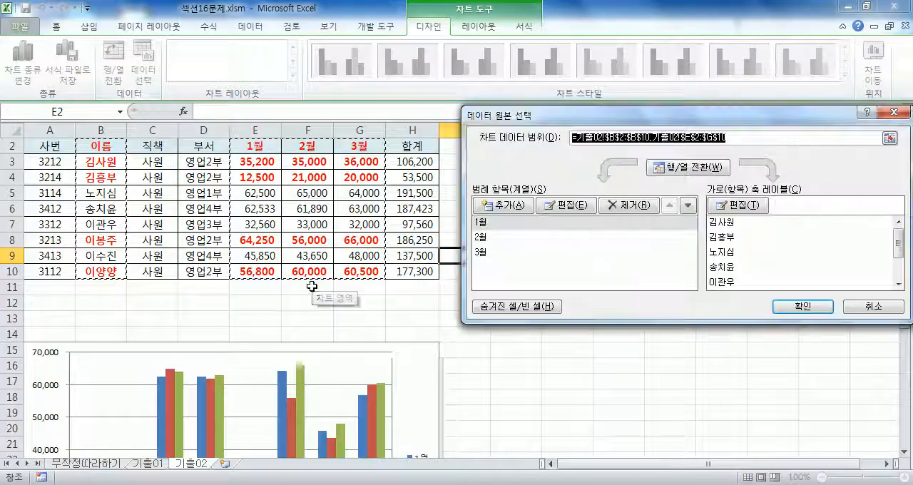
scroll(163, 152, "up", 1)
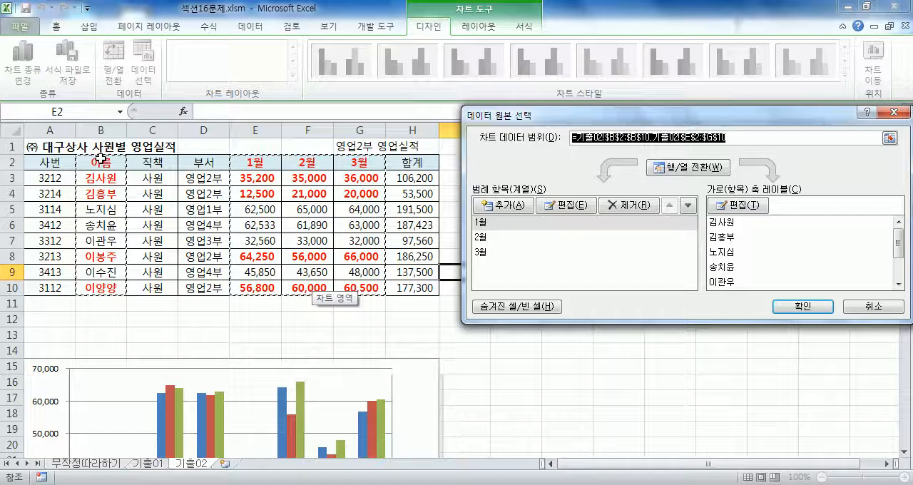
Try limiting the chart data range to the red cells B2:B4, B8, B10, E2:G4, E8:G8 and E10:G10, then discard the change.
left_click_drag(103, 161, 107, 193)
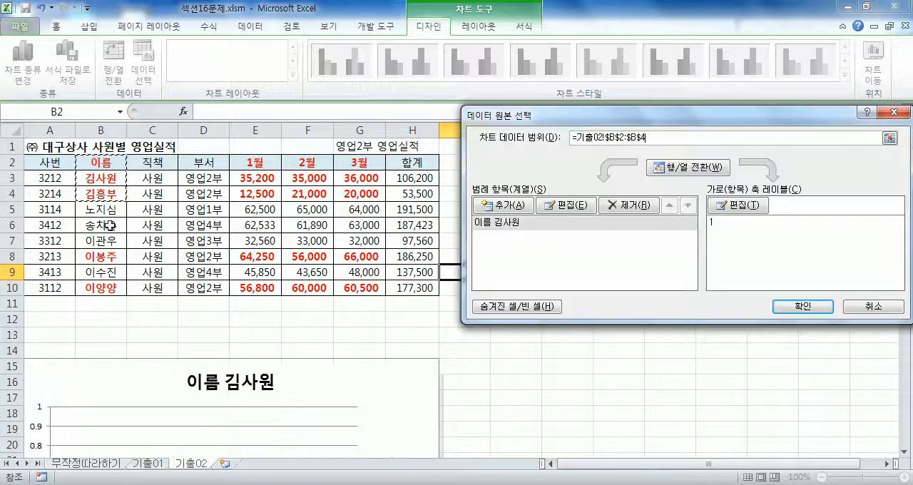
left_click(109, 258, "ctrl")
left_click(106, 289, "ctrl")
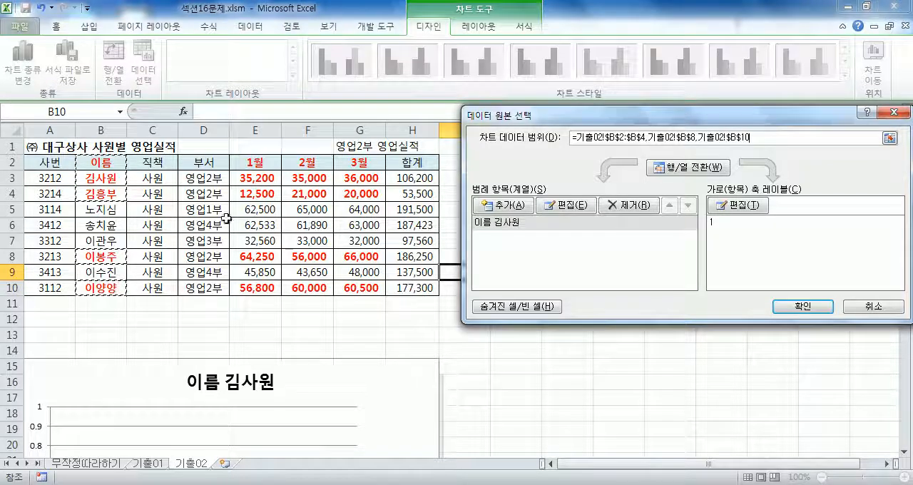
left_click_drag(255, 163, 357, 192)
left_click_drag(254, 256, 349, 257)
left_click_drag(254, 290, 357, 288)
scroll(385, 317, "down", 5)
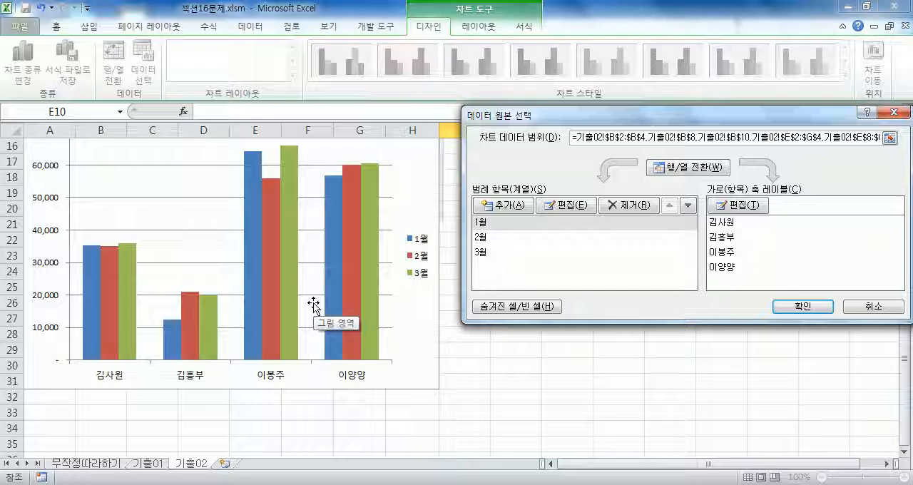
left_click(884, 308)
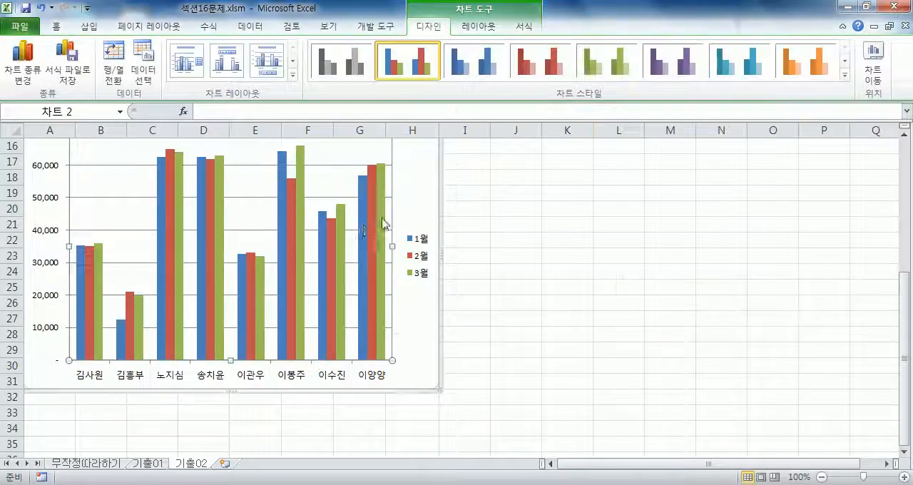
Reopen the chart's data source selection and switch its rows and columns so the employees become the series.
scroll(357, 214, "up", 4)
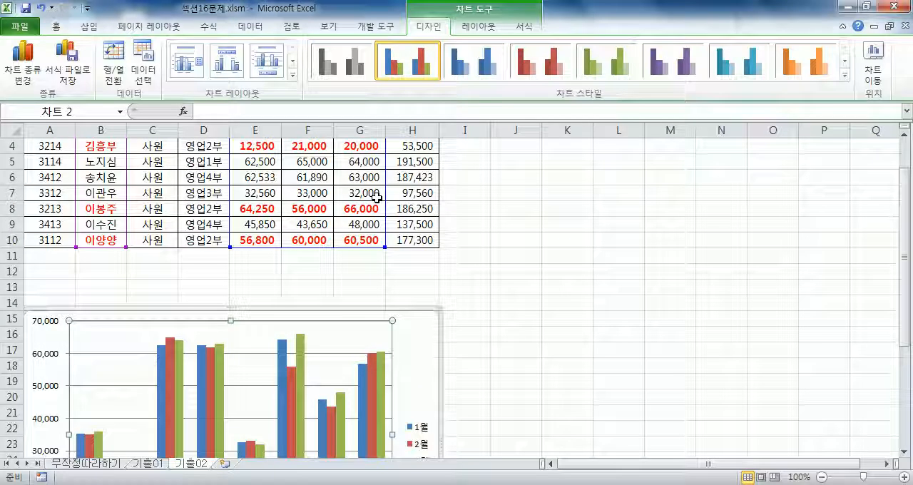
left_click(154, 73)
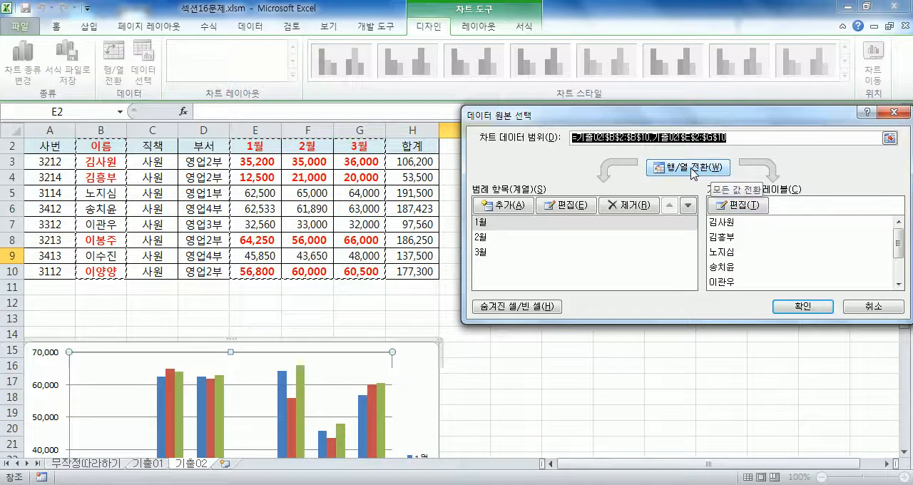
left_click(690, 169)
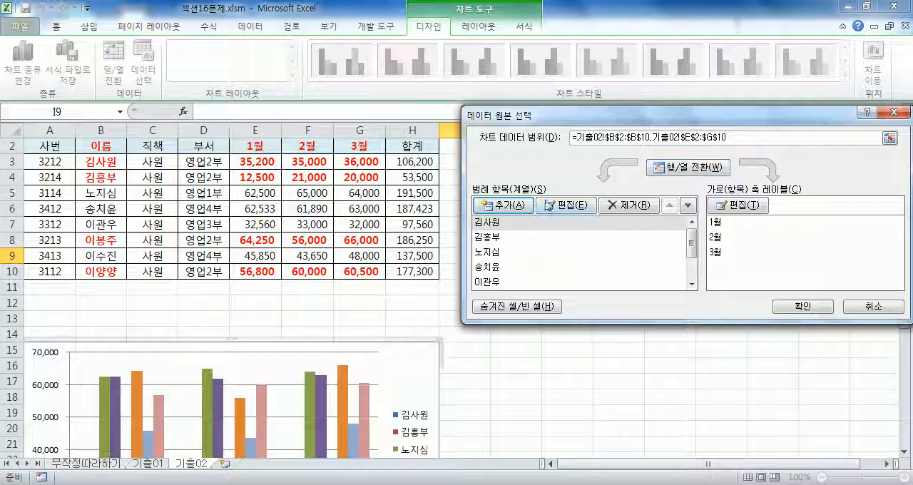
Remove the chart series of every employee outside 영업2부, keeping only the four employees whose names are red in the table.
left_click(488, 258)
left_click(621, 205)
left_click(632, 207)
left_click(603, 208)
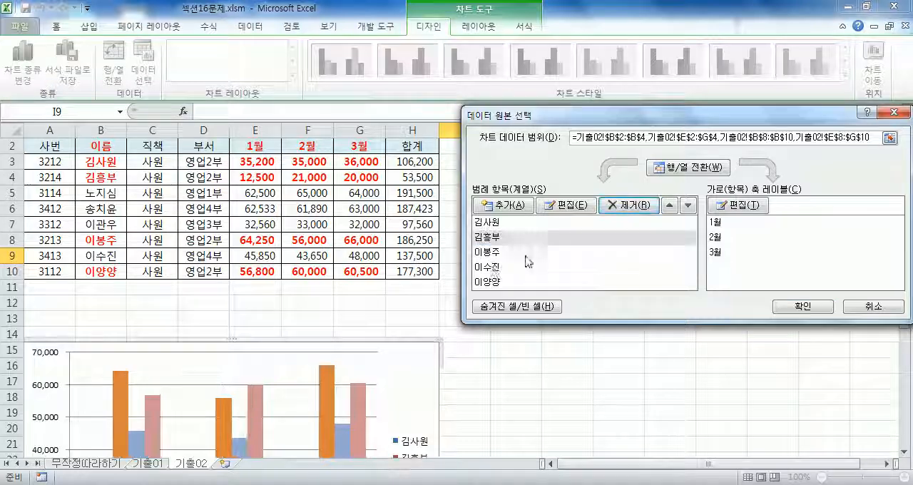
left_click(488, 267)
left_click(627, 206)
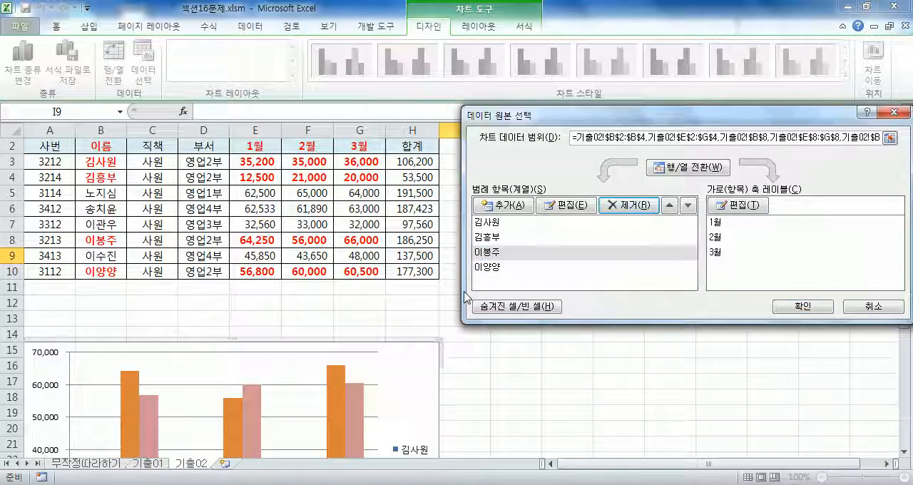
Switch the chart's rows and columns so the months become the series, and apply the data source change.
left_click(686, 167)
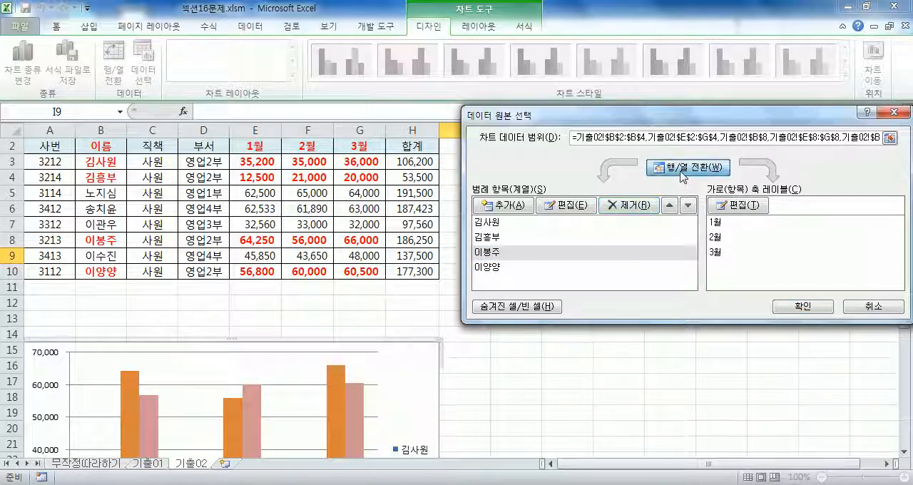
left_click(787, 304)
scroll(440, 320, "down", 4)
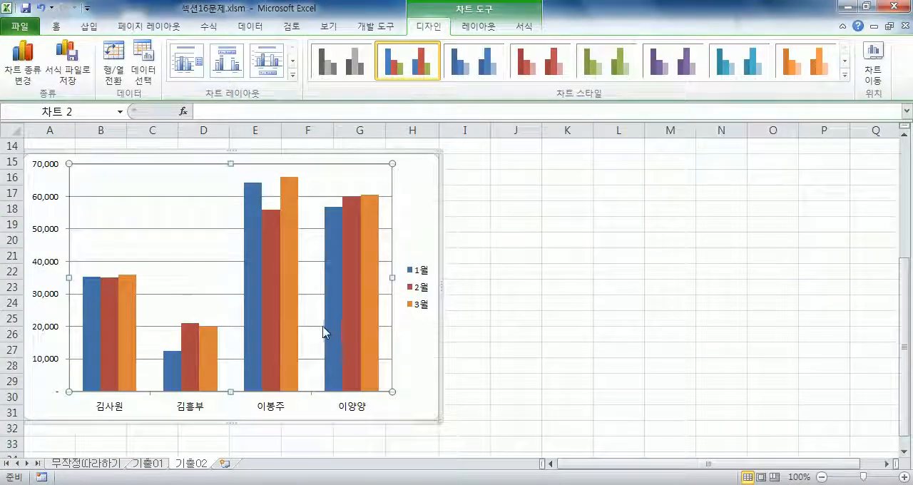
Compare the chart's employees and monthly columns with the red names and figures in the table.
mouse_move(325, 332)
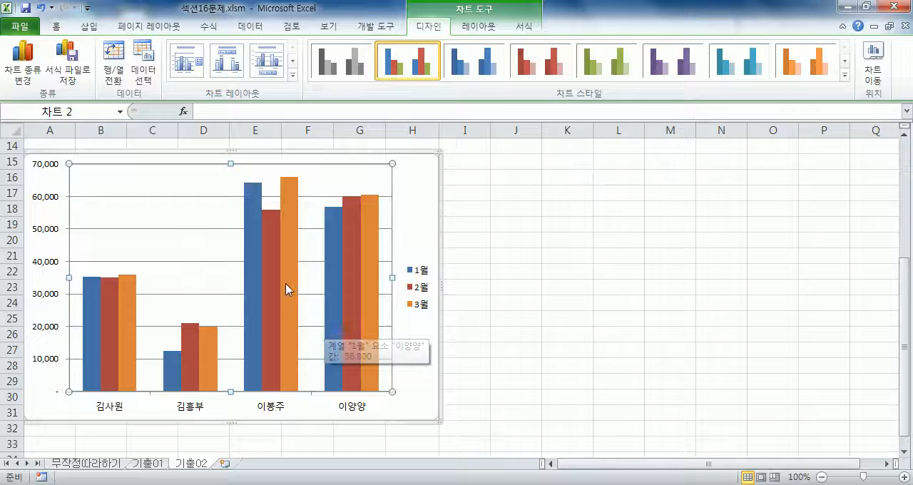
scroll(285, 303, "up", 5)
left_click_drag(103, 177, 103, 193)
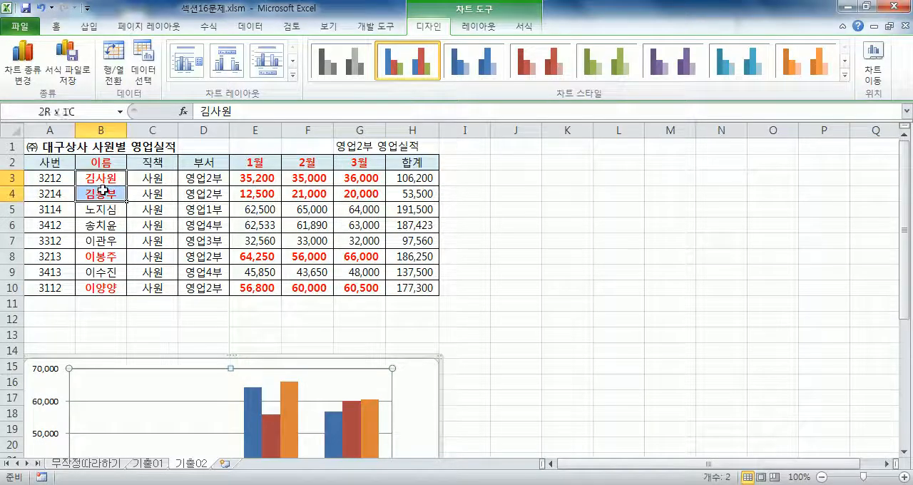
scroll(175, 239, "down", 4)
scroll(174, 241, "up", 4)
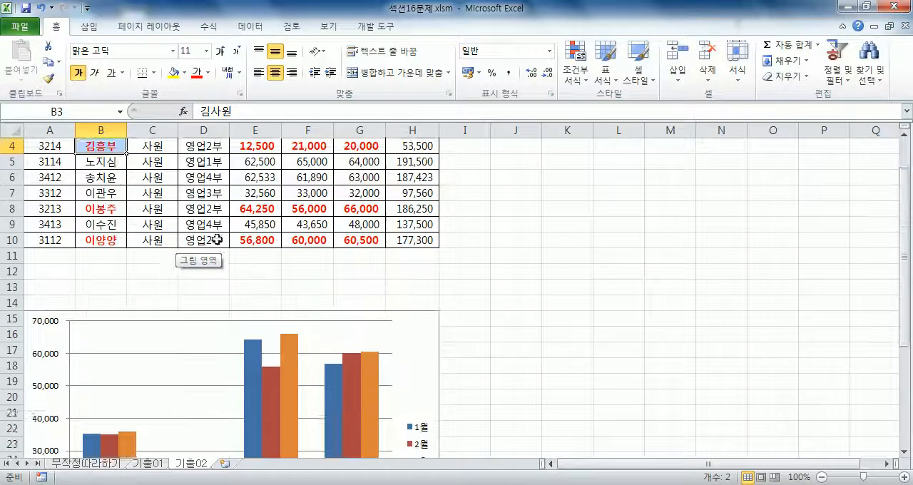
scroll(120, 219, "down", 3)
scroll(121, 218, "down", 1)
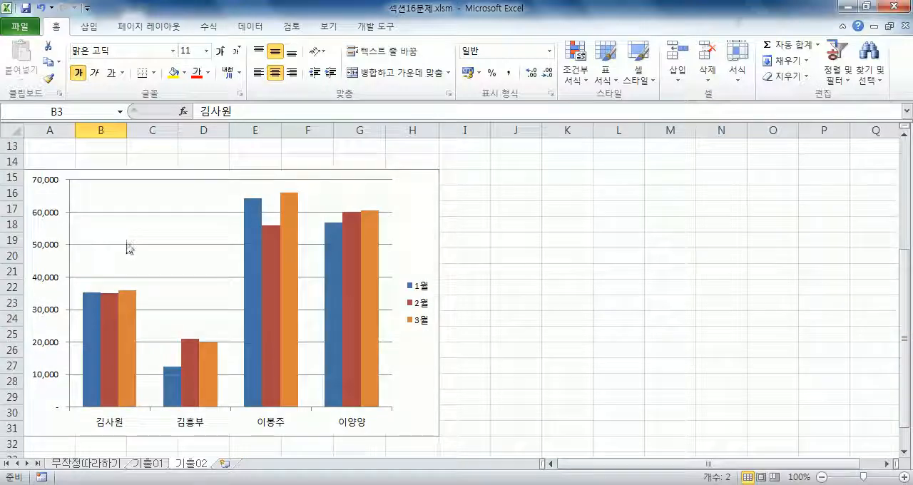
scroll(133, 249, "up", 4)
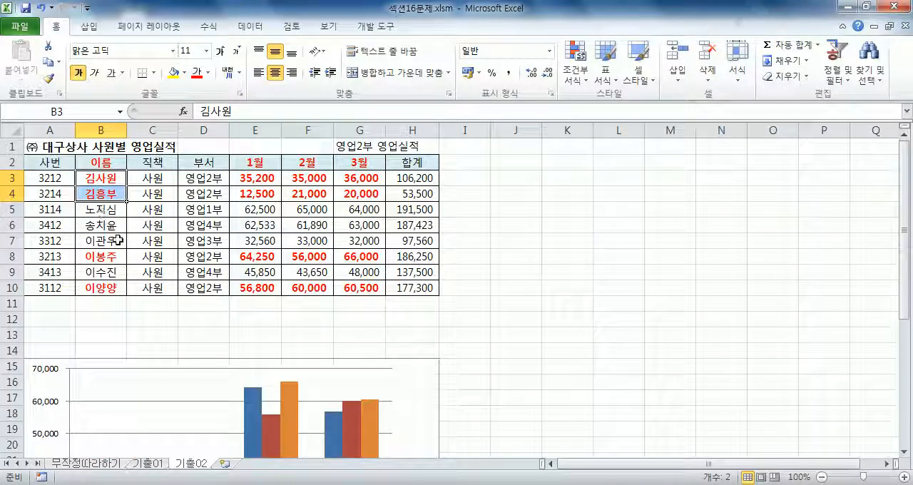
scroll(114, 239, "down", 3)
scroll(120, 240, "up", 2)
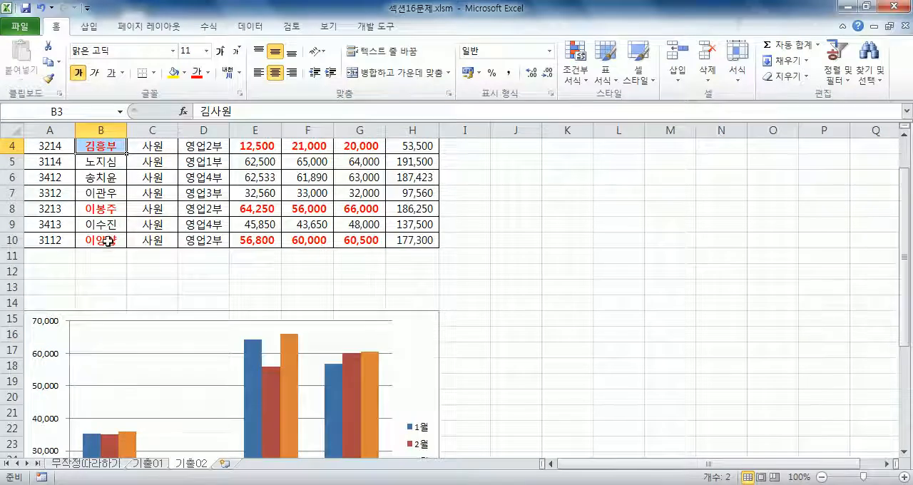
scroll(108, 240, "up", 1)
left_click(108, 178)
scroll(264, 321, "down", 4)
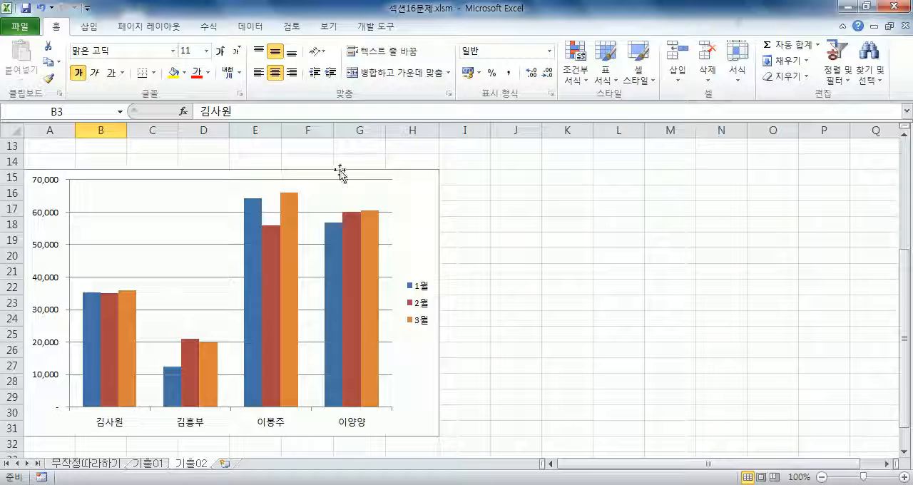
Undo the last data source change of the chart.
left_click(41, 8)
scroll(346, 259, "down", 4)
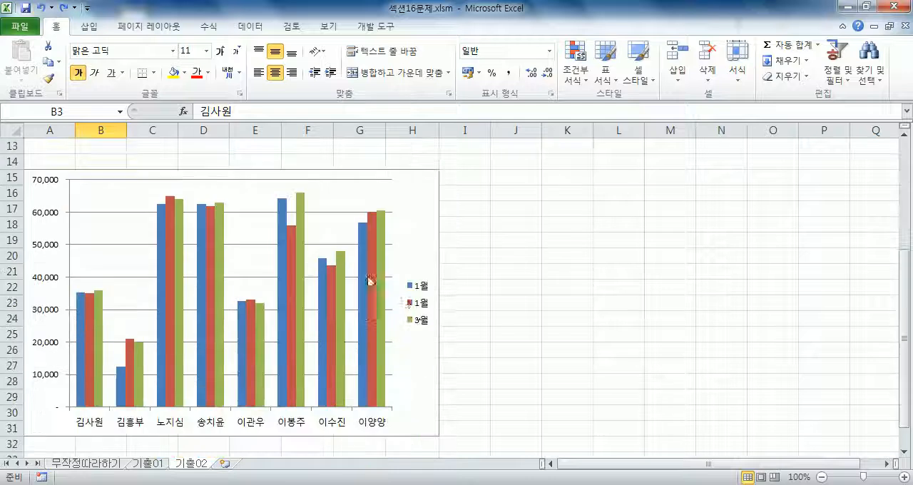
Reopen the chart's data source selection and replace the data range with the red name cells B2:B4, B8 and B10.
left_click(418, 188)
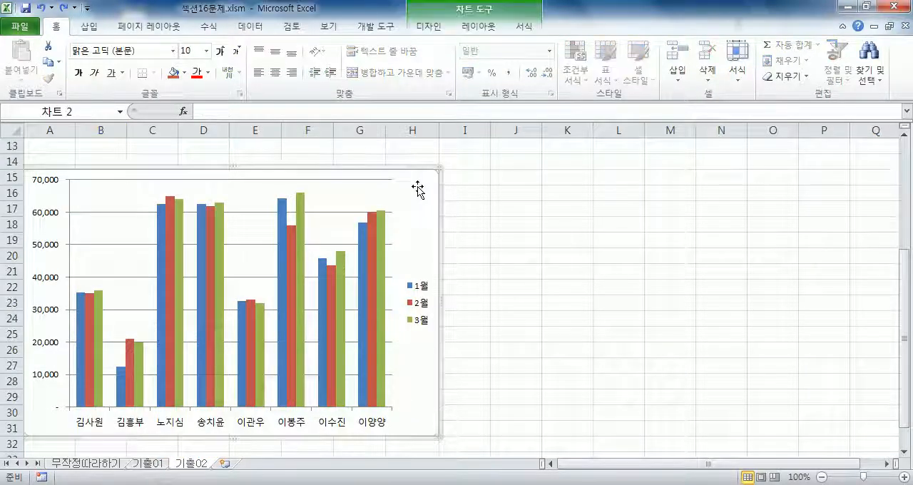
left_click(431, 28)
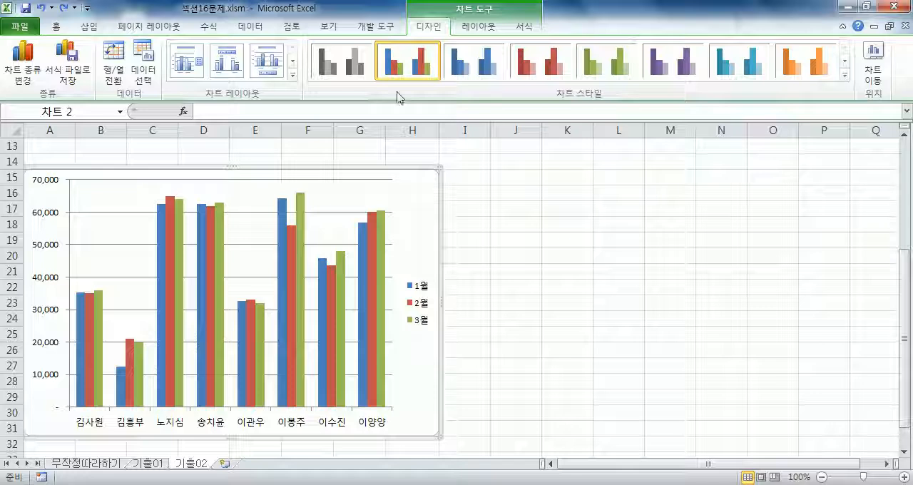
left_click(157, 82)
scroll(191, 200, "up", 1)
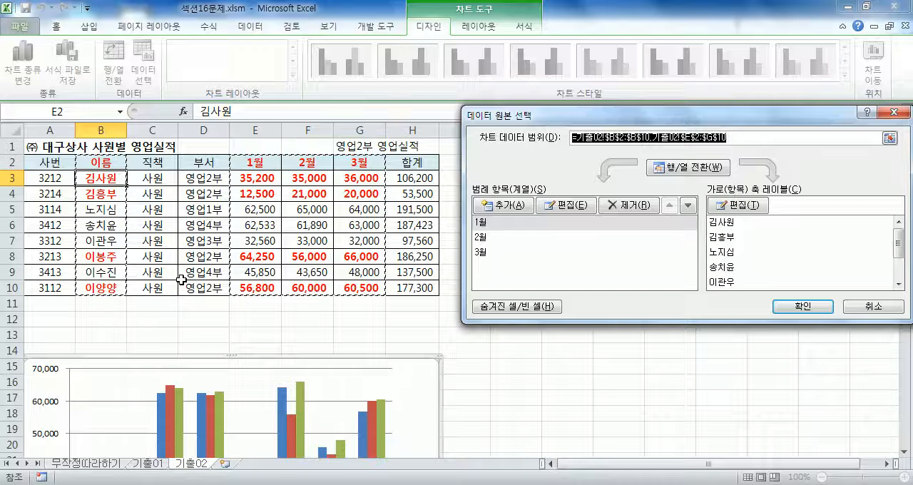
left_click(112, 163)
left_click_drag(112, 163, 107, 193)
left_click(113, 257, "ctrl")
left_click(104, 291, "ctrl")
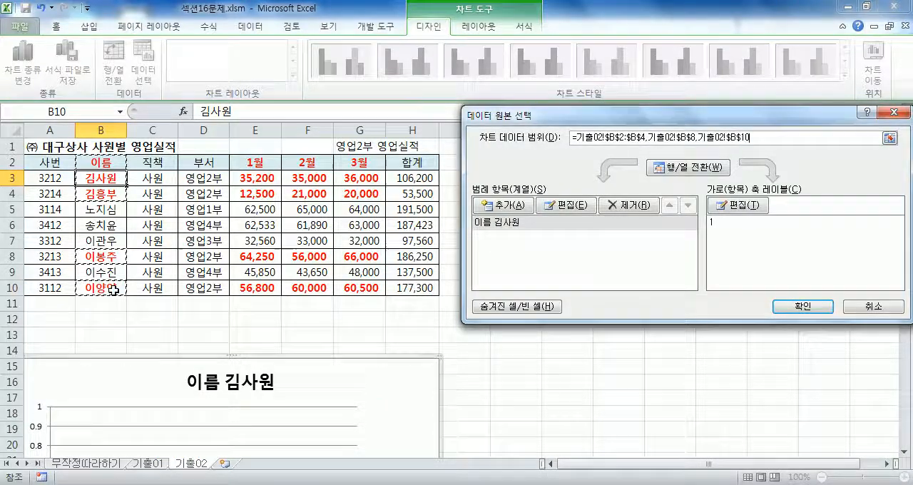
Add the month cells E2:G4, E8:G8 and E10:G10 to the chart data range and apply it.
scroll(314, 307, "down", 4)
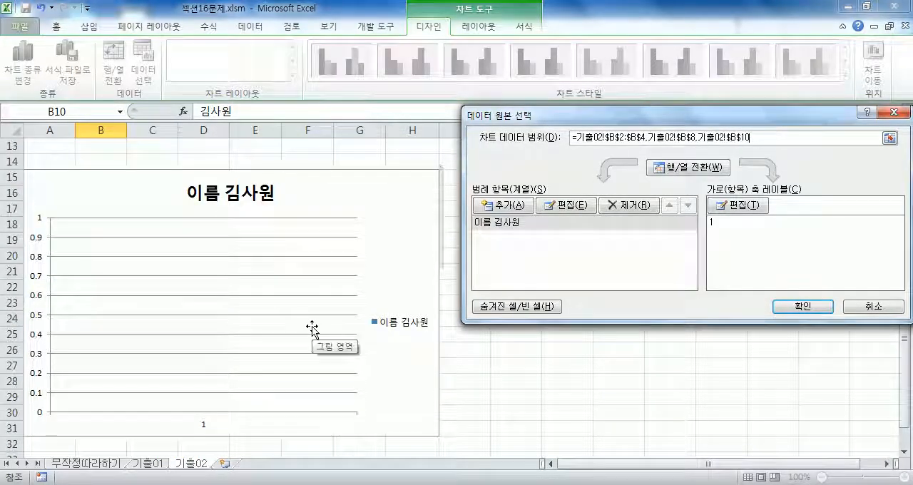
scroll(310, 325, "up", 4)
left_click_drag(253, 161, 361, 193)
left_click_drag(253, 250, 360, 257)
scroll(259, 288, "down", 4)
scroll(259, 287, "up", 4)
left_click_drag(259, 288, 328, 287)
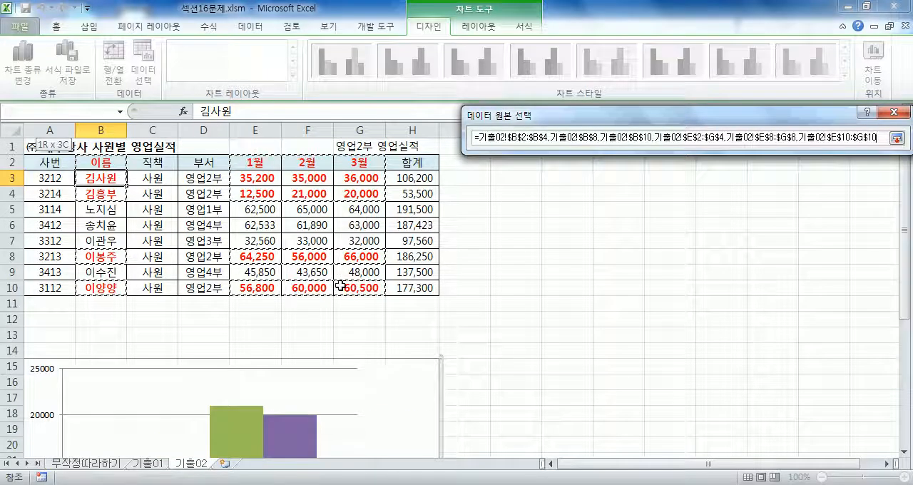
scroll(347, 335, "down", 4)
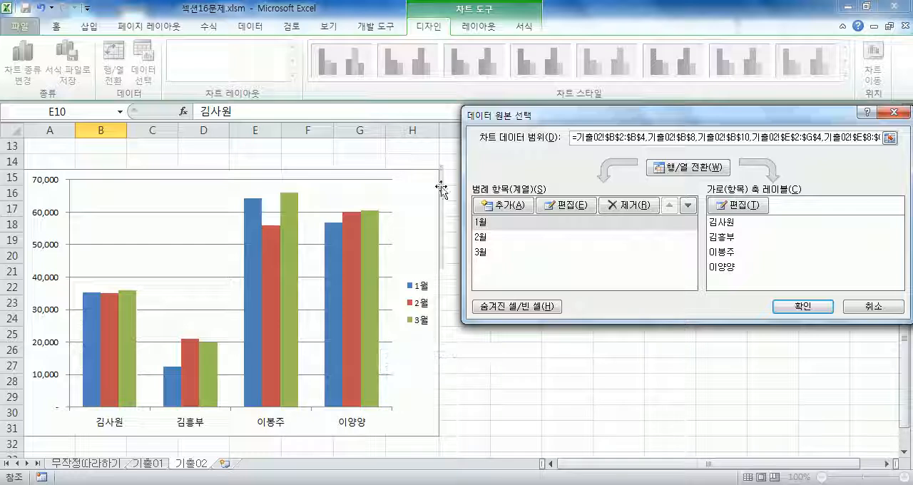
left_click(797, 308)
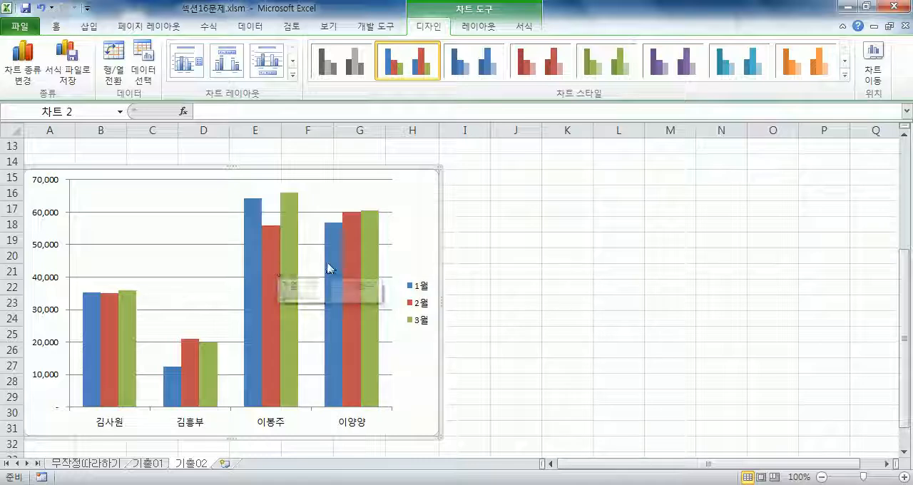
Add a chart title above the plot area.
mouse_move(328, 269)
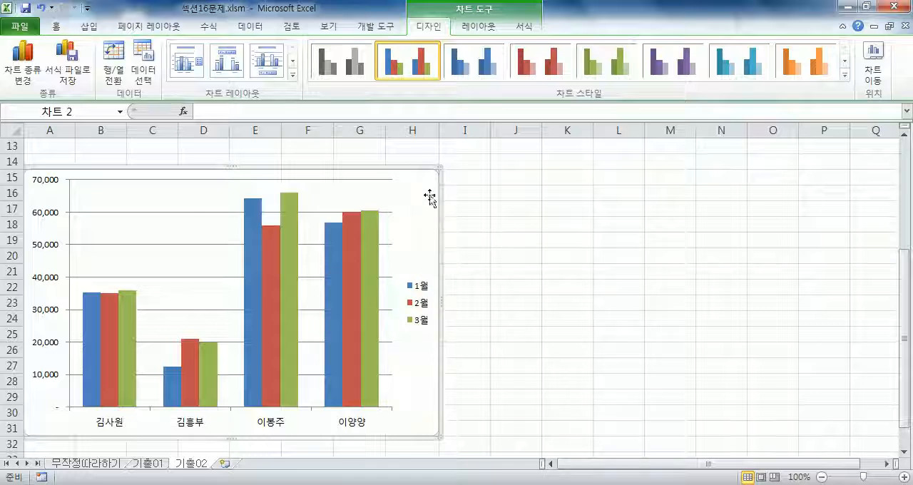
left_click(479, 34)
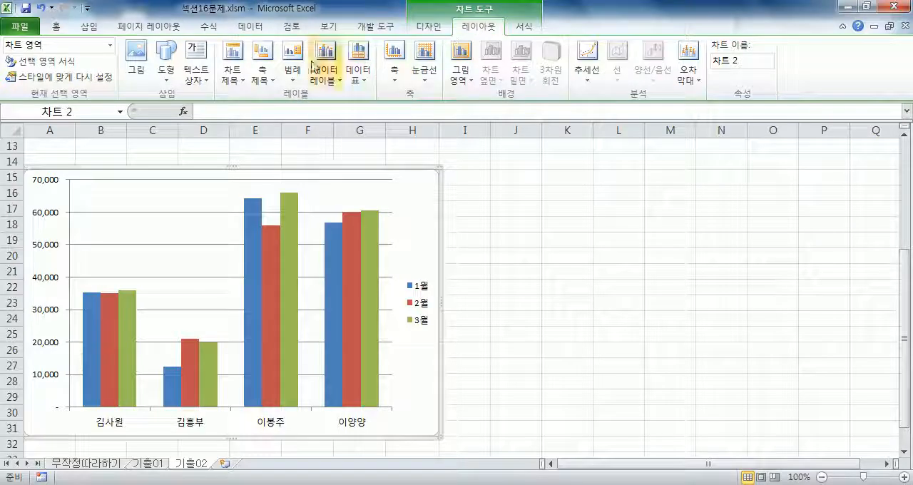
left_click(232, 72)
left_click(273, 171)
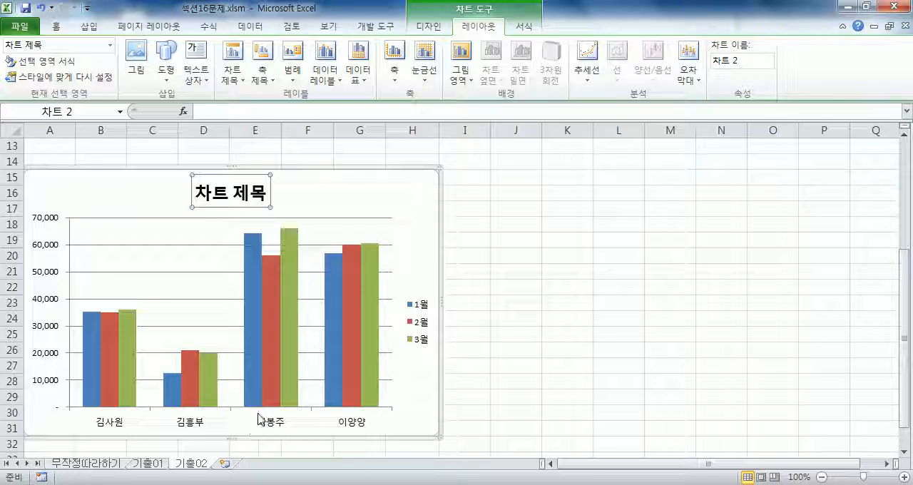
Add a title below the chart's primary horizontal axis.
left_click(275, 80)
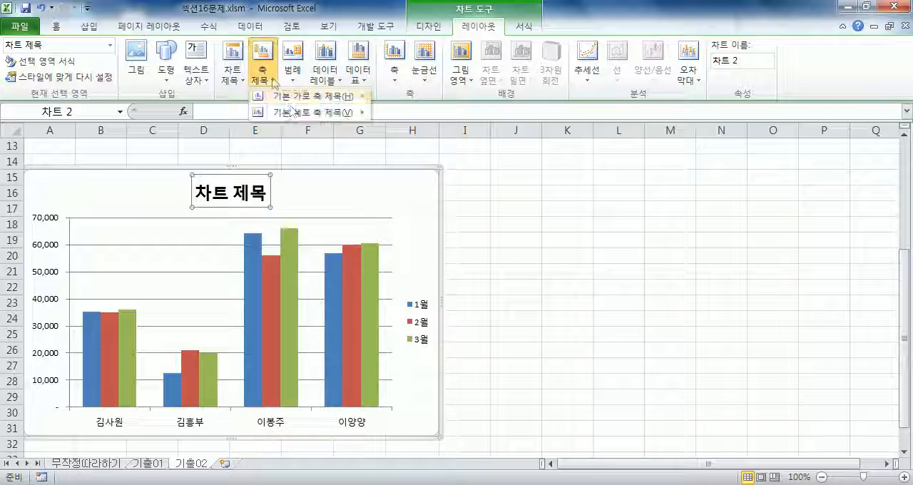
mouse_move(285, 96)
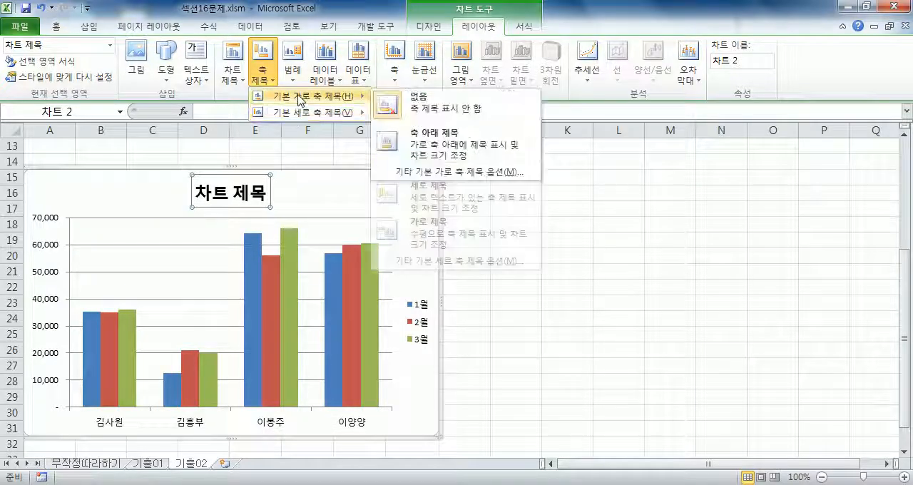
left_click(427, 138)
scroll(296, 336, "down", 3)
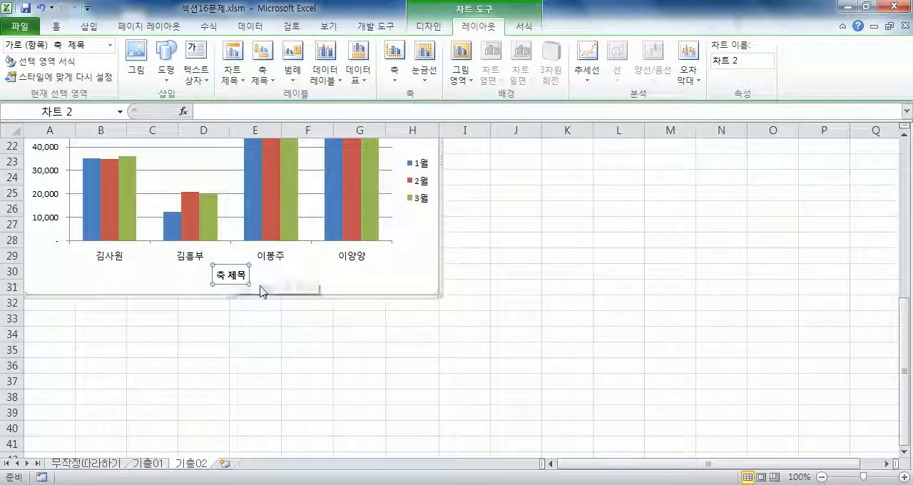
Set the horizontal axis title text to 이름.
type("dlfma")
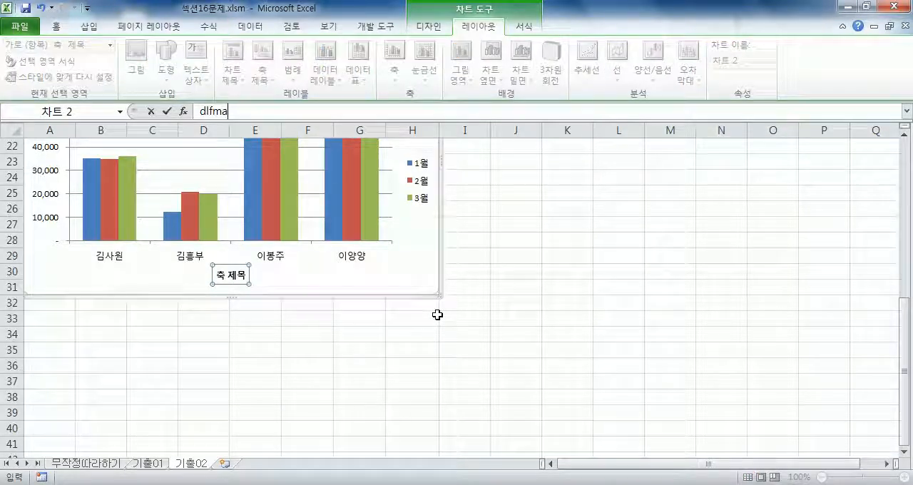
key("BackSpace")
key("BackSpace")
key("BackSpace")
type("fma")
key("BackSpace")
key("BackSpace")
key("BackSpace")
key("BackSpace")
key("BackSpace")
type("이름")
key("Return")
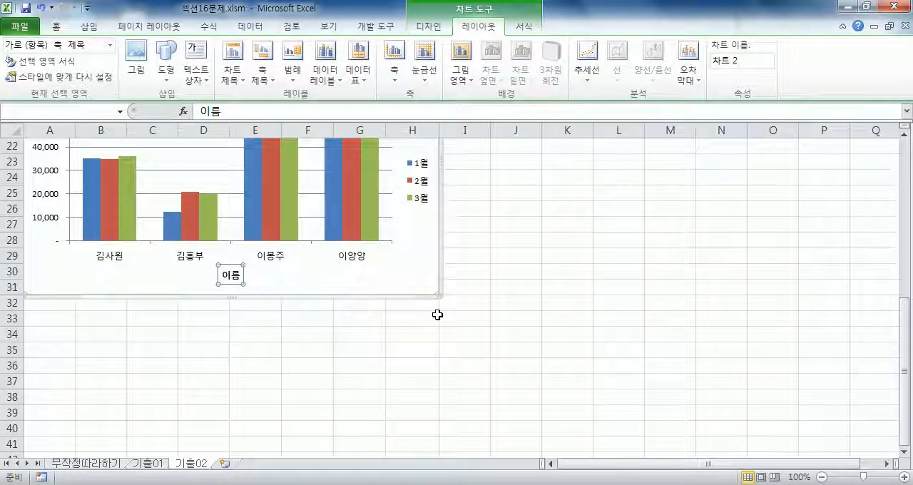
Try to link the chart title to cell G1 on the 기출02 sheet.
scroll(437, 317, "up", 1)
left_click(263, 196)
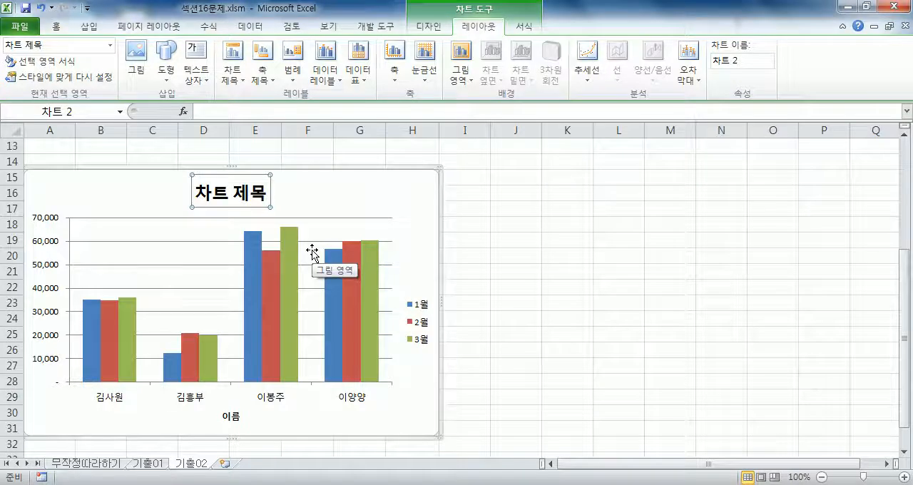
scroll(181, 259, "up", 4)
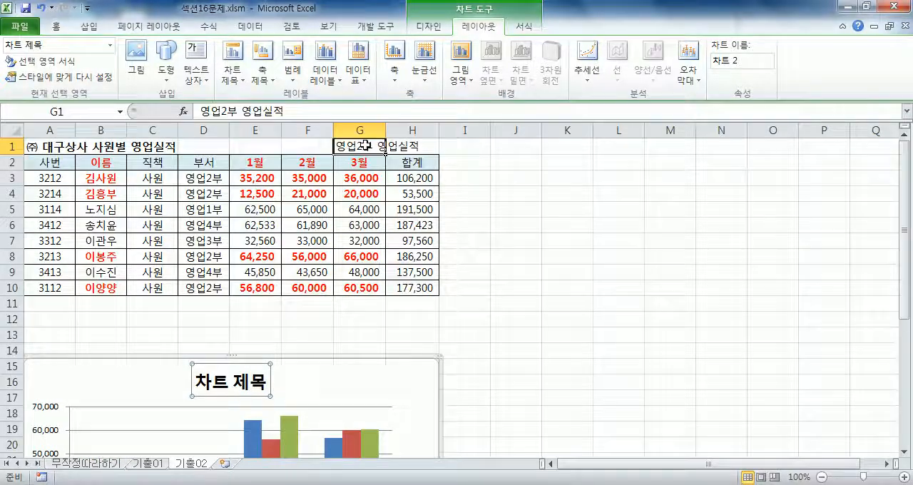
left_click(353, 146)
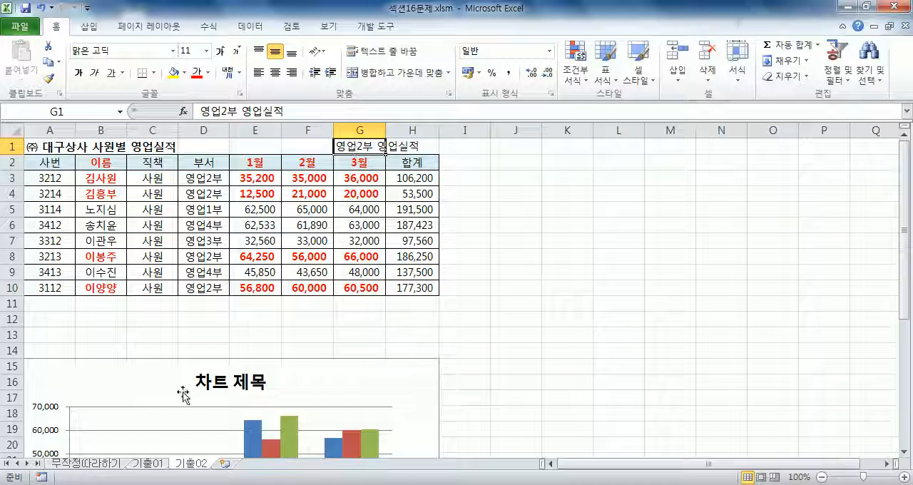
left_click(209, 376)
scroll(209, 375, "down", 3)
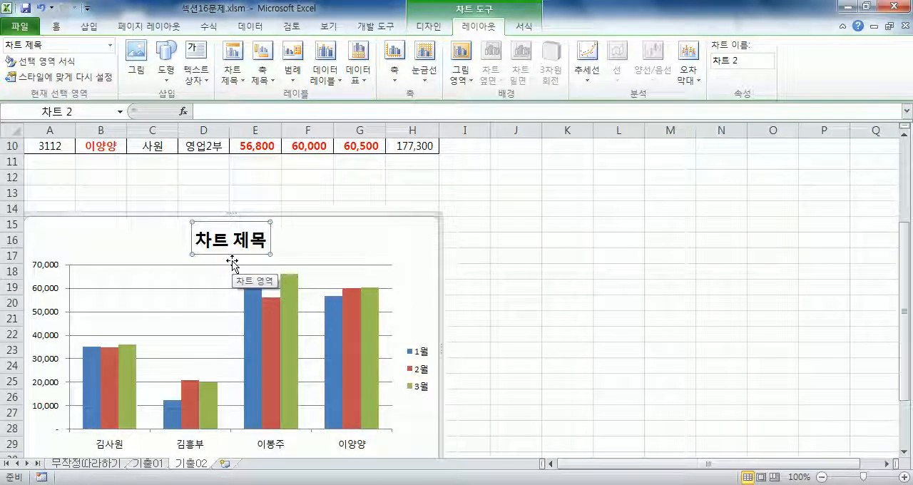
left_click(233, 109)
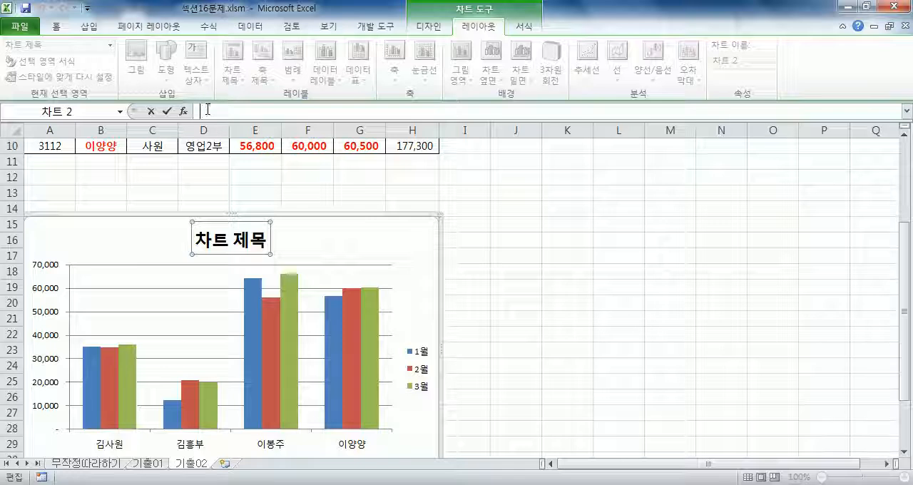
type("=")
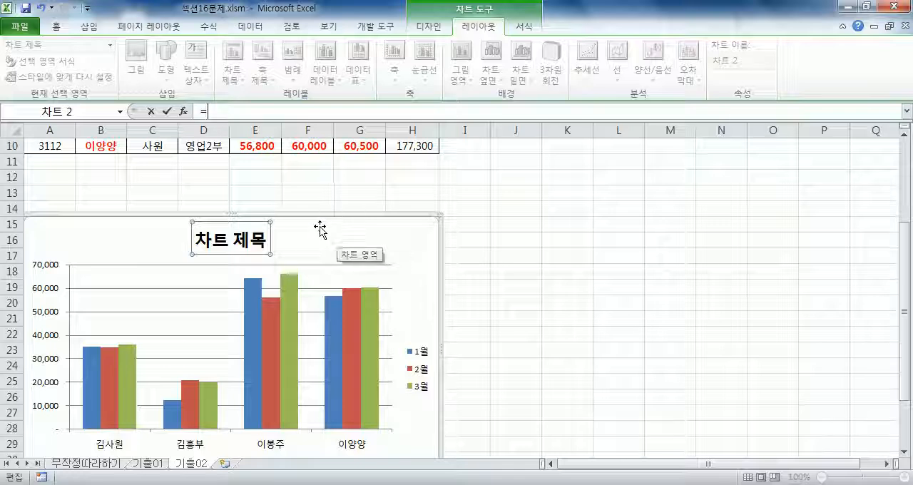
left_click_drag(908, 248, 908, 167)
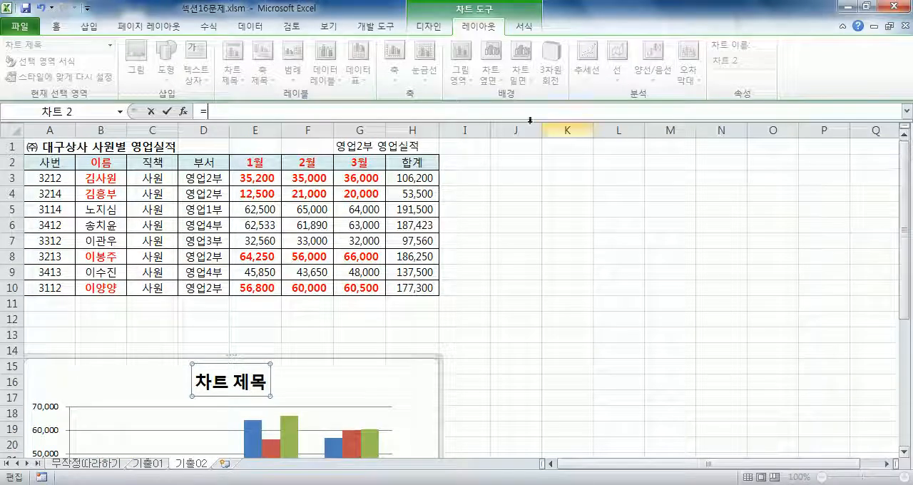
left_click(359, 148)
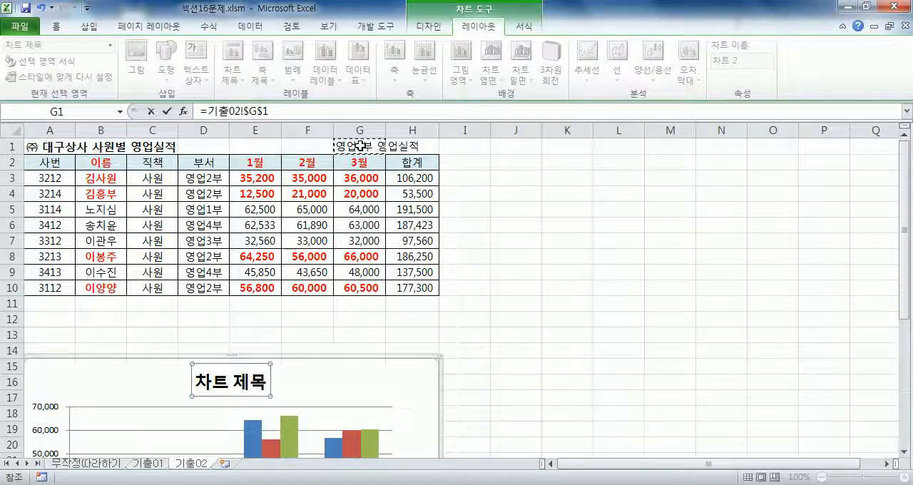
key("Return")
Link the chart title to cell G1 with the formula =기출02!$G$1.
left_click(300, 383)
left_click(247, 379)
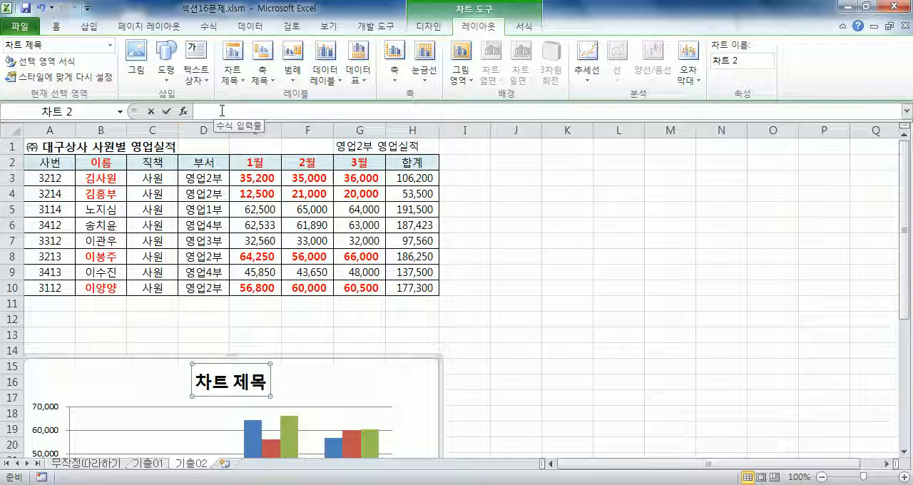
left_click(221, 111)
type("=")
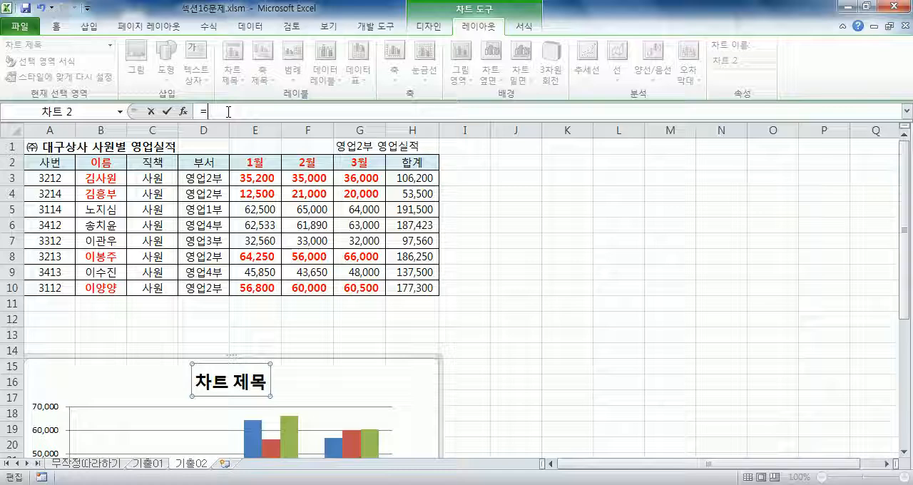
left_click(360, 147)
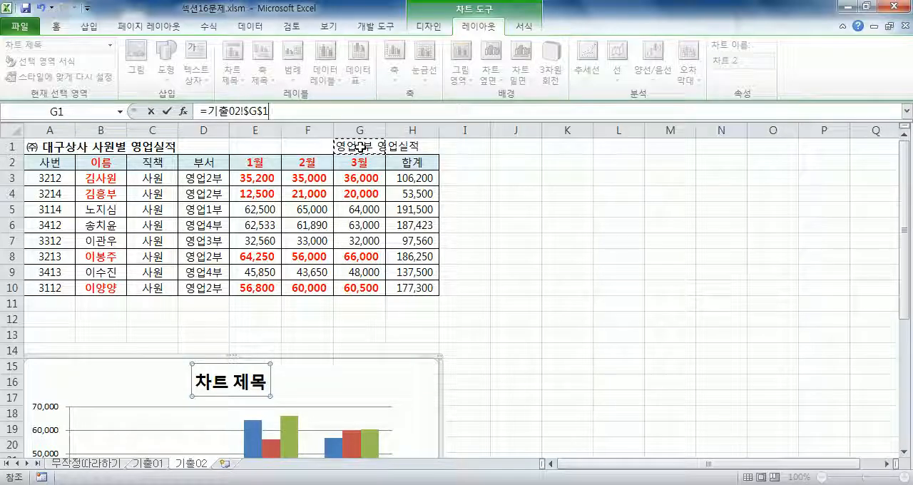
key("Return")
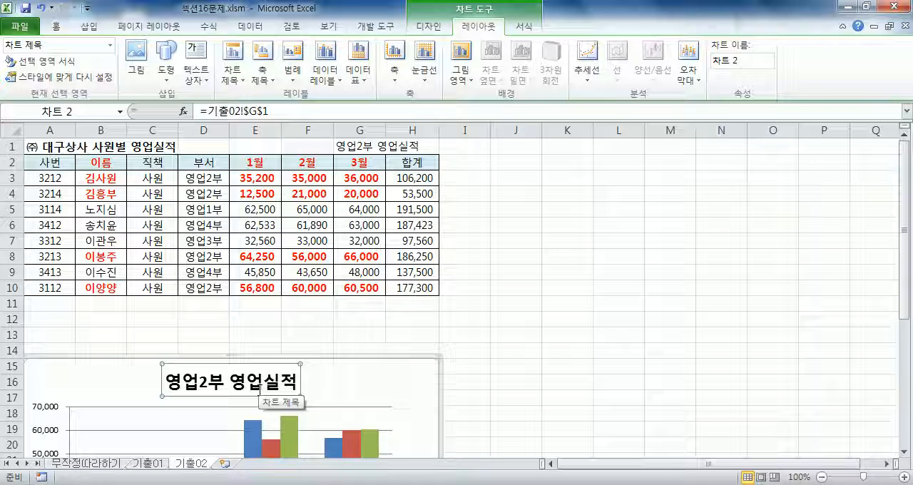
Apply the multicolour chart style from the third row, second column of the style gallery to the chart.
scroll(260, 389, "down", 4)
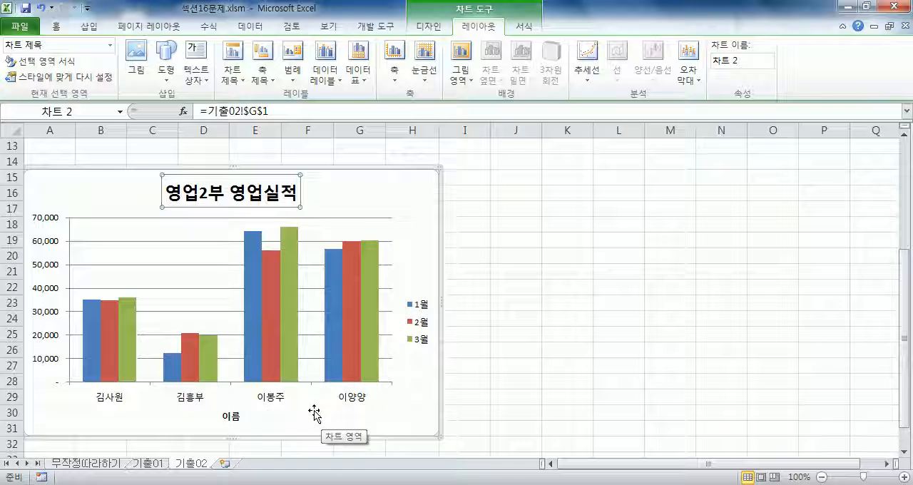
scroll(473, 61, "up", 1)
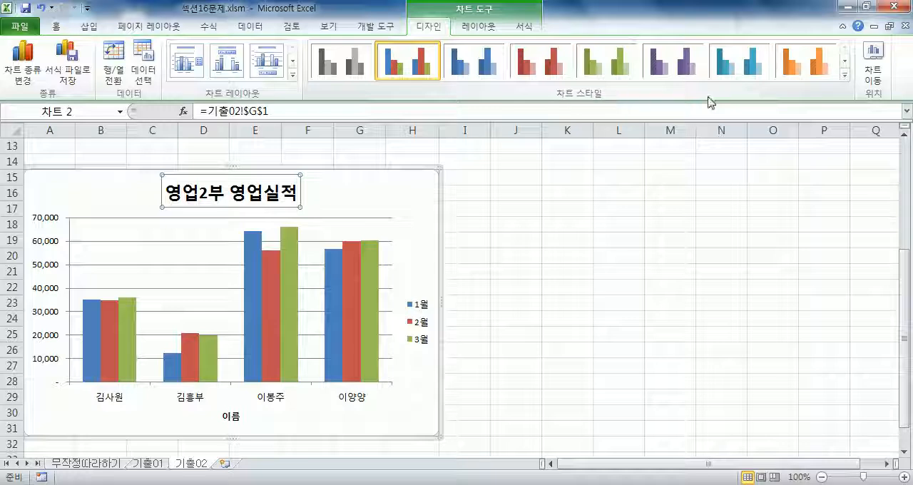
left_click(845, 75)
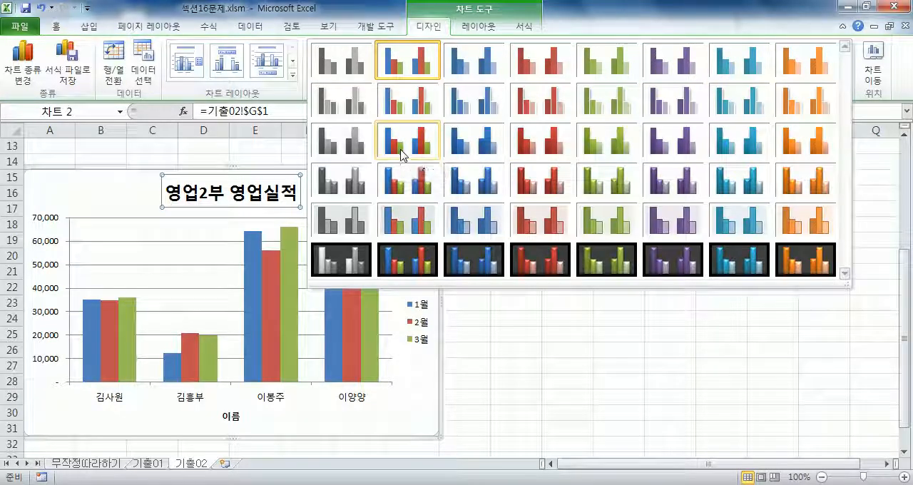
left_click(430, 28)
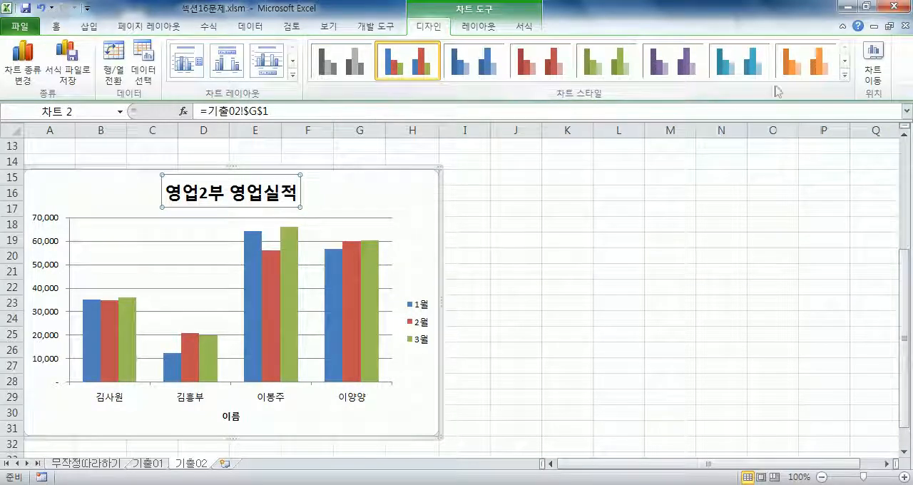
left_click(844, 74)
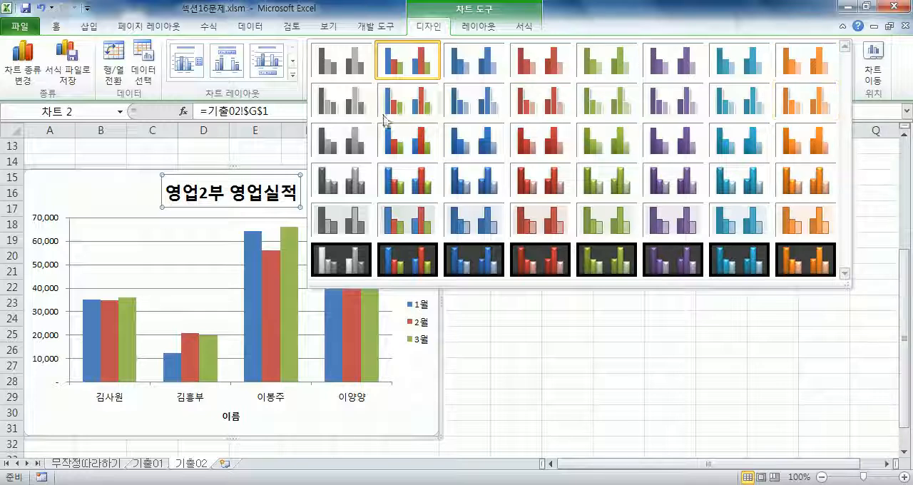
left_click(401, 138)
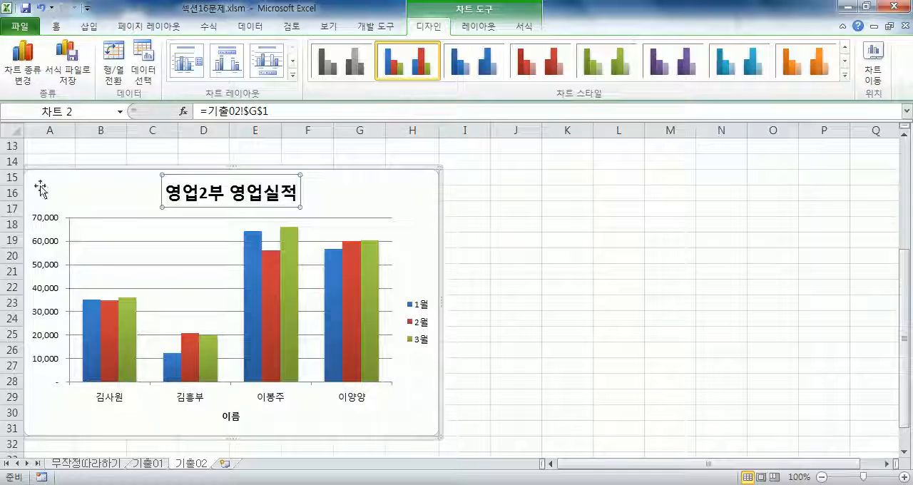
Set the vertical value axis display unit to 천 and show the unit label on the chart.
double_click(50, 246)
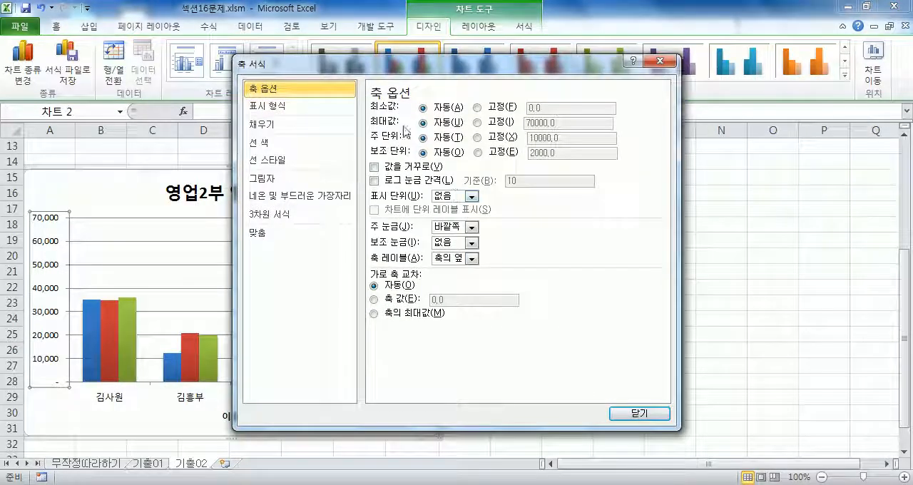
left_click_drag(400, 63, 569, 44)
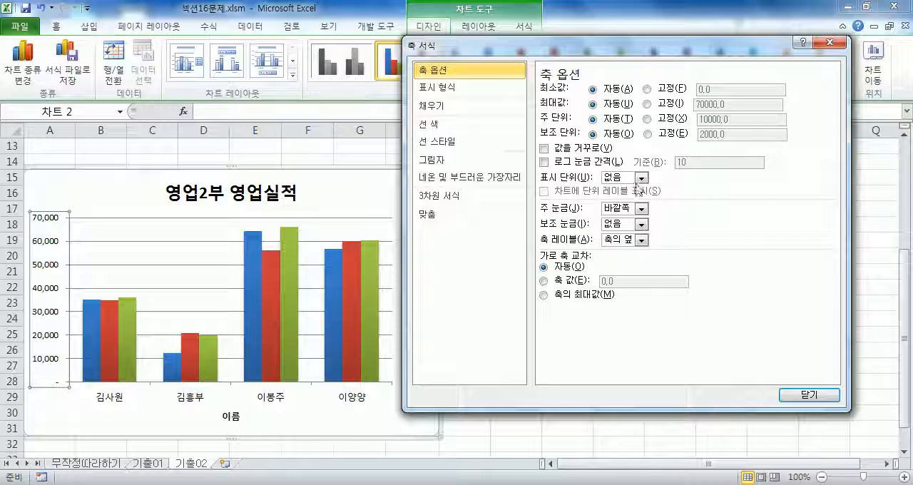
left_click(642, 179)
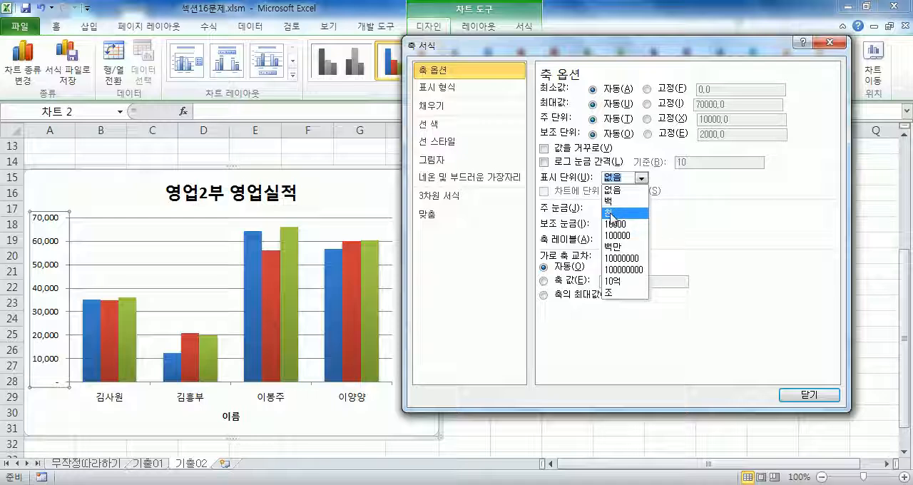
left_click(611, 214)
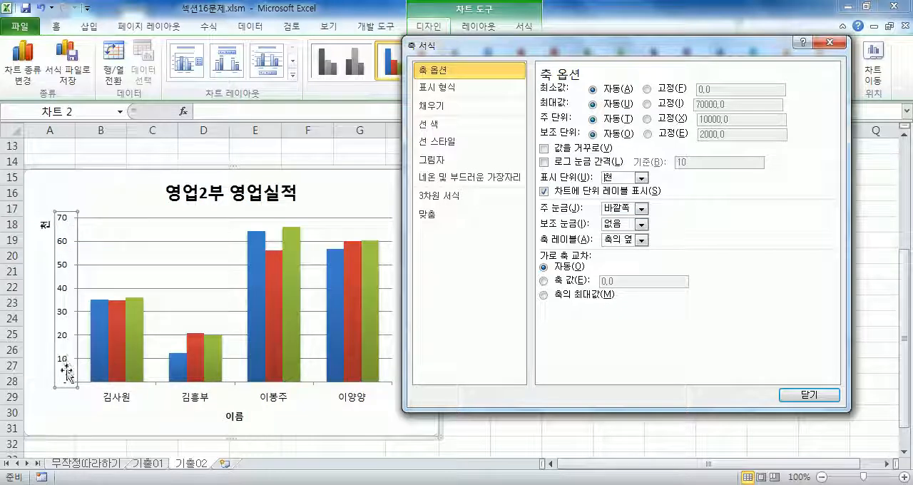
left_click(640, 180)
left_click(618, 190)
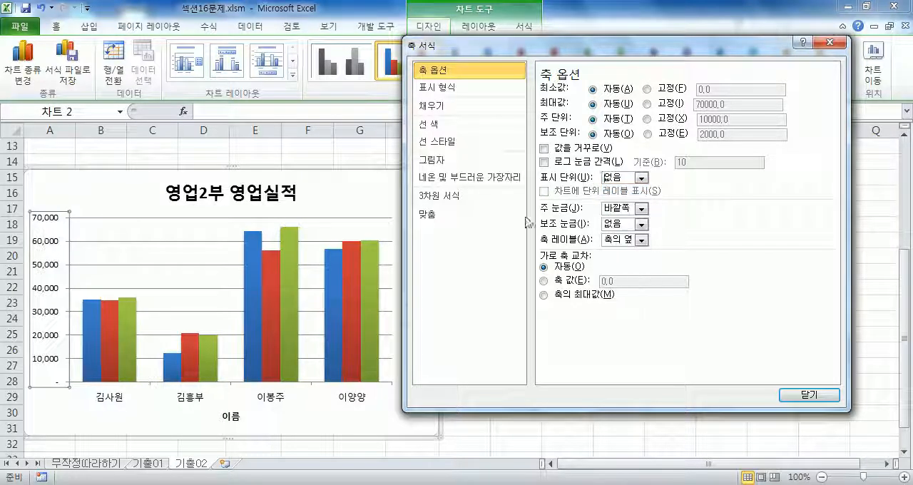
left_click(641, 179)
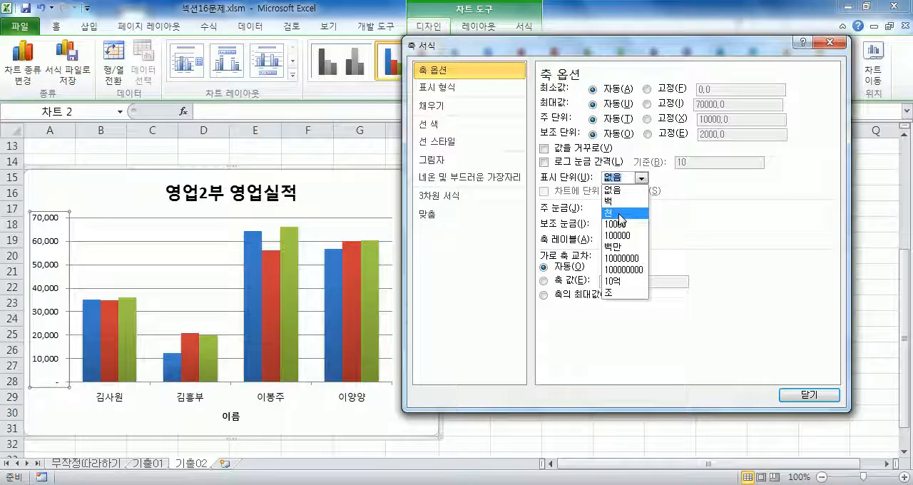
left_click(620, 214)
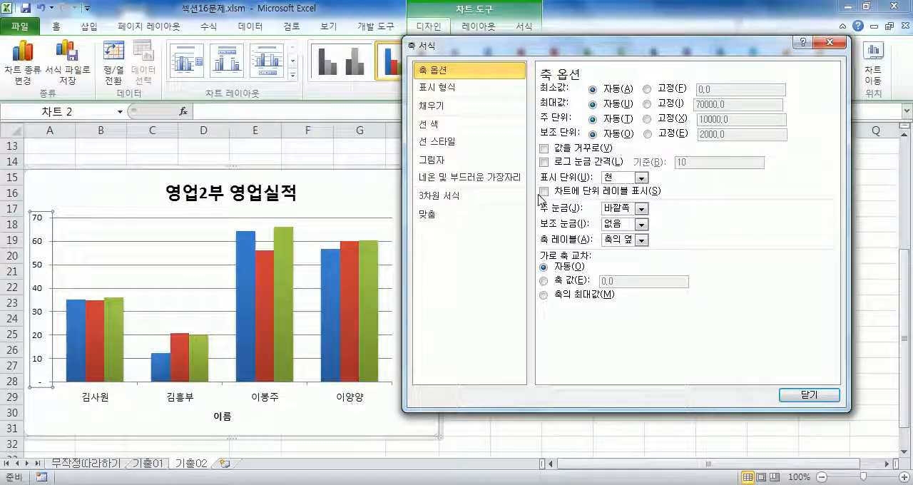
left_click(545, 191)
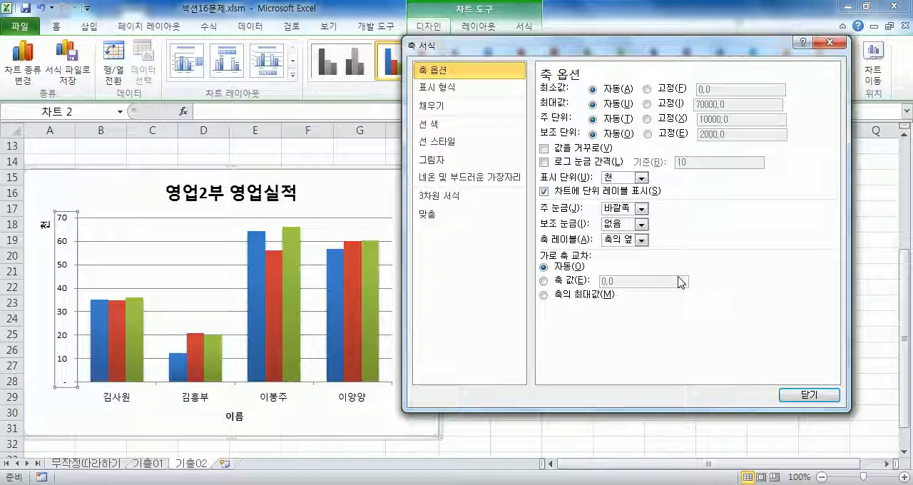
Set the text direction of the vertical axis's 천 unit label to 가로.
left_click_drag(450, 53, 479, 33)
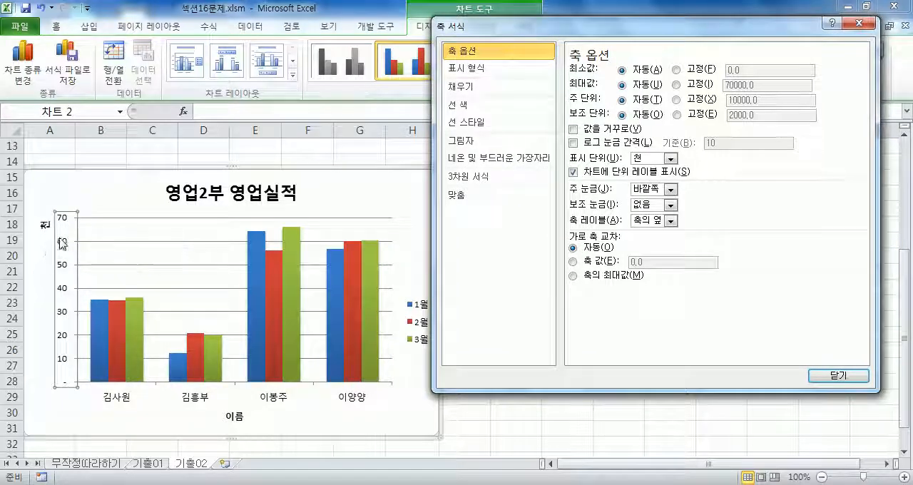
left_click(44, 227)
left_click_drag(648, 29, 676, 53)
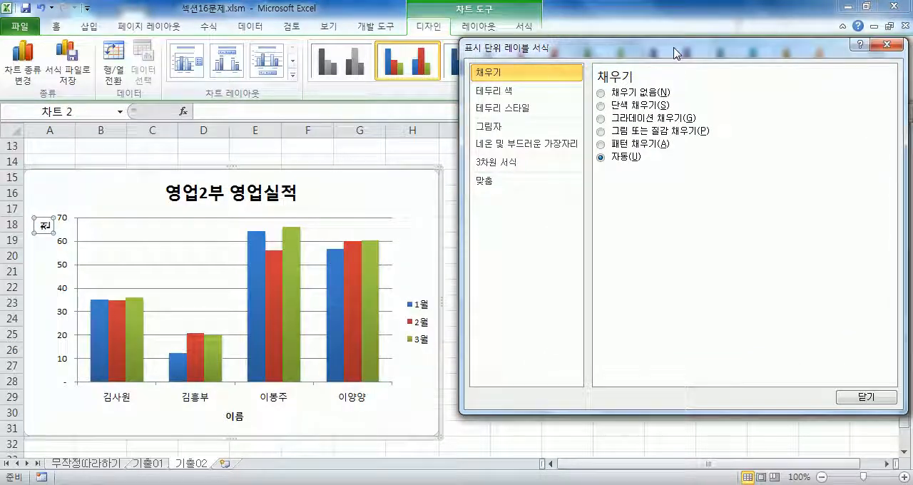
left_click(64, 250)
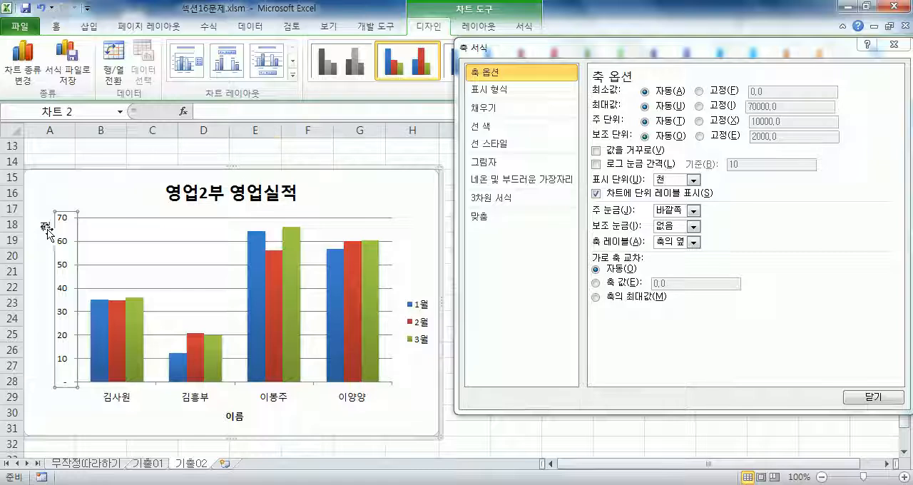
left_click(46, 228)
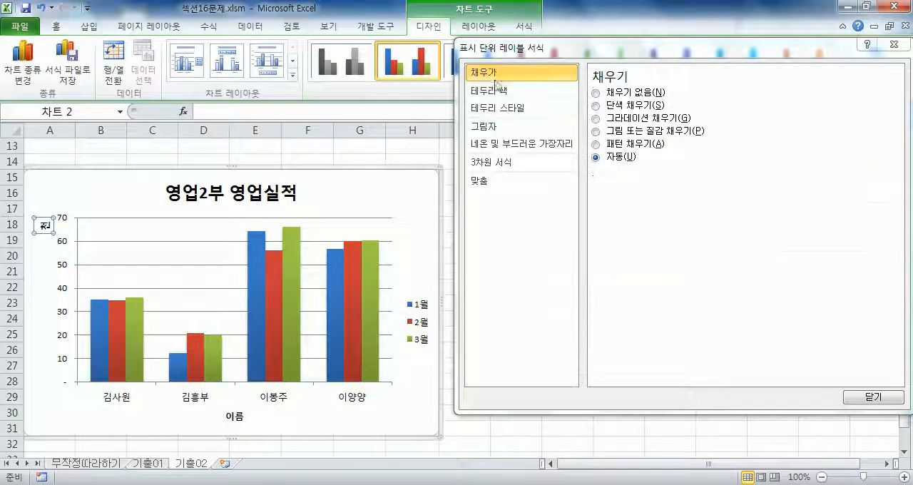
left_click(483, 187)
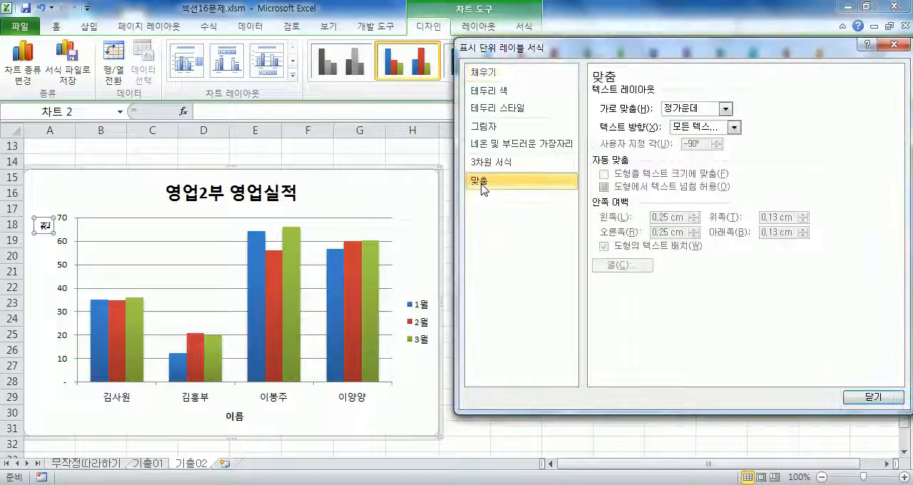
left_click(724, 109)
left_click(725, 109)
left_click(732, 128)
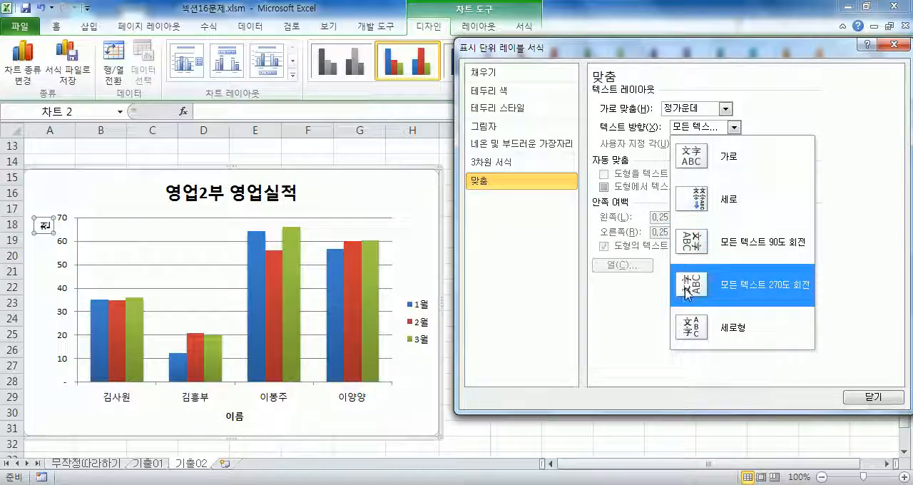
left_click(692, 162)
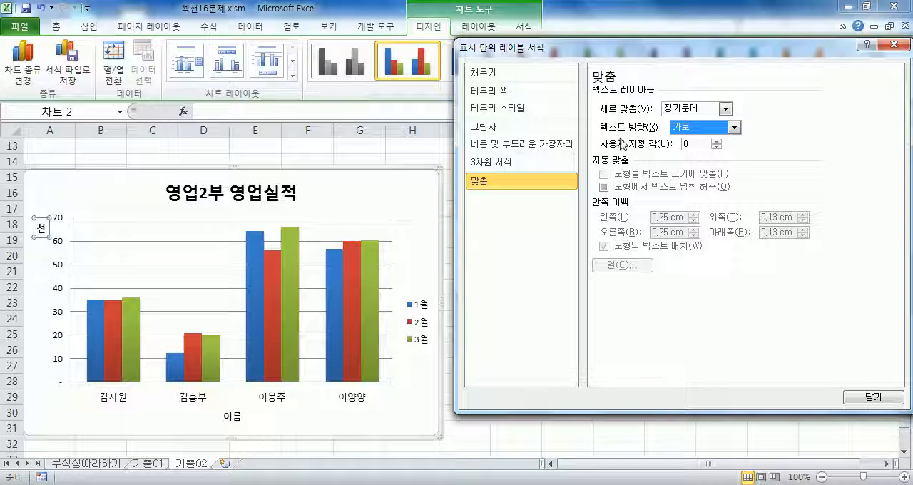
Try 선 없음 and 실선 as the line colour of the chart's major horizontal gridlines, and return the colour to 자동.
left_click_drag(549, 51, 580, 101)
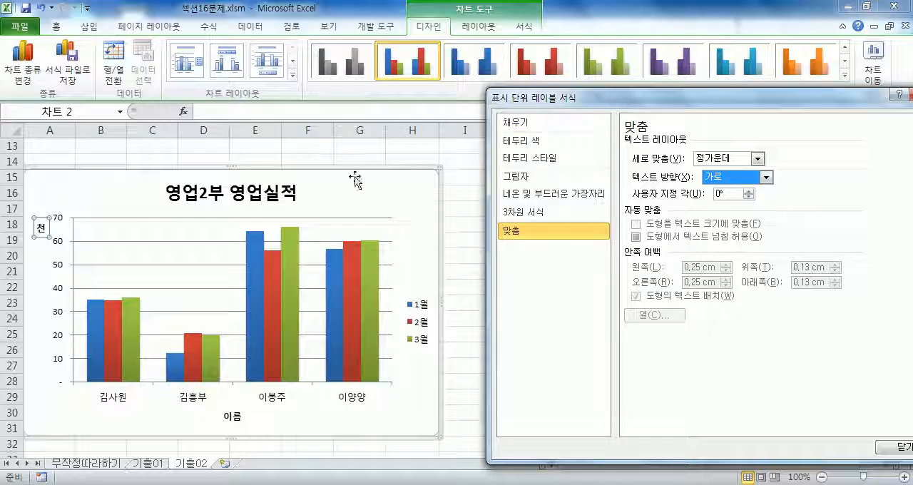
left_click(145, 242)
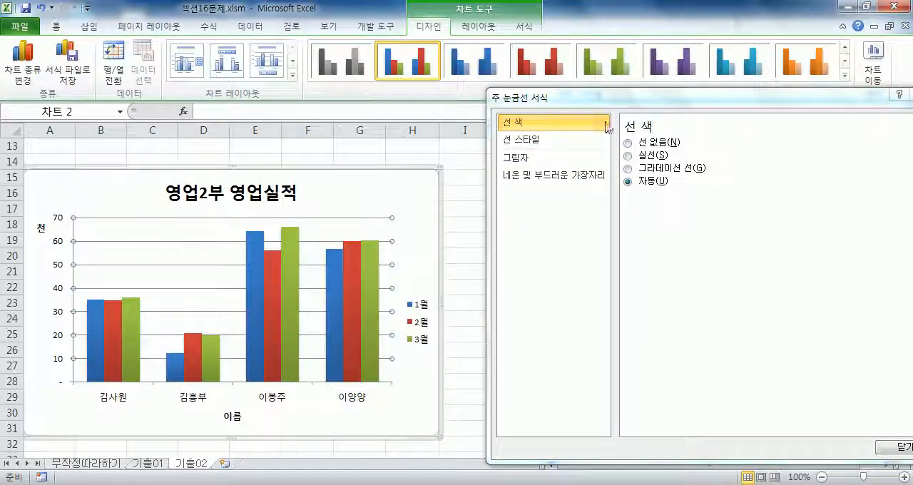
left_click_drag(563, 101, 535, 107)
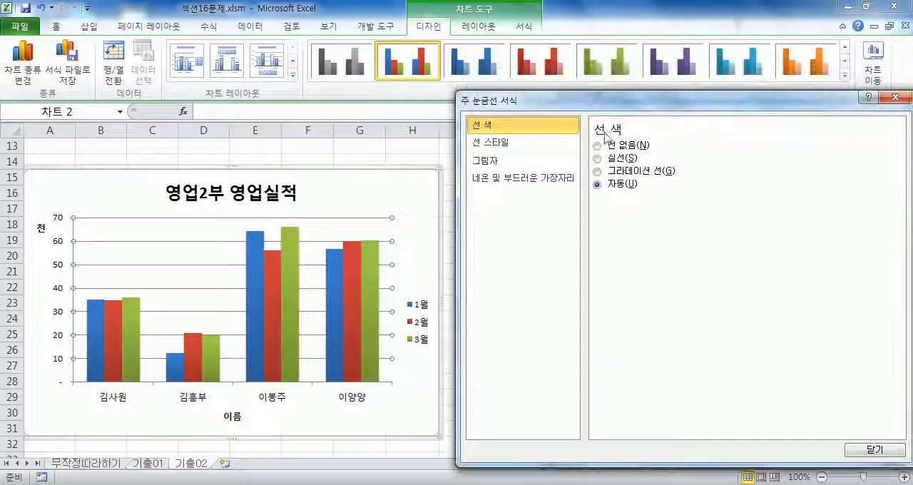
left_click(622, 148)
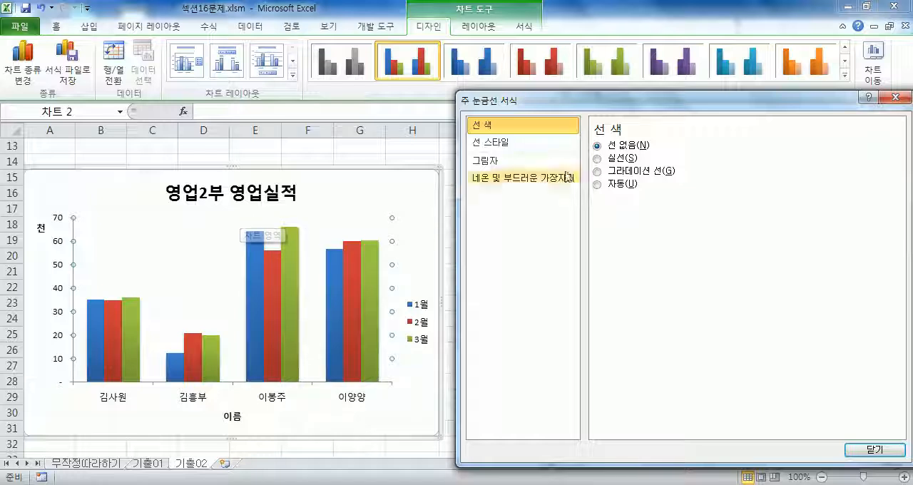
left_click(618, 159)
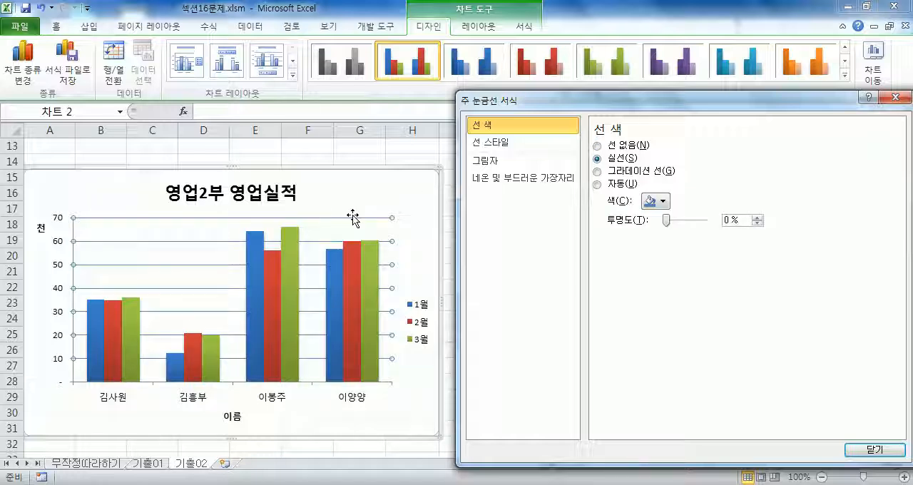
left_click(610, 187)
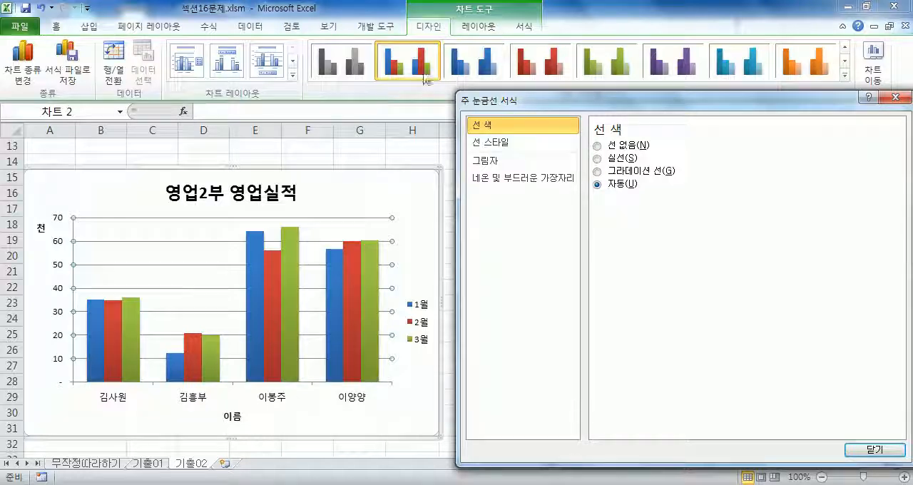
Remove the chart's primary horizontal gridlines by setting 기본 가로 눈금선 to 없음.
left_click(477, 26)
left_click(424, 86)
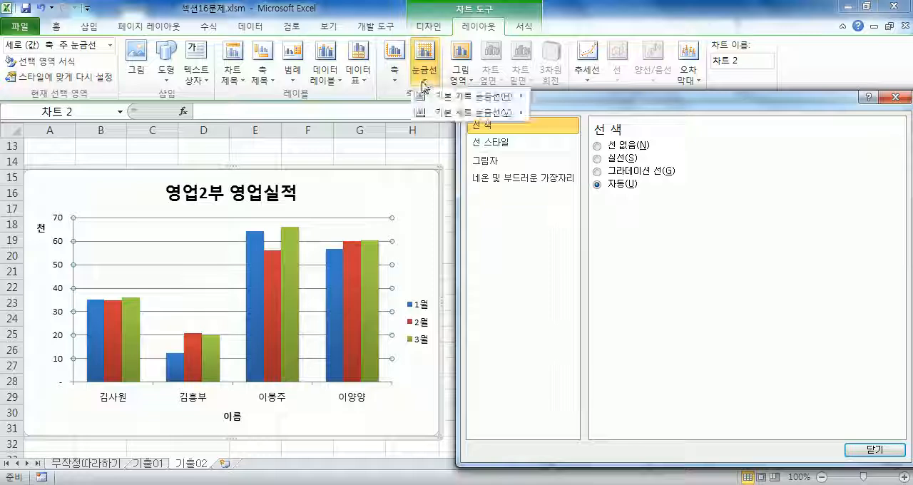
mouse_move(449, 99)
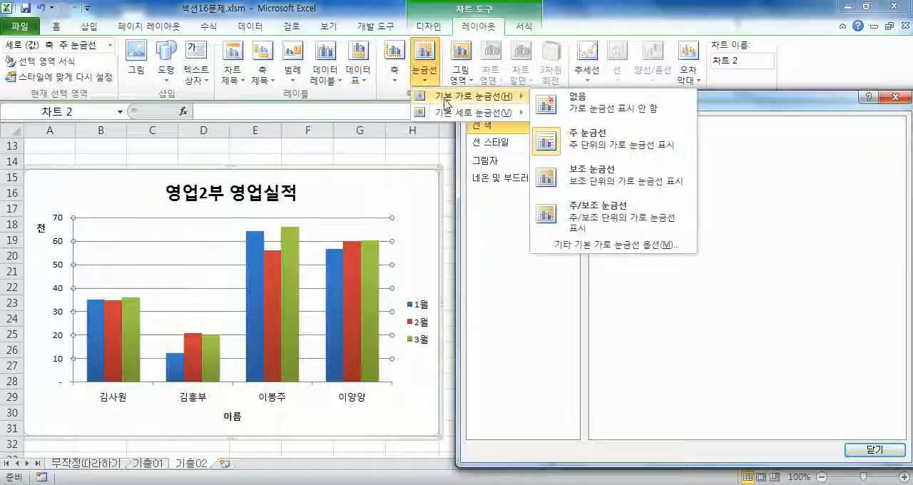
left_click(618, 108)
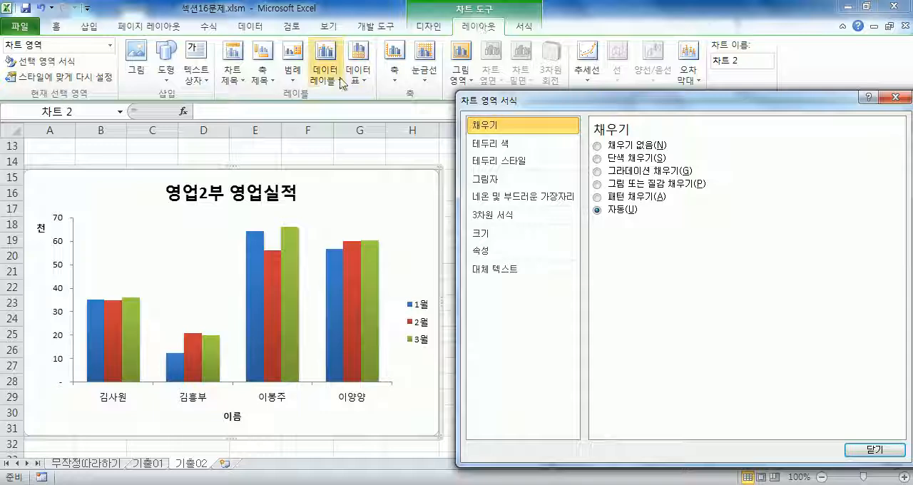
Restore the chart's primary horizontal gridlines as 주 눈금선.
left_click(431, 85)
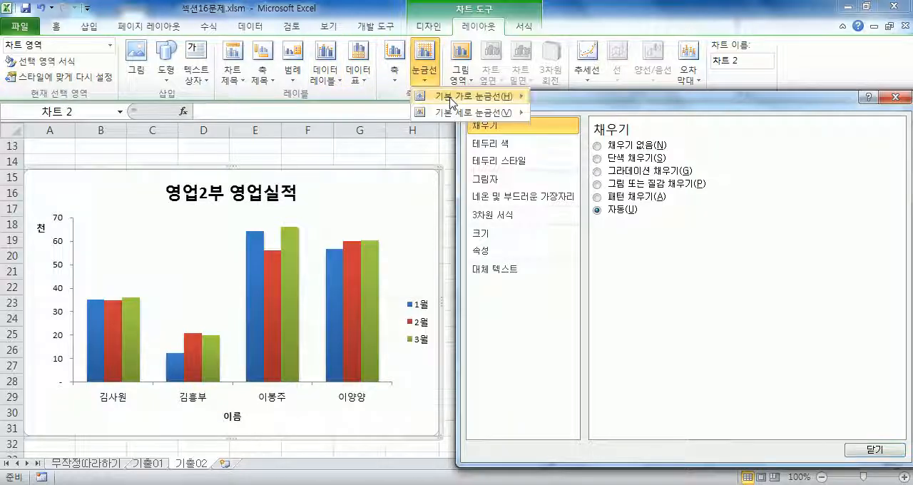
mouse_move(479, 95)
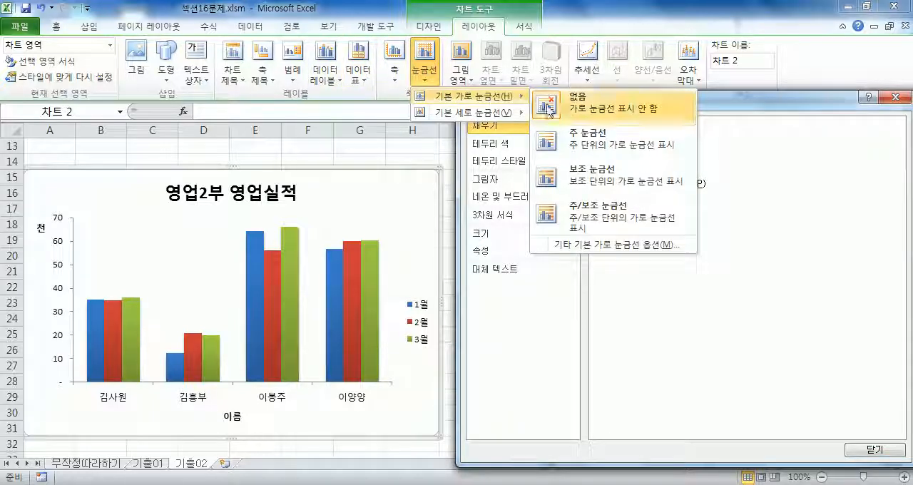
left_click(603, 147)
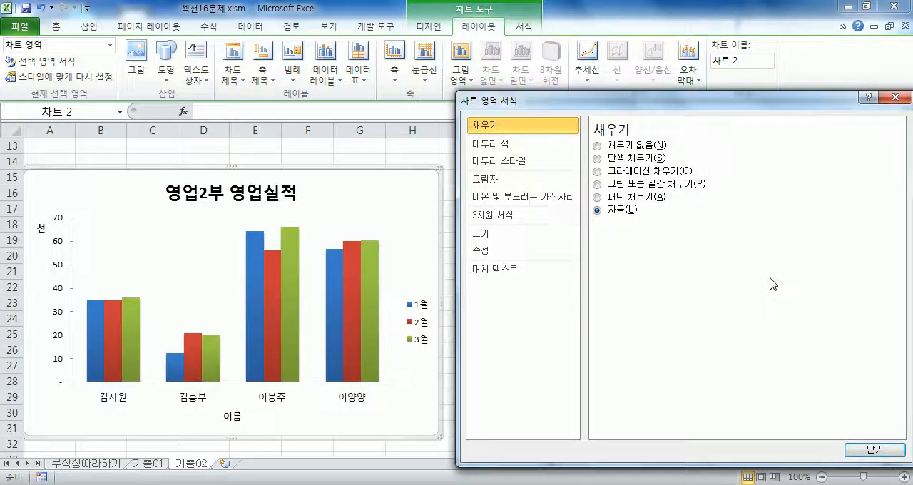
left_click(97, 228)
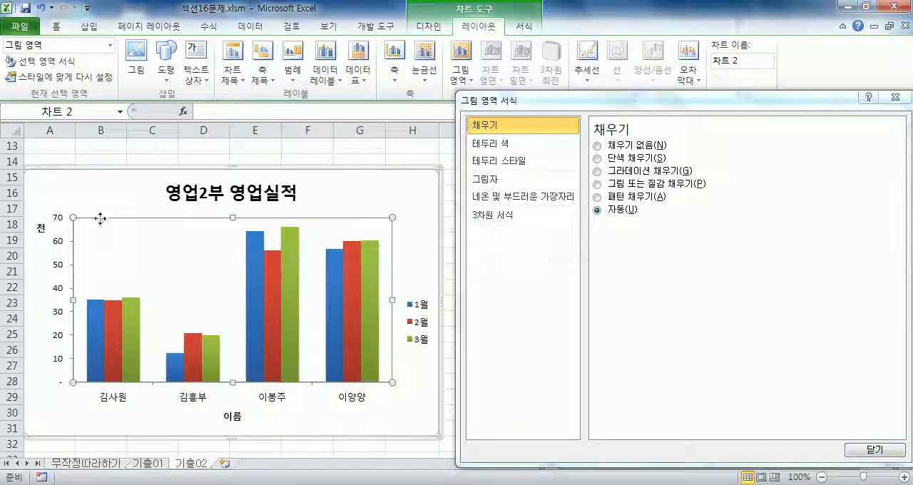
left_click(75, 245)
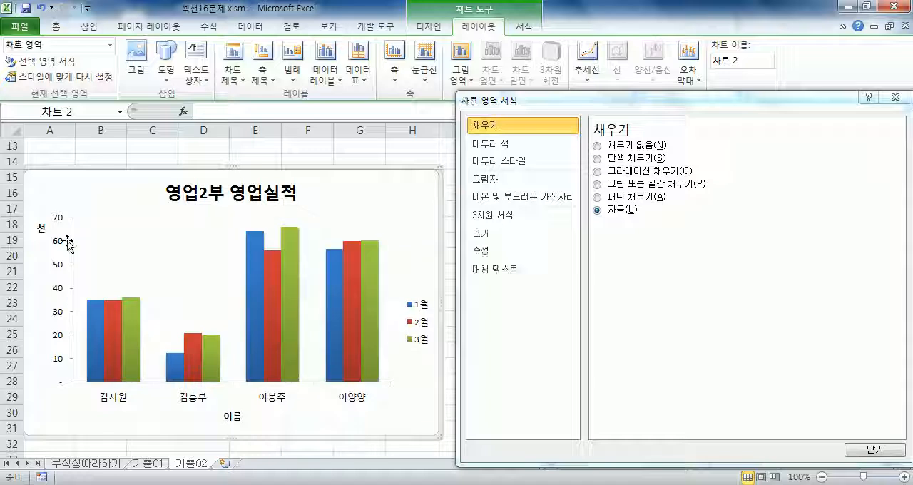
left_click(75, 245)
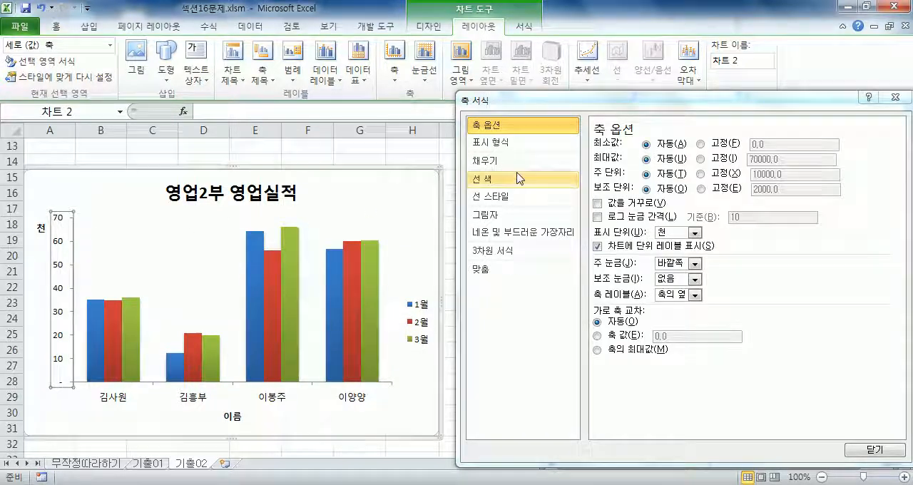
left_click(395, 70)
left_click(434, 75)
mouse_move(457, 97)
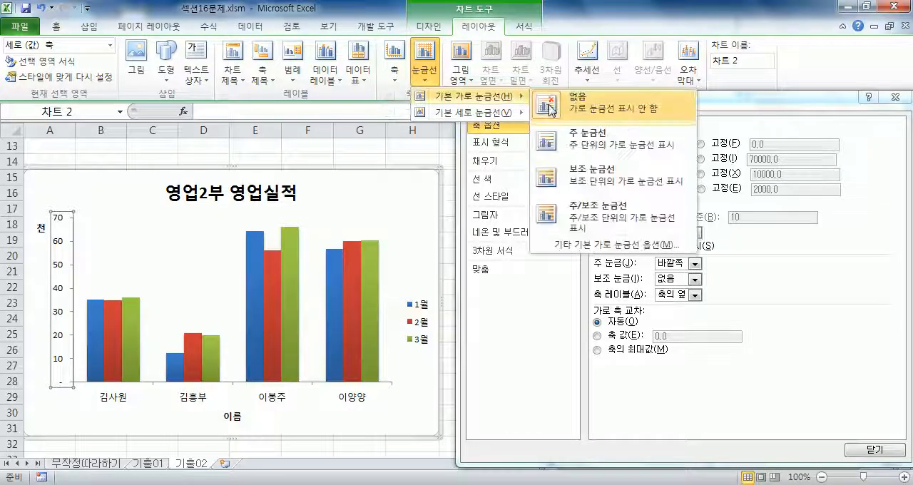
left_click(580, 143)
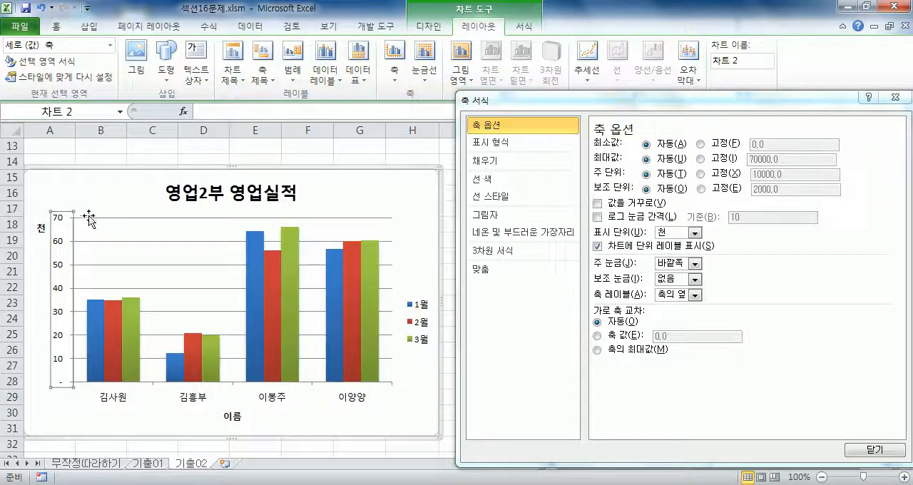
Set the line colour of the vertical value axis's major gridlines to 선 없음.
left_click(147, 219)
left_click(151, 225)
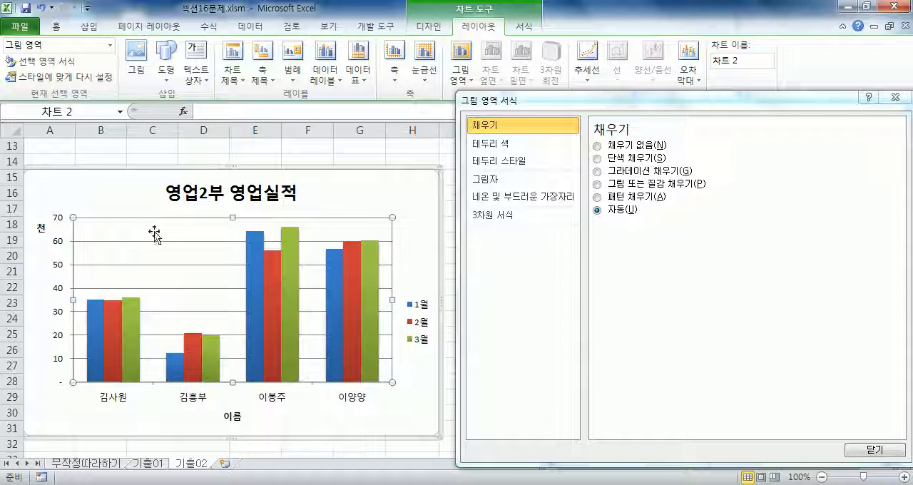
left_click(157, 241)
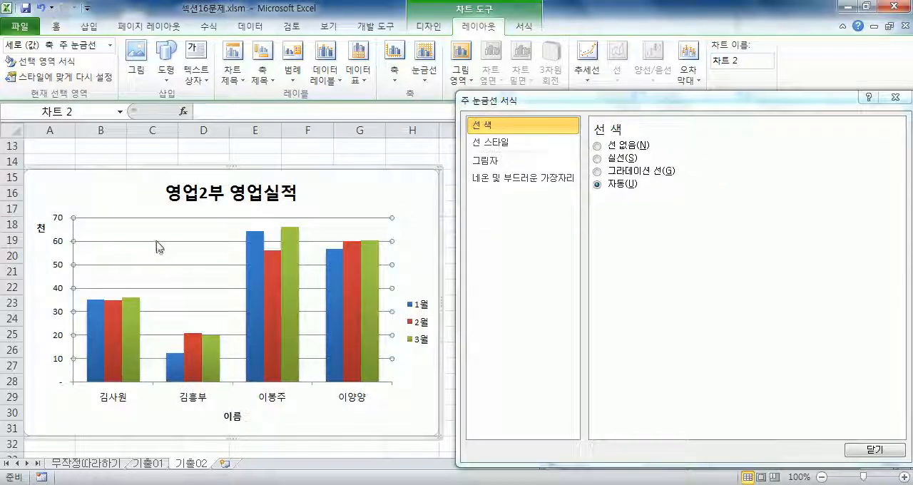
left_click(620, 148)
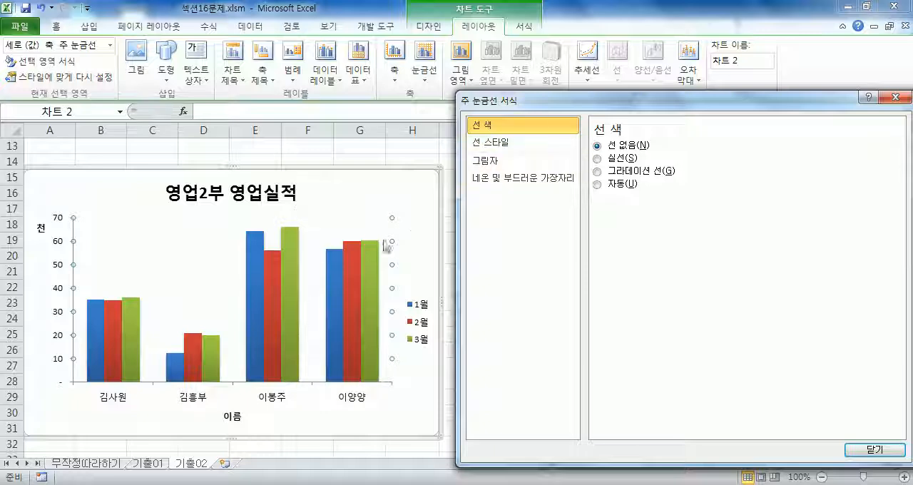
Set the primary horizontal gridlines to 없음 and undo that change, leaving the chart area selected.
left_click(425, 68)
mouse_move(440, 98)
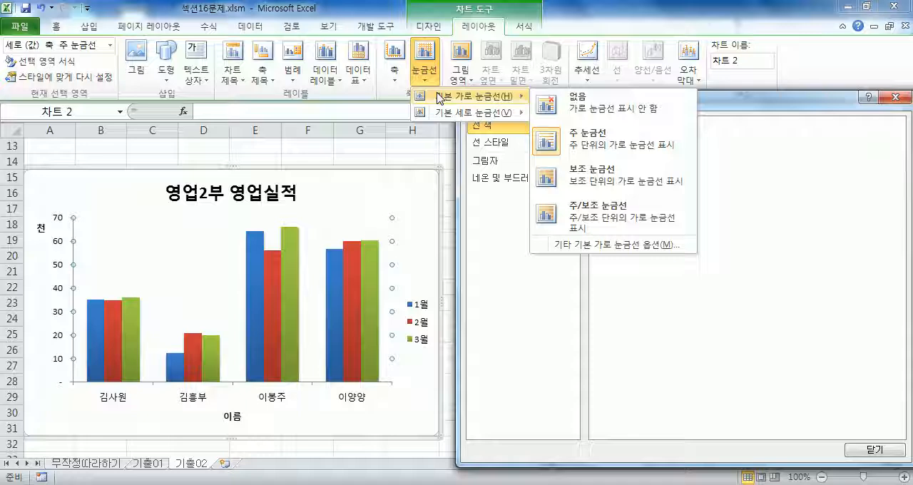
left_click(595, 110)
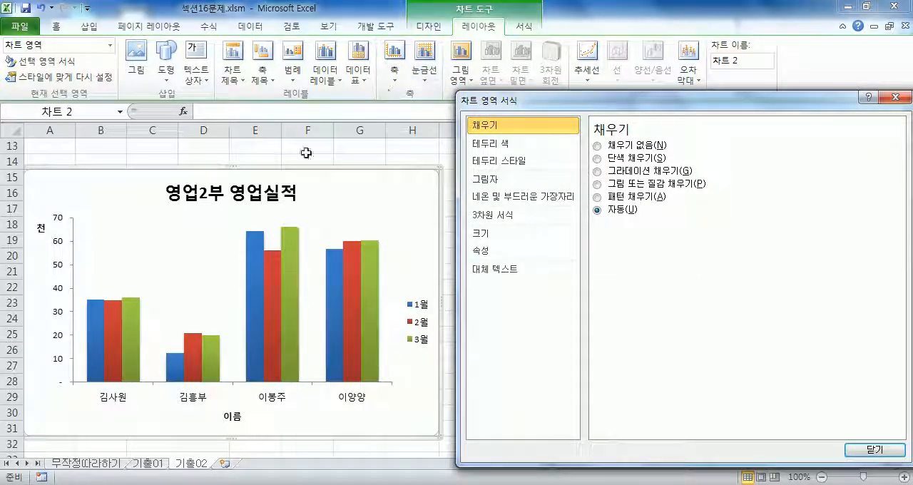
left_click(42, 9)
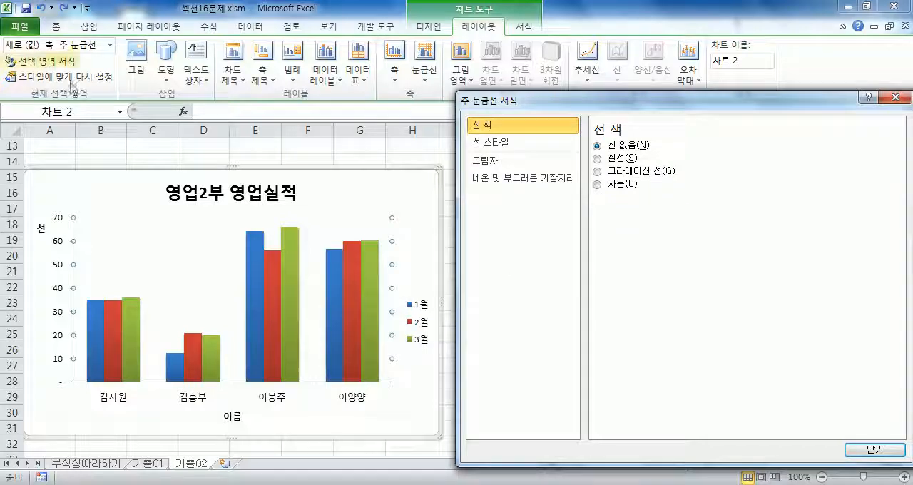
left_click(98, 187)
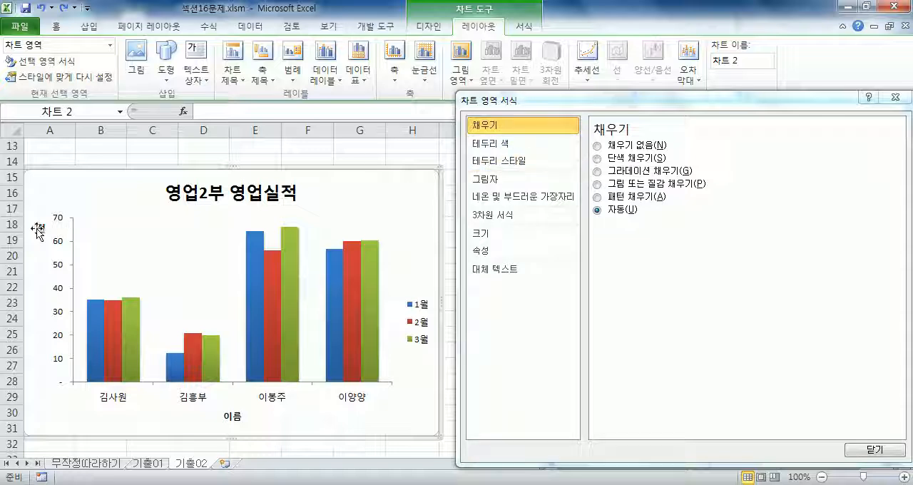
Try the 없음 option for the primary horizontal gridlines and reopen the horizontal gridline choices for comparison.
left_click(425, 72)
mouse_move(471, 96)
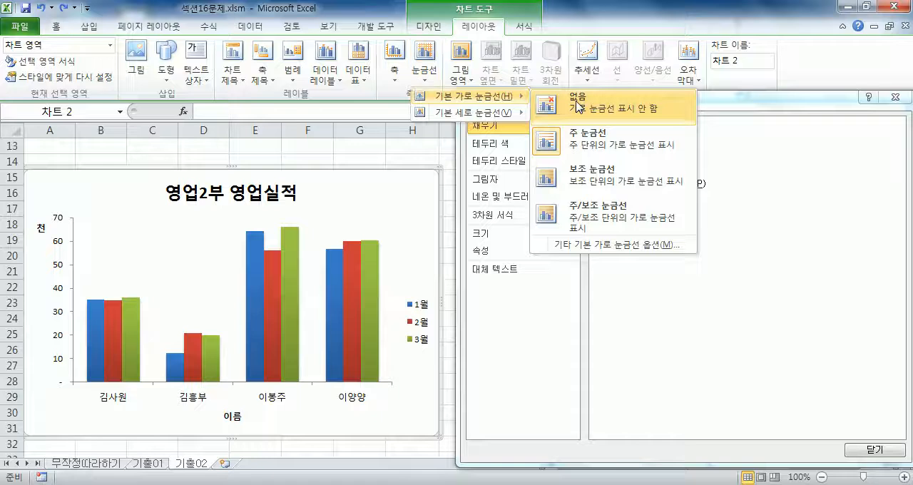
left_click(578, 106)
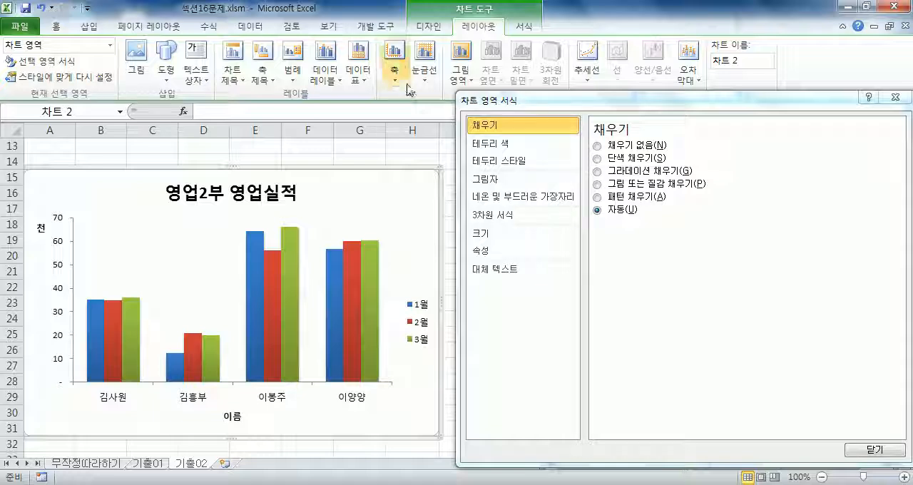
left_click(424, 65)
mouse_move(471, 96)
left_click(408, 203)
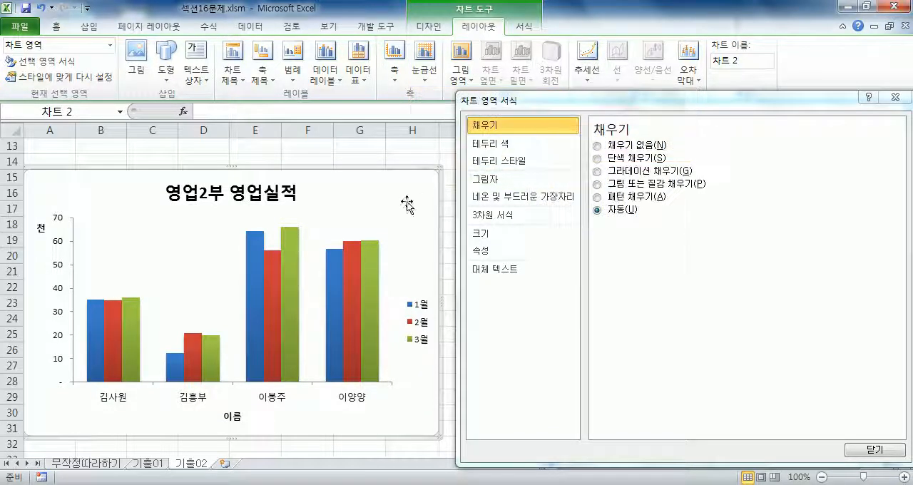
Select the chart element 세로 (값) 축 주 눈금선 and set its line colour to 자동.
left_click(73, 226)
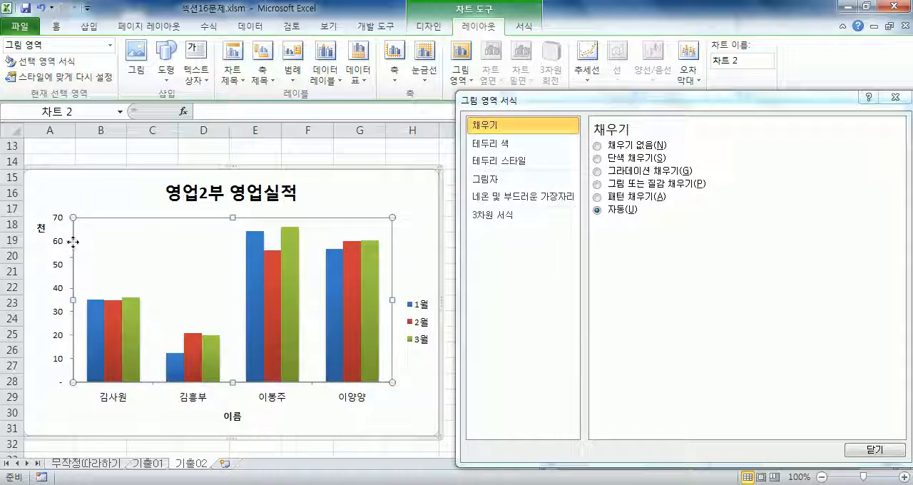
left_click(111, 50)
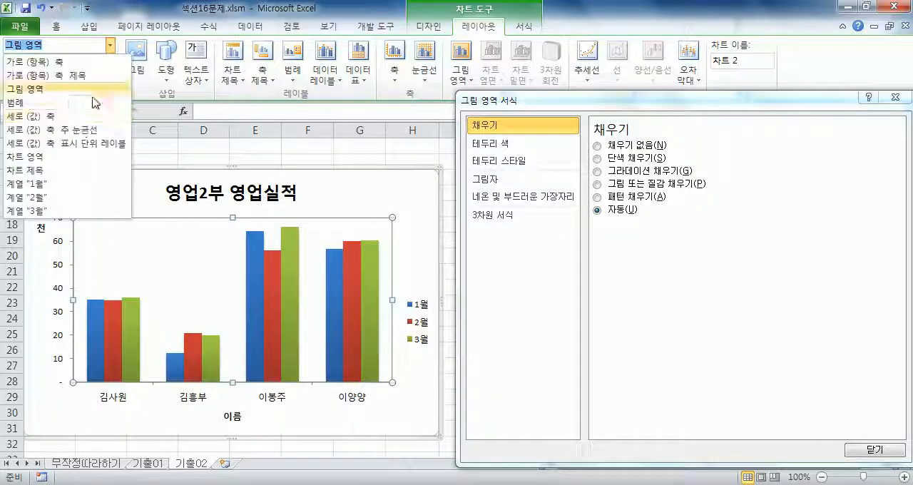
left_click(78, 134)
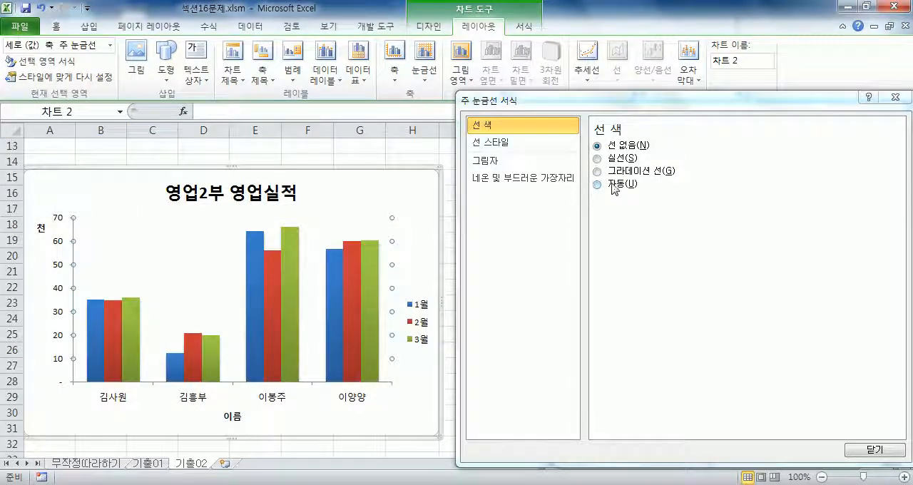
left_click(615, 185)
left_click(392, 178)
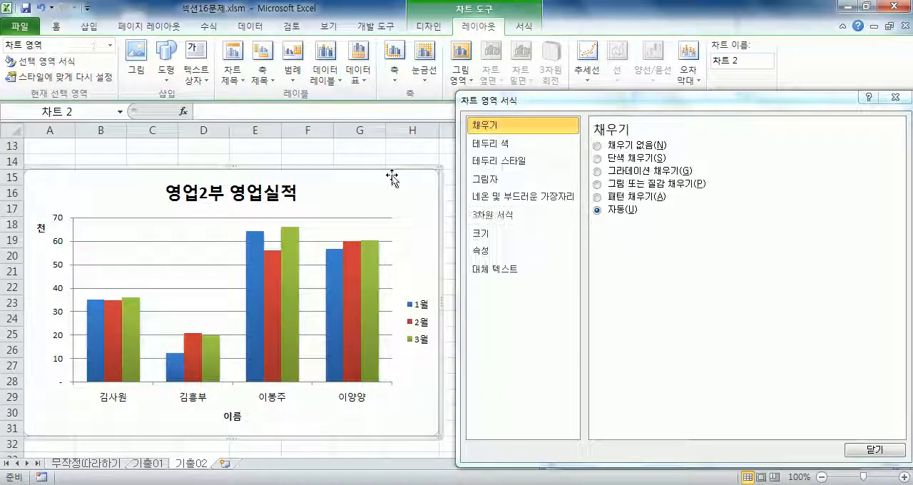
Set the chart's primary horizontal gridlines to 없음 and check the chart element list for the major gridlines entry.
left_click(424, 60)
mouse_move(471, 96)
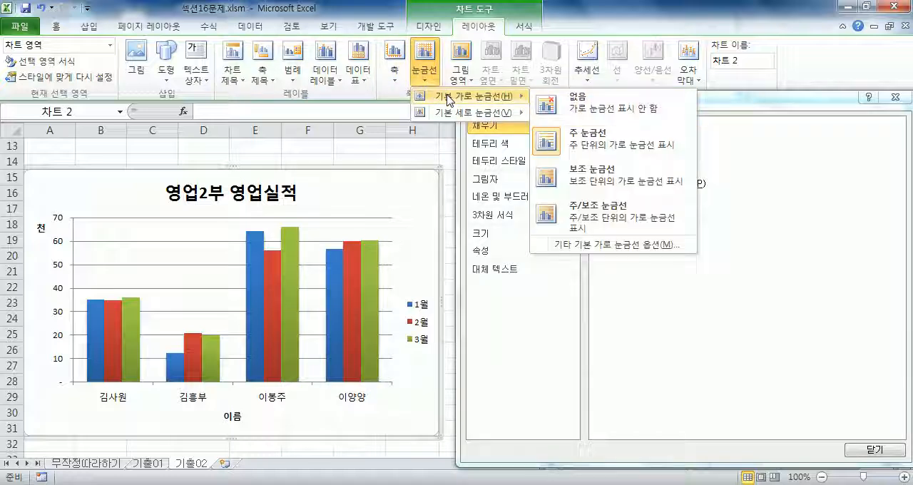
left_click(571, 114)
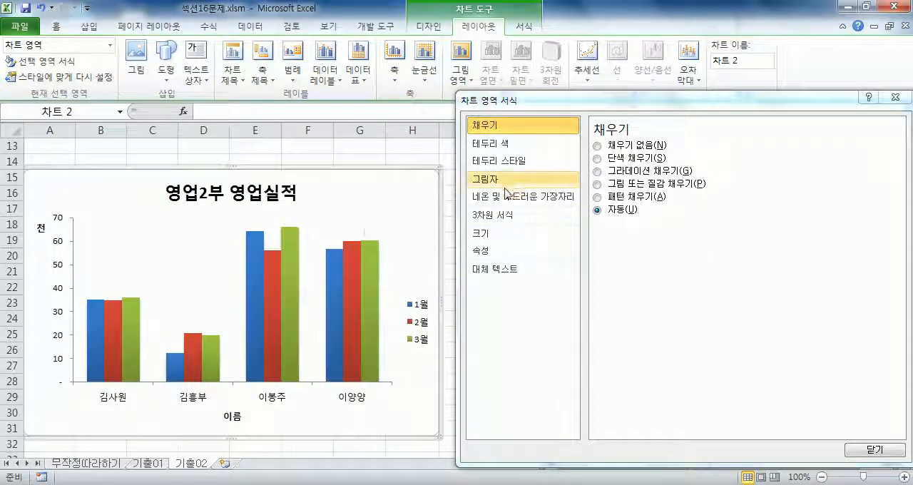
left_click(110, 45)
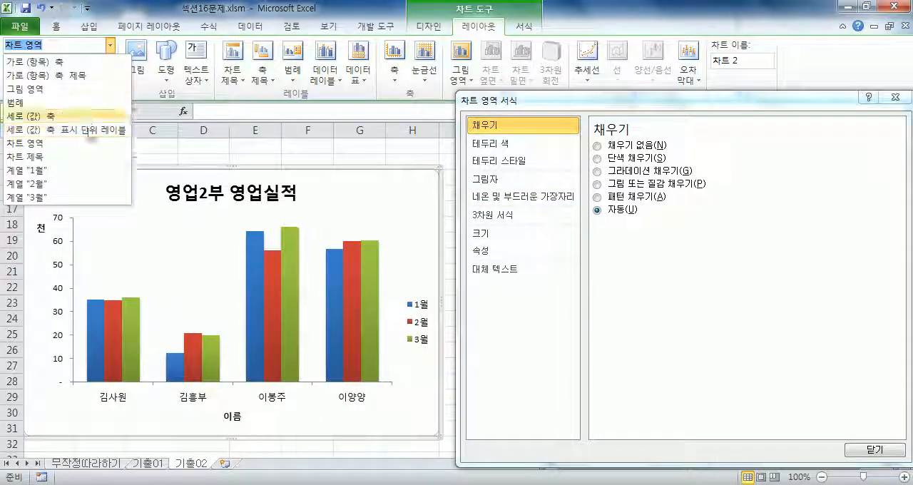
left_click(37, 284)
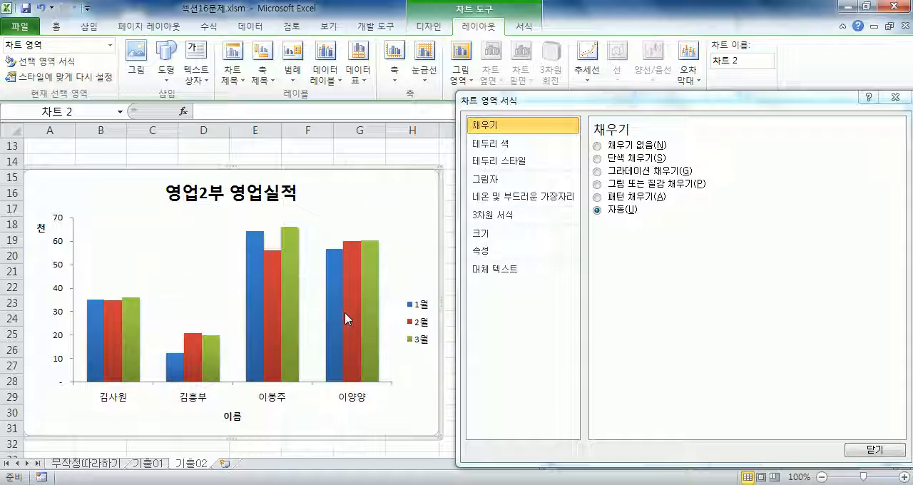
Fill the chart's plot area with the light grey speckled paper texture from the third row of textures.
left_click(131, 261)
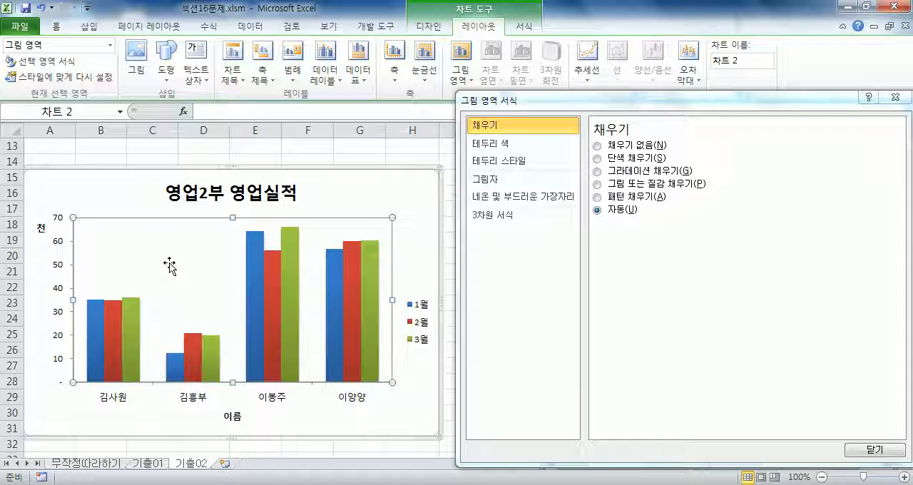
left_click(598, 184)
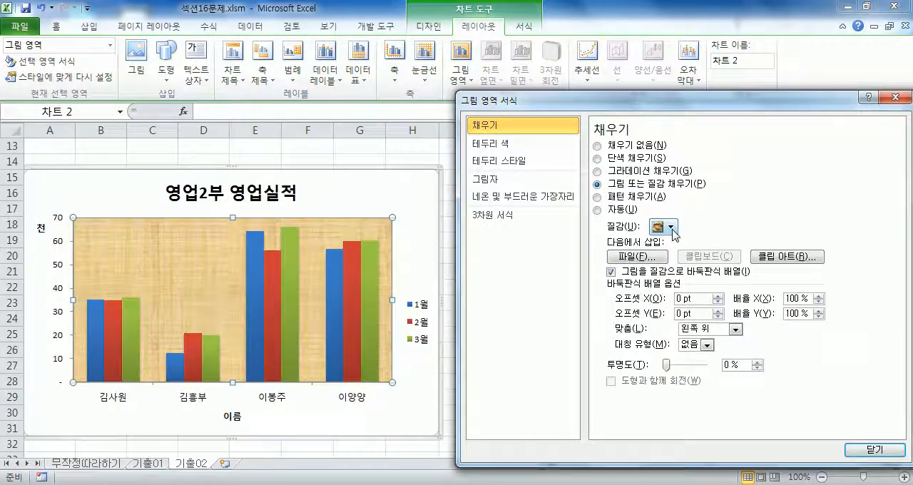
left_click(668, 227)
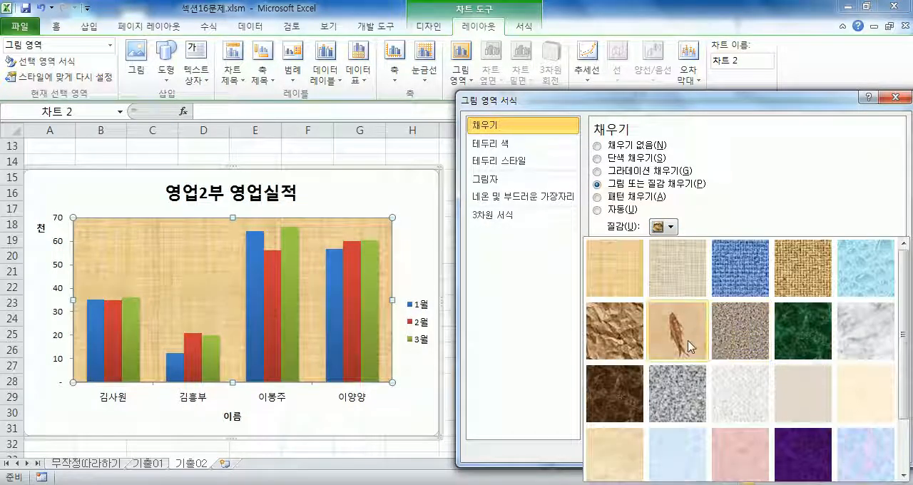
left_click(752, 392)
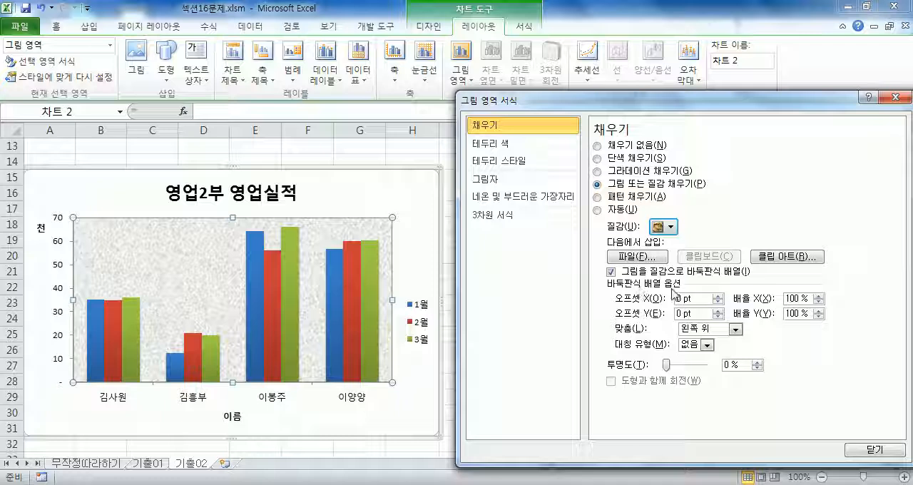
Set the legend position to 아래쪽 and apply the light aqua gradient shape style from the fourth row to it.
left_click_drag(618, 105, 652, 92)
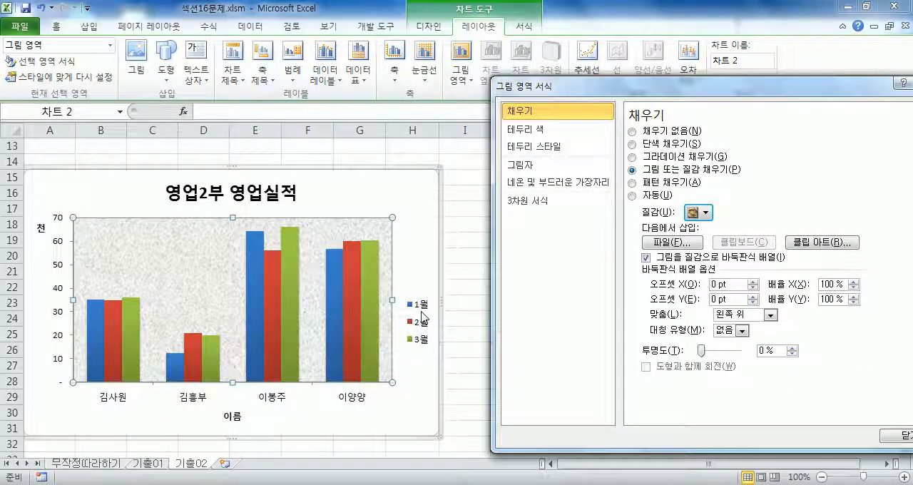
left_click(424, 314)
left_click(640, 156)
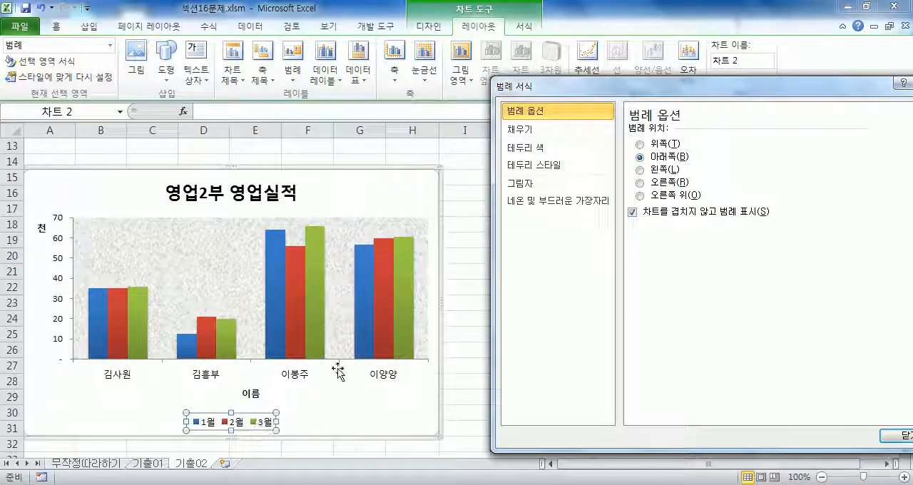
left_click_drag(563, 86, 540, 127)
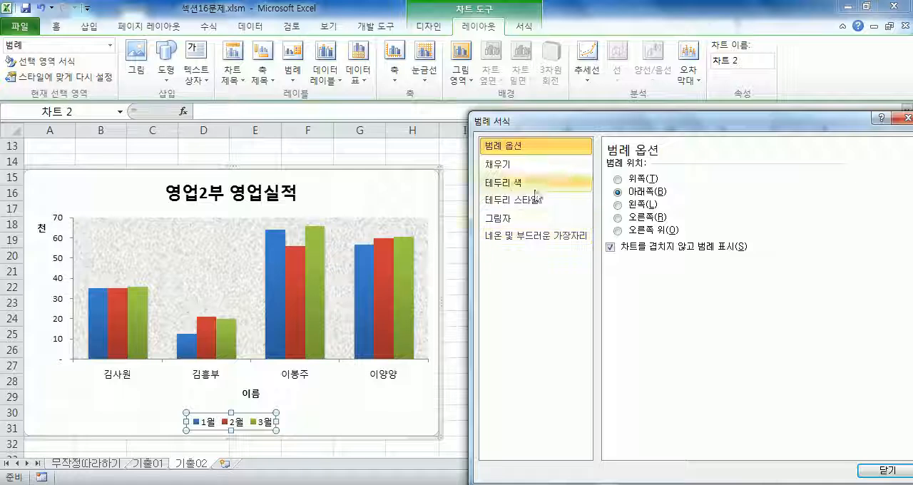
left_click(521, 29)
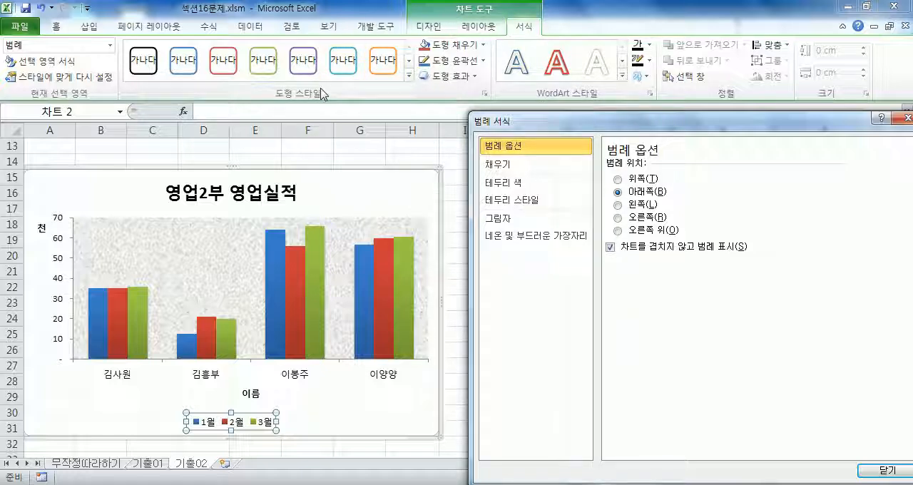
left_click(412, 77)
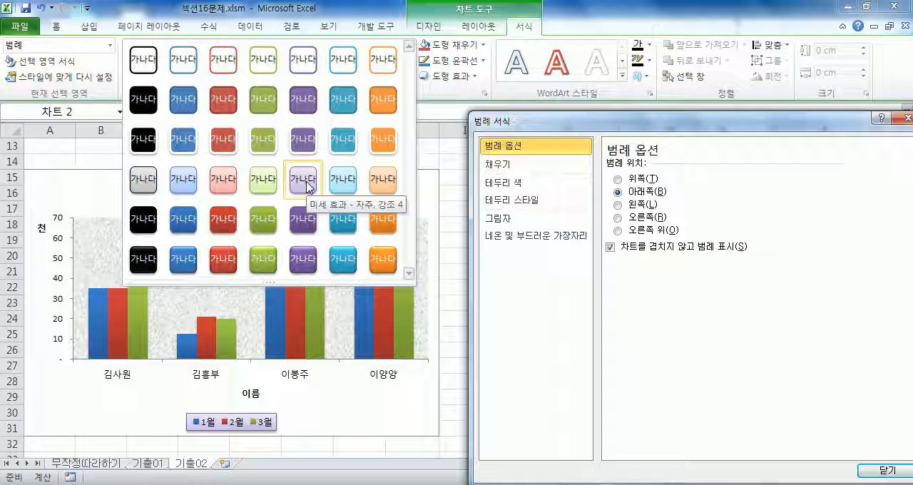
left_click(352, 187)
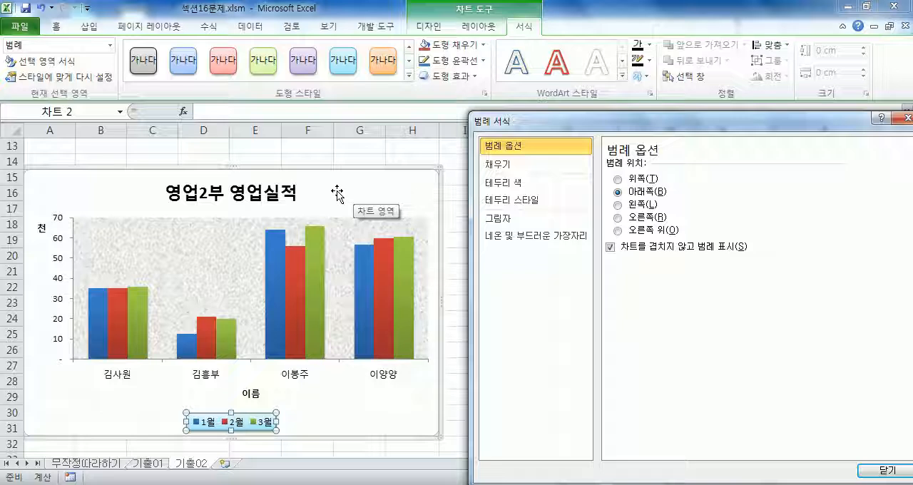
Give the chart area a 2 pt border with 둥근 모서리 turned on.
left_click(399, 181)
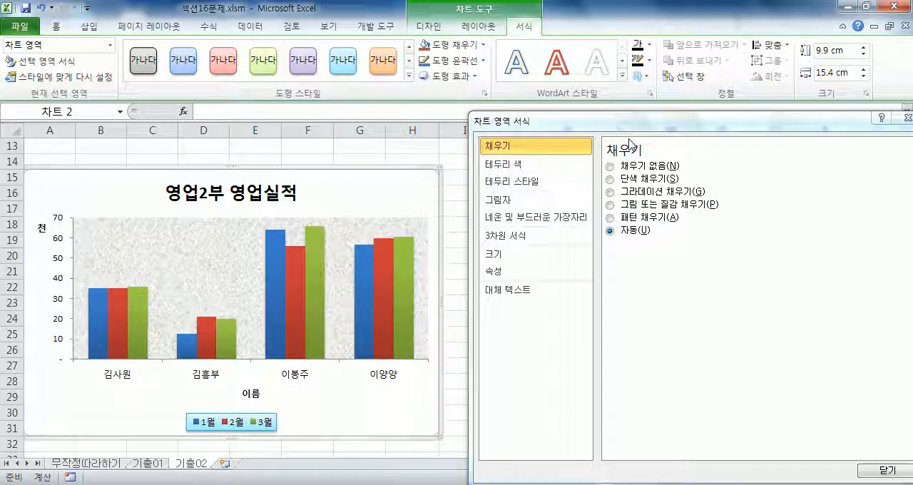
left_click(528, 184)
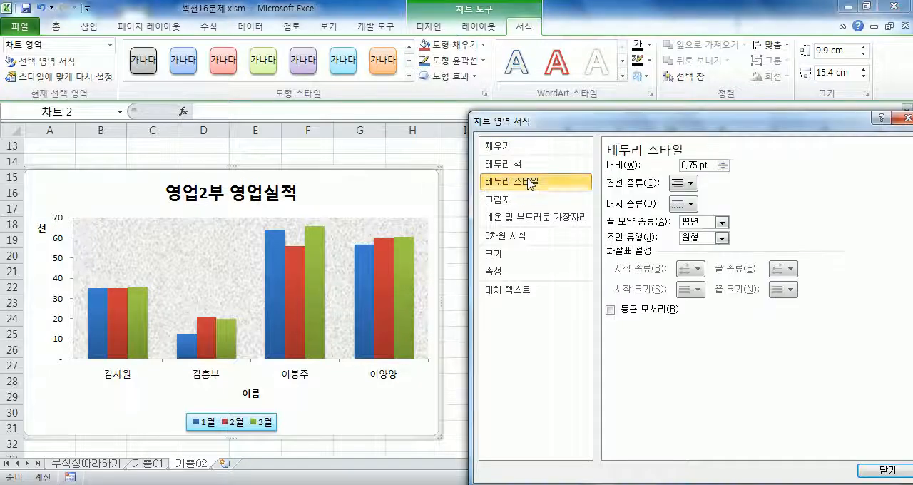
left_click(724, 162)
left_click(723, 162)
left_click(723, 163)
left_click(723, 163)
left_click(723, 163)
left_click(610, 310)
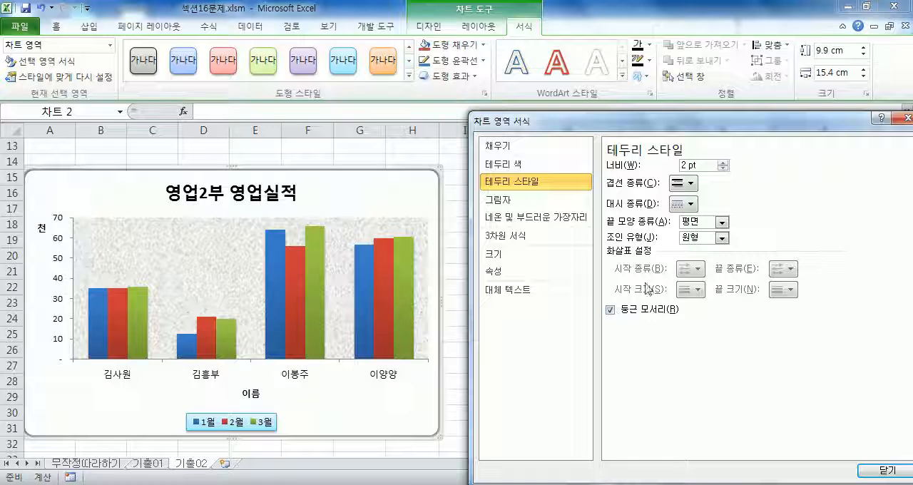
left_click_drag(642, 128, 645, 122)
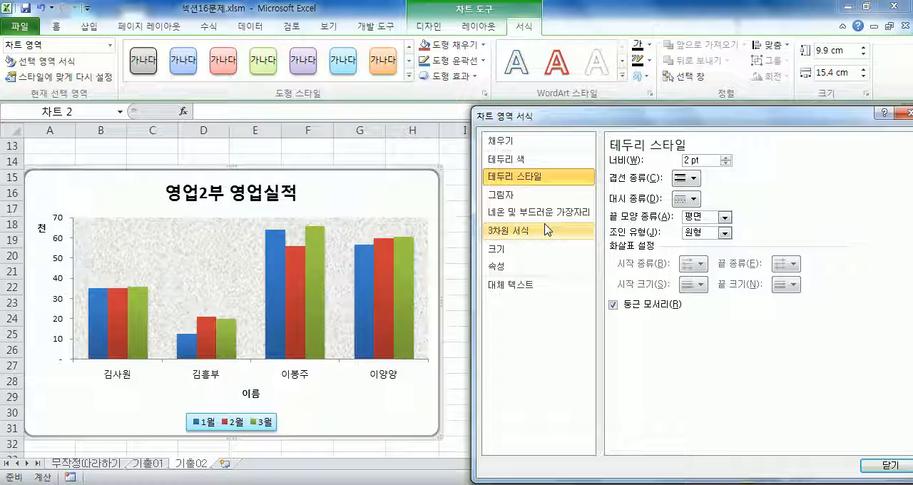
mouse_move(311, 338)
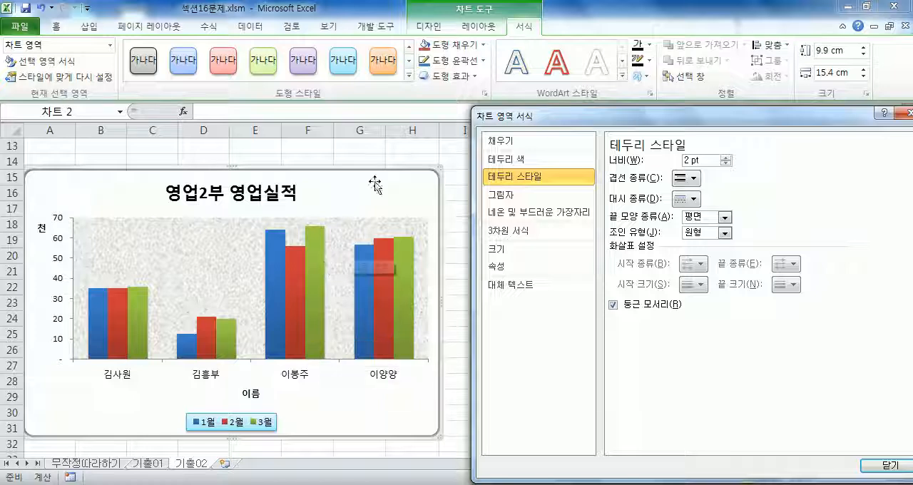
left_click(89, 27)
left_click(155, 64)
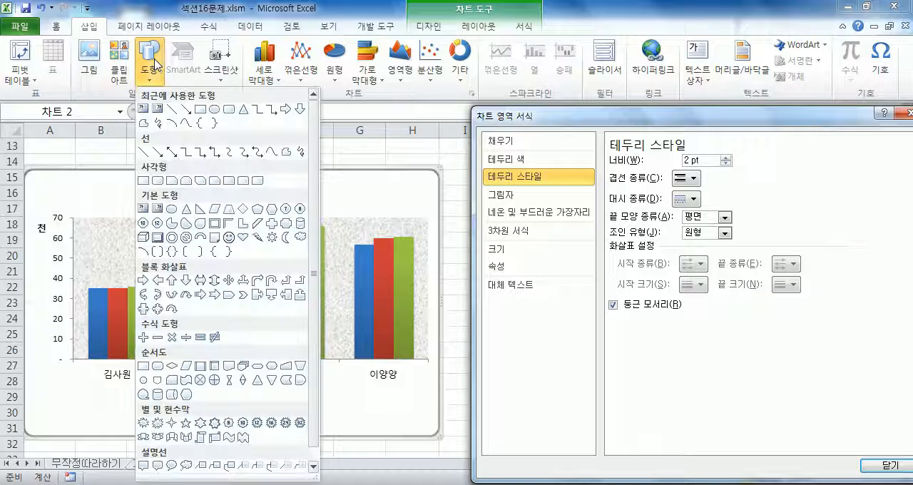
scroll(313, 150, "down", 1)
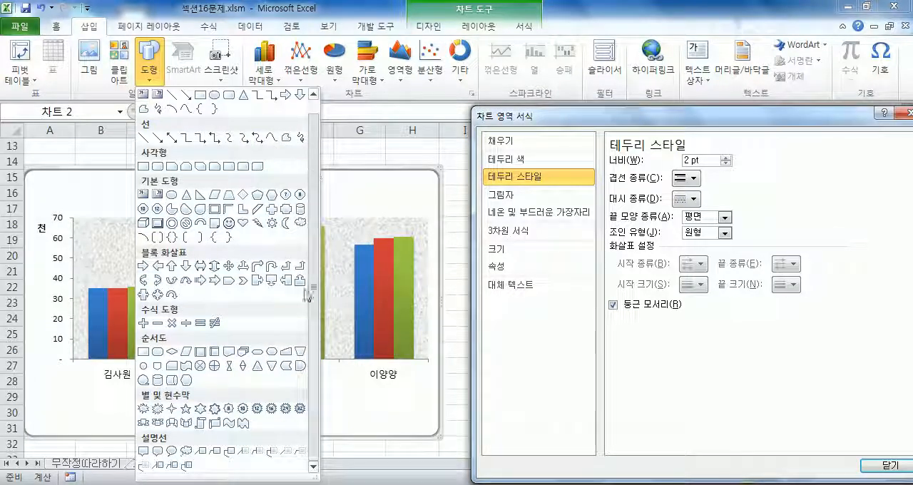
left_click(219, 458)
left_click_drag(336, 186, 404, 211)
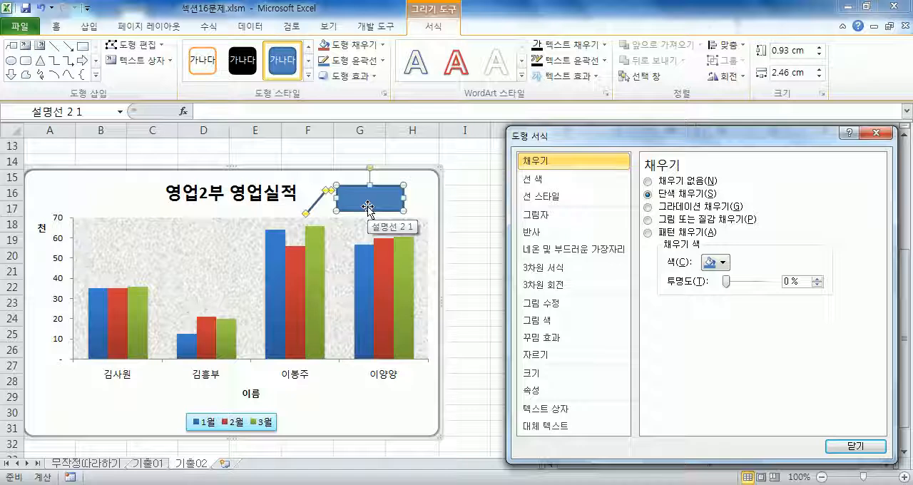
Enter the text 3월 최고 실적 in the new callout.
key("3")
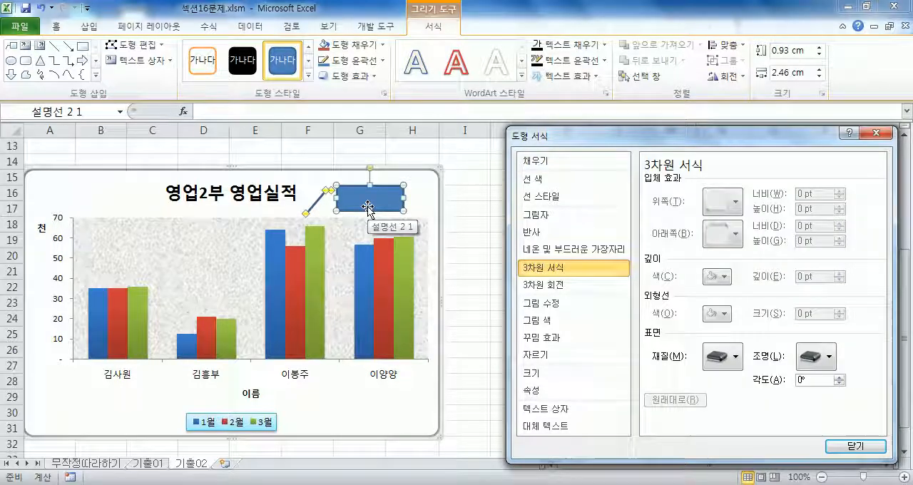
left_click(367, 207)
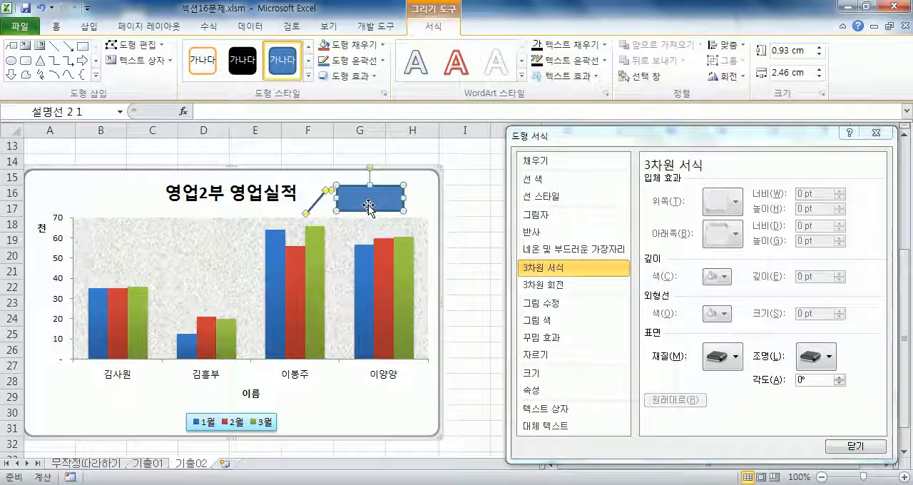
type("3월 최고")
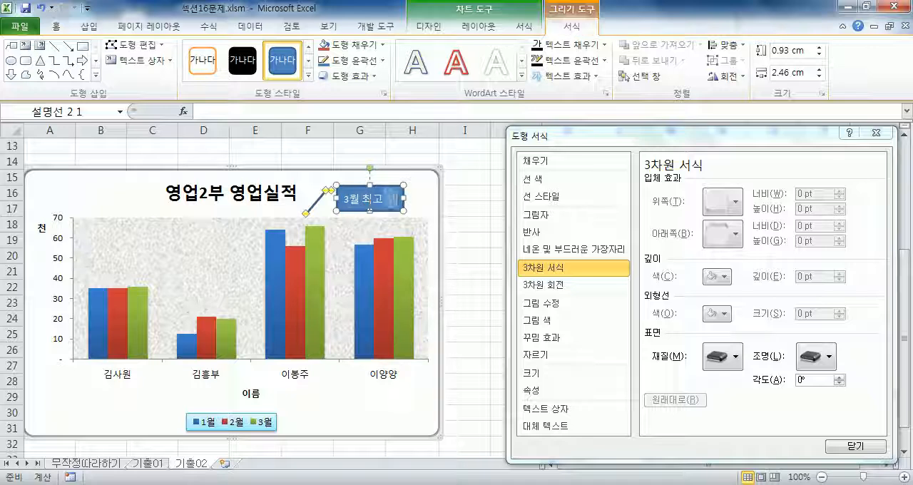
Set the font of the whole callout text to 굴림.
left_click(403, 206)
left_click(57, 28)
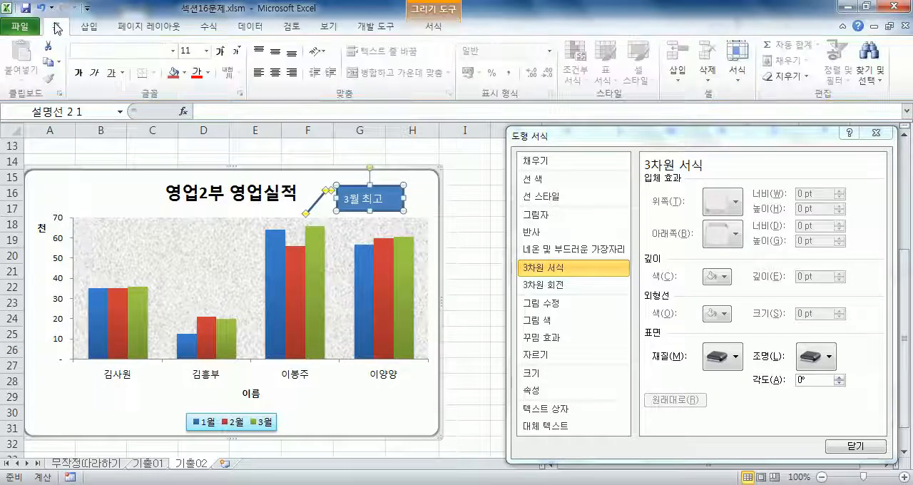
left_click(172, 51)
scroll(183, 239, "down", 5)
scroll(183, 239, "down", 18)
scroll(142, 214, "up", 3)
left_click(113, 115)
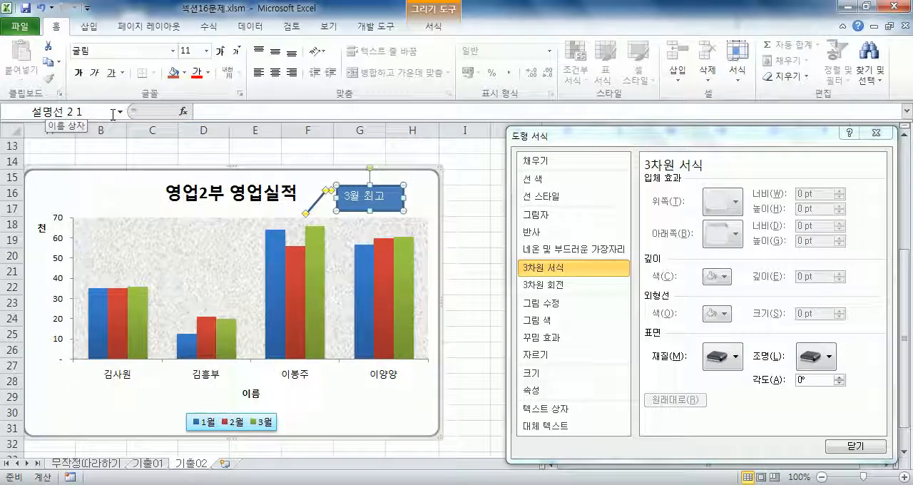
Set the callout's font colour to 자동 and its fill to 흰색, 배경 1.
left_click(209, 73)
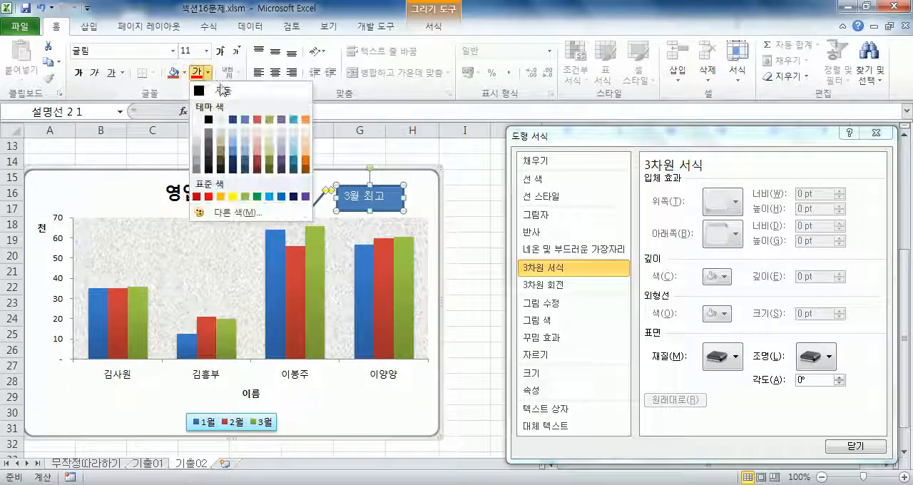
left_click(217, 89)
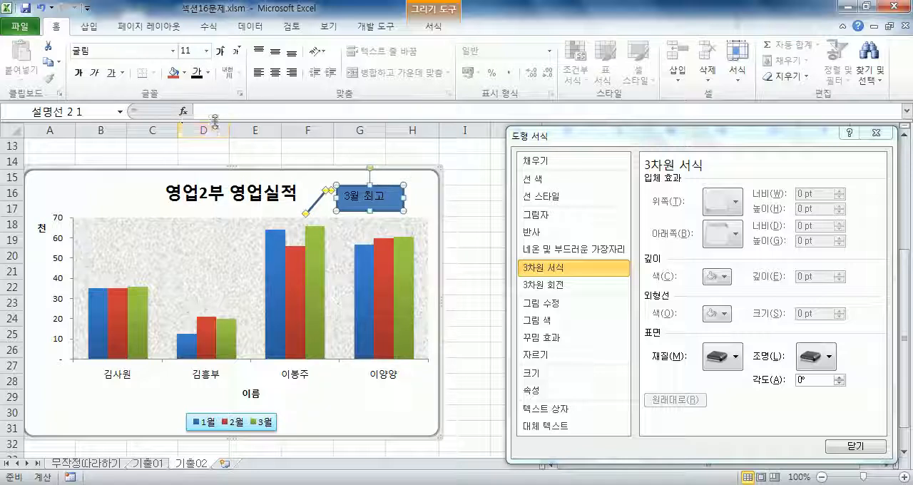
left_click(184, 73)
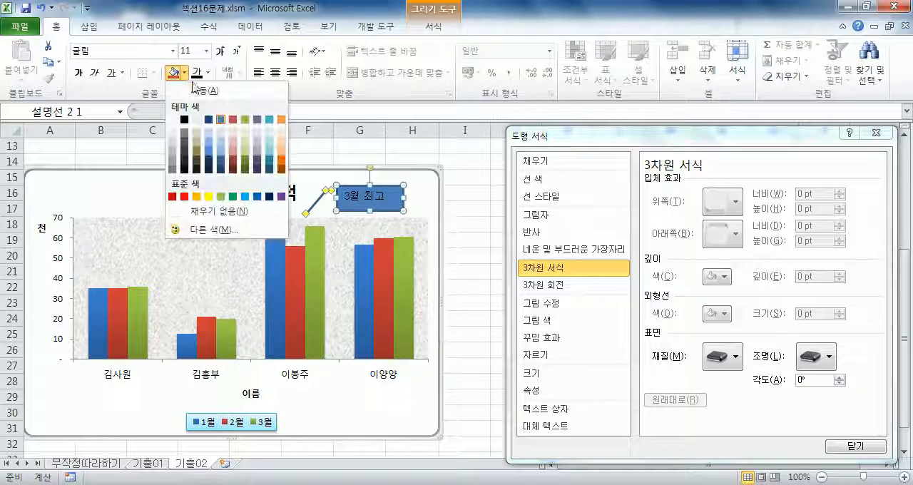
left_click(172, 120)
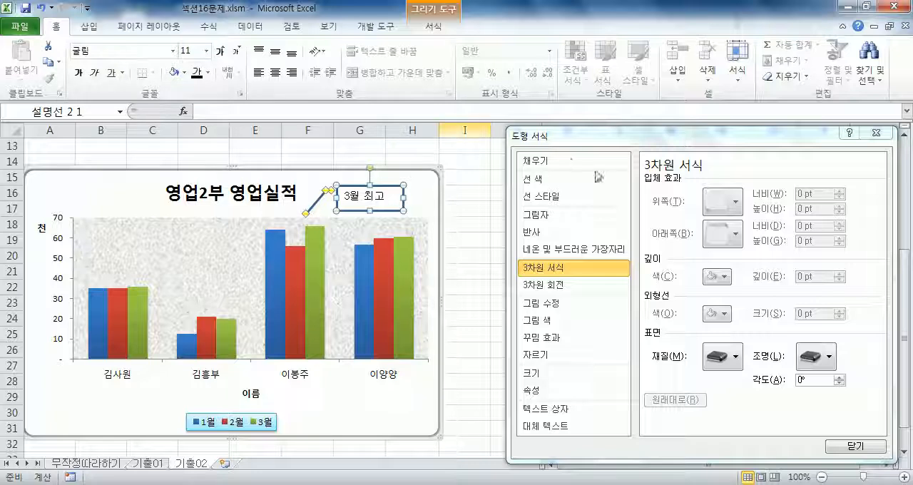
Make the callout's line solid black and set its width to 1 pt.
left_click_drag(595, 137, 600, 55)
left_click(631, 105)
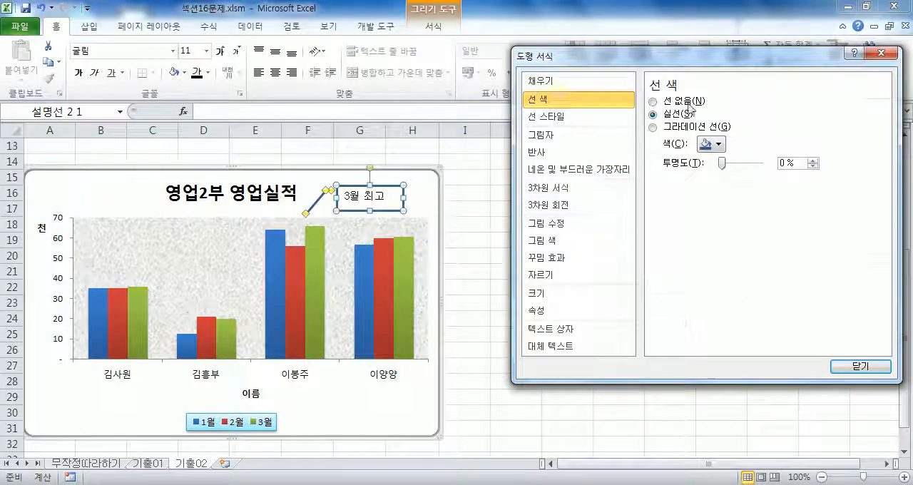
left_click(714, 144)
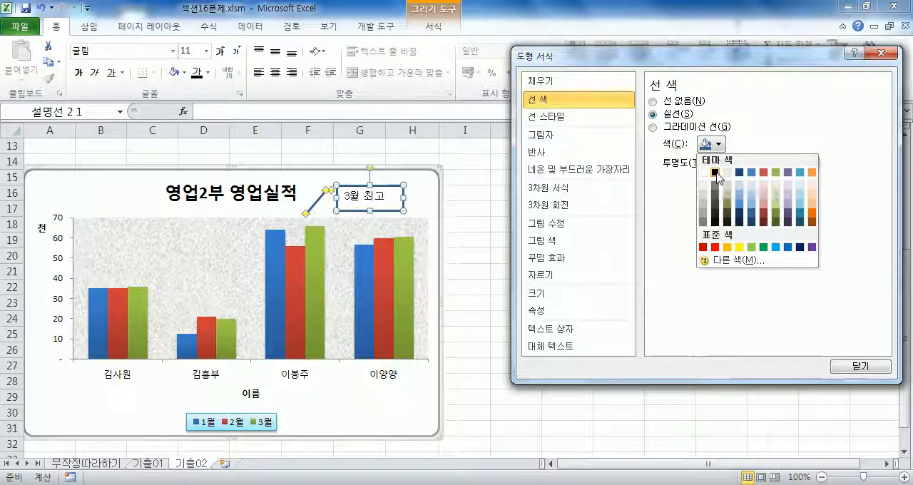
left_click(715, 172)
left_click(563, 117)
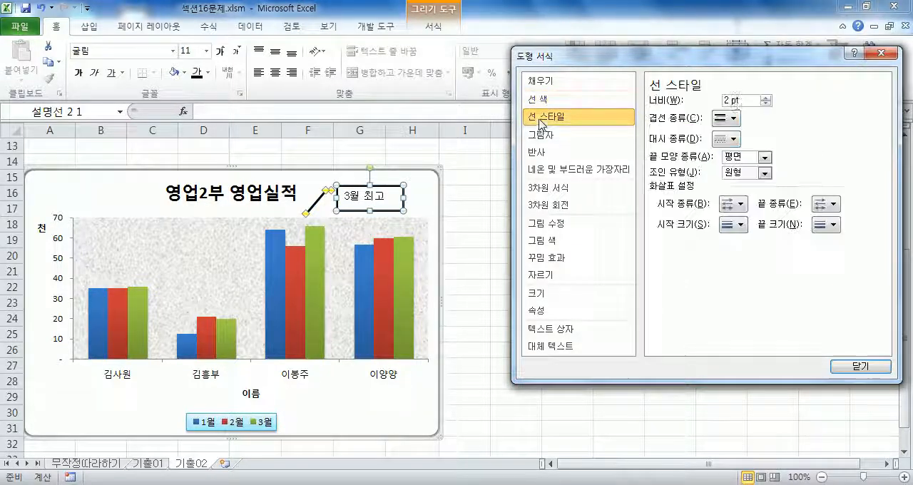
left_click(766, 103)
left_click(766, 104)
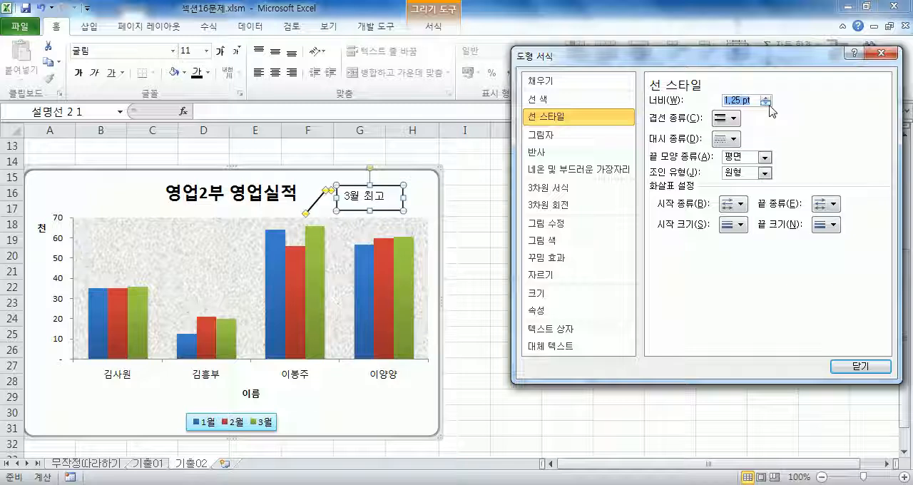
left_click(766, 104)
left_click(766, 104)
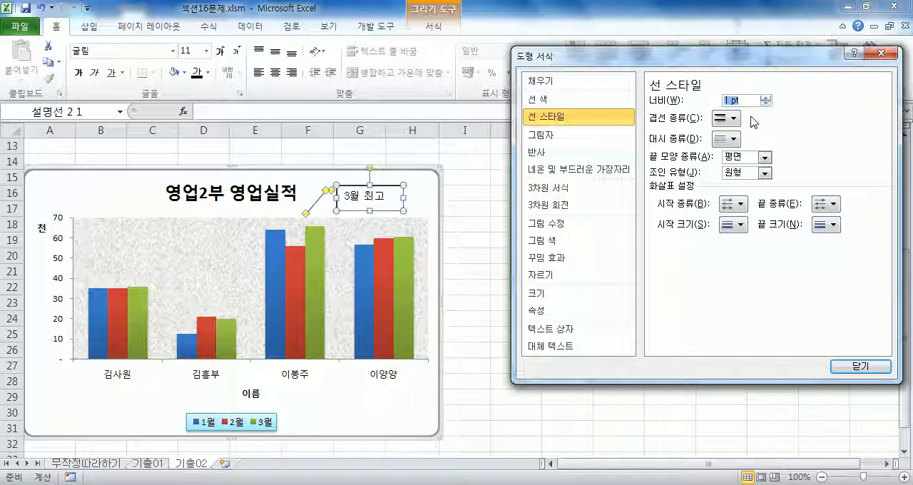
Turn on 도형을 텍스트 크기에 맞춤 for the callout and widen it so its text fits on one line.
left_click(553, 333)
left_click(662, 183)
left_click_drag(403, 202, 419, 203)
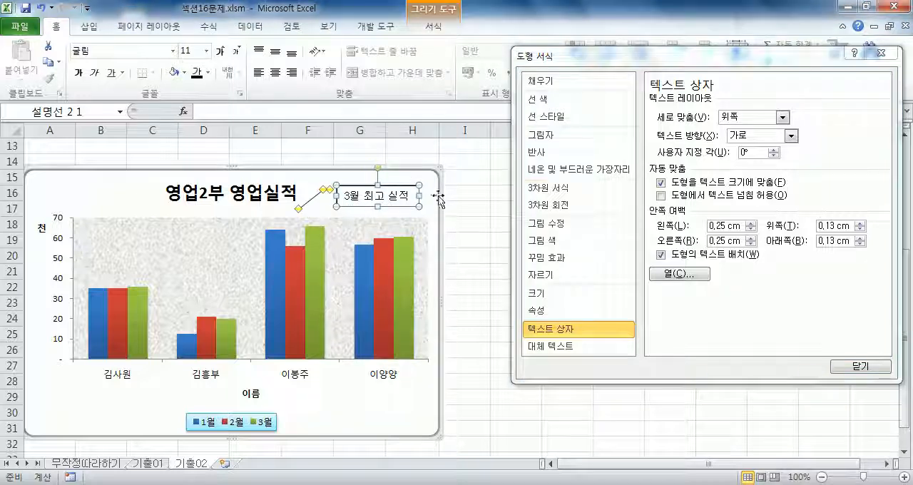
Switch the callout's 도형을 텍스트 크기에 맞춤 option off and back on twice to compare its effect.
left_click(663, 183)
left_click(663, 182)
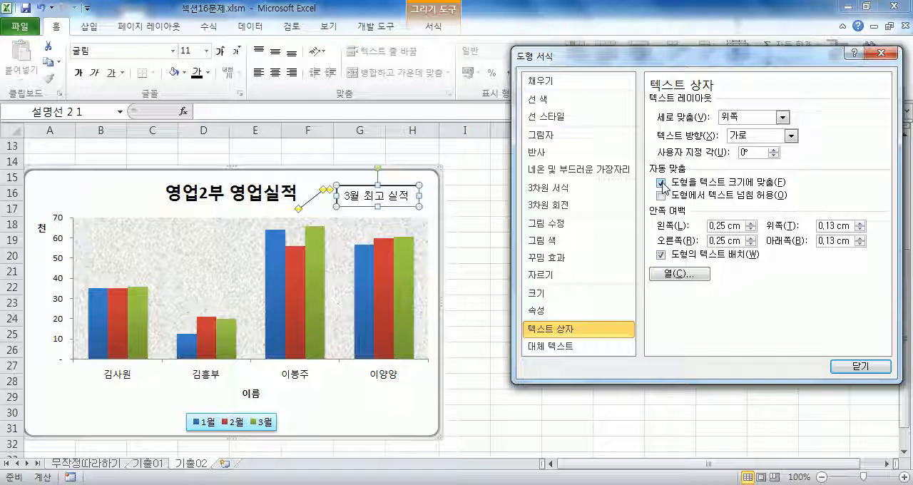
left_click(662, 183)
left_click(662, 183)
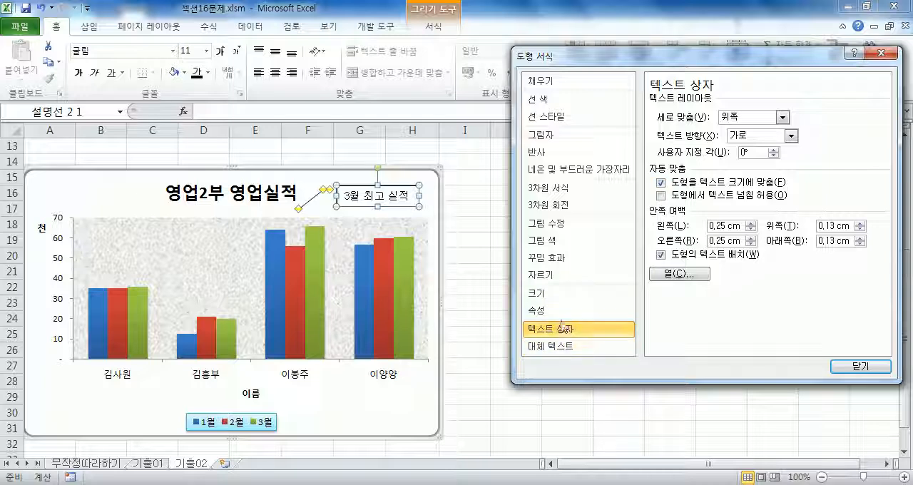
Move the 3월 최고 실적 callout slightly towards the chart's right edge and place its leader tip on the third category's 3월 bar.
left_click(421, 194)
mouse_move(419, 195)
left_mouse_down()
mouse_move(411, 196)
mouse_move(420, 202)
left_mouse_up()
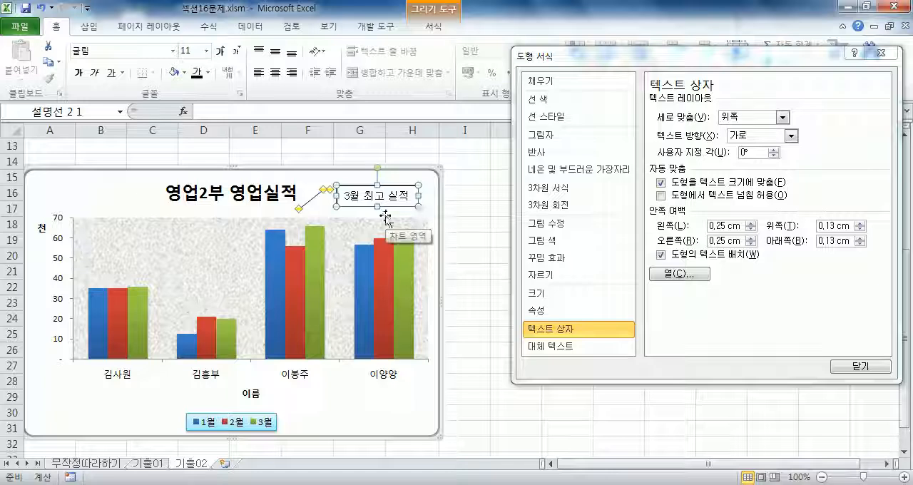
left_click(434, 210)
left_click(308, 202)
left_click_drag(298, 209, 315, 269)
left_click_drag(403, 212, 414, 211)
left_click_drag(328, 264, 316, 271)
left_click(323, 189)
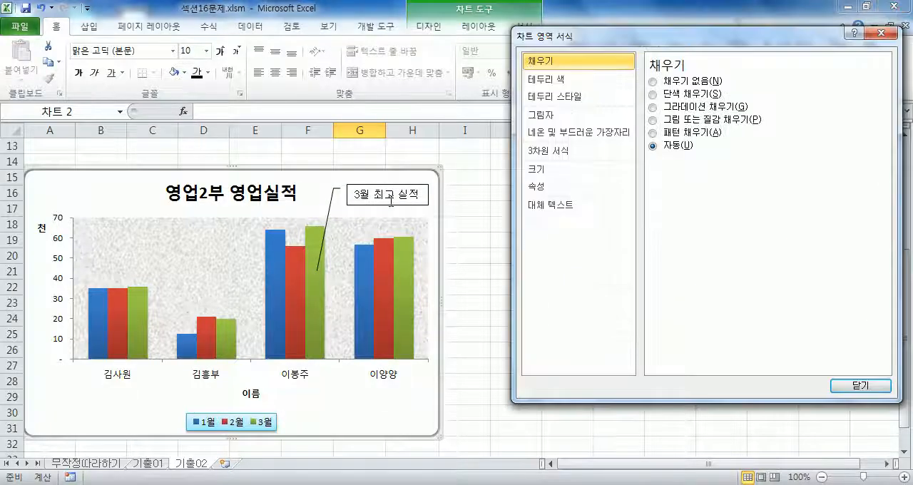
Set the callout text's vertical alignment to 중간 and finish formatting the callout.
left_click(428, 207)
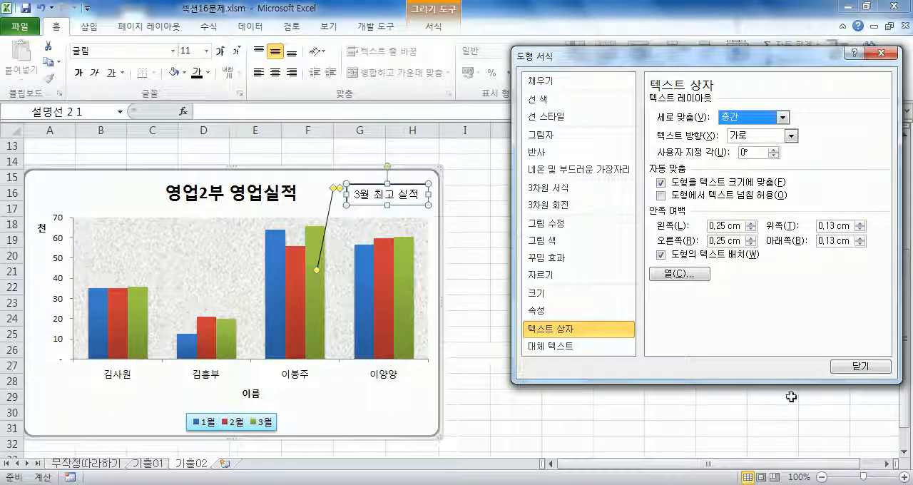
left_click(860, 367)
left_click(504, 173)
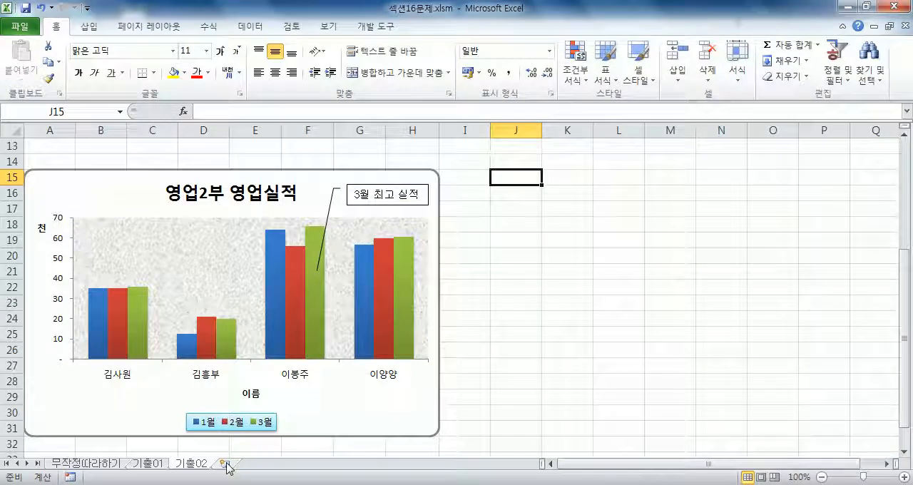
Open 2급상시.xlsm from the 길벗컴활2급 folder's 02 시험장따라하기 subfolder, enter the file password and enable its macro content.
left_click(21, 29)
left_click(36, 91)
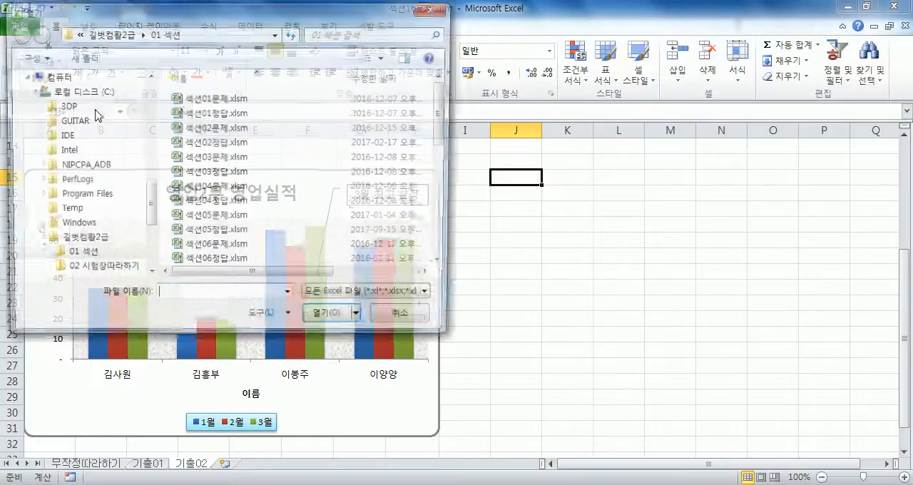
left_click(84, 243)
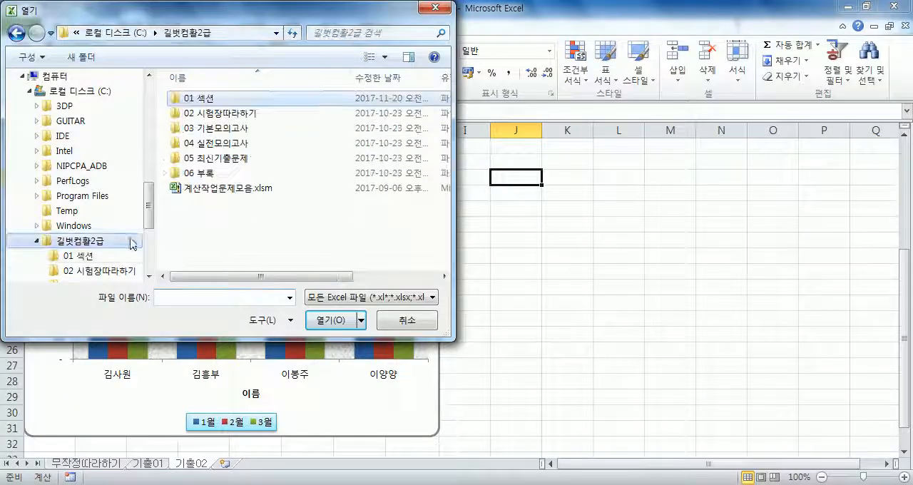
double_click(211, 114)
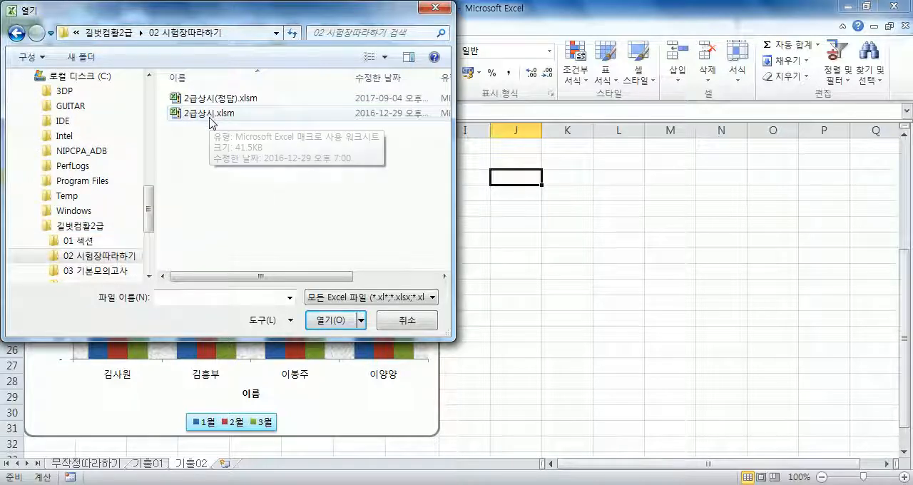
double_click(211, 116)
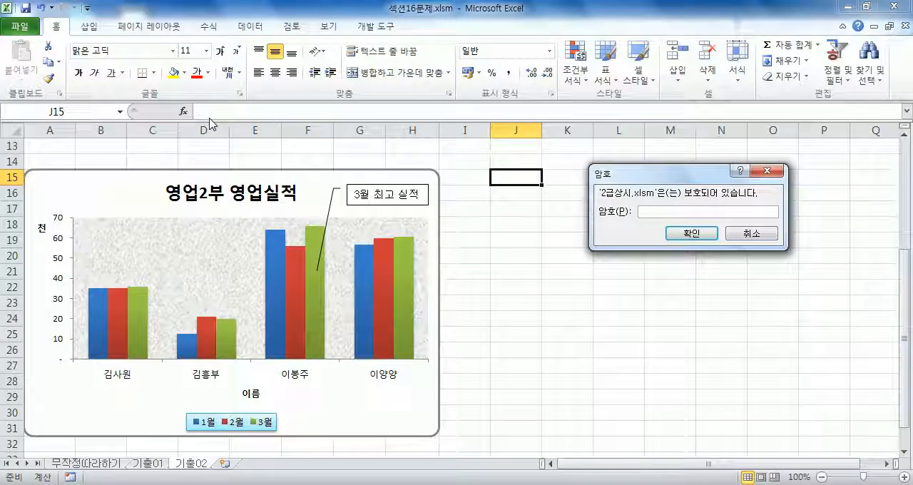
type("1234")
key("Return")
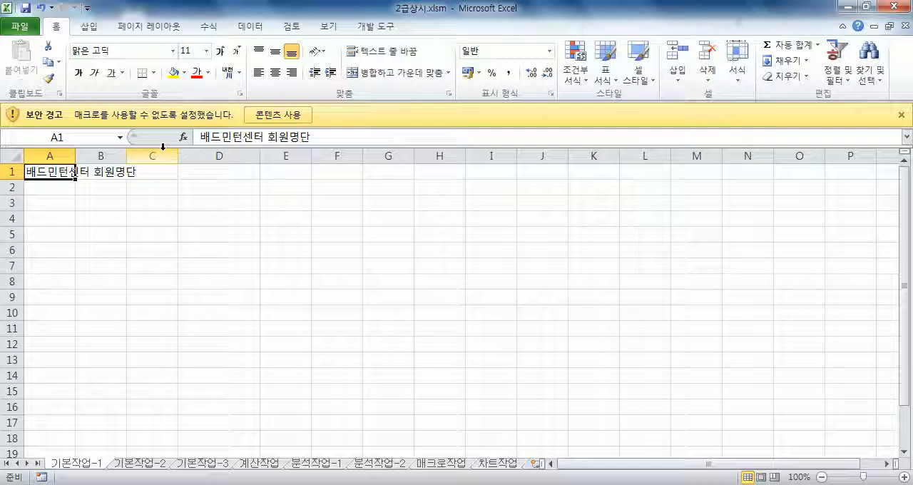
left_click(298, 122)
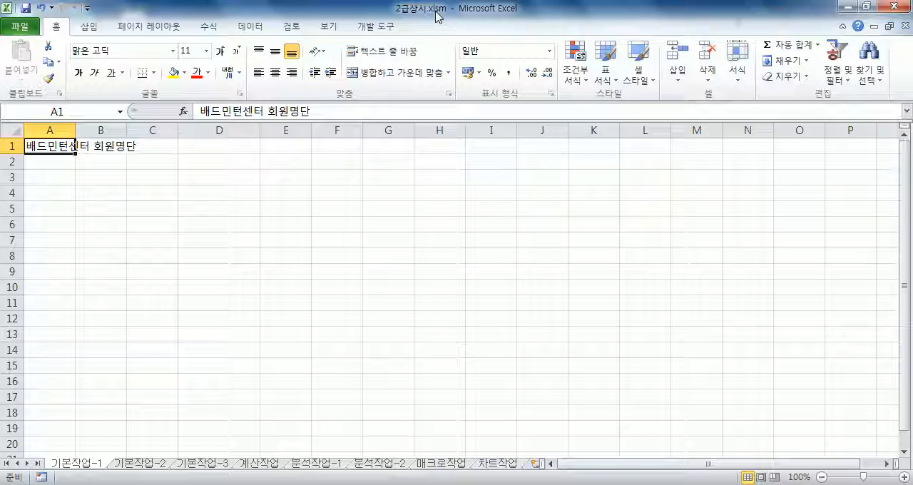
Save the workbook, switch to Windows Explorer and create a folder named OA on 로컬 디스크 (C:).
left_click(25, 9)
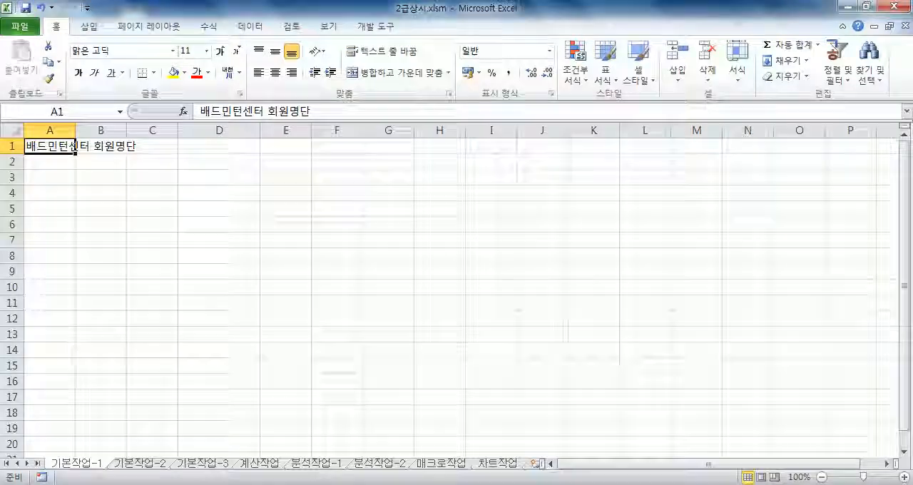
left_click(114, 484)
left_click(97, 173)
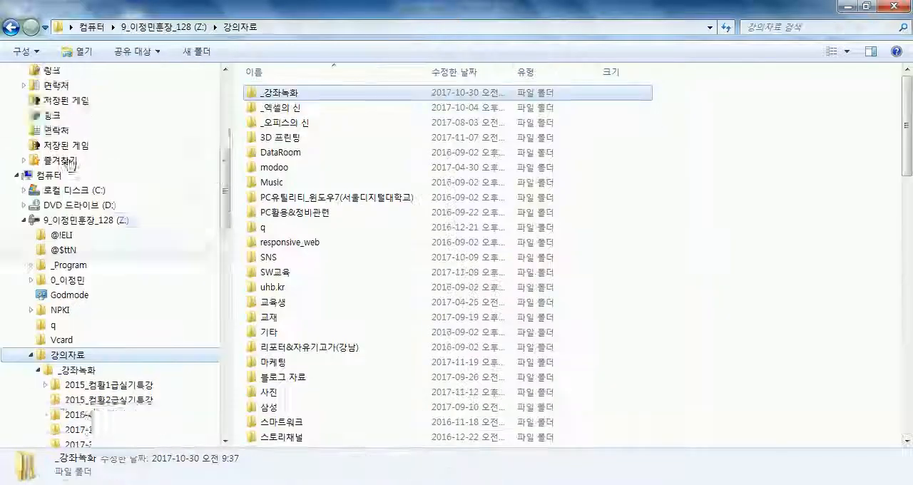
left_click(73, 220)
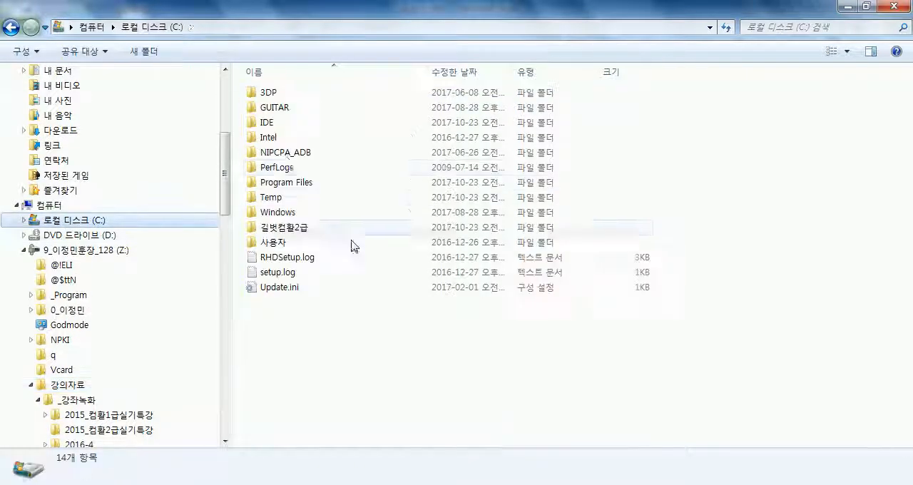
left_click(145, 53)
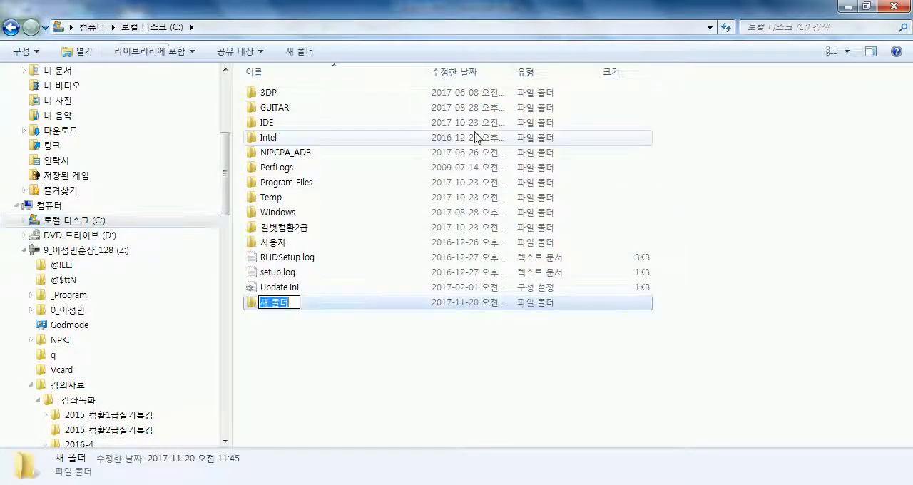
type("CA")
key("Return")
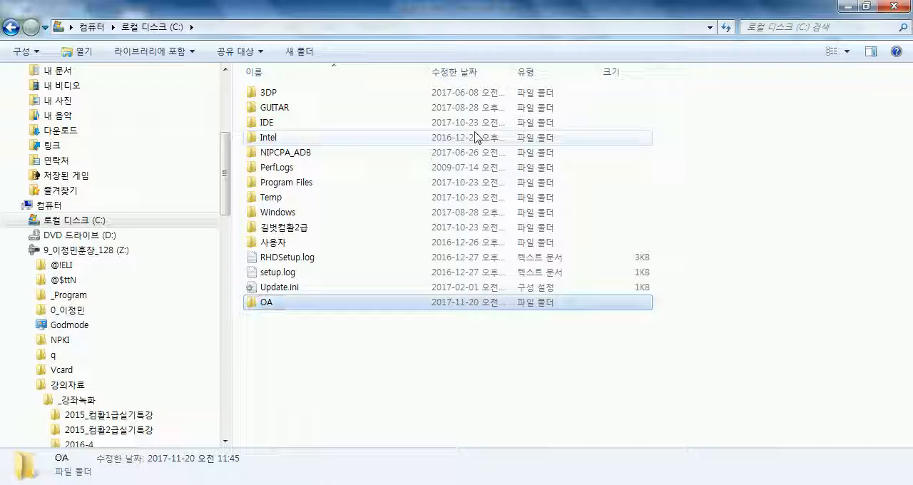
Open the new OA folder from 로컬 디스크 (C:) and check its contents.
key("Return")
key("BackSpace")
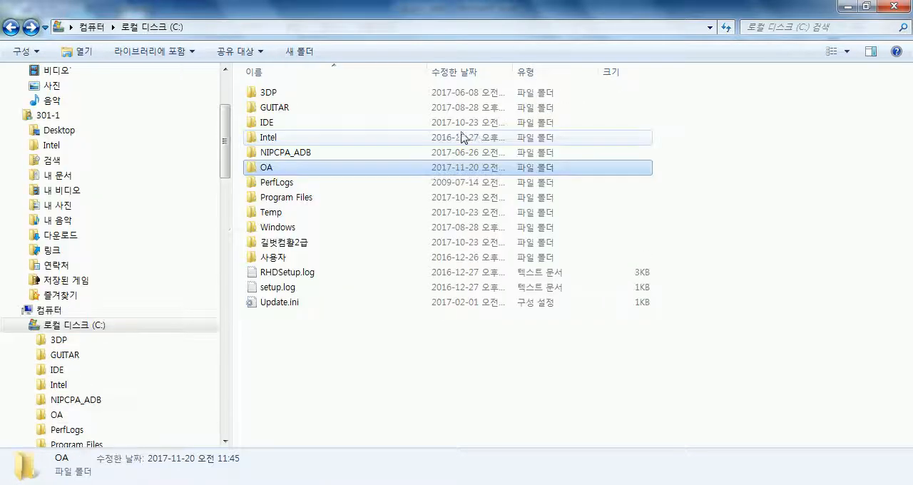
double_click(265, 170)
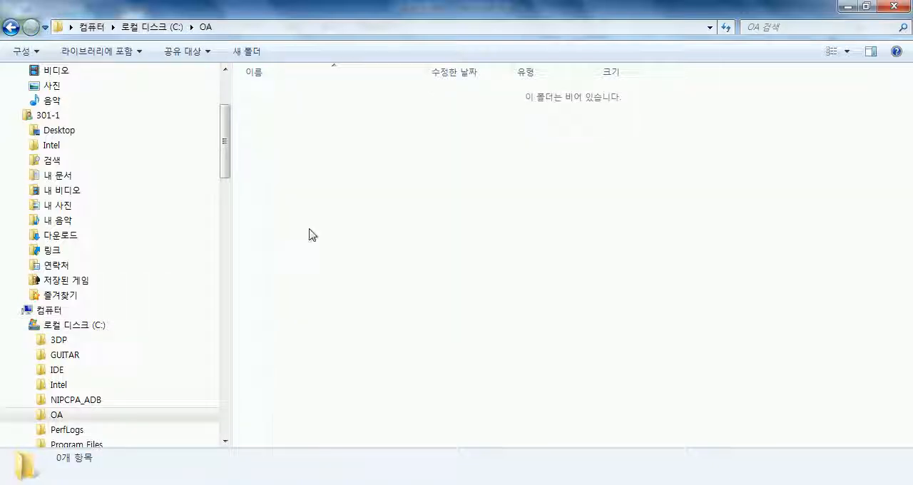
left_click_drag(285, 112, 402, 163)
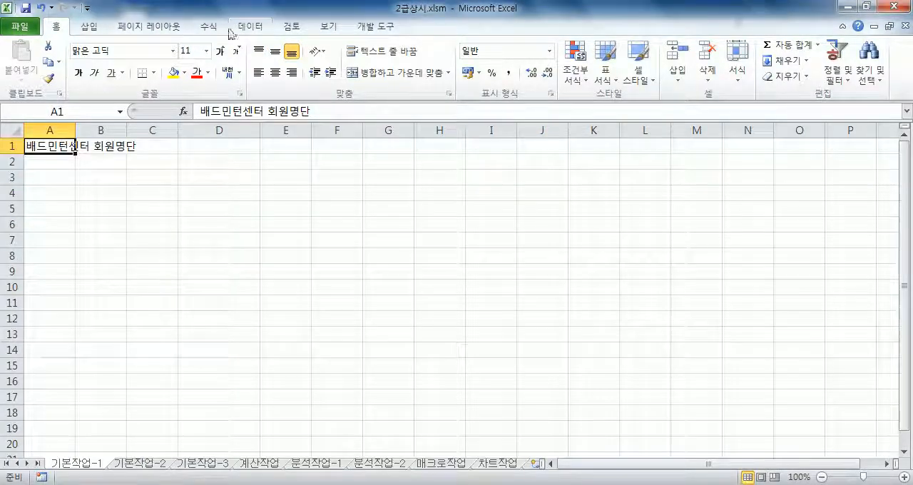
left_click(253, 29)
left_click(77, 72)
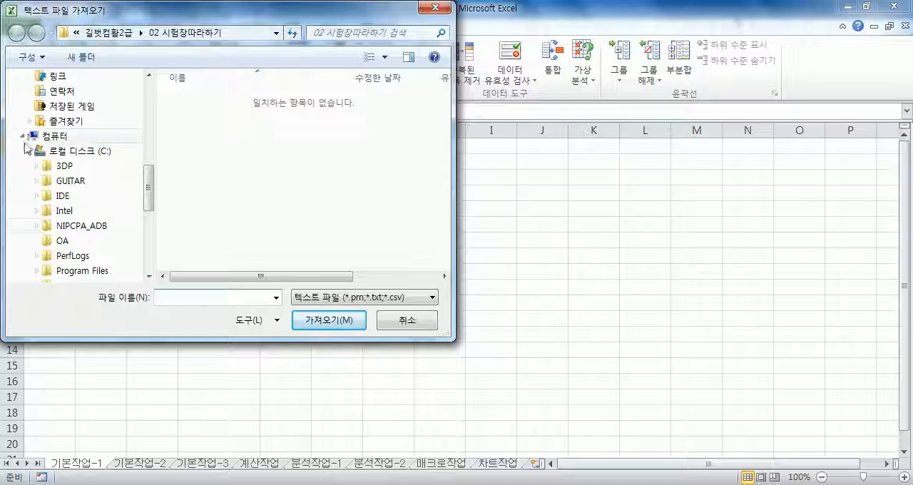
key("Escape")
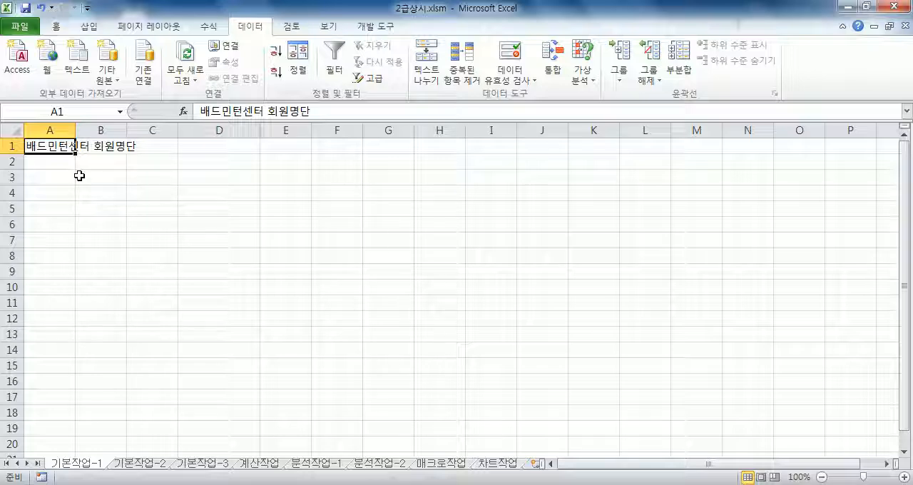
Review every worksheet from 기본작업-1 through 차트작업, including the whole line chart on 차트작업.
left_click(40, 176)
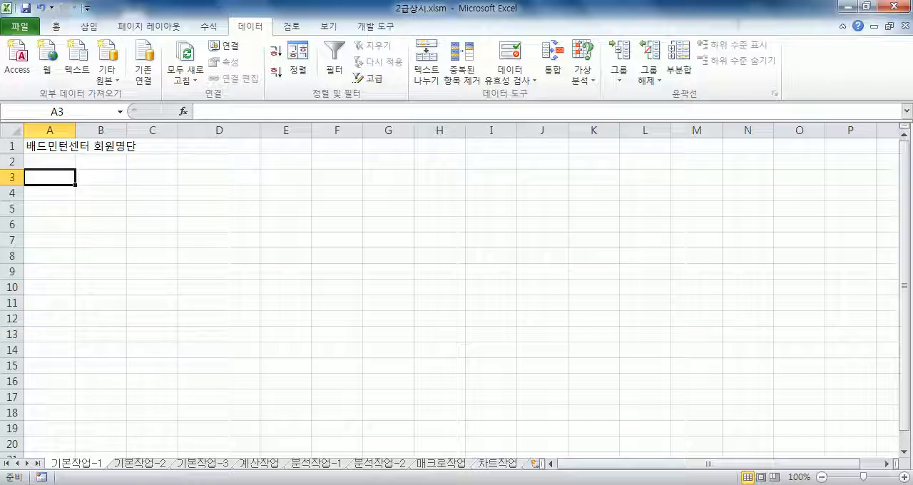
left_click(137, 463)
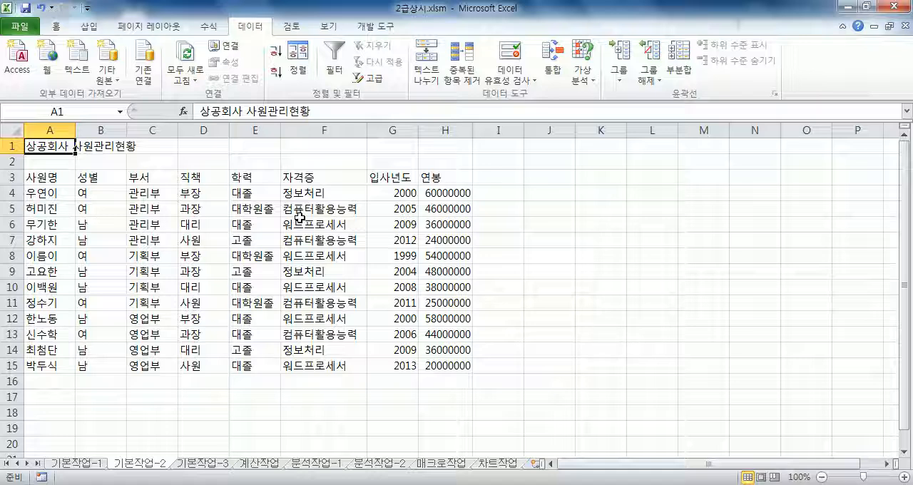
left_click(82, 463)
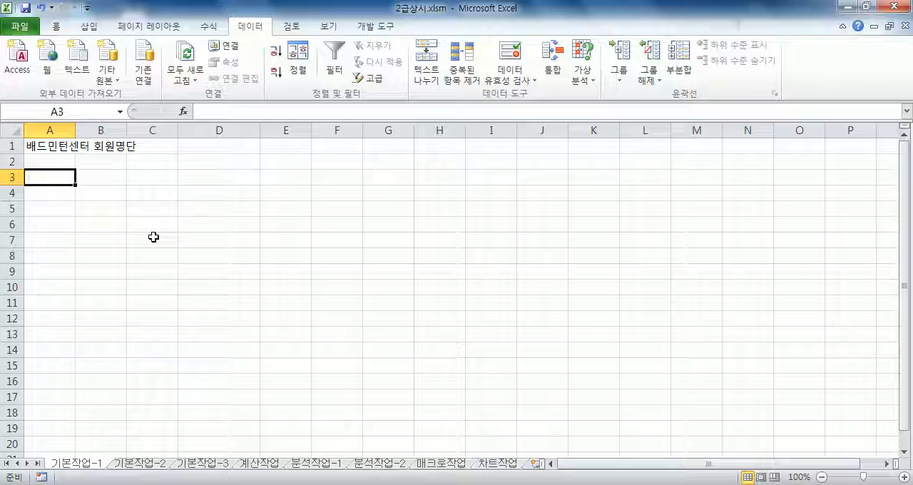
left_click(138, 463)
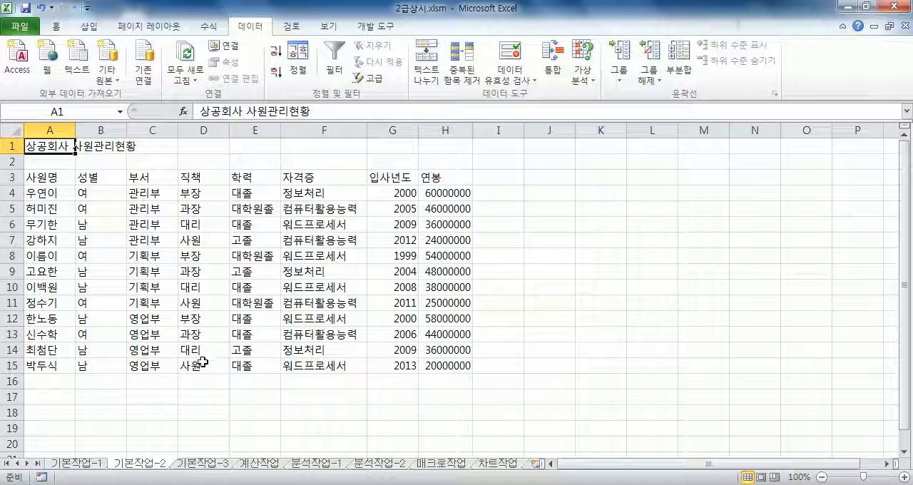
left_click(203, 465)
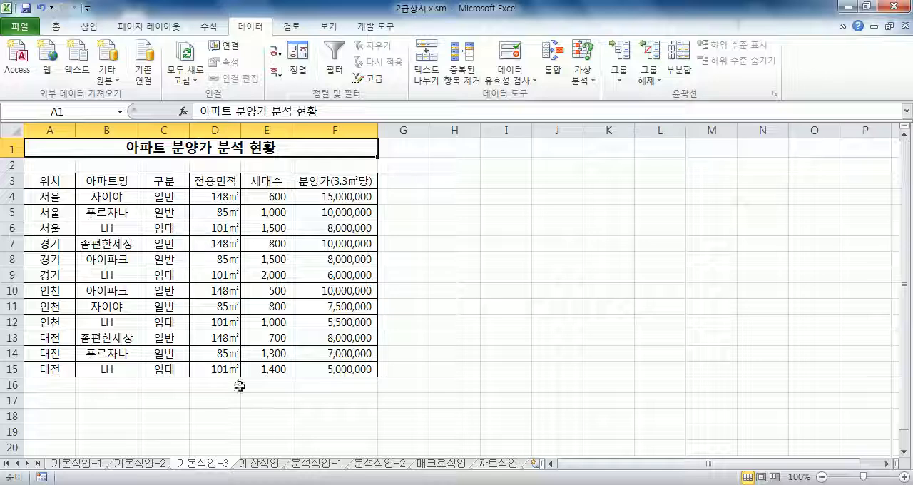
left_click(254, 463)
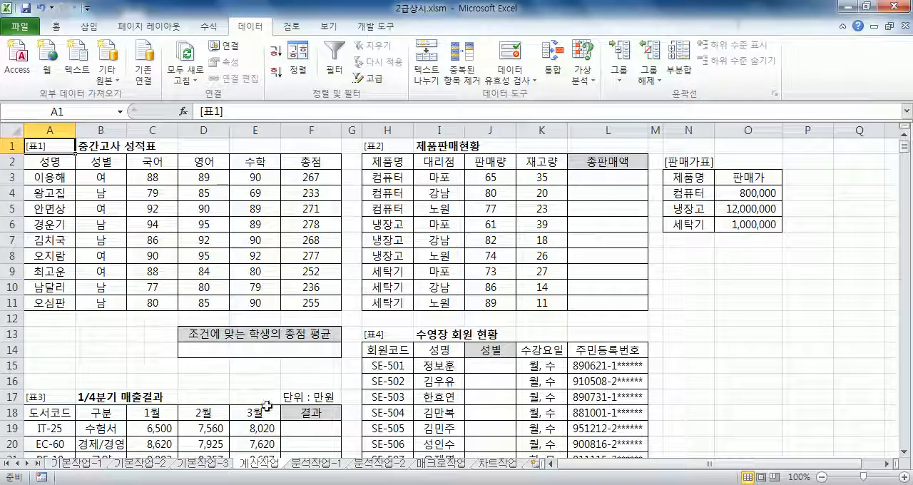
left_click(312, 465)
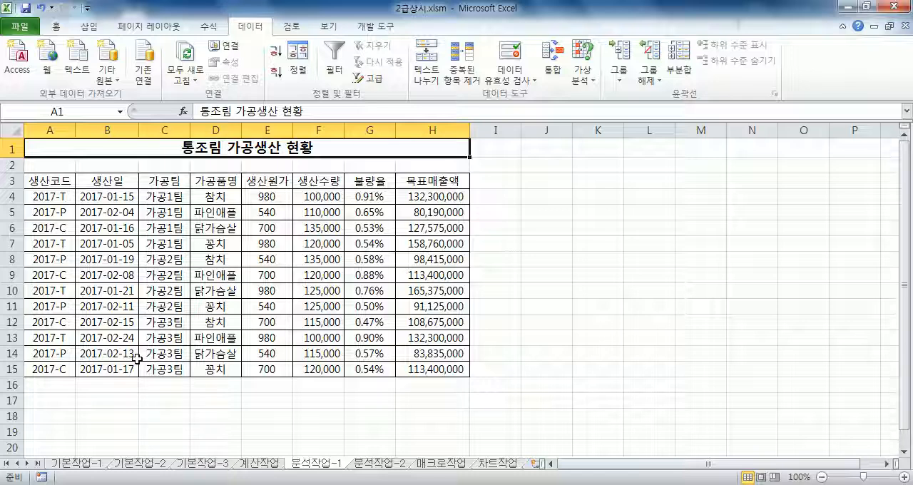
left_click(376, 465)
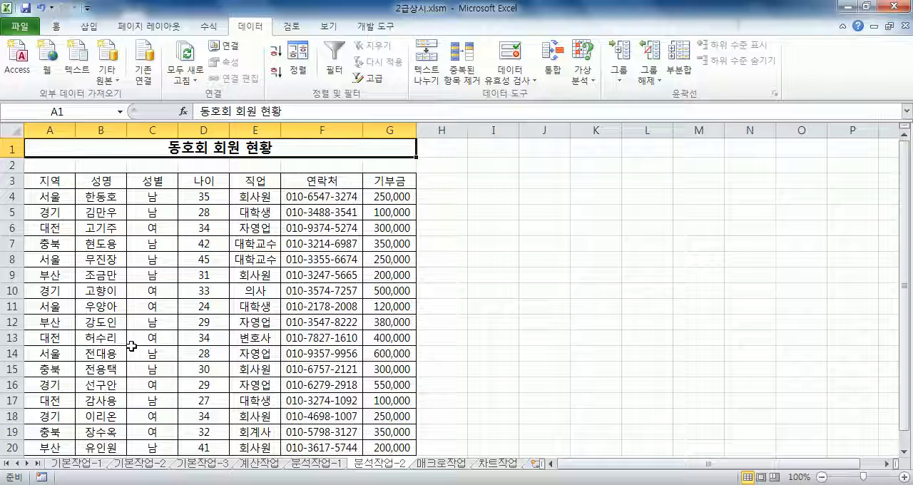
left_click(438, 464)
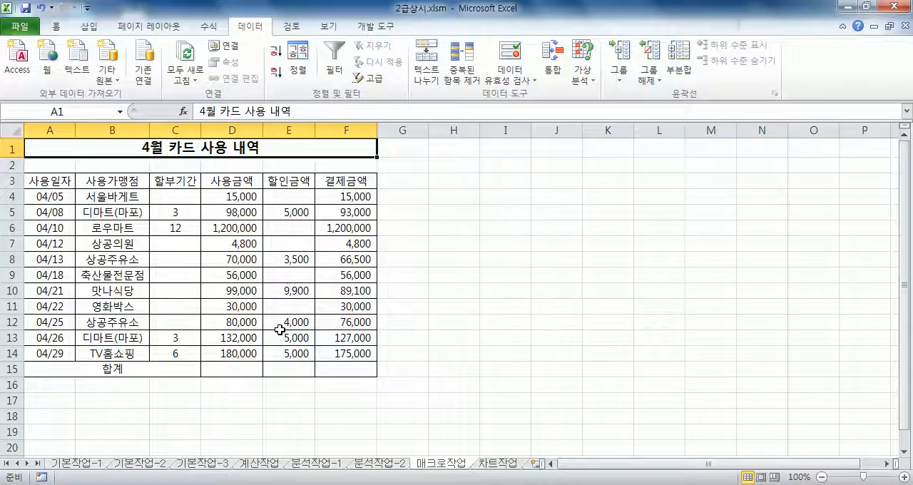
left_click(497, 463)
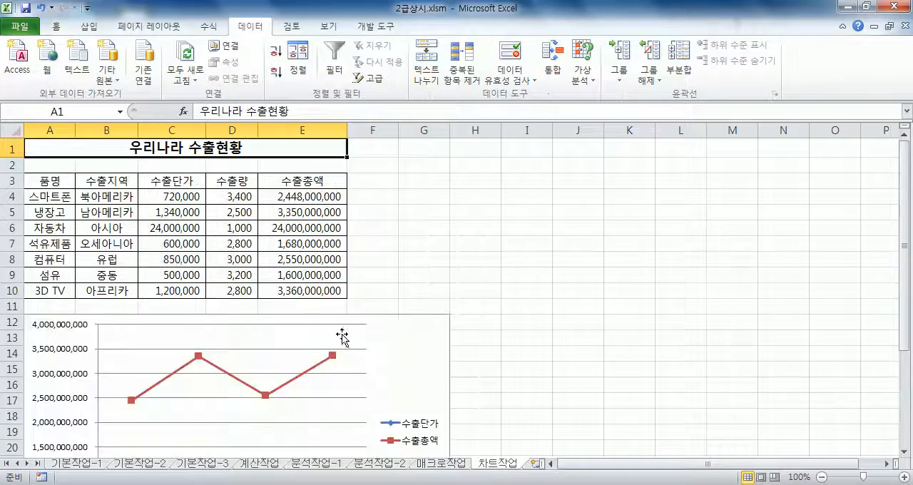
scroll(228, 314, "down", 4)
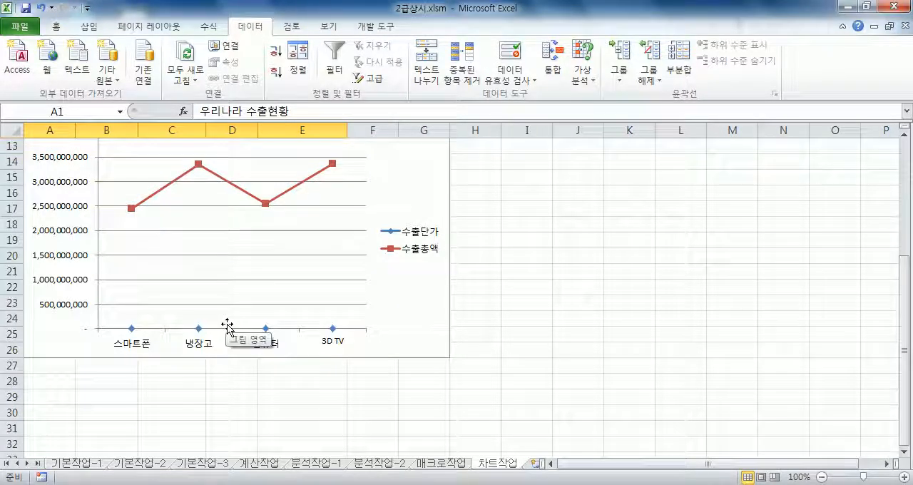
scroll(226, 318, "up", 3)
scroll(232, 331, "up", 1)
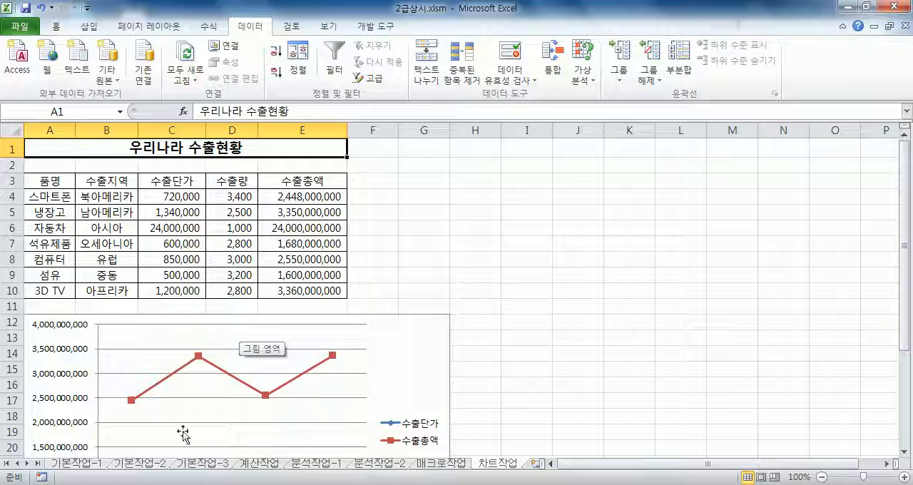
Merge and center the title across A1:H1 on the 기본작업-2 sheet.
left_click(153, 465)
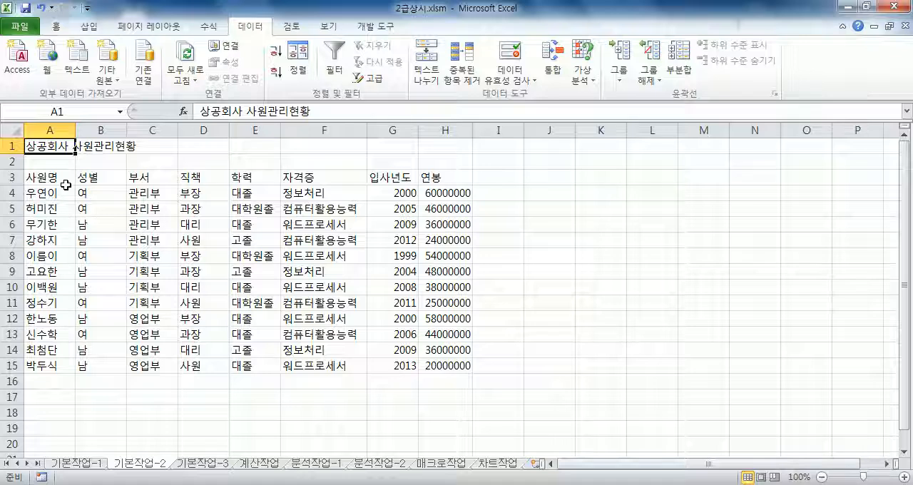
left_click_drag(47, 147, 440, 145)
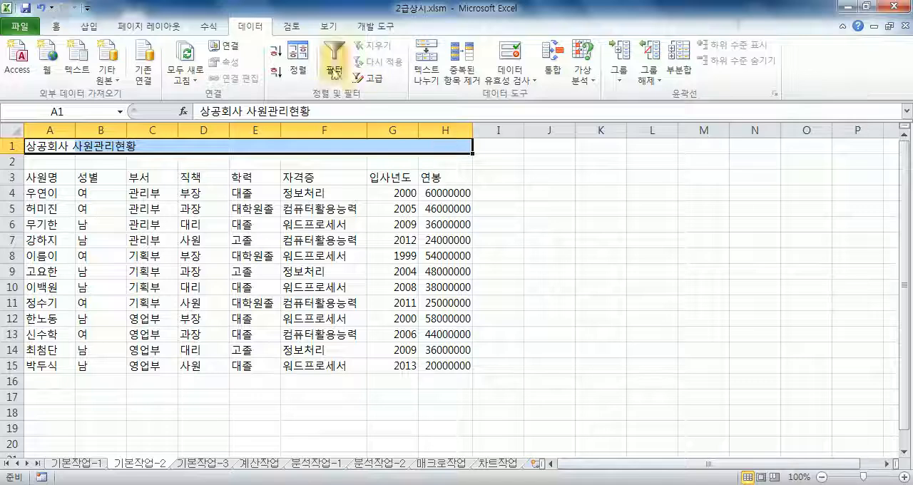
left_click(55, 26)
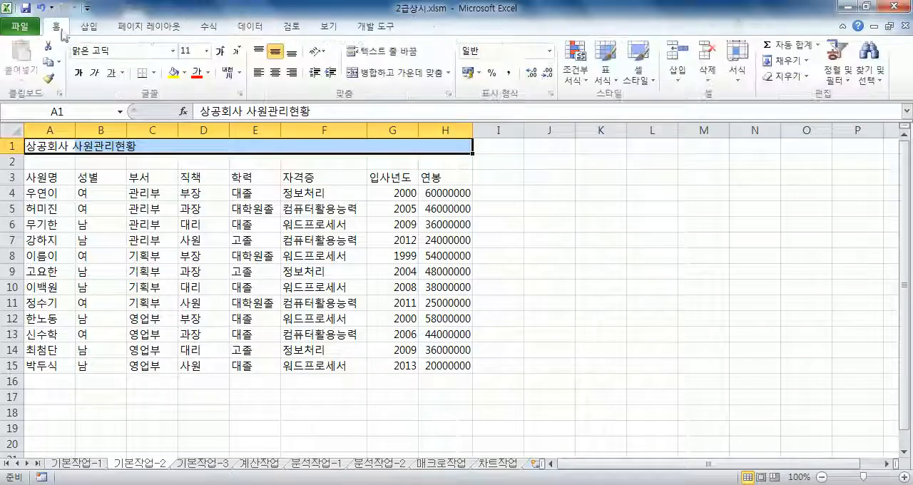
left_click(397, 77)
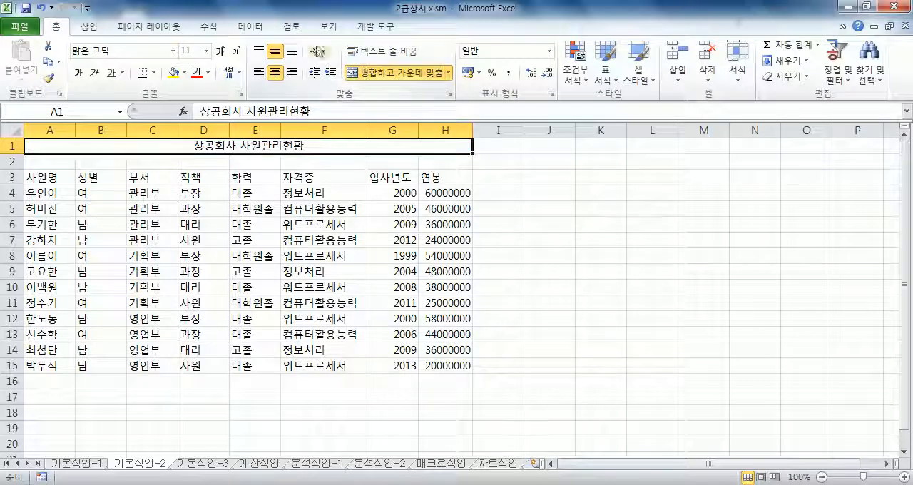
Set the merged title in A1 to the 궁서체 font at size 16.
left_click(172, 52)
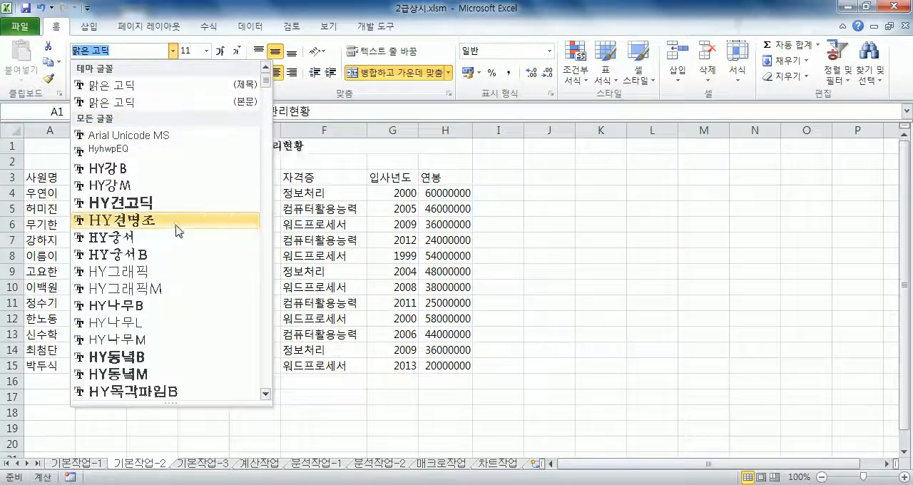
scroll(187, 228, "down", 15)
scroll(193, 228, "up", 4)
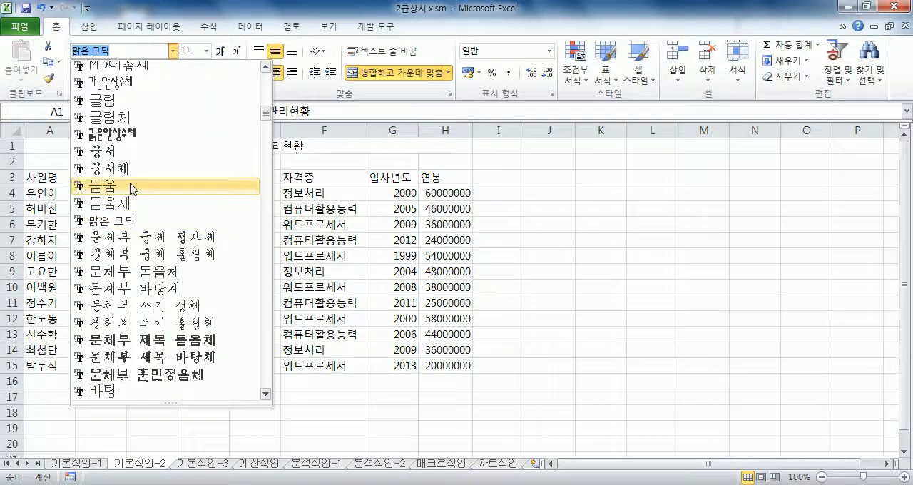
left_click(128, 177)
left_click(220, 53)
left_click(220, 53)
left_click(221, 53)
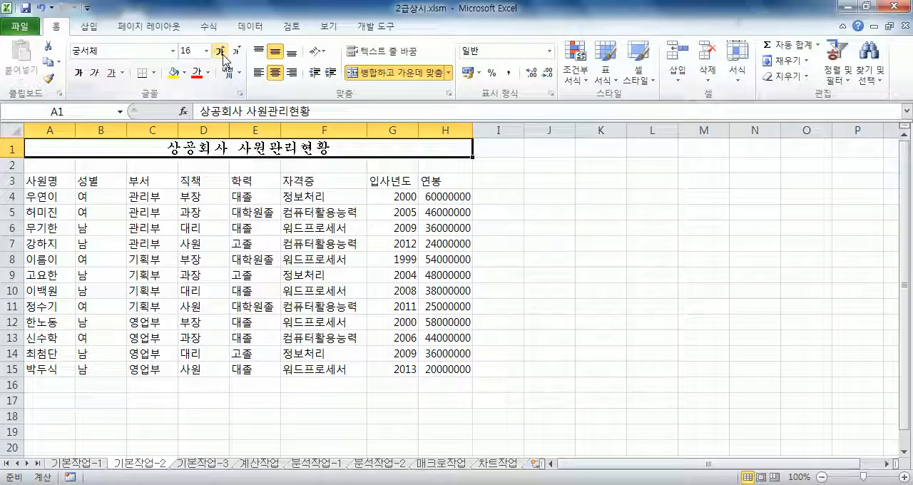
Make the title in A1 bold, italic and underlined.
left_click(78, 73)
left_click(94, 72)
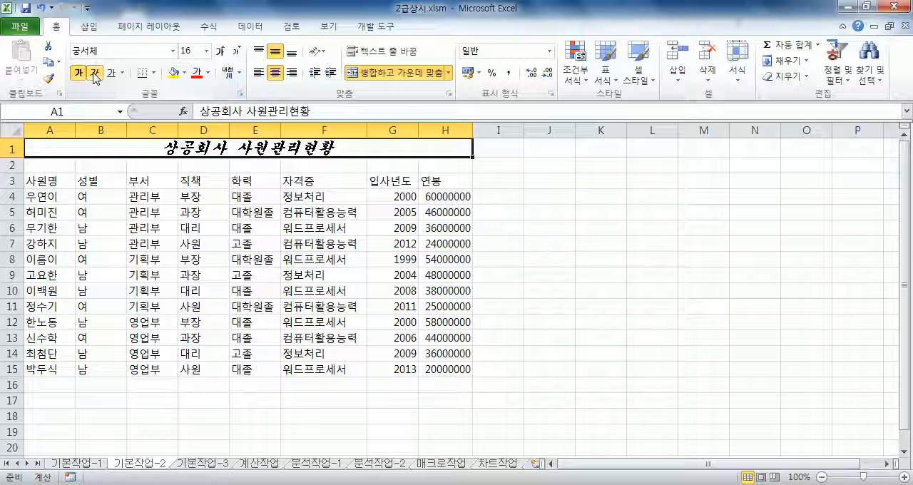
left_click(112, 73)
left_click(194, 229)
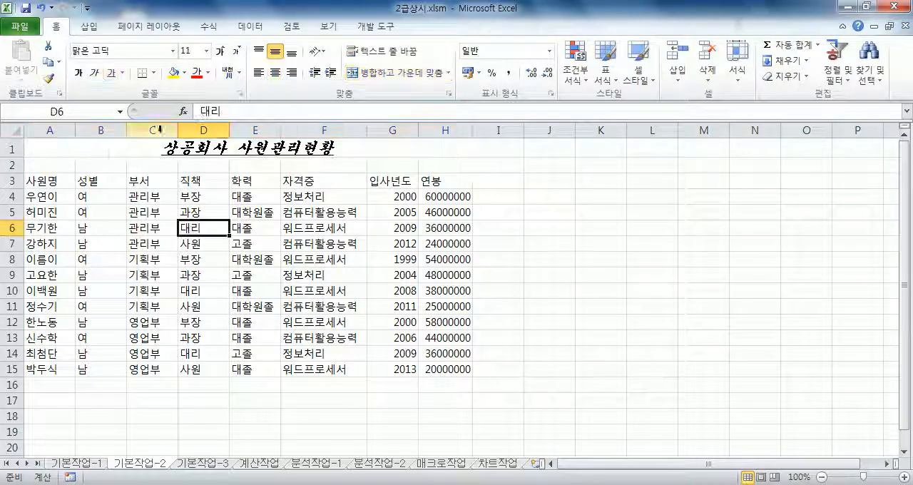
left_click(221, 146)
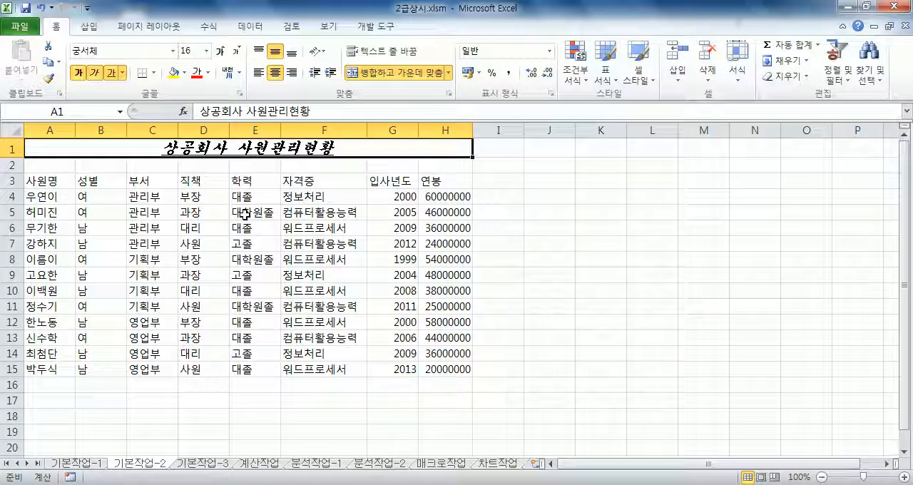
Change the font of the header row A3:H3 to 돋움체.
left_click(47, 179)
left_click_drag(47, 180, 438, 187)
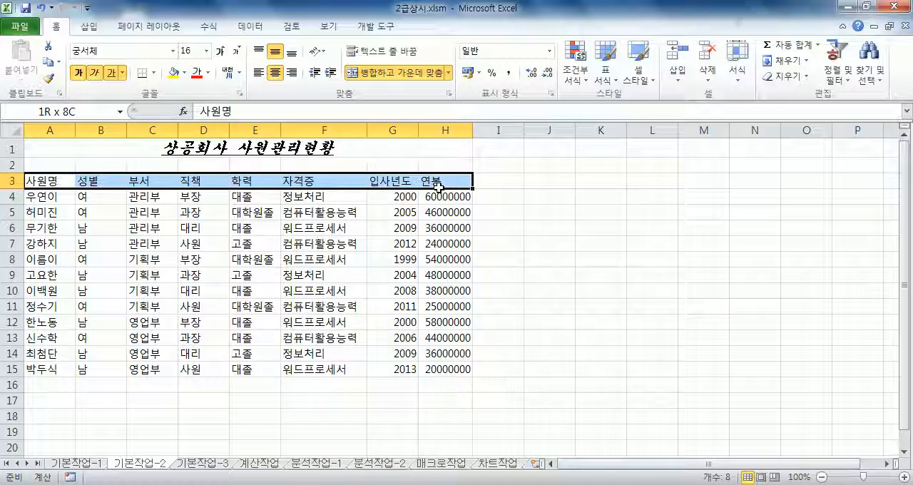
left_click(173, 51)
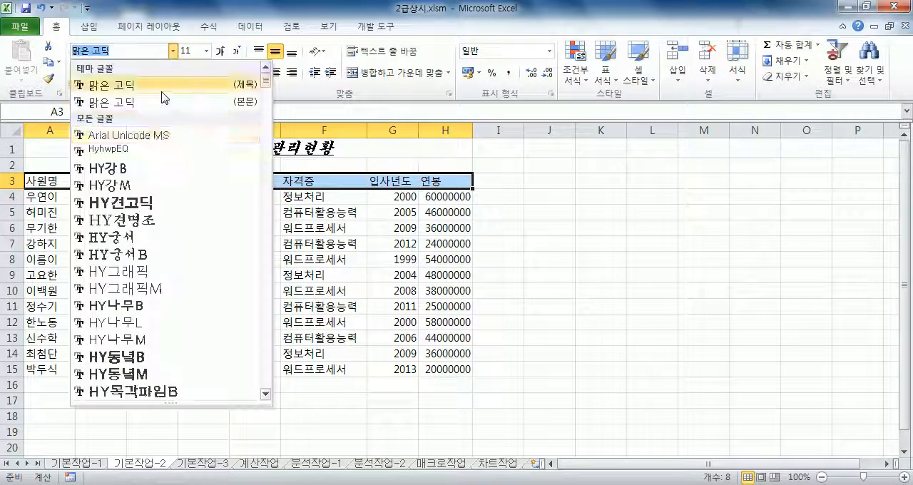
scroll(142, 214, "down", 12)
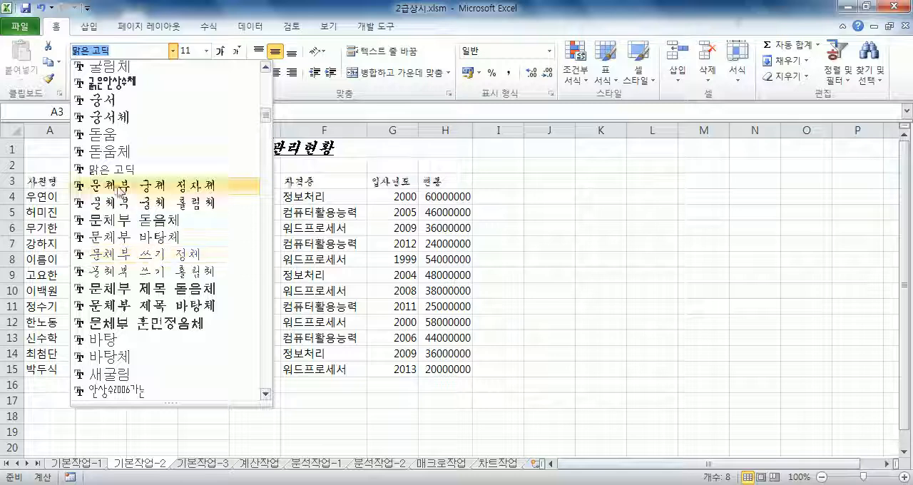
left_click(204, 151)
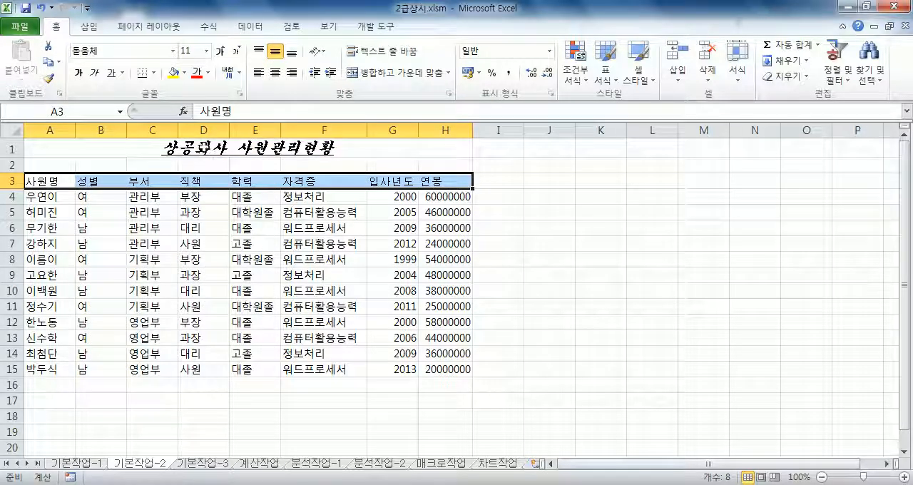
Format the A3:H3 headers with standard yellow text, a standard green fill and centered horizontal alignment.
left_click(209, 73)
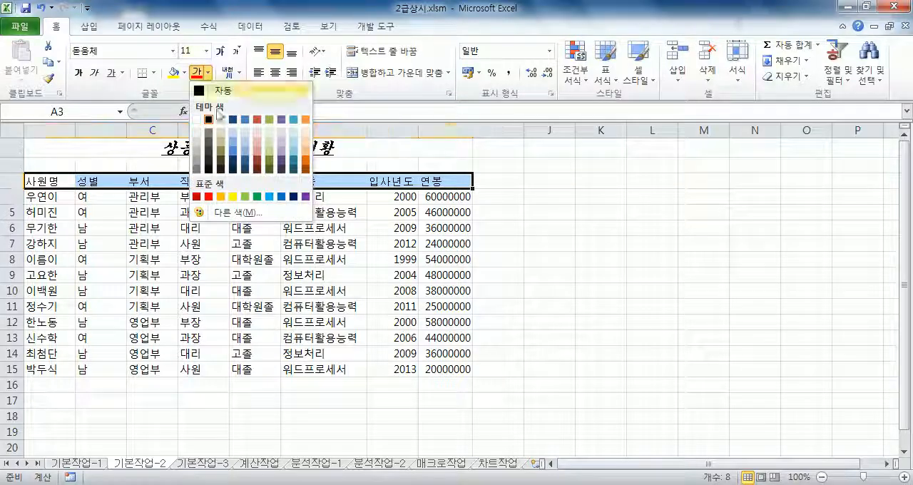
left_click(233, 197)
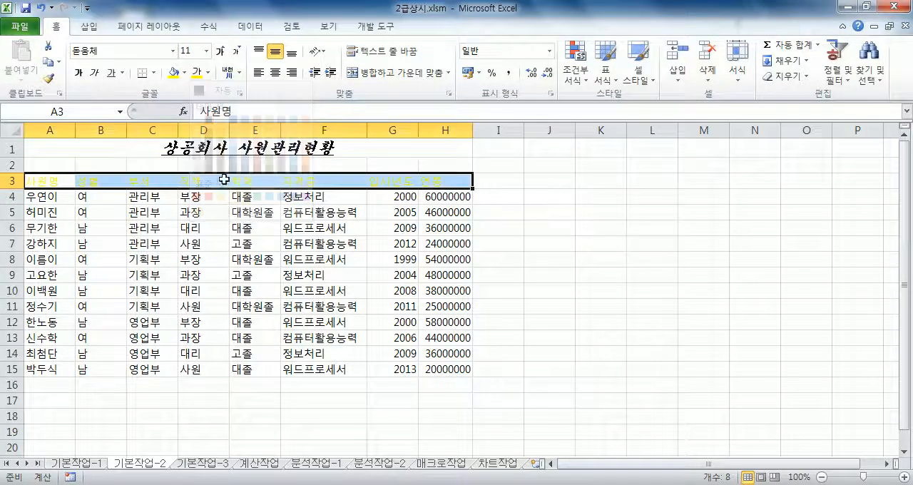
left_click(184, 73)
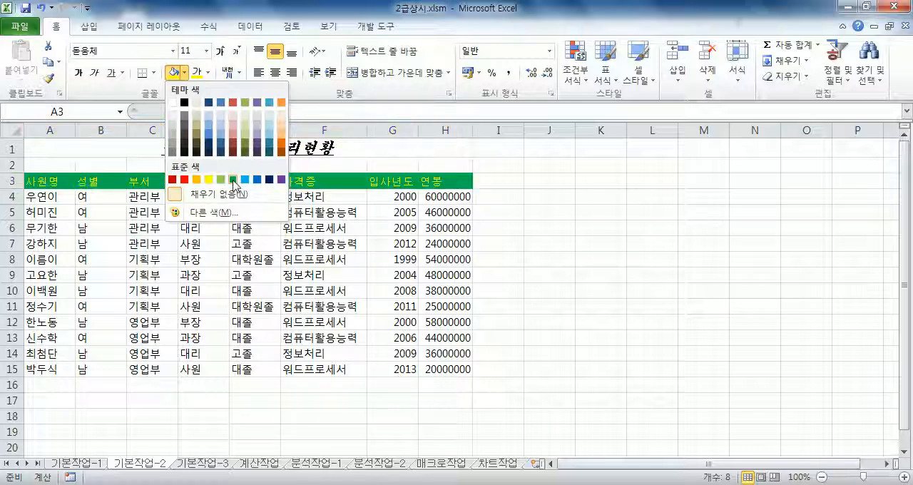
left_click(234, 180)
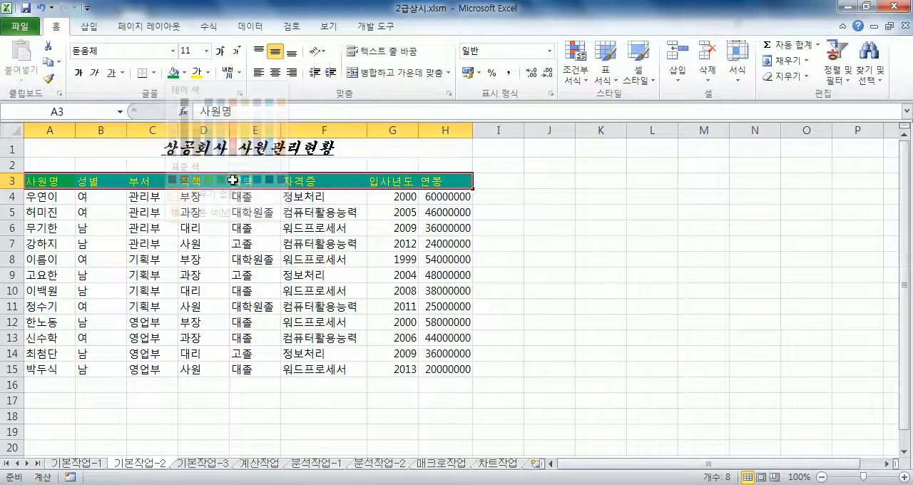
left_click(275, 72)
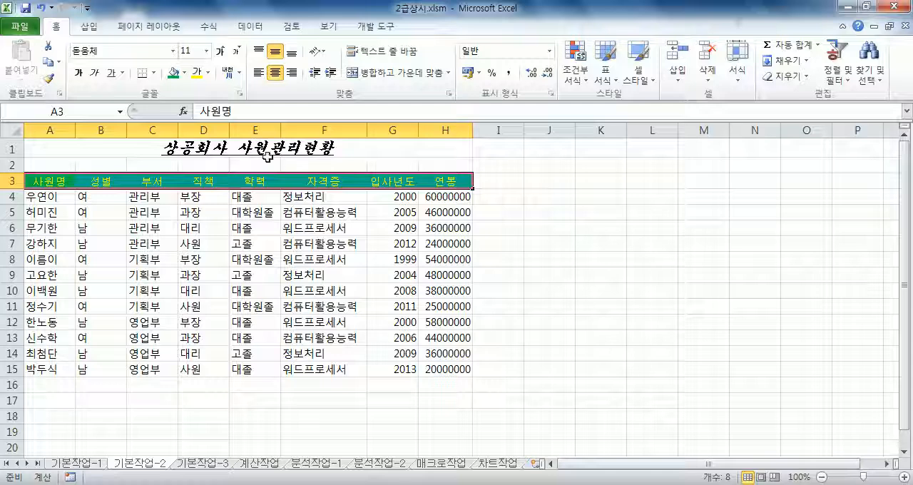
Convert the header 자격증 in F3 to the Hanja 資格證.
double_click(345, 185)
double_click(332, 181)
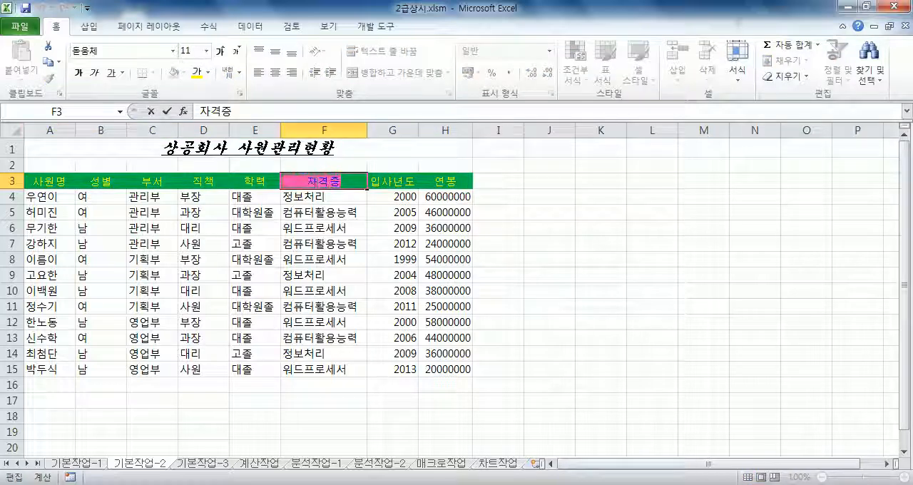
key("Hangul_Hanja")
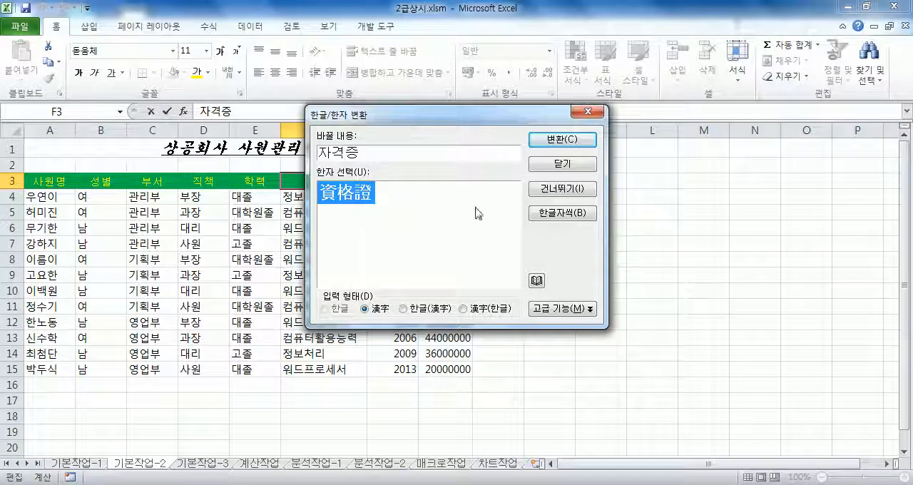
left_click(542, 141)
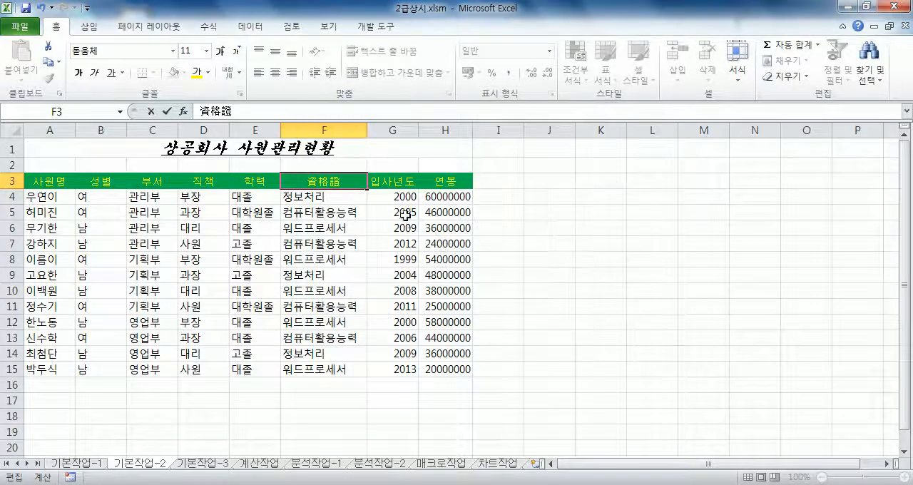
left_click(324, 213)
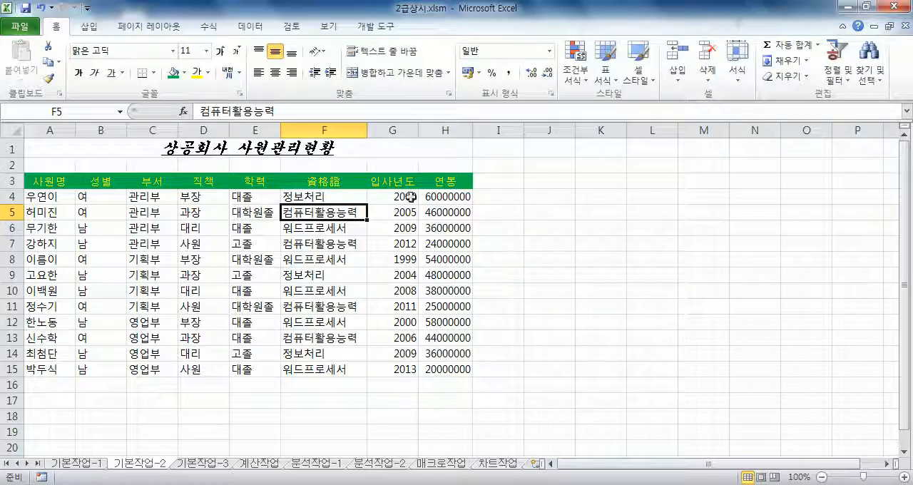
Apply the custom number format #,##0,,백만원 to the 연봉 values in H4:H15.
left_click_drag(448, 199, 448, 370)
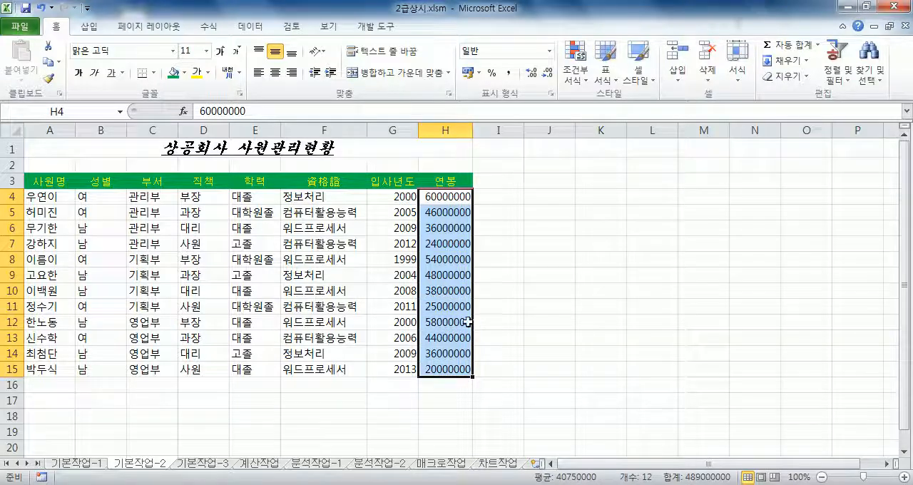
scroll(468, 323, "down", 2)
scroll(469, 324, "up", 1)
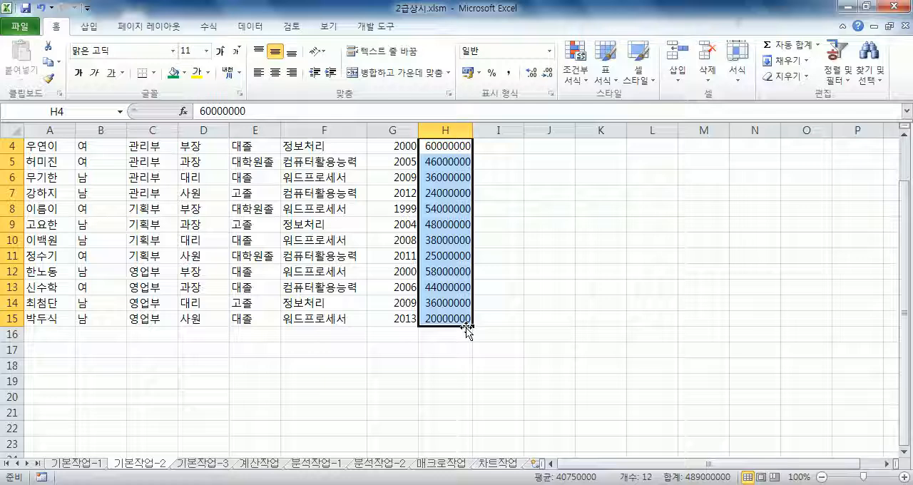
key("ctrl+1")
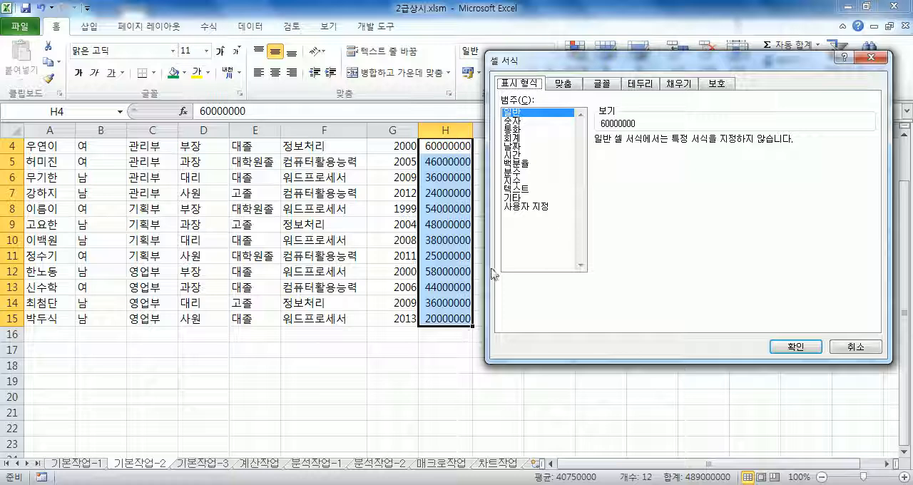
left_click(531, 208)
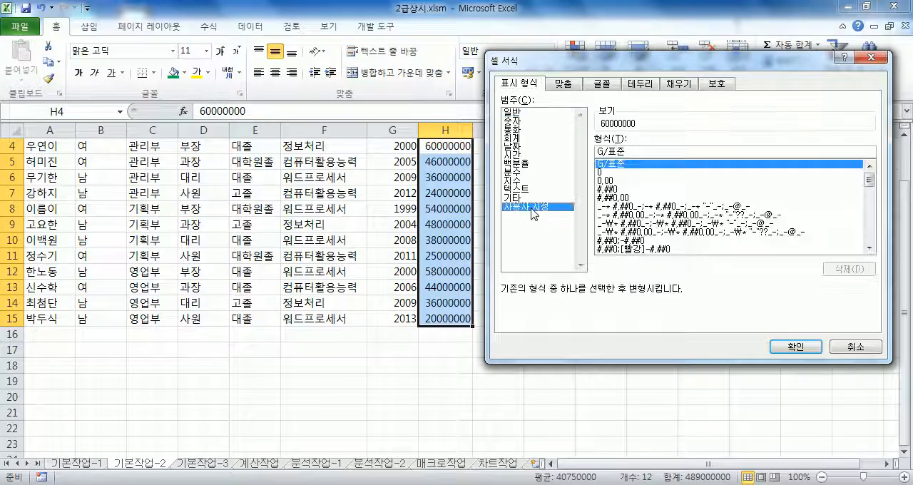
left_click(620, 189)
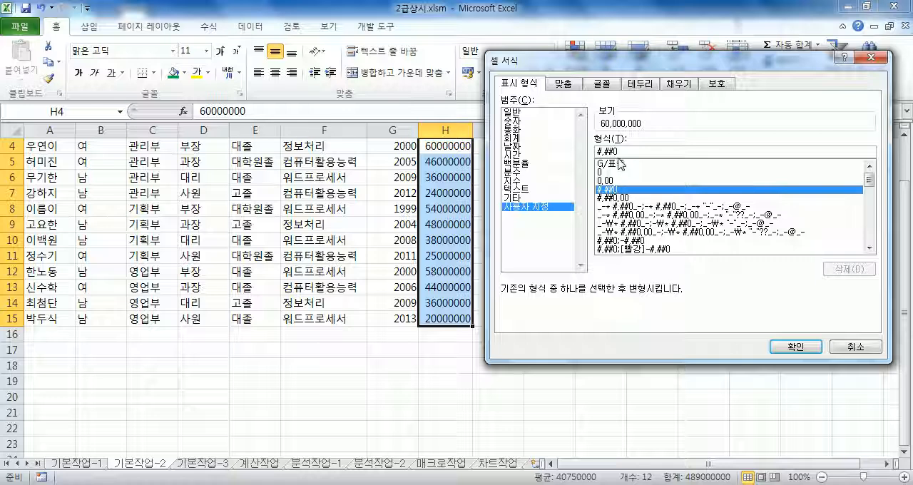
left_click(622, 153)
type(",,")
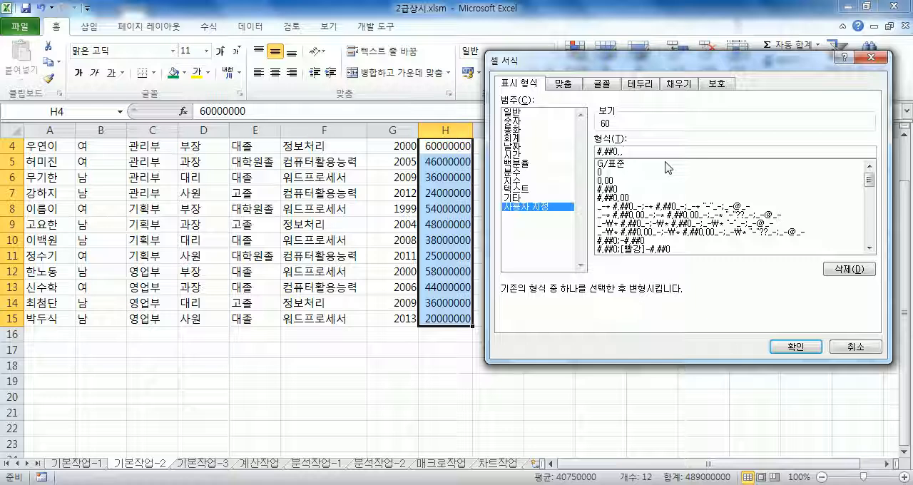
type("백만원")
key("Return")
key("ctrl+c")
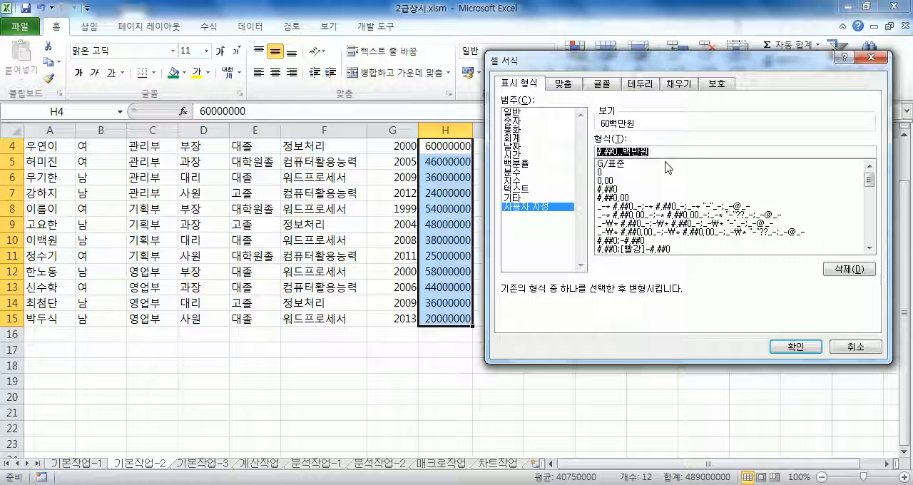
key("Return")
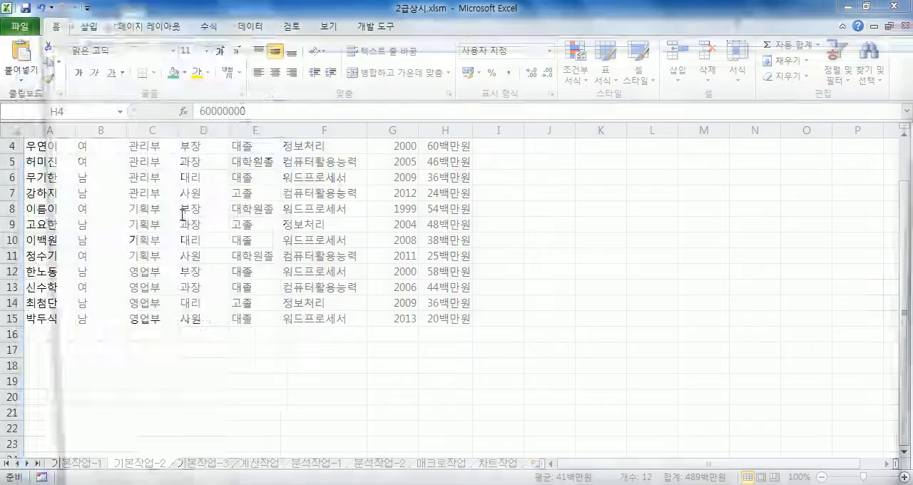
Paste the format code #,##0,,백만원 into a blank Notepad file, highlight the two commas after the 0 and switch back to Excel.
key("ctrl+v")
left_click_drag(98, 70, 105, 75)
left_click(214, 83)
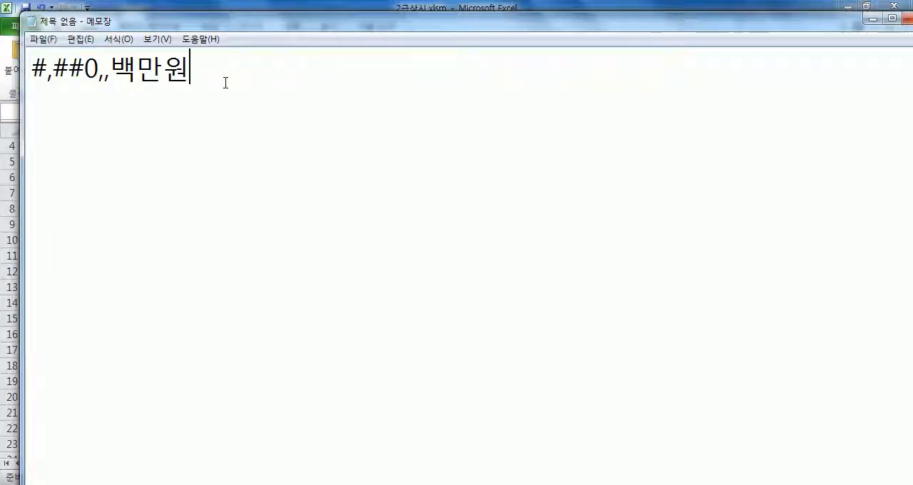
left_click_drag(98, 70, 105, 74)
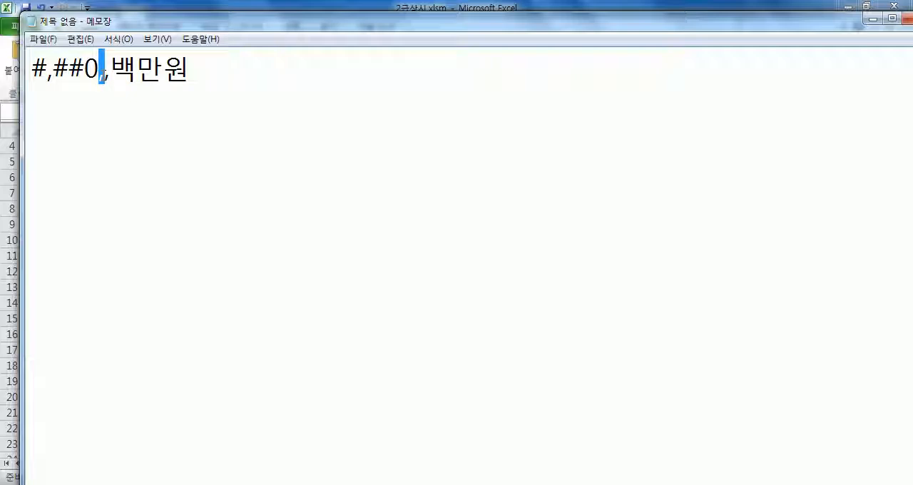
left_click_drag(100, 70, 109, 78)
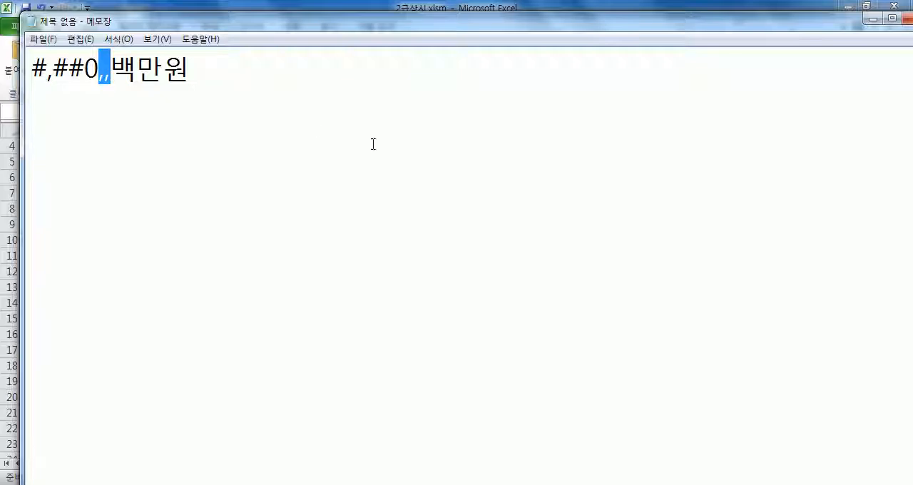
key("alt+Tab")
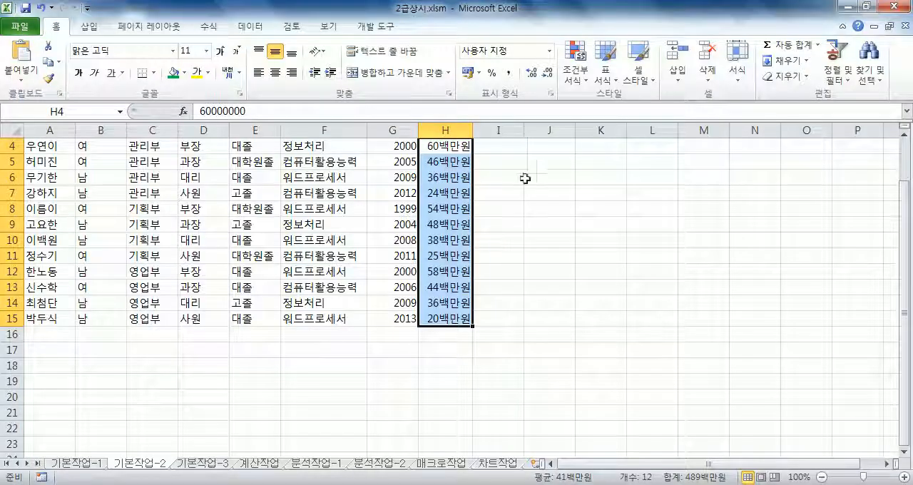
Switch to Notepad and add the format code 0,,백만원 on a second line below #,##0,,백만원.
key("alt+Tab")
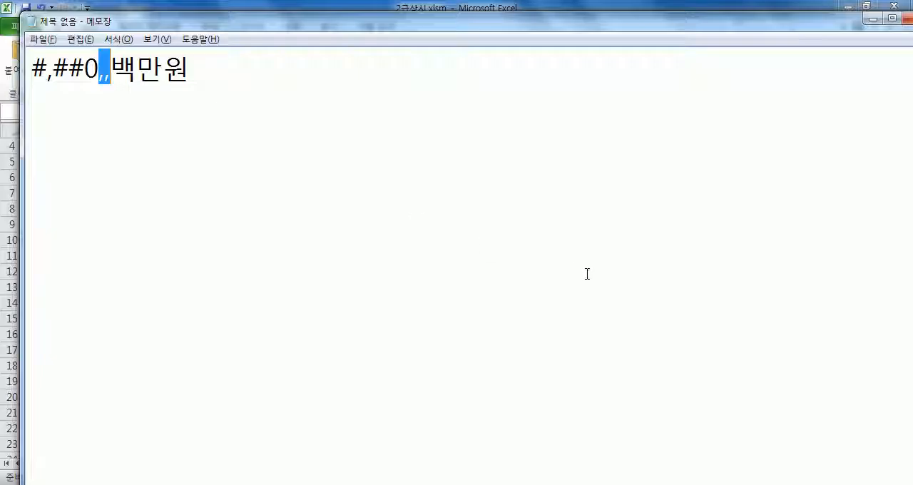
left_click_drag(34, 67, 33, 102)
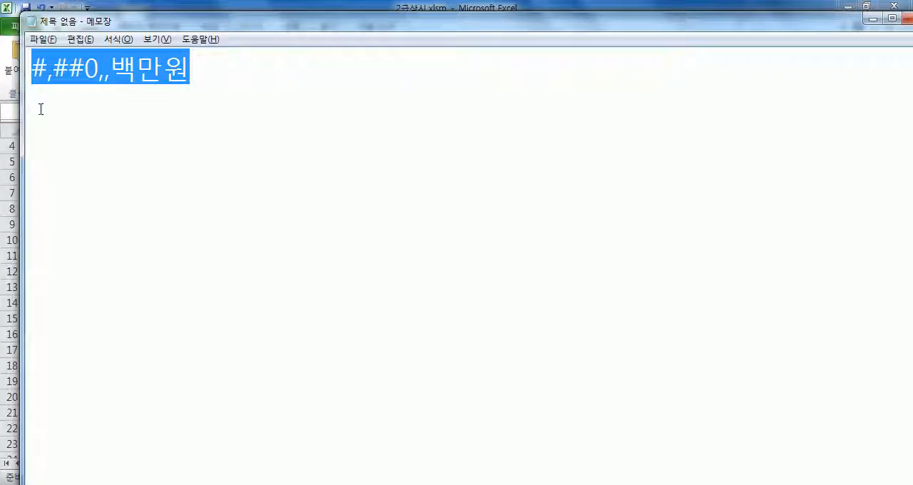
left_click(46, 111)
key("ctrl+v")
left_click_drag(84, 106, 27, 105)
key("Delete")
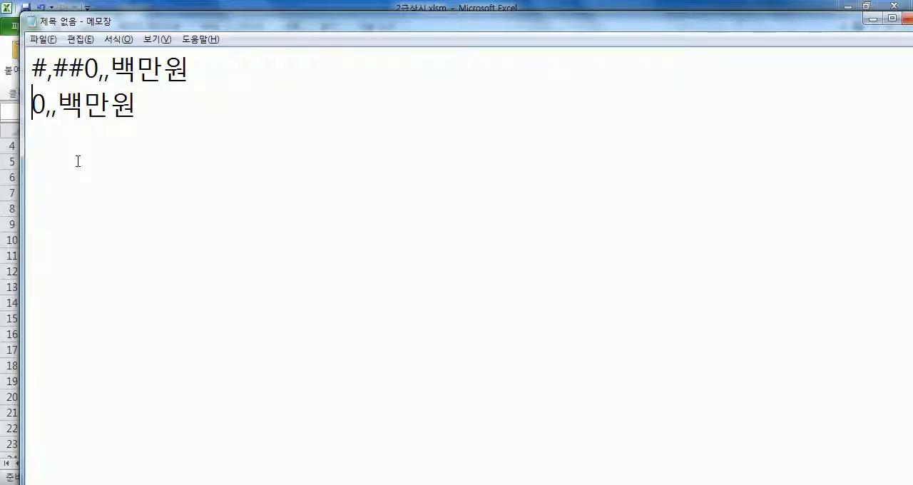
Add the format code #,,백만원 on the third line of the note.
left_click(53, 143)
key("ctrl+v")
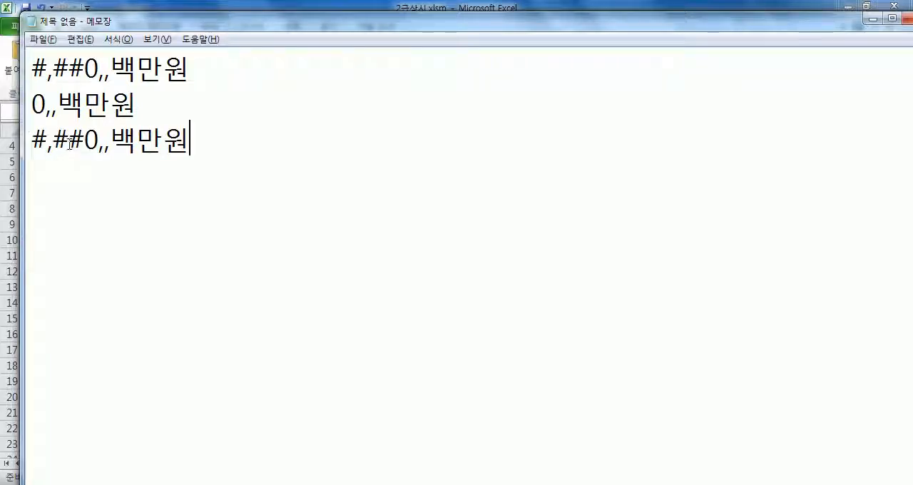
left_click_drag(72, 139, 36, 139)
key("Delete")
left_click(41, 139)
key("Delete")
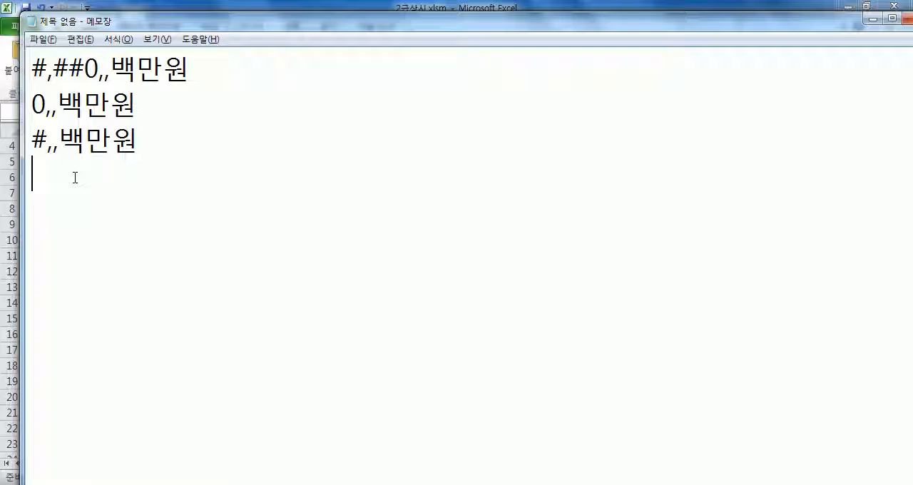
Add the format code #,###,,백만원 on the fourth line of the note.
key("ctrl+v")
left_click_drag(84, 175, 99, 175)
key("Delete")
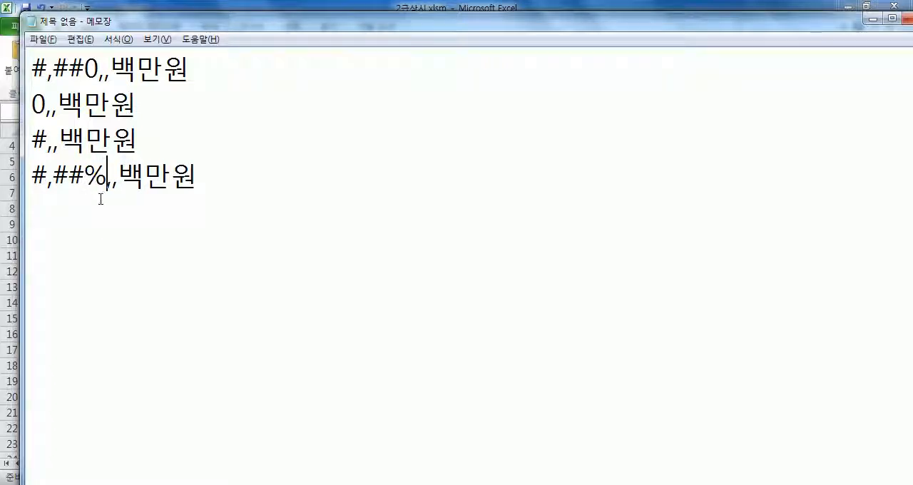
type("#")
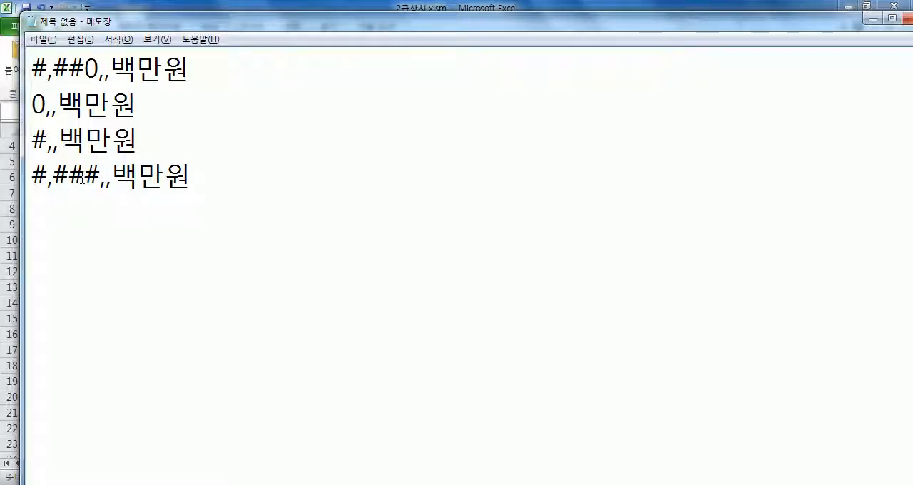
Examine the digit placeholders and the two trailing commas of the fourth format code against the first, and return to Excel.
left_click_drag(84, 175, 100, 175)
left_click(102, 214)
left_click(92, 67)
left_click_drag(102, 176, 12, 179)
left_click(41, 212)
left_click(244, 207)
key("Return")
key("Return")
key("Return")
left_click_drag(100, 177, 113, 181)
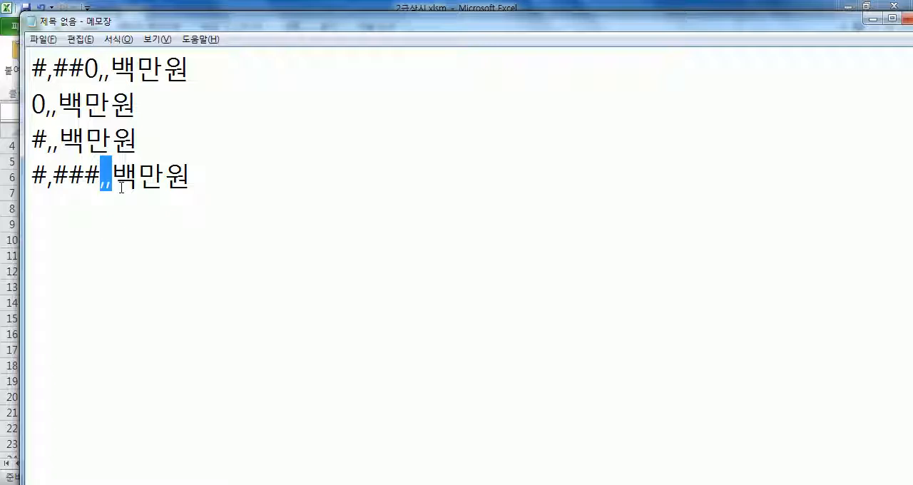
left_click(7, 324)
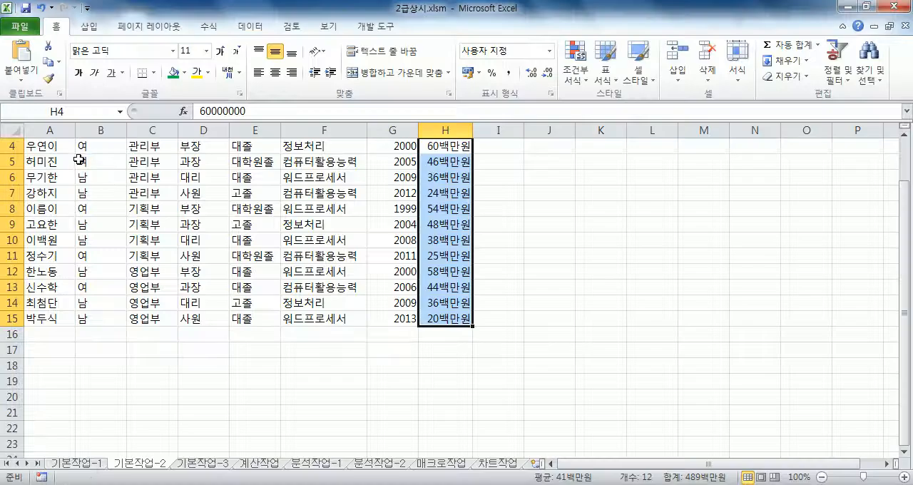
Apply all borders (모든 테두리) to the table range A3:H15.
scroll(80, 159, "up", 1)
left_click_drag(49, 182, 443, 367)
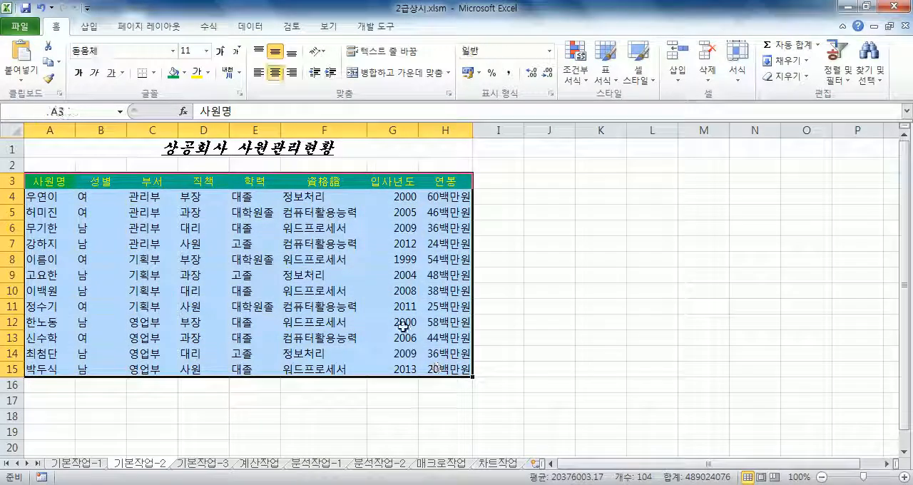
left_click(152, 74)
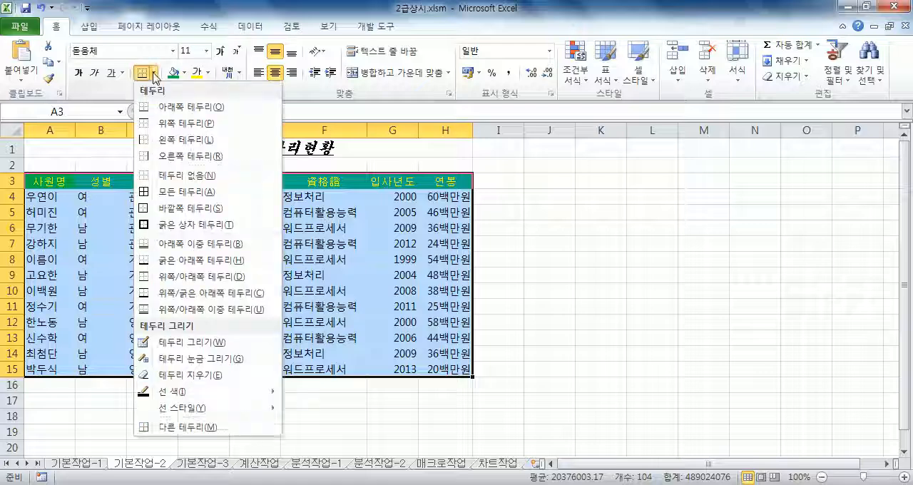
left_click(176, 192)
left_click(383, 150)
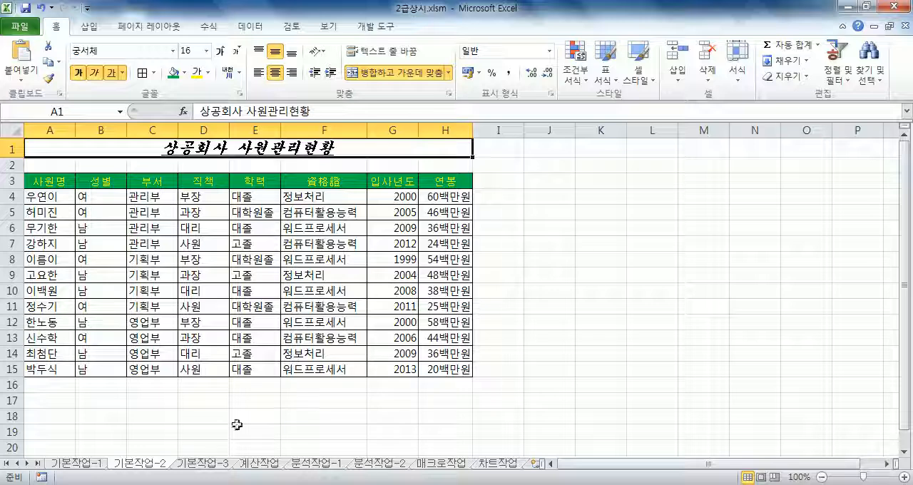
Open the 기본작업-3 sheet and check the first 구분 and 분양가 entries in C4 and F4.
left_click(216, 464)
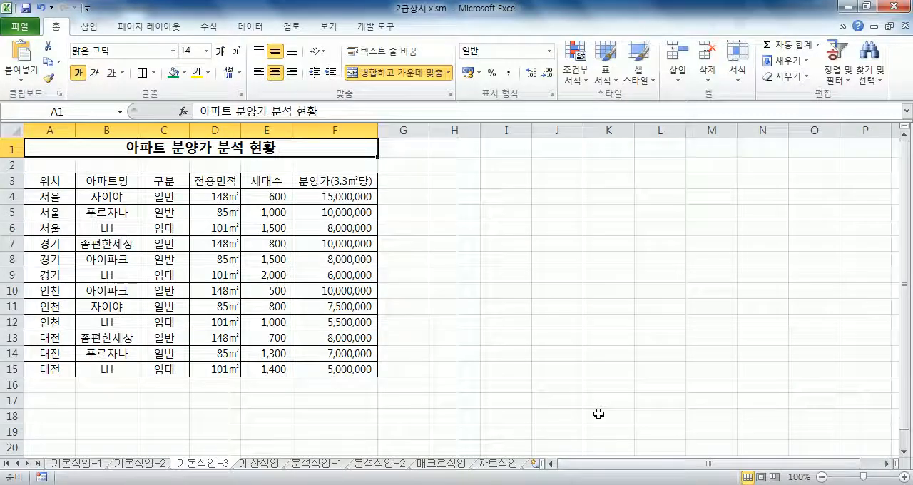
right_click(466, 484)
left_click(443, 463)
key("n")
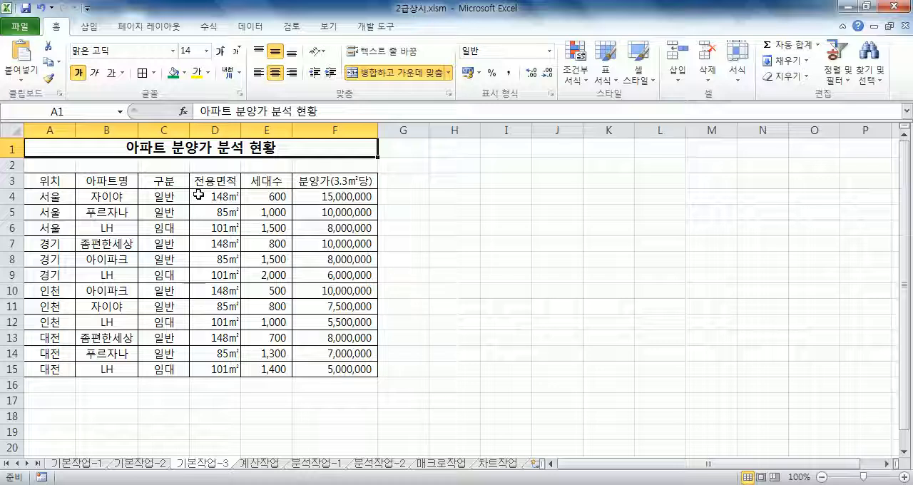
mouse_move(169, 196)
left_mouse_down()
mouse_move(167, 207)
mouse_move(171, 198)
left_mouse_up()
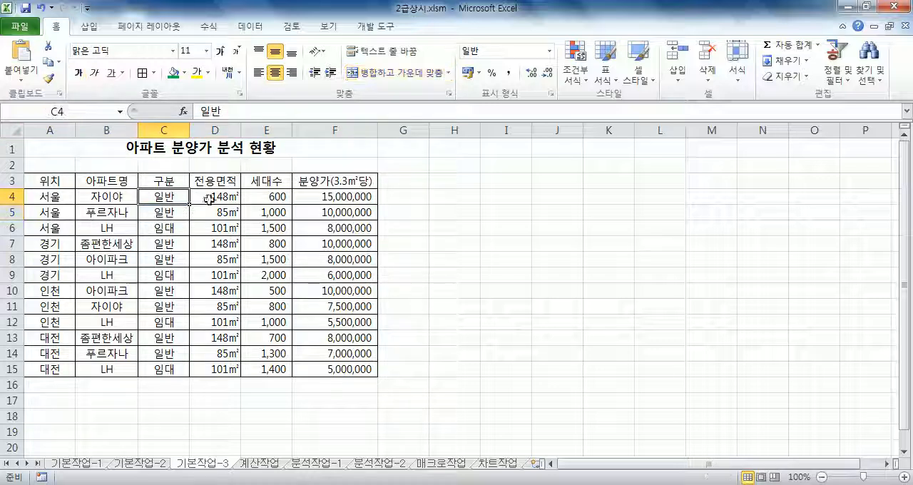
left_click(323, 198)
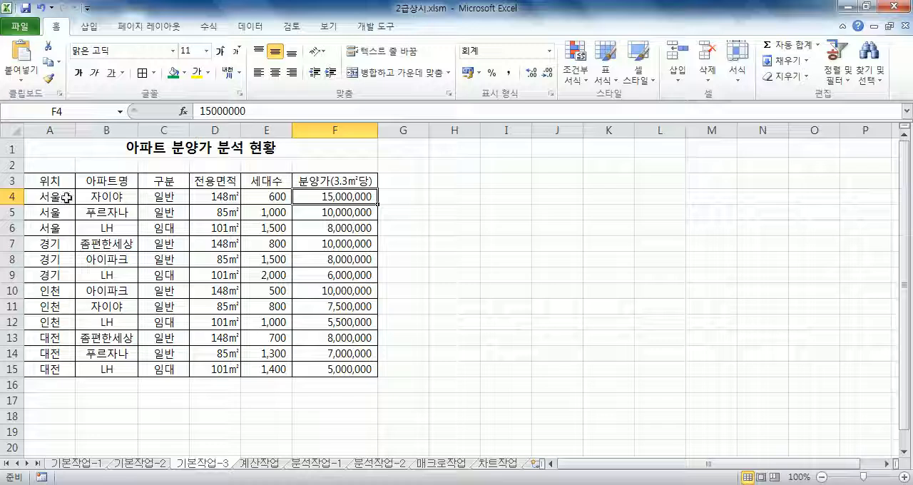
Start a new conditional formatting rule for A4:F15 that uses a formula to determine which cells to format.
left_click_drag(47, 195, 334, 370)
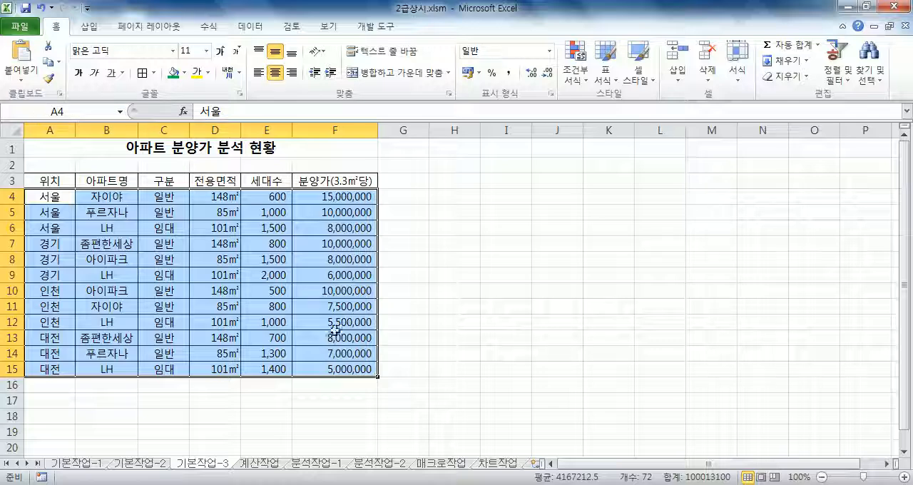
left_click_drag(49, 179, 308, 181)
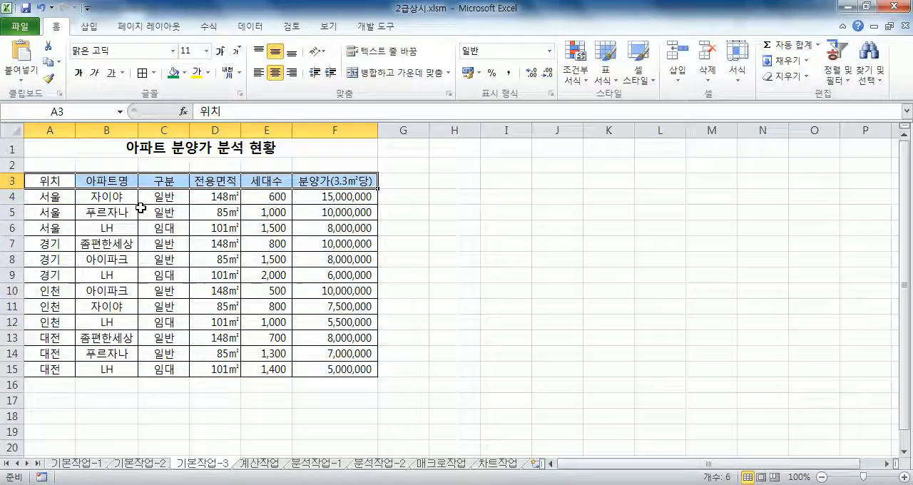
left_click_drag(47, 195, 340, 362)
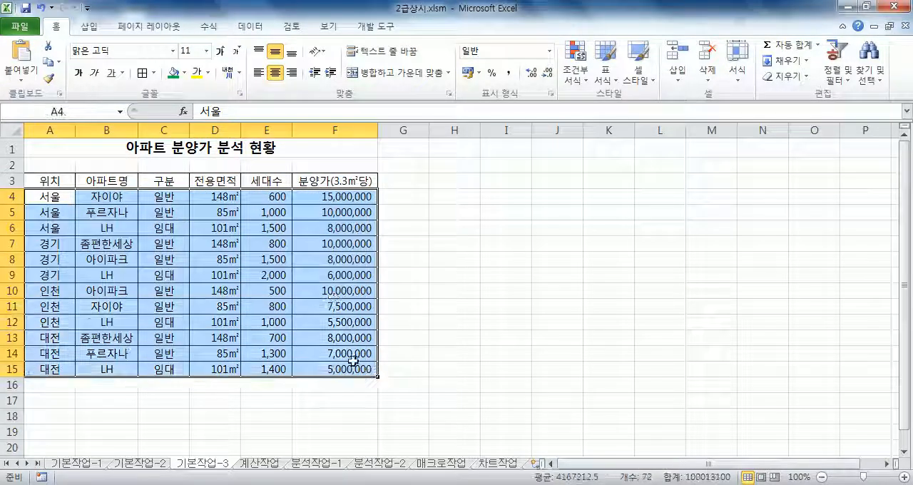
left_click(575, 71)
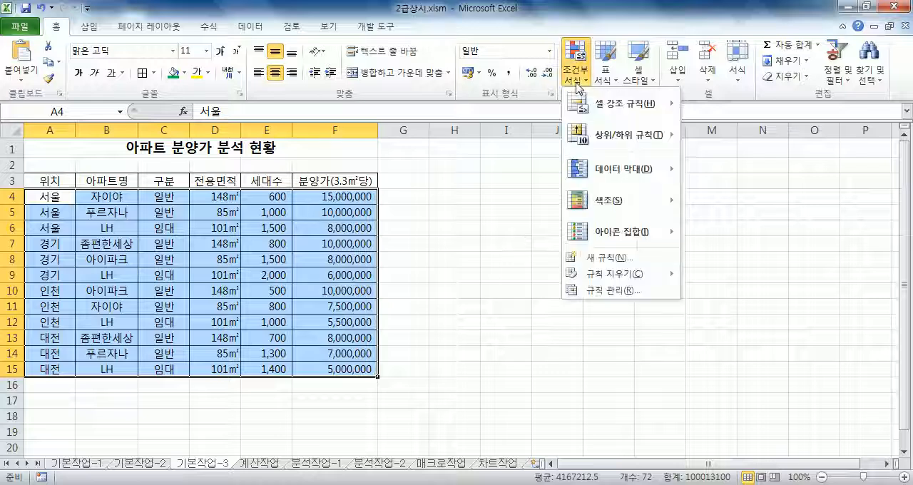
left_click(628, 258)
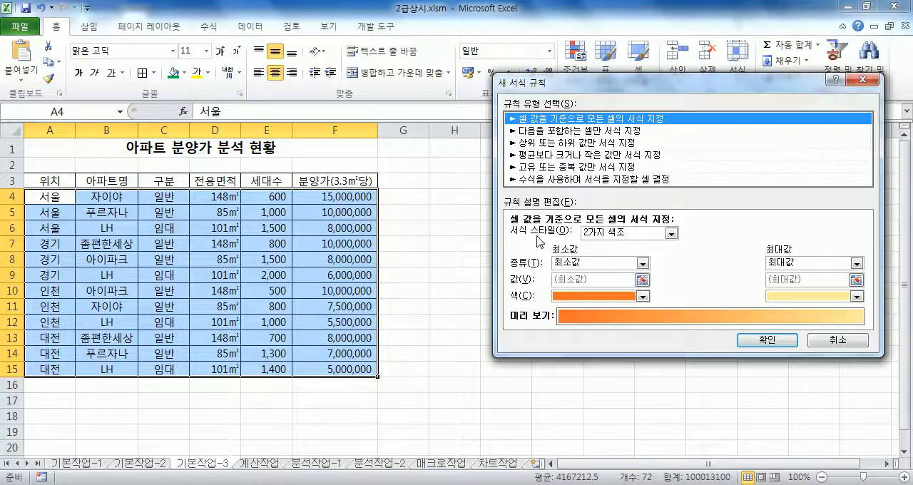
left_click(546, 179)
left_click(547, 237)
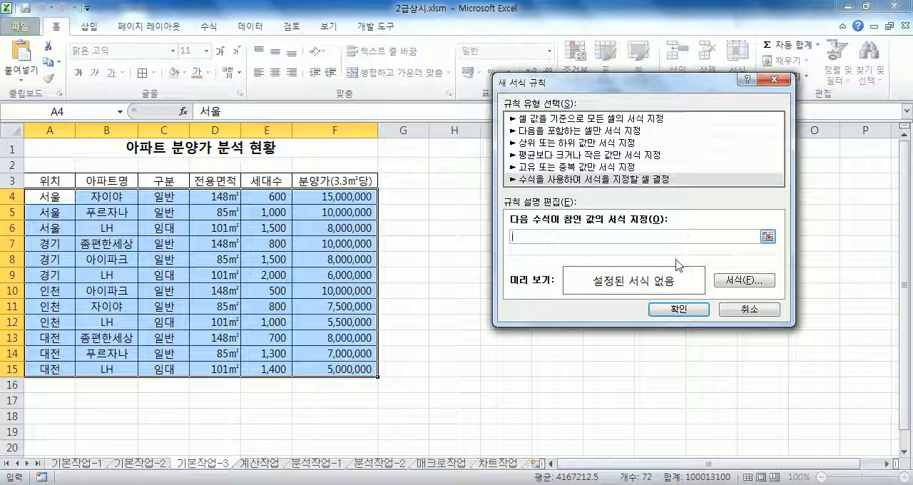
left_click_drag(574, 87, 552, 58)
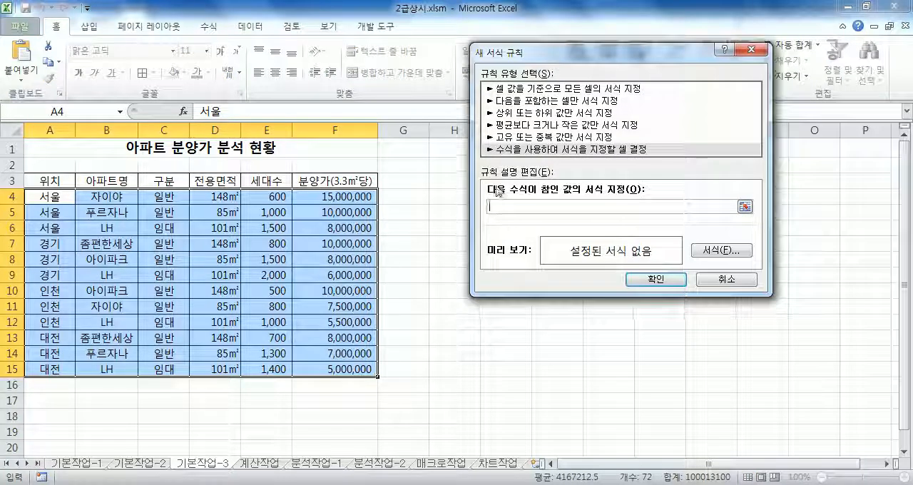
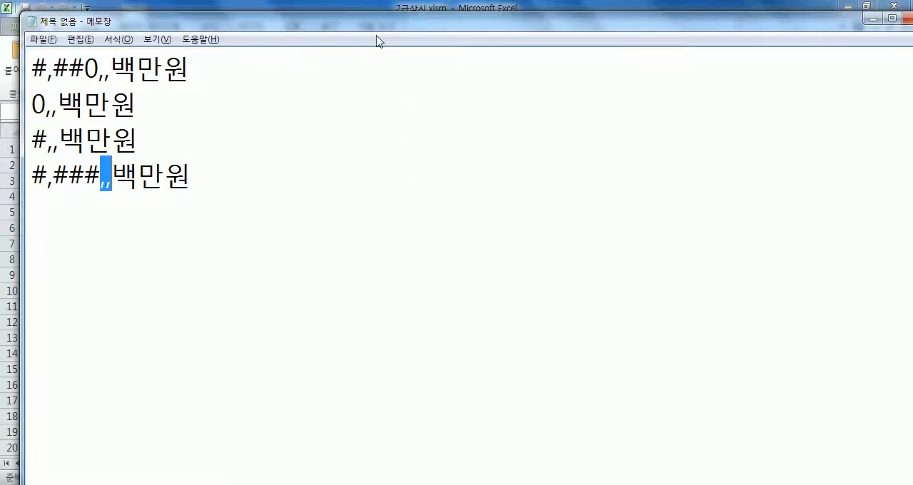
Switch to Notepad, draft the line =AND(구분="일반", 분양가<10000000), and widen the window so it fits on one line.
key("super+Right")
left_click(529, 222)
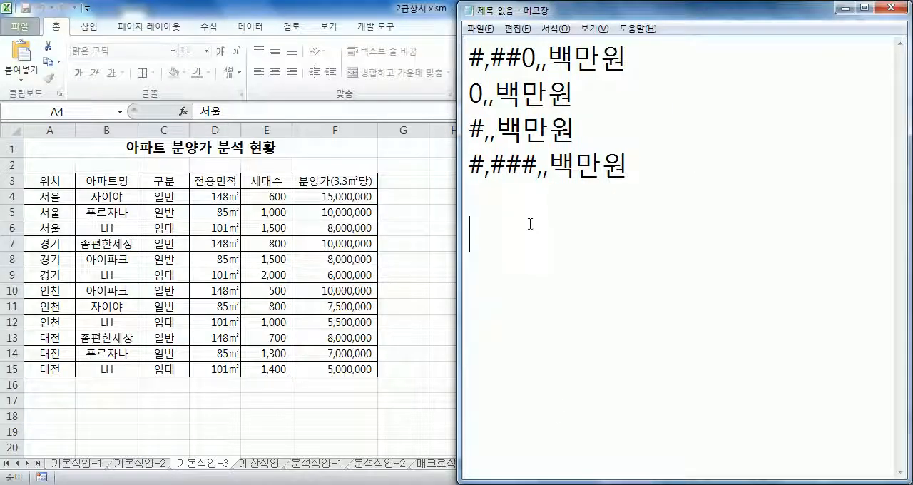
type("=무")
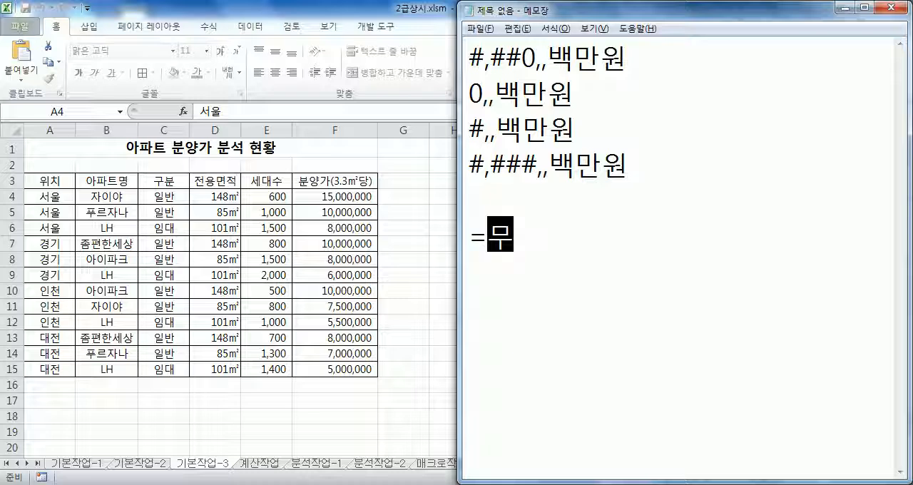
key("BackSpace")
key("BackSpace")
key("Hangul")
type("AND*")
key("BackSpace")
type("(")
key("Hangul")
type("구분")
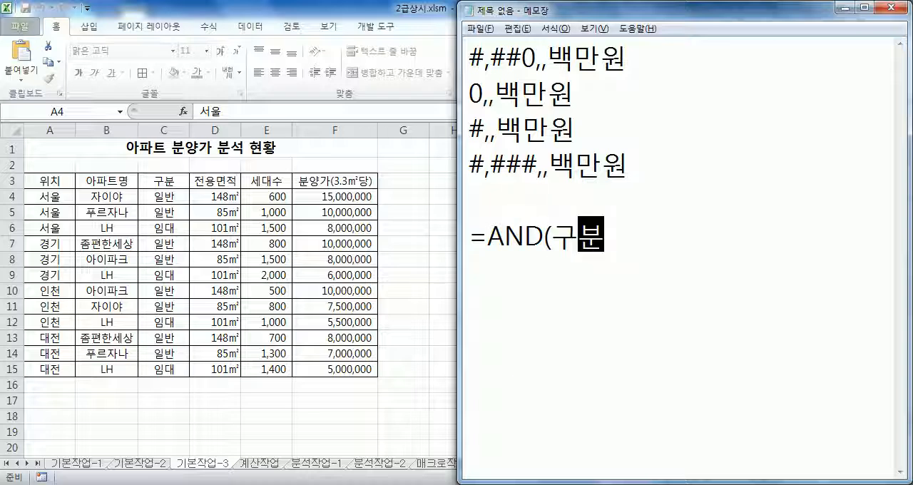
type("=\"일반\", ")
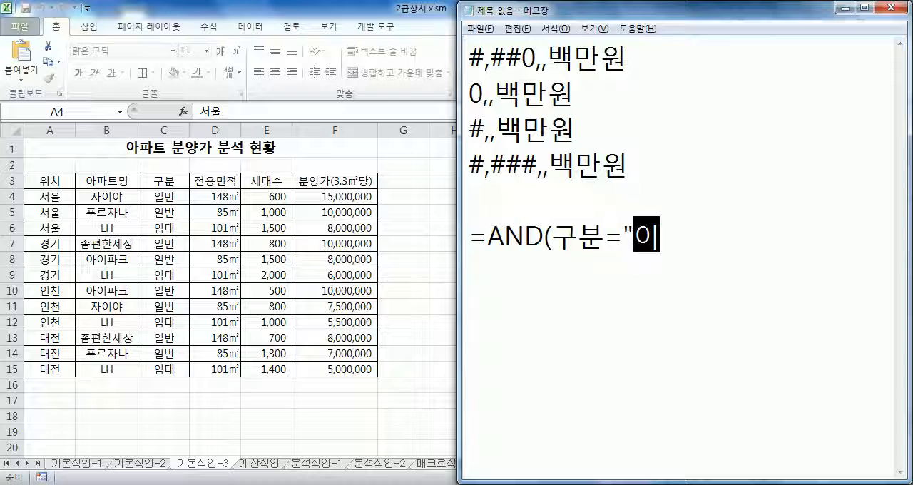
type("분양가")
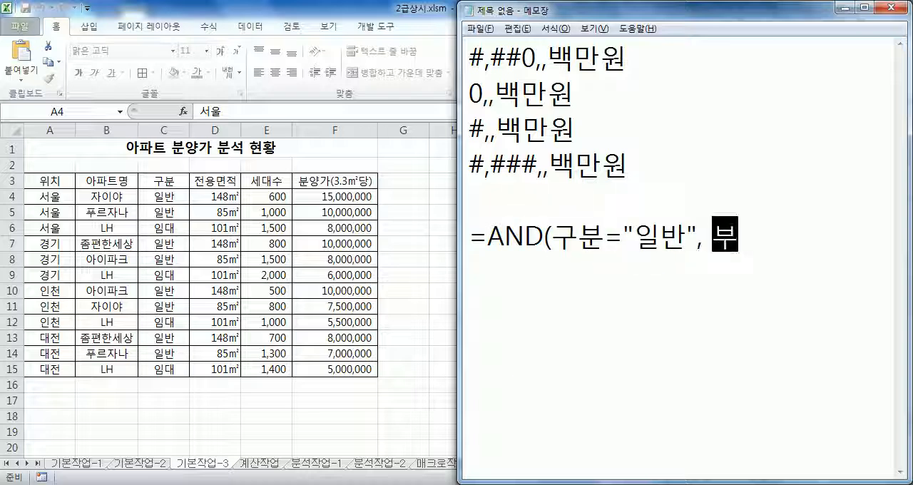
type("<10")
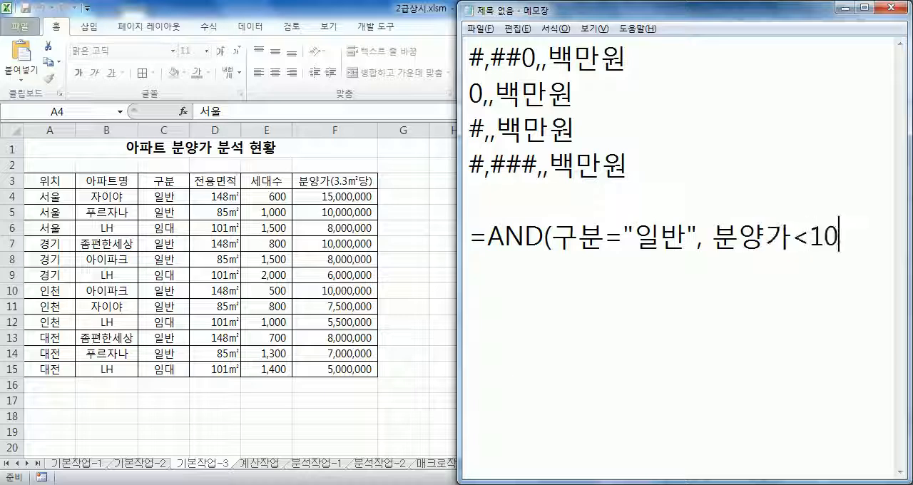
type("000000)")
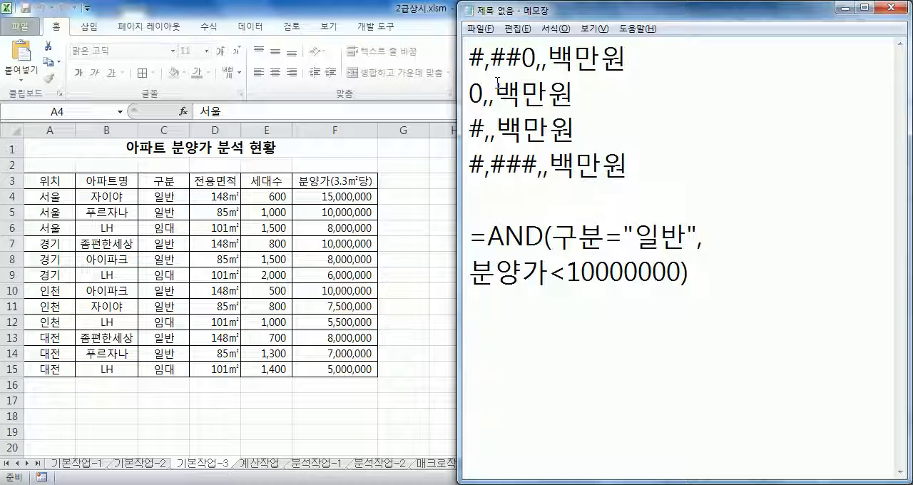
left_click_drag(457, 168, 382, 168)
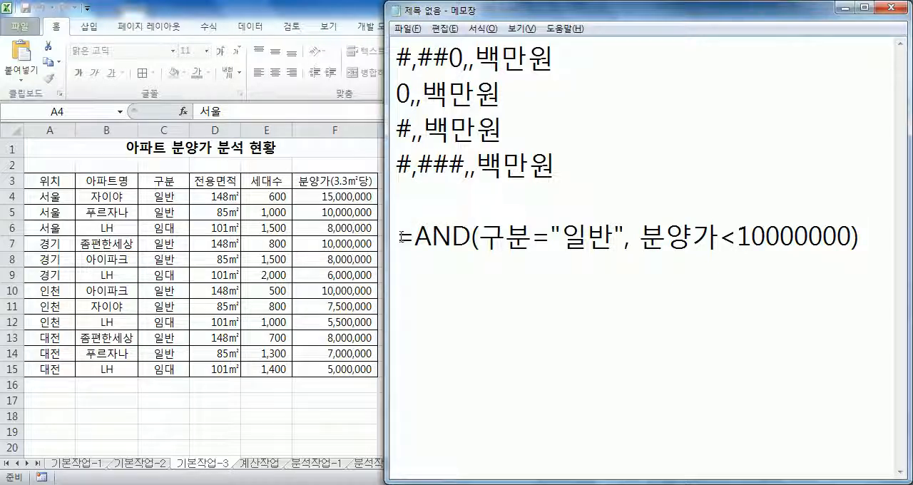
Duplicate the AND line below itself and replace 구분 with C4 and 분양가 with F4 in the copy.
left_click_drag(401, 236, 428, 262)
key("ctrl+c")
left_click(444, 262)
key("ctrl+v")
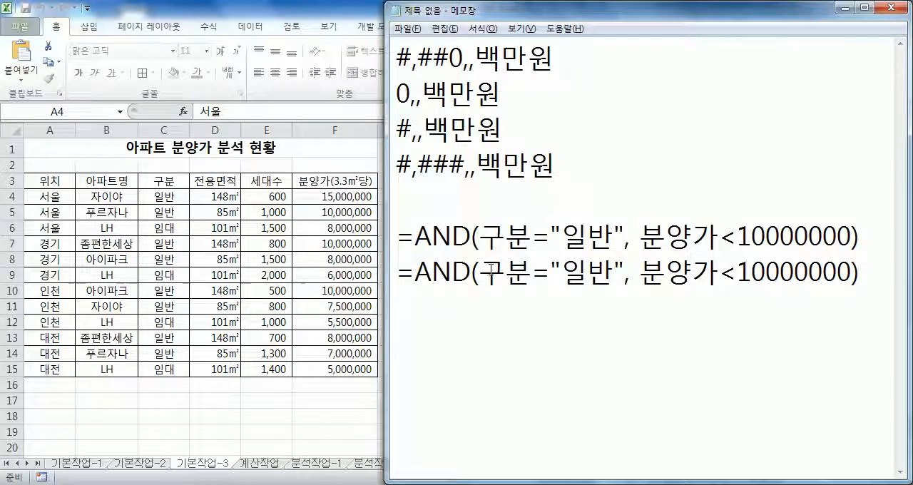
left_click_drag(479, 275, 535, 272)
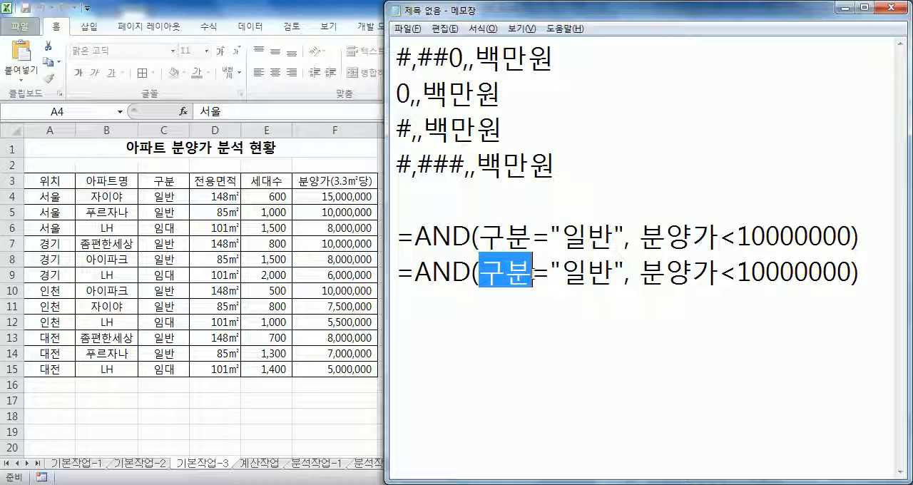
type("C4")
left_click_drag(617, 274, 696, 274)
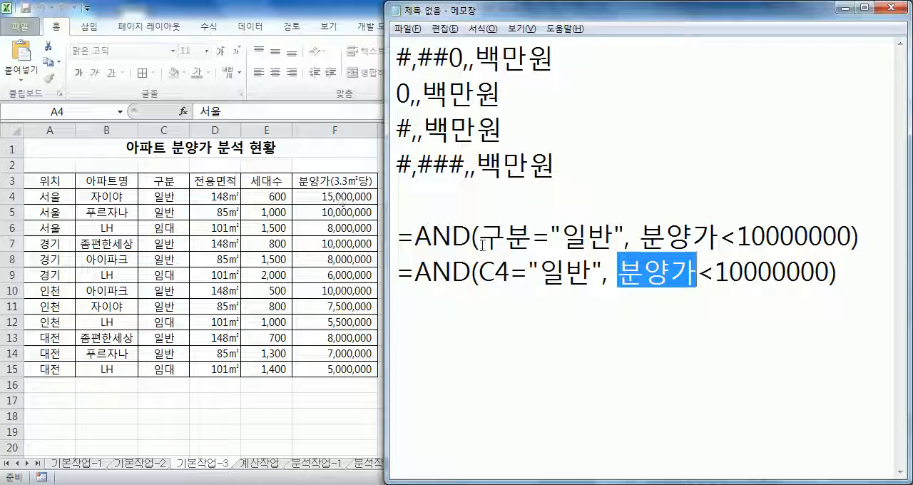
type("F4")
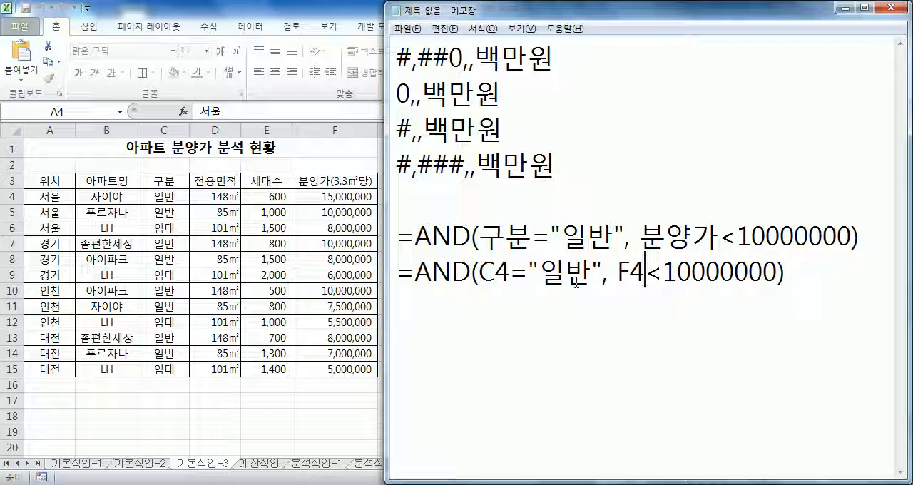
Fix the columns of both cell references in the second AND line, making them $C4 and $F4.
left_click(480, 272)
type("$")
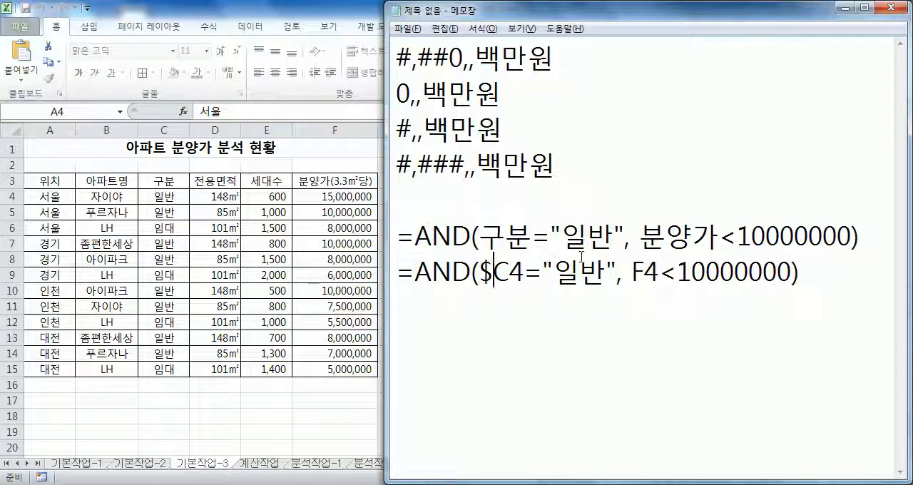
left_click(633, 273)
type("$")
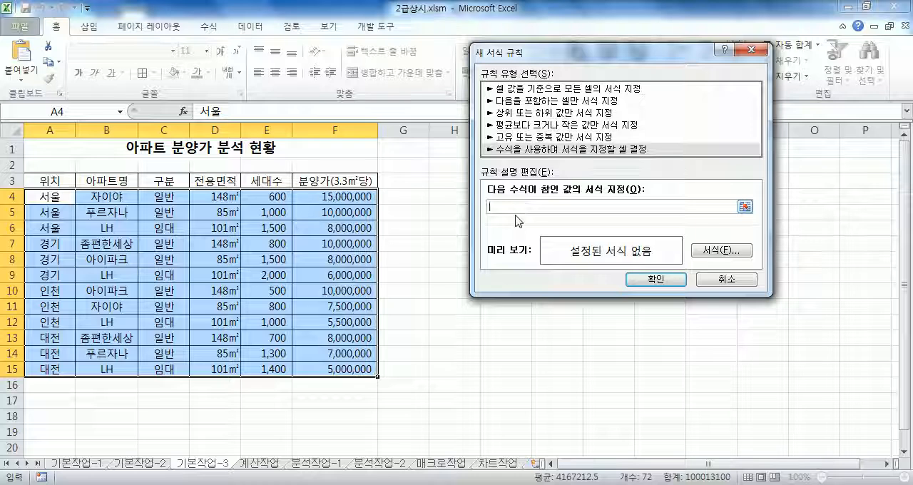
Begin the rule formula in Excel with =AND($C4, picking cell C4 and fixing only its column.
type("=ㅁ")
type("AND(")
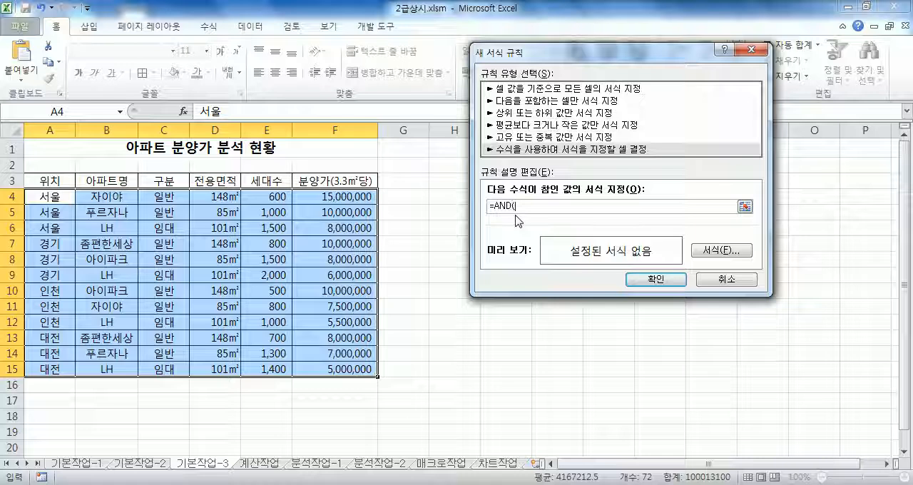
left_click(170, 196)
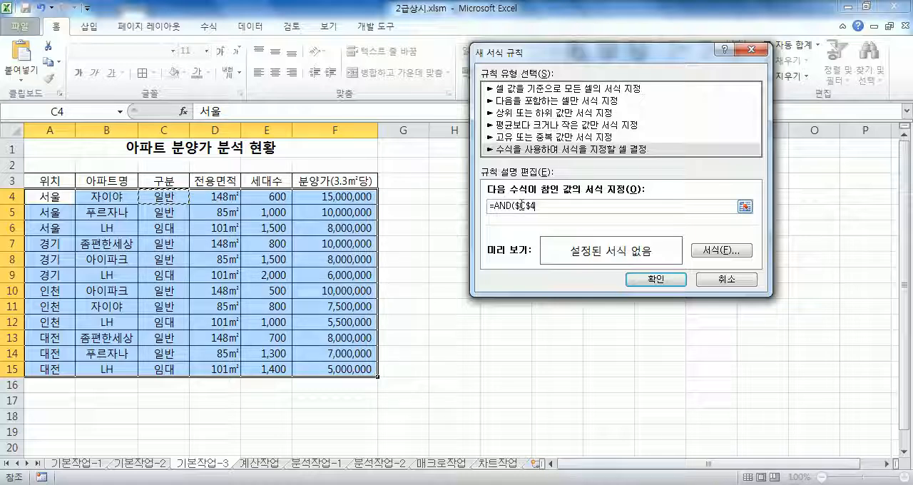
key("F4")
key("F4")
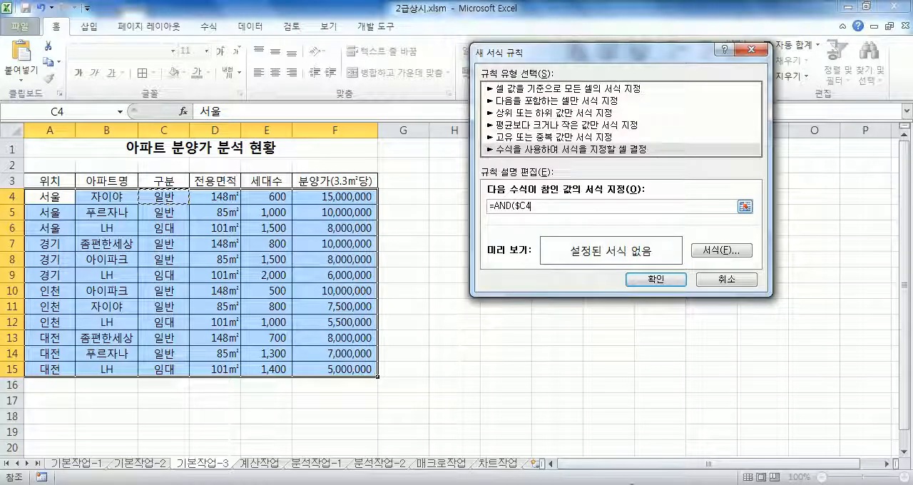
Switch to Notepad and examine the $C4 reference, the quoted 일반 text and the unquoted number 10000000 in the finished formula.
key("alt+Tab")
left_click(512, 277)
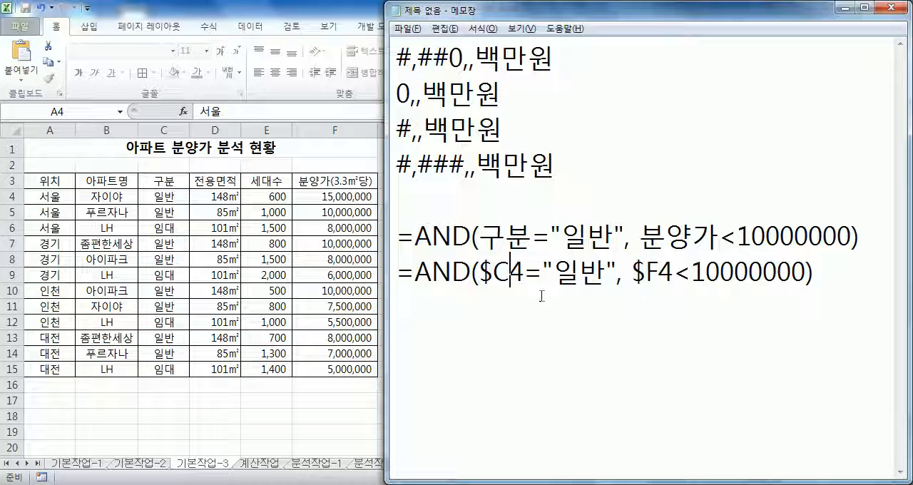
left_click_drag(556, 275, 607, 275)
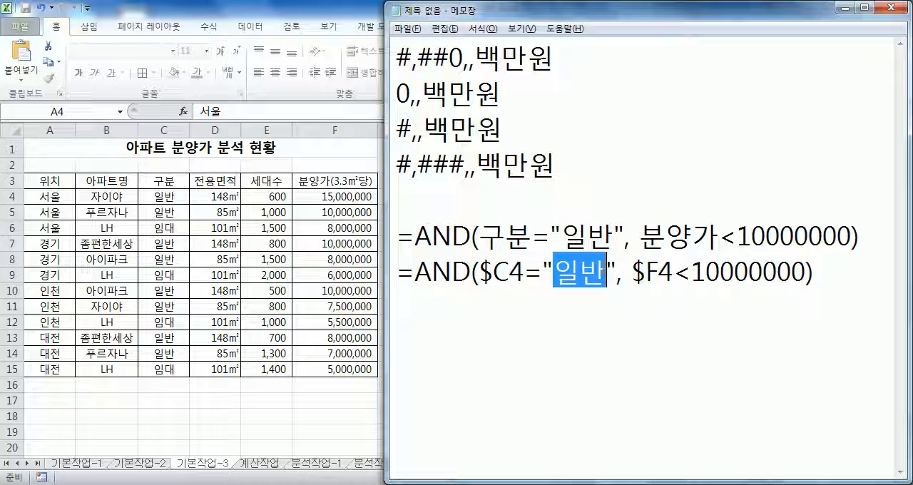
left_click_drag(692, 275, 807, 275)
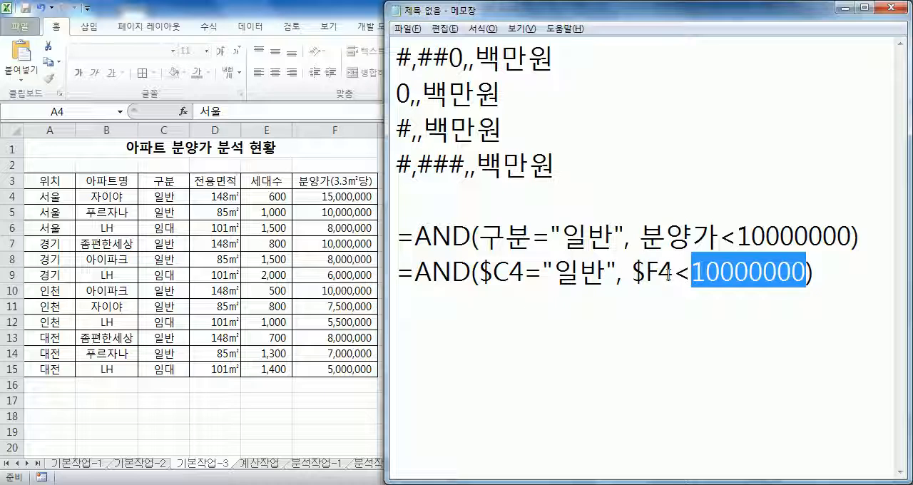
left_click_drag(397, 275, 824, 278)
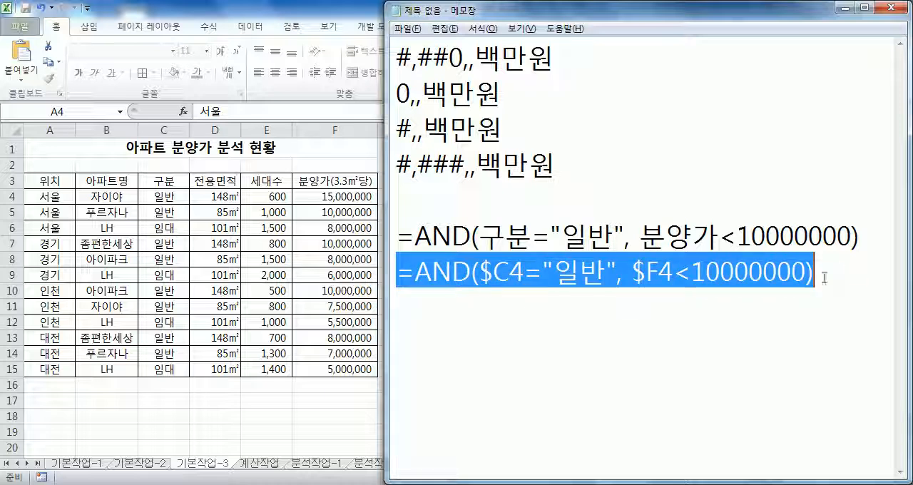
left_click(784, 301)
Copy the finished formula from Notepad and make the Excel rule formula =AND($C4="일반", $F4<10000000).
left_click_drag(839, 278, 397, 278)
key("alt+Tab")
left_click_drag(545, 207, 435, 208)
key("ctrl+v")
Give the rule a bold (굵게) font in standard blue and apply it to A4:F15.
left_click(711, 253)
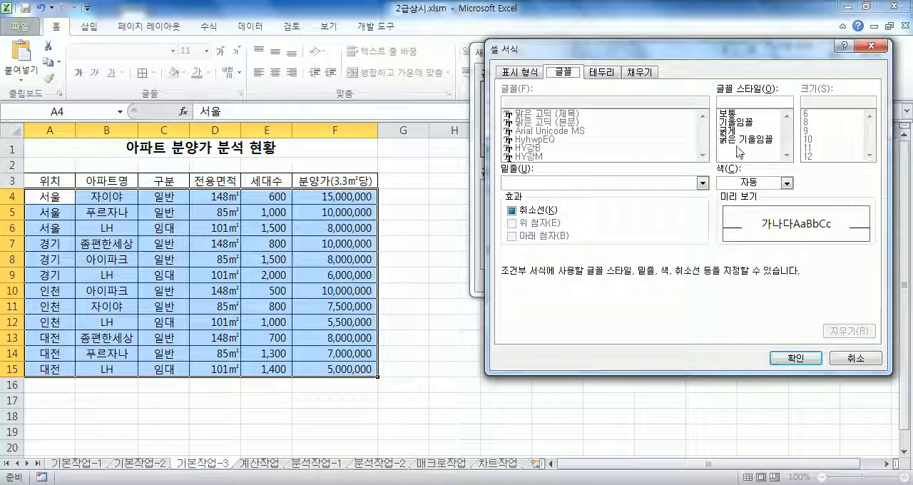
left_click(786, 183)
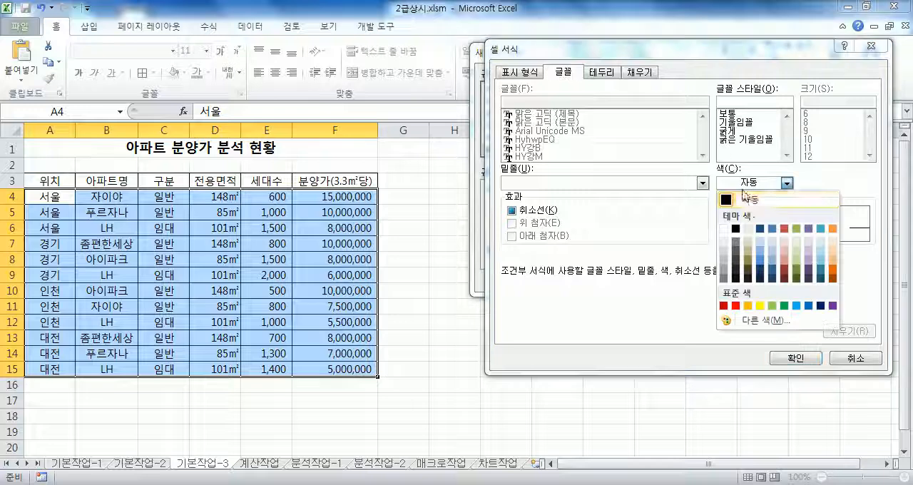
left_click(808, 305)
left_click(733, 131)
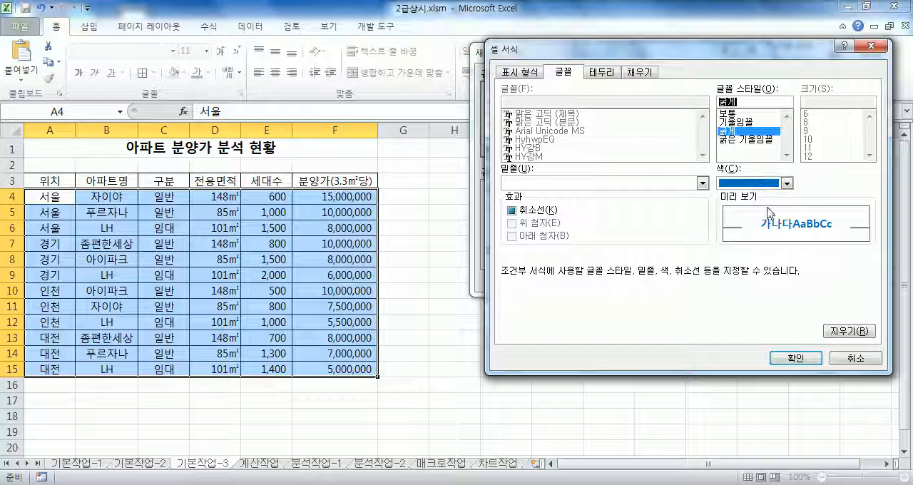
left_click(795, 357)
left_click(651, 285)
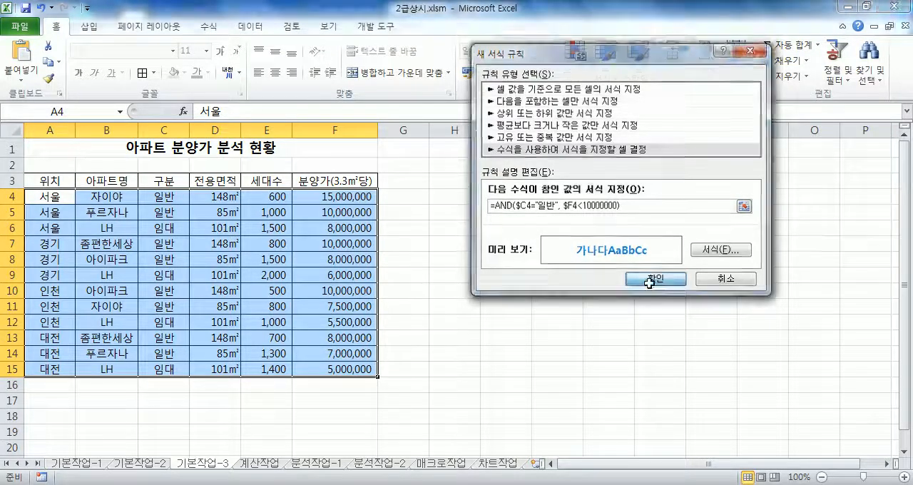
Check the 구분 and 분양가 cells of the formatted rows against those of the unformatted rows 4 and 5.
left_click(203, 306)
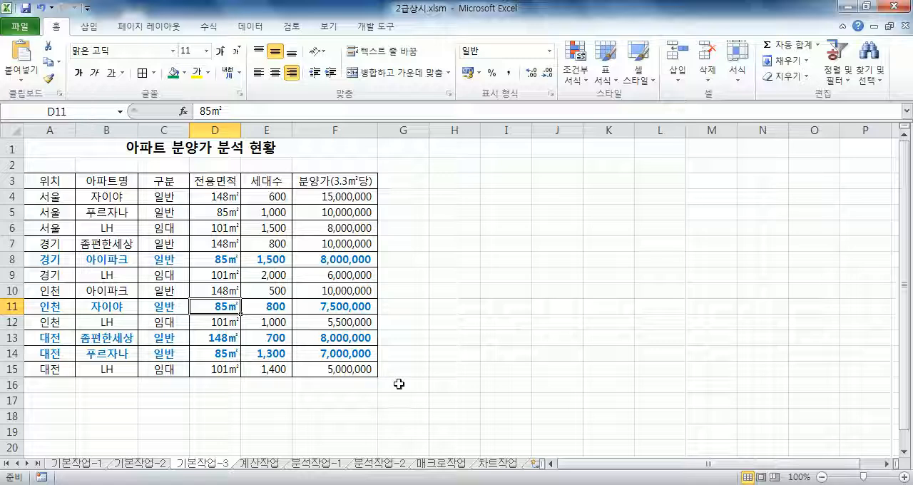
left_click(159, 259)
left_click(336, 264)
left_click(338, 307)
left_click(336, 341)
left_click(334, 355)
left_click(166, 194)
left_click(340, 200)
left_click(343, 214)
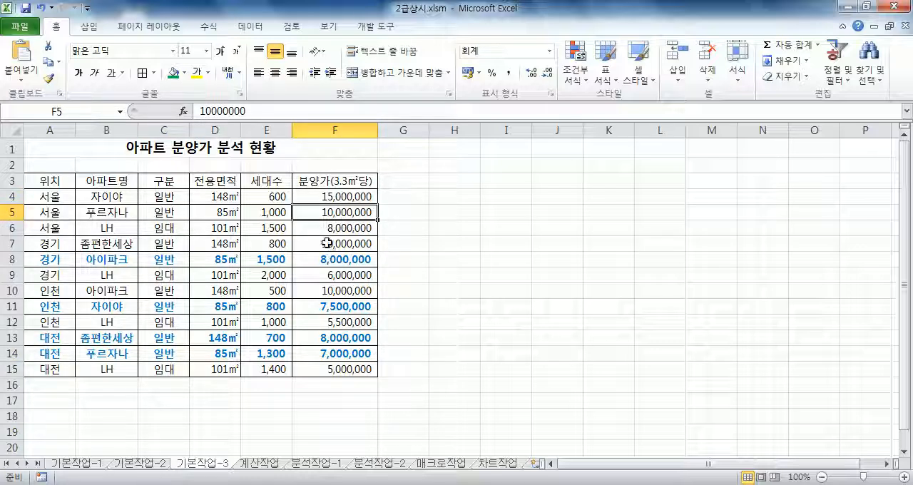
Reopen the conditional formatting rule of A4:F15 for editing through the rules manager.
left_click(72, 197)
left_click_drag(73, 197, 364, 367)
left_click(579, 74)
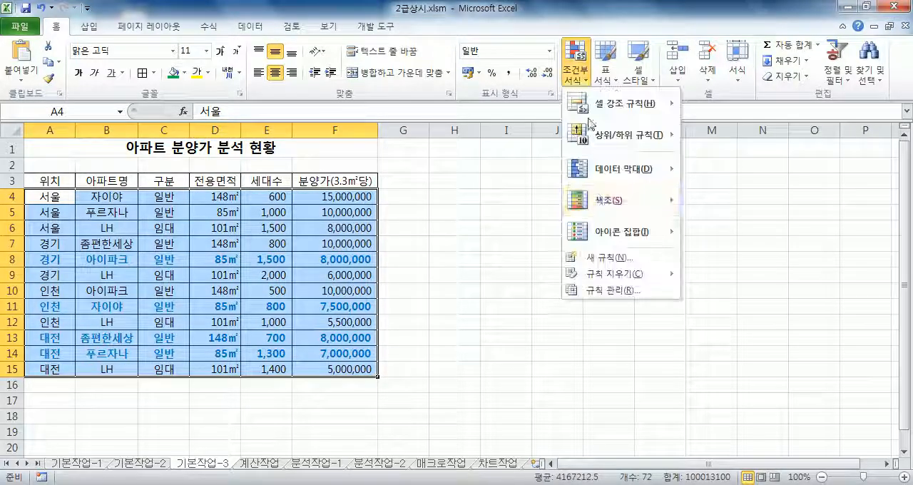
left_click(612, 290)
left_click(448, 157)
double_click(448, 157)
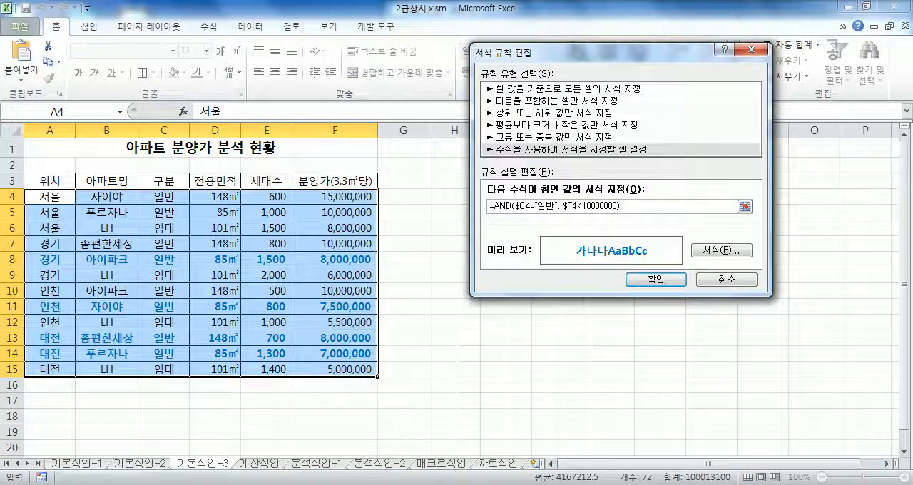
Compare the rule's formula with the Notepad draft, and close the rule and the rules manager without changes.
key("alt+Tab")
left_click(516, 305)
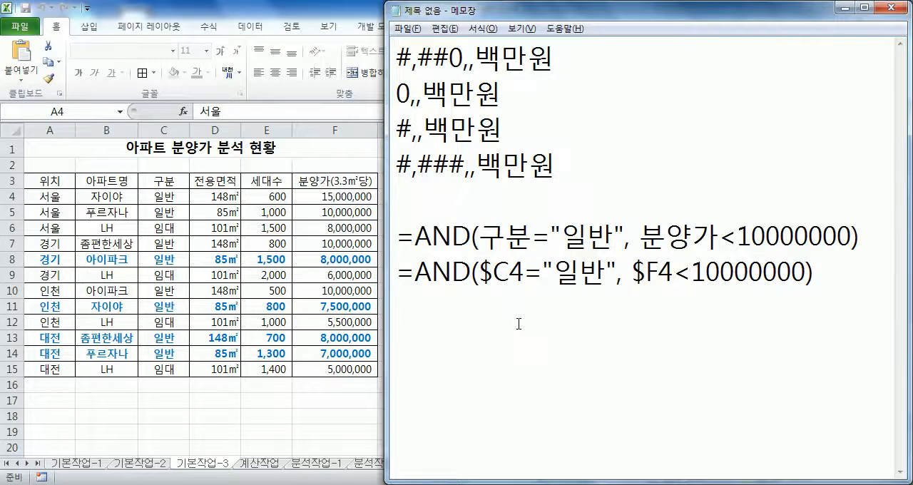
key("alt+Tab")
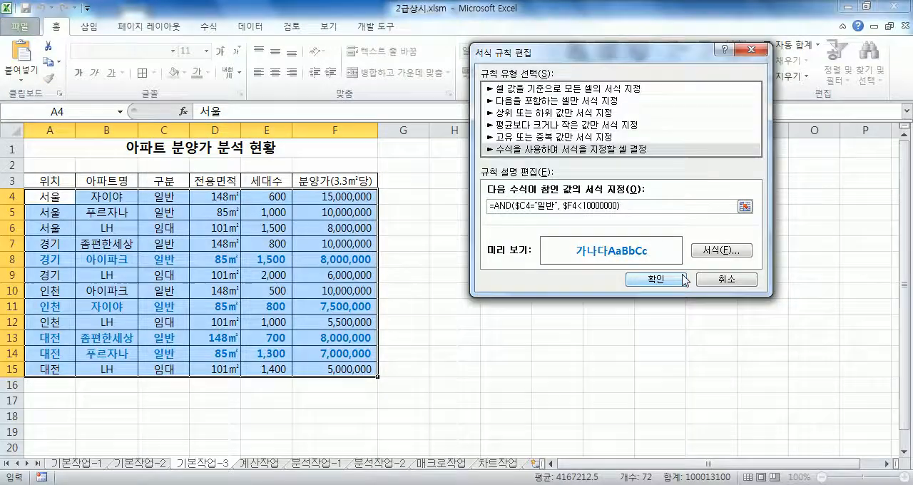
left_click(655, 278)
left_click(656, 260)
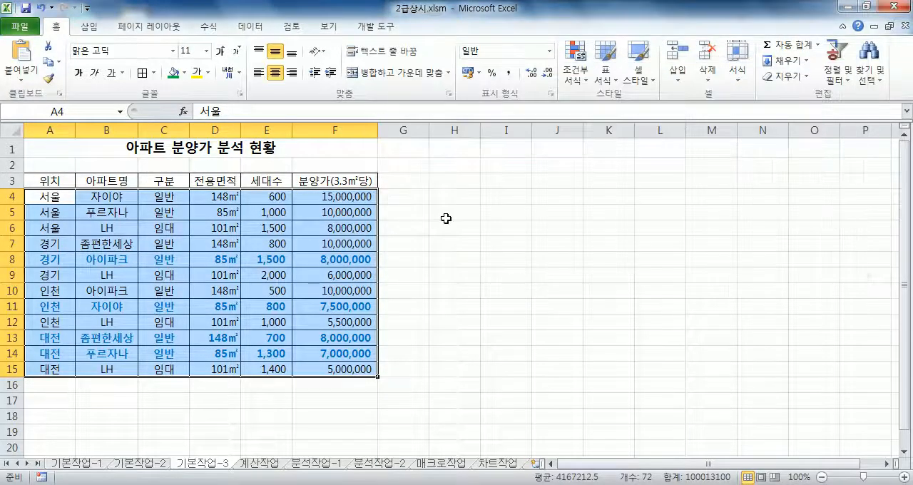
left_click(448, 219)
Leave the Notepad notes and open the 분석작업-1 sheet in Excel.
key("alt+Tab")
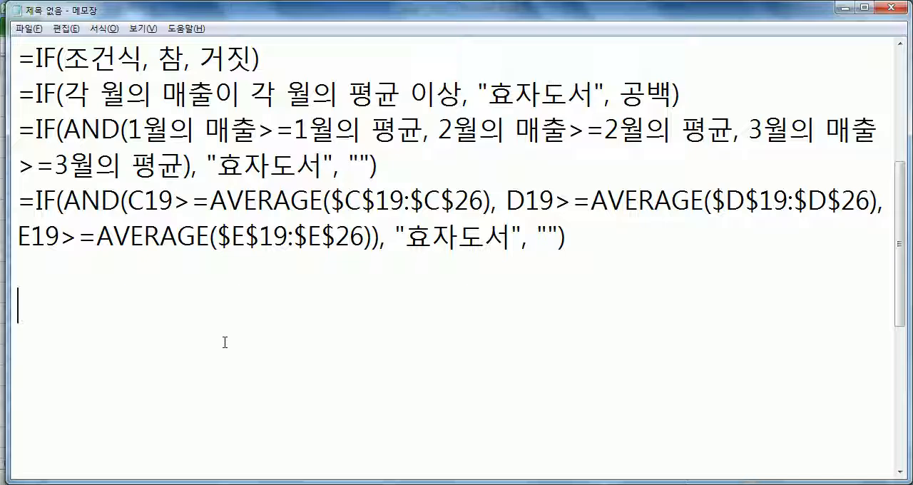
left_click(344, 484)
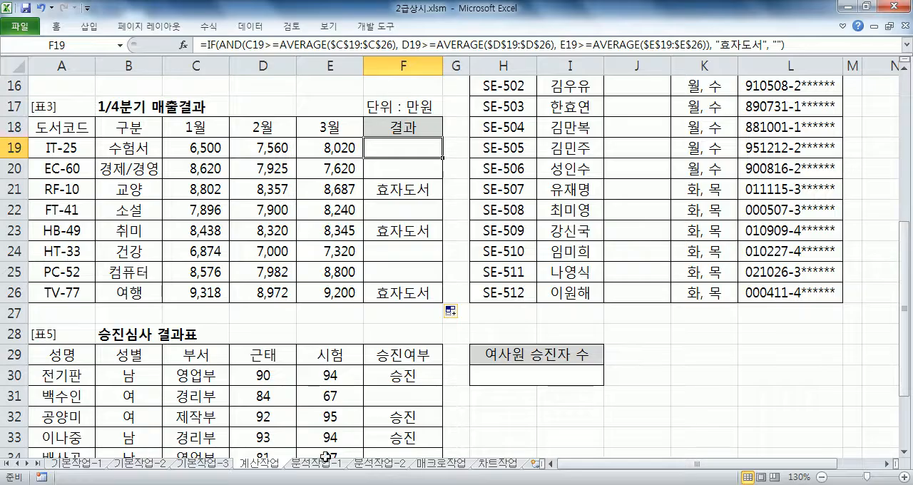
left_click(318, 462)
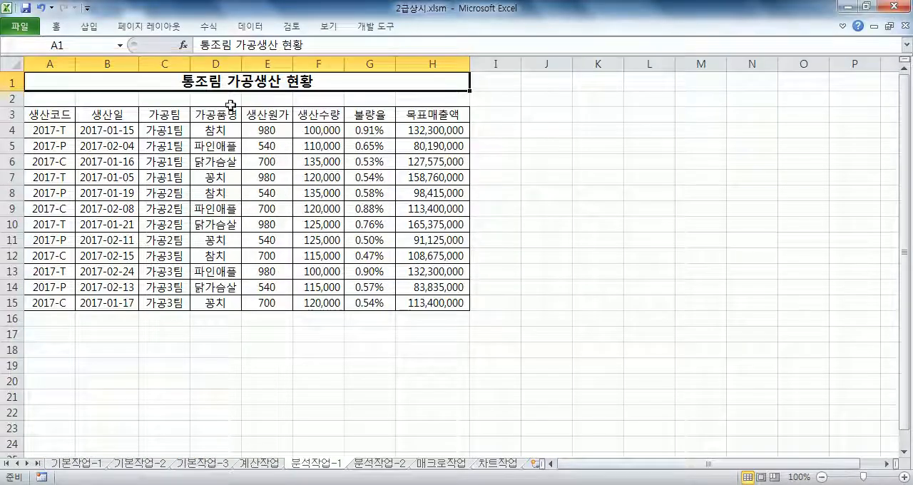
Start a pivot table based on the production data in A3:H15 of the 분석작업-1 sheet.
double_click(257, 29)
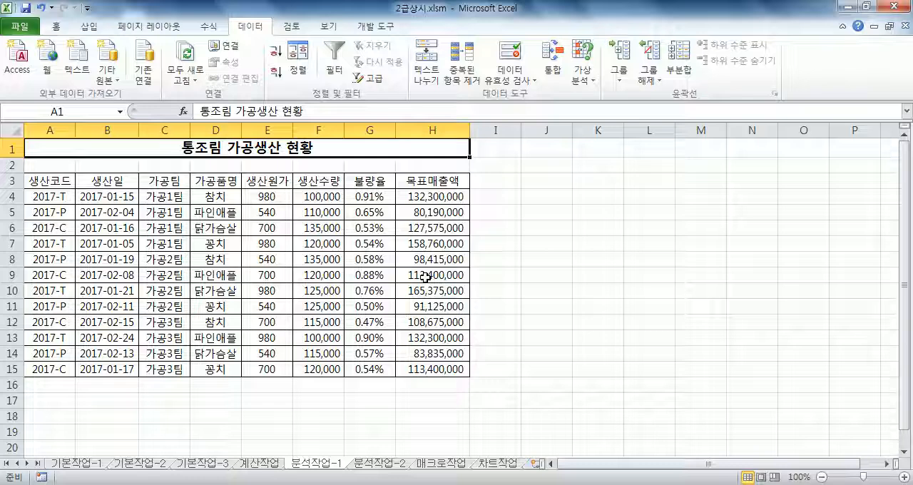
left_click_drag(57, 179, 440, 369)
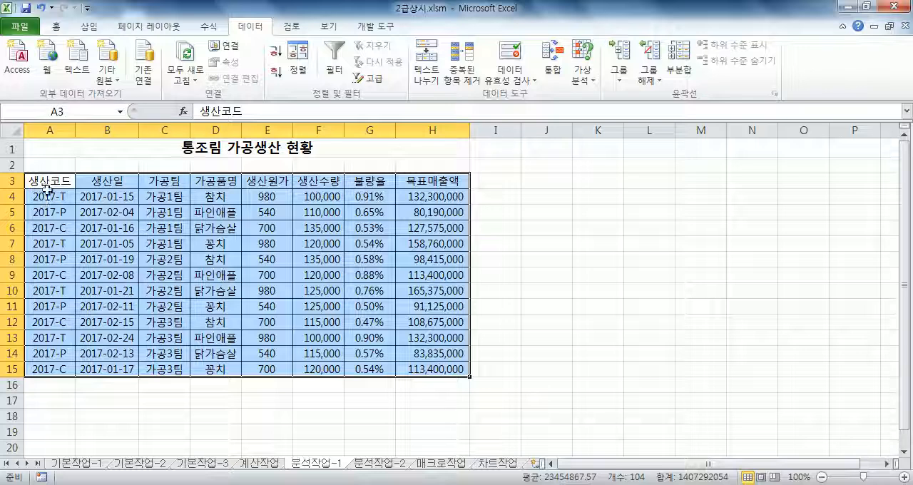
left_click(114, 213)
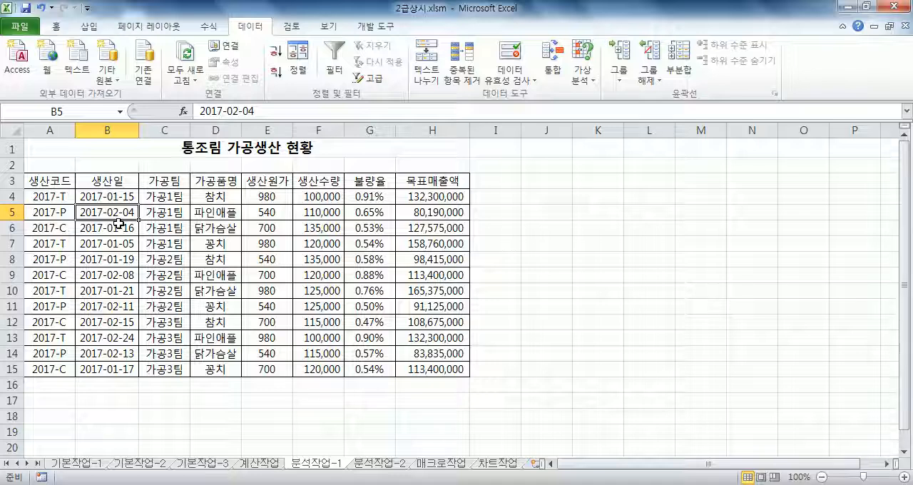
left_click(87, 31)
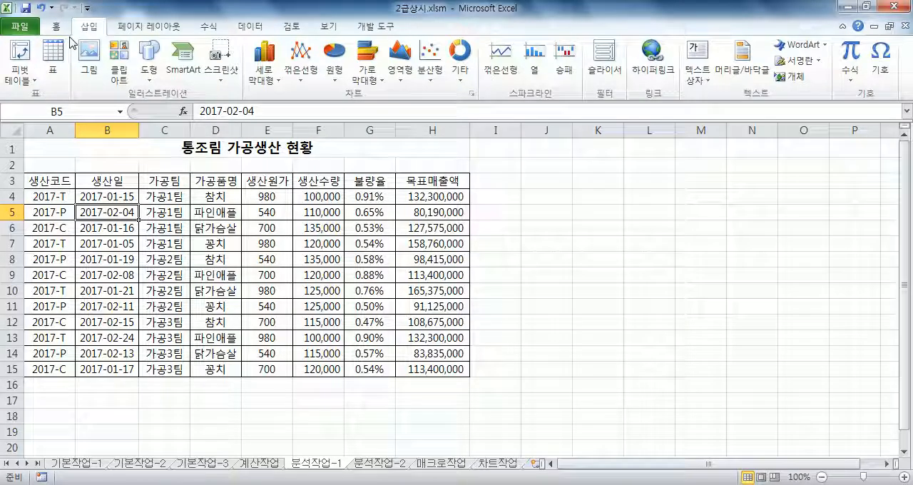
left_click(21, 56)
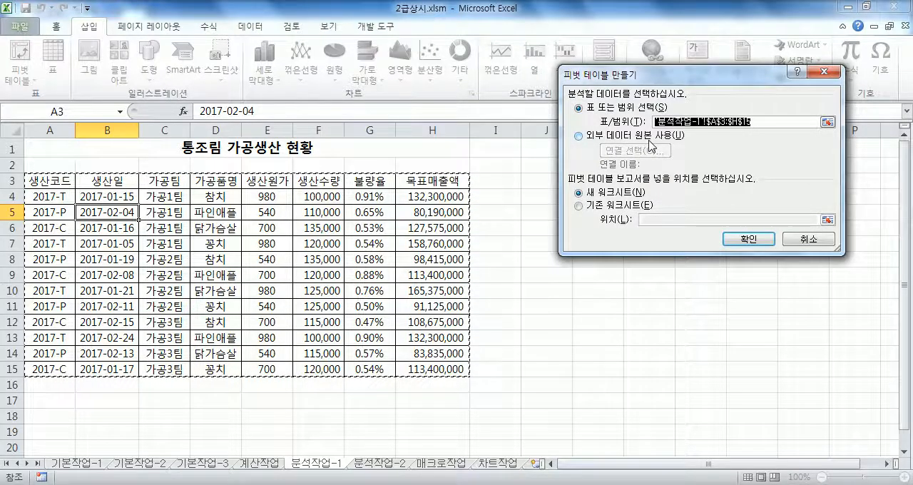
Create the pivot table report in the existing worksheet, placed at cell A20 of 분석작업-1.
left_click(589, 208)
scroll(151, 303, "down", 3)
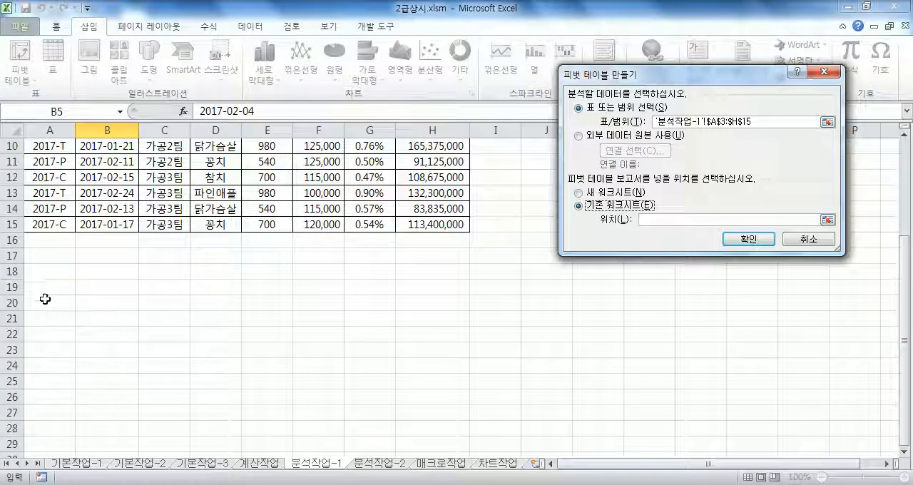
left_click(49, 302)
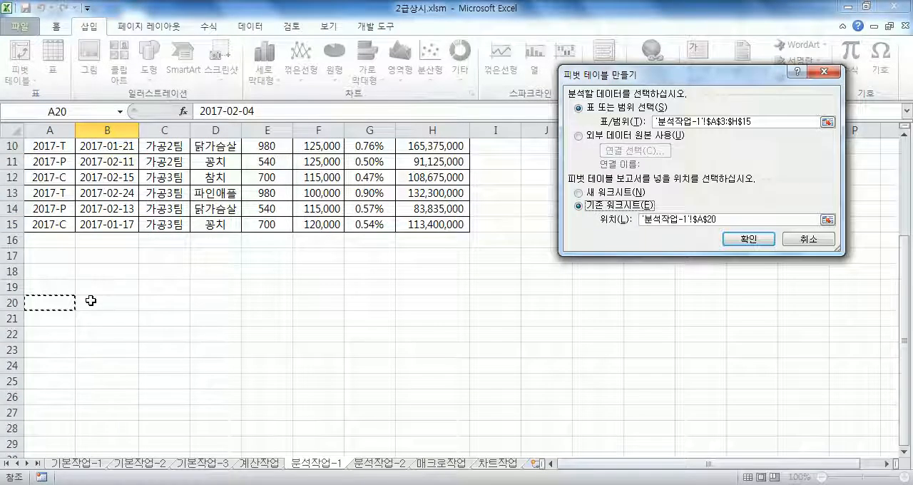
left_click_drag(720, 220, 572, 206)
key("Delete")
left_click(597, 193)
left_click(598, 207)
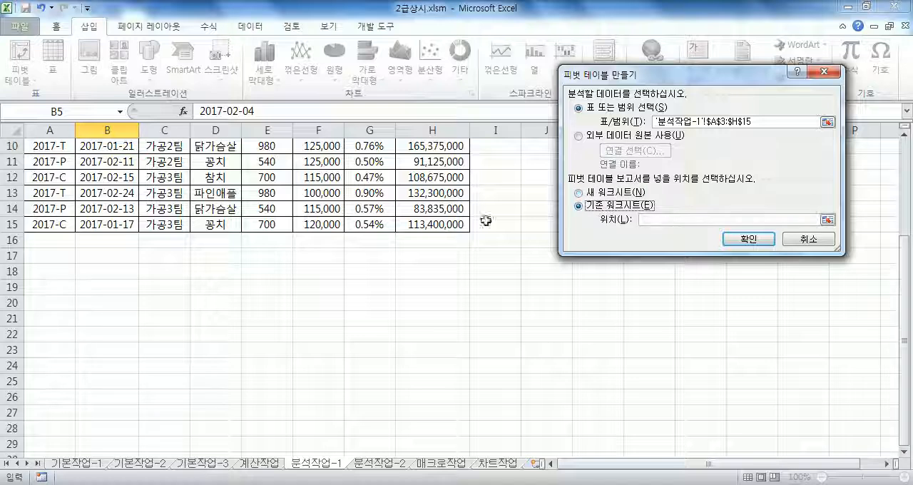
left_click(41, 305)
left_click_drag(721, 220, 605, 209)
left_click(721, 220)
left_click(744, 240)
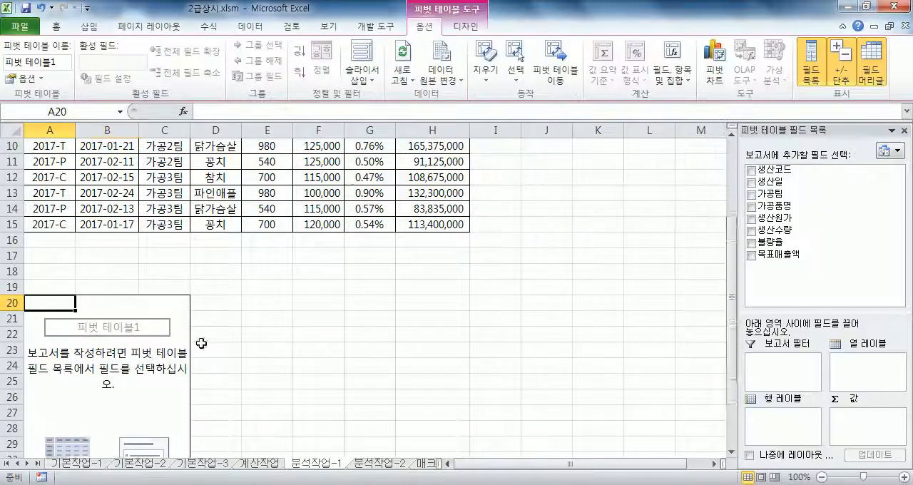
Assign 가공품명 to the pivot table's report filter, 생산일 to its row labels and 가공팀 to its column labels.
scroll(310, 310, "down", 2)
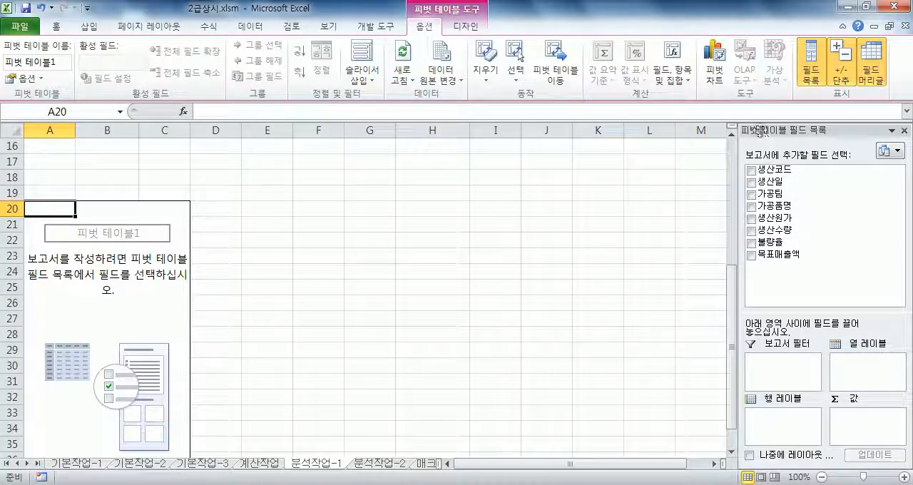
left_click_drag(765, 130, 560, 95)
left_click_drag(592, 373, 578, 397)
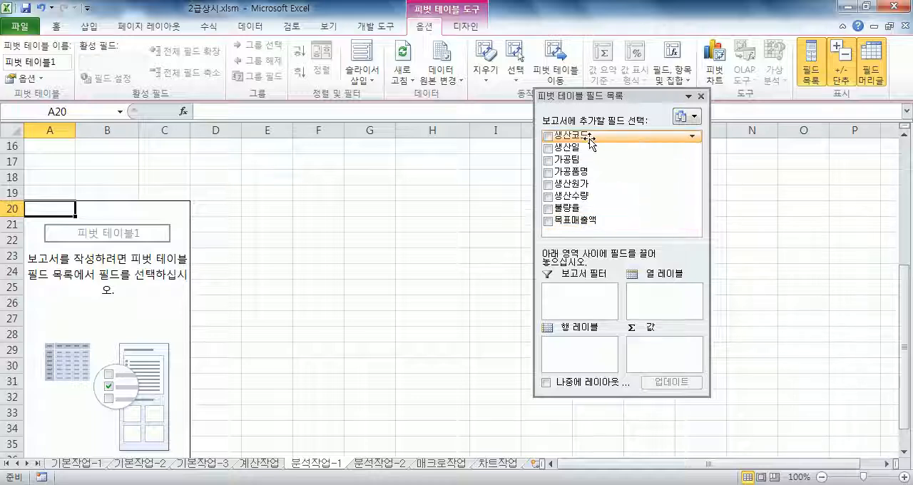
left_click_drag(590, 173, 591, 297)
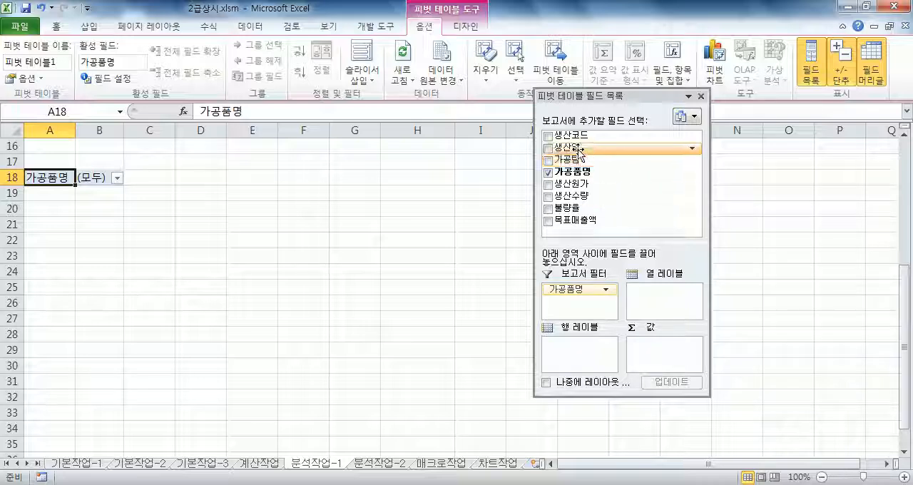
left_click_drag(580, 151, 585, 360)
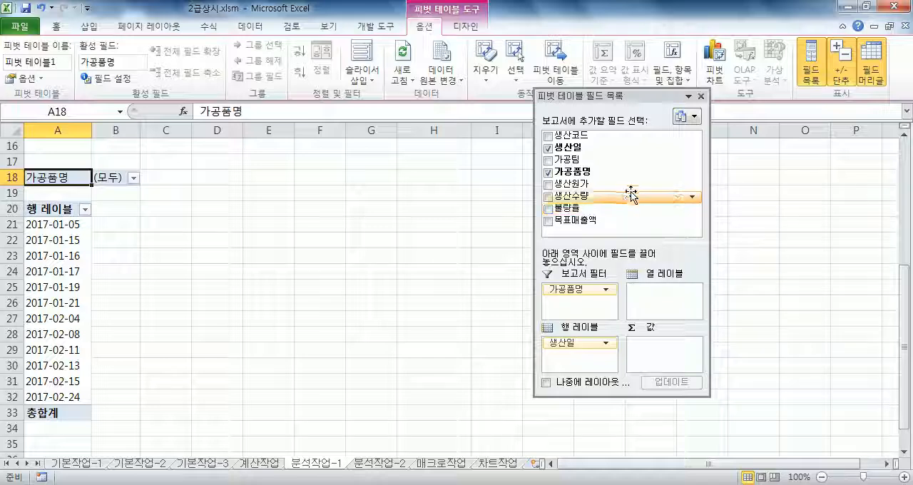
left_click_drag(589, 167, 650, 306)
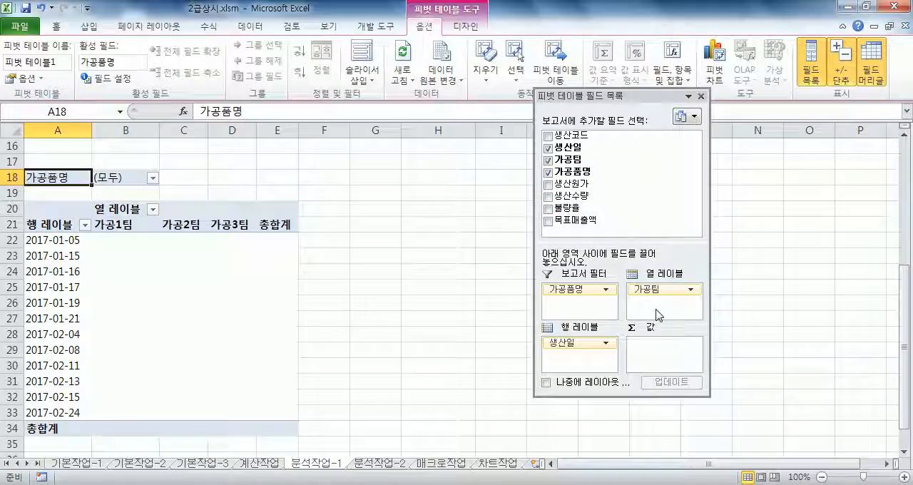
Add 목표매출액 to the pivot table's values and summarize it by average (평균).
left_click_drag(710, 258, 794, 258)
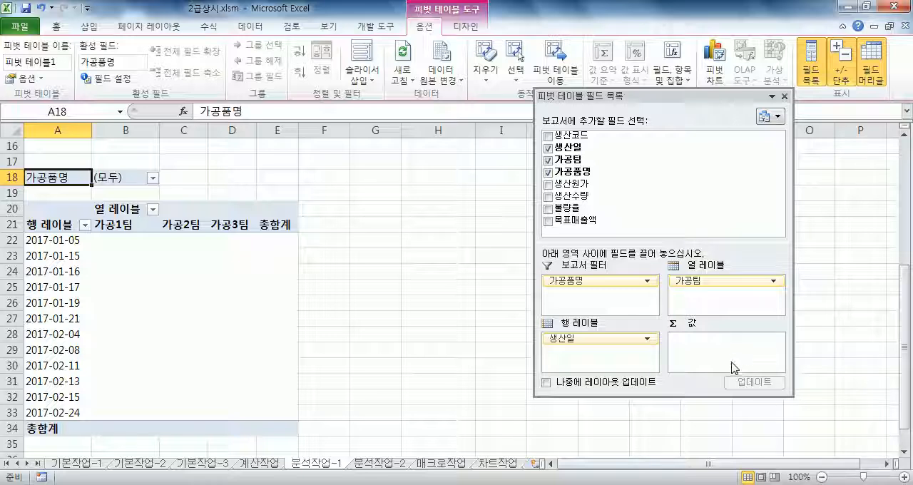
left_click_drag(592, 220, 742, 359)
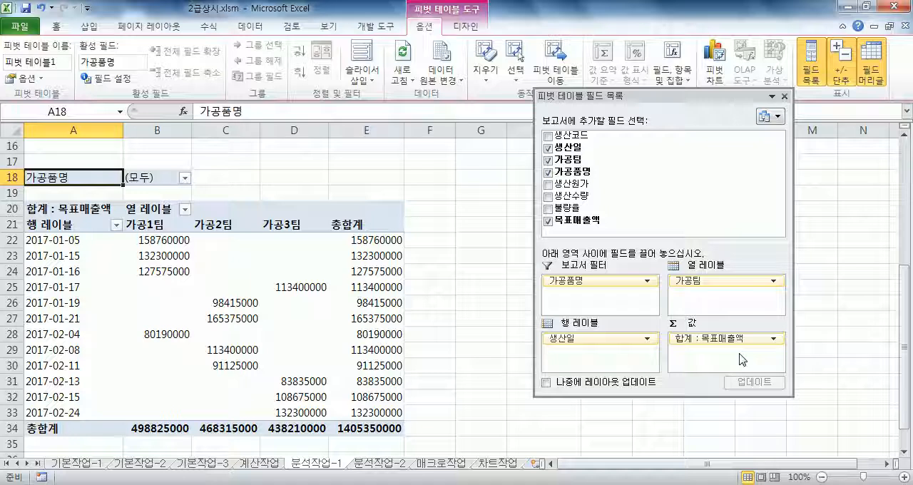
left_click_drag(671, 90, 670, 10)
left_click(774, 261)
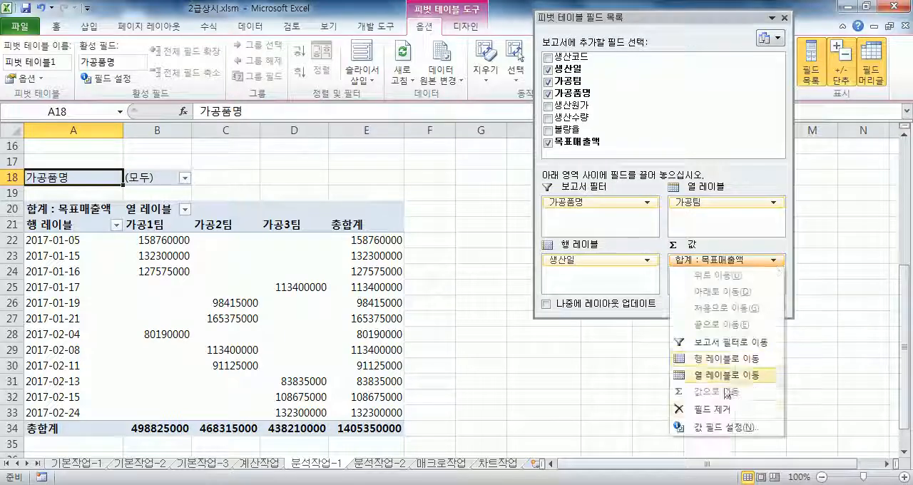
left_click(716, 428)
left_click(587, 187)
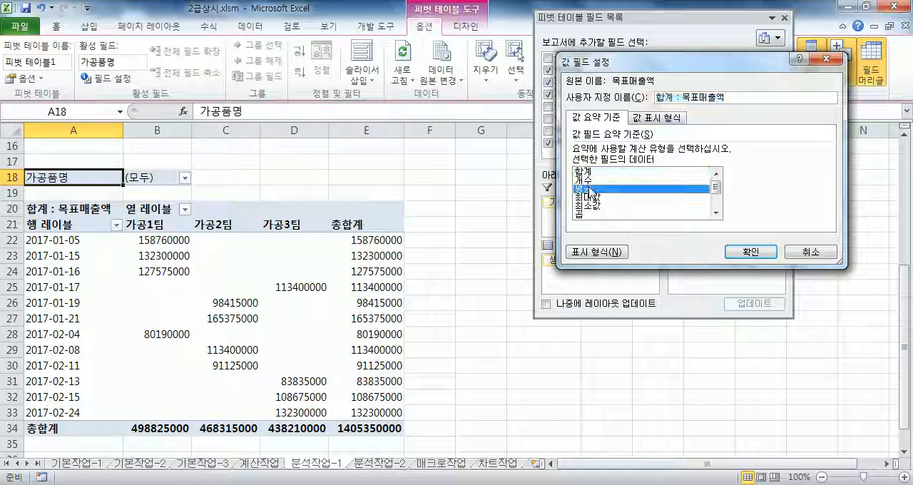
left_click(749, 252)
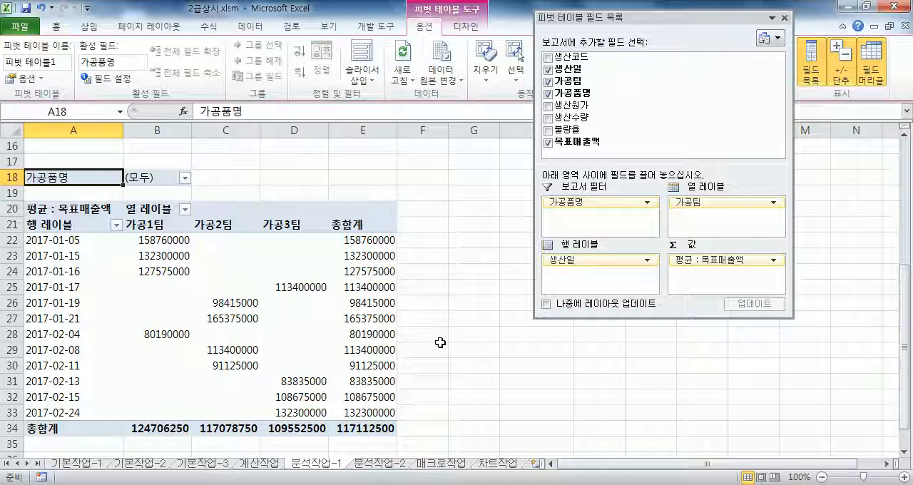
left_click_drag(649, 24, 907, 23)
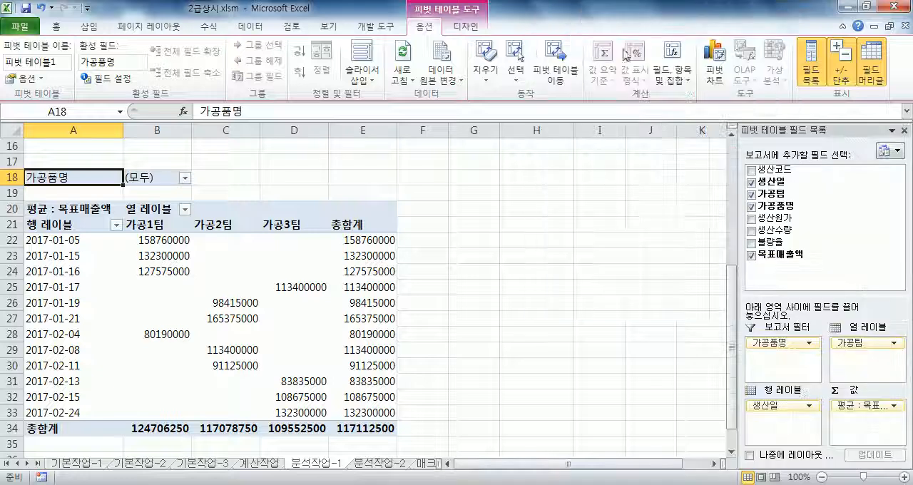
Turn off the row grand totals (행 총합계 표시) in the pivot table options.
left_click(183, 301)
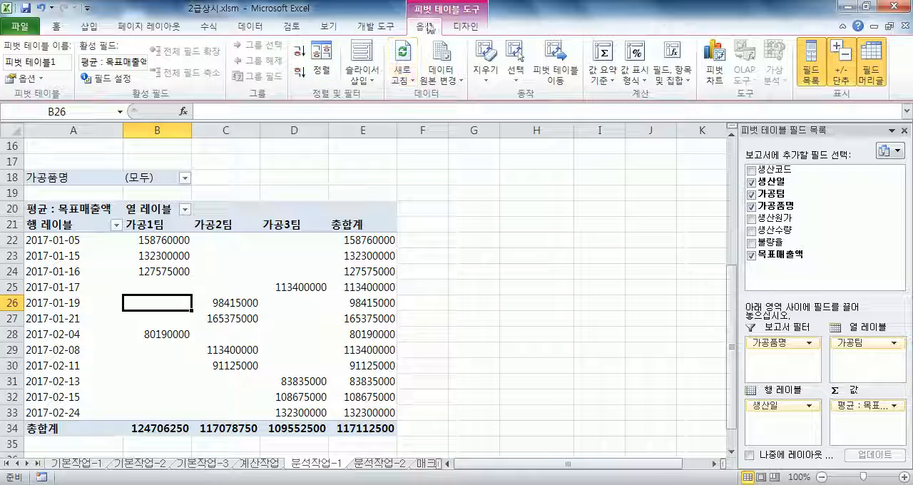
left_click(20, 84)
left_click_drag(590, 20, 526, 50)
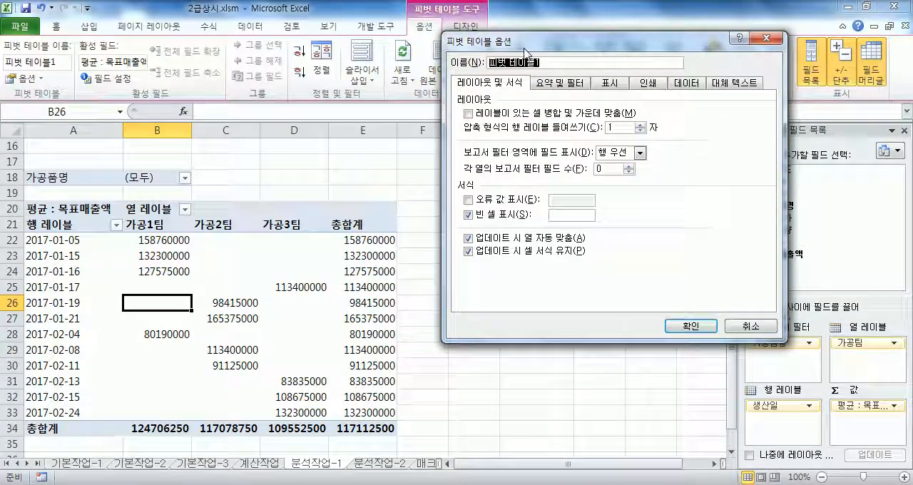
left_click(544, 86)
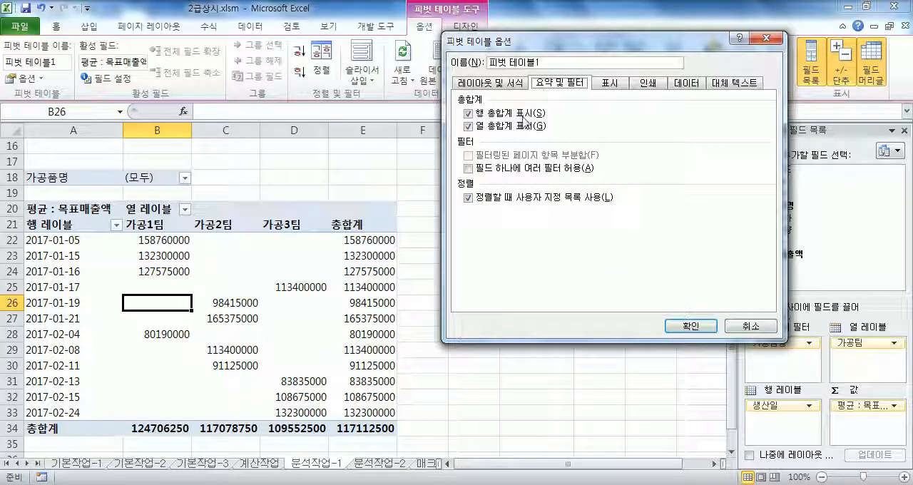
left_click(470, 113)
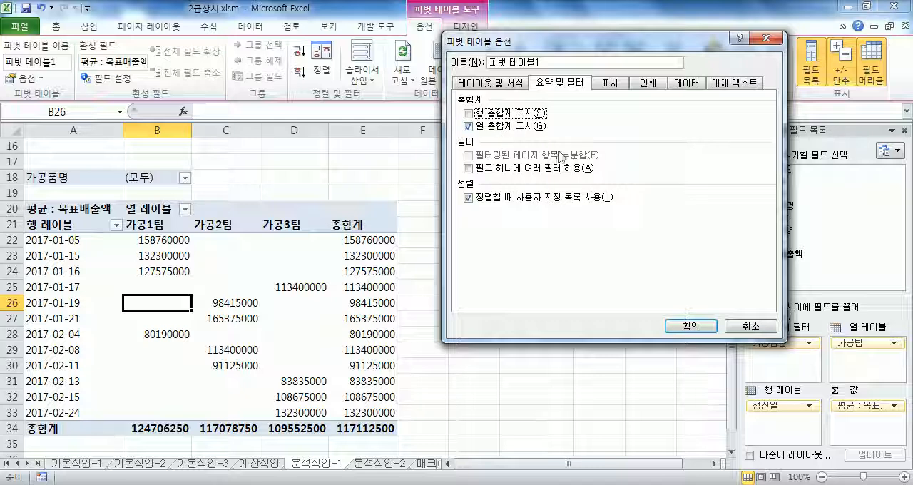
left_click(680, 330)
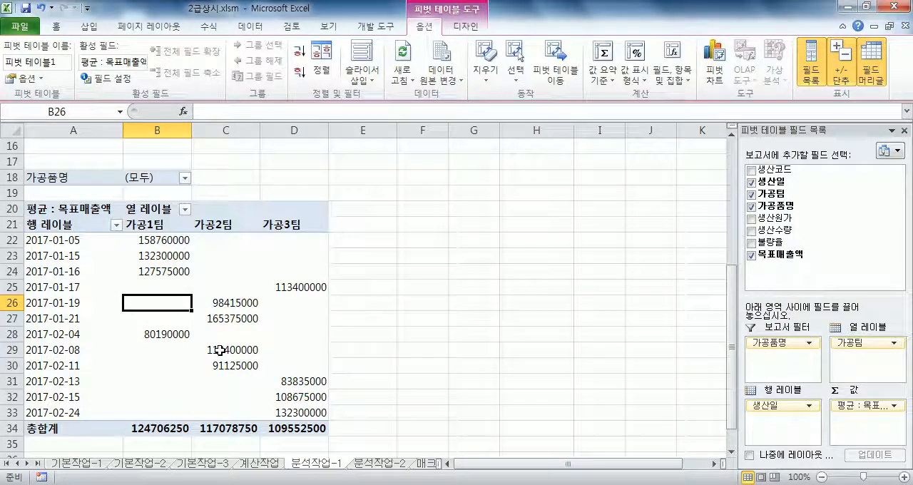
Group the pivot table's 생산일 row labels by month (월).
scroll(208, 348, "down", 2)
scroll(208, 348, "down", 1)
scroll(206, 347, "up", 2)
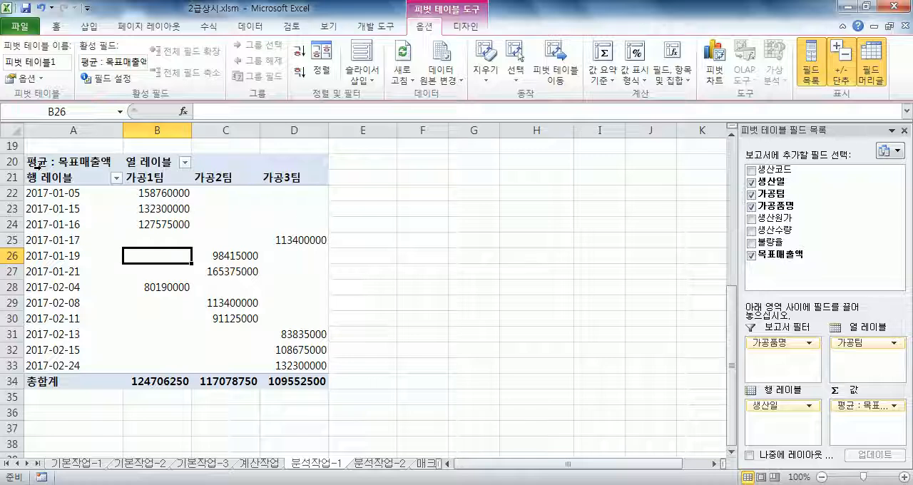
left_click(59, 264)
left_click(58, 257)
right_click(62, 258)
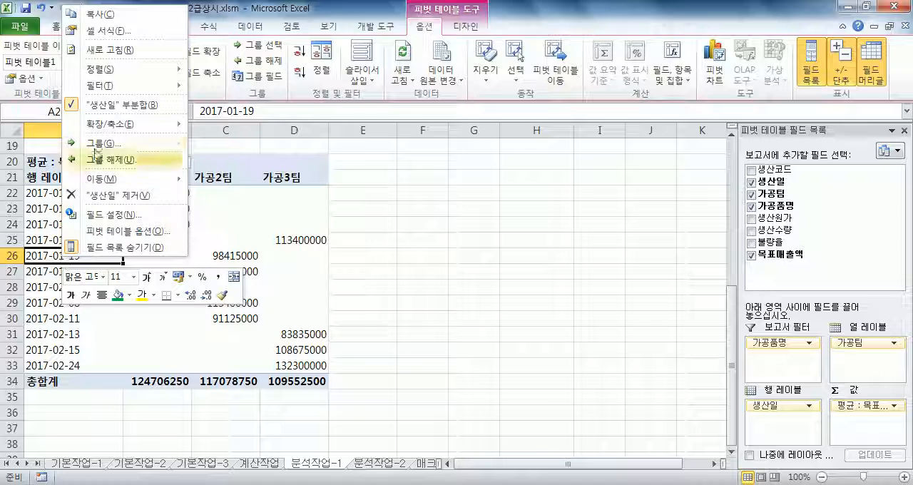
left_click(100, 144)
left_click(47, 153)
left_click(47, 152)
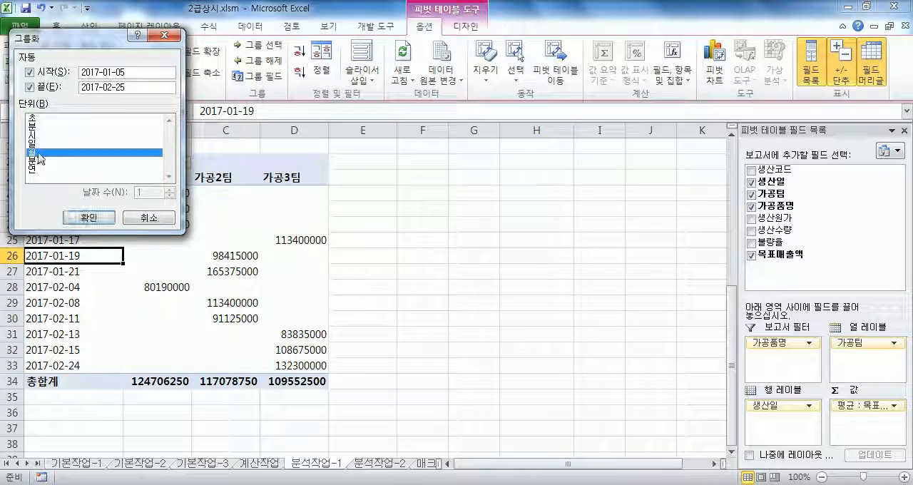
left_click_drag(107, 45, 490, 42)
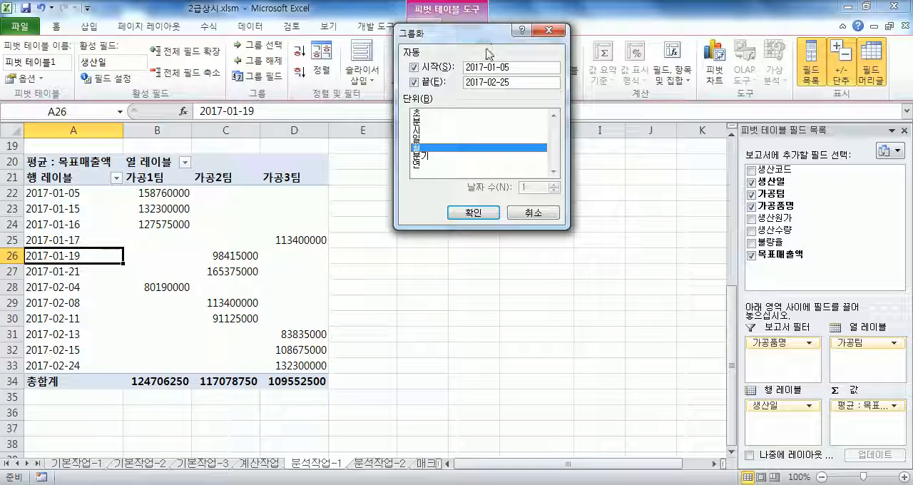
left_click(461, 214)
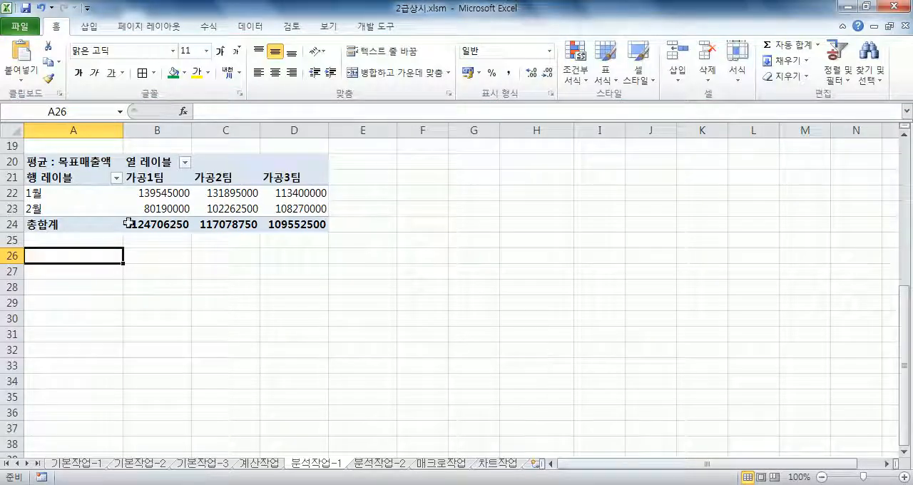
left_click(83, 194)
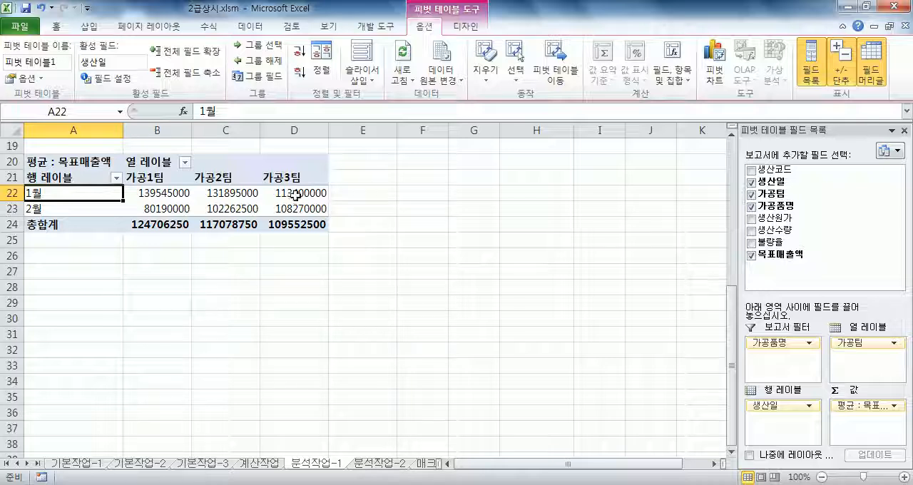
Open the 분석작업-2 sheet and sort the member table by 지역 in descending order.
left_click(374, 464)
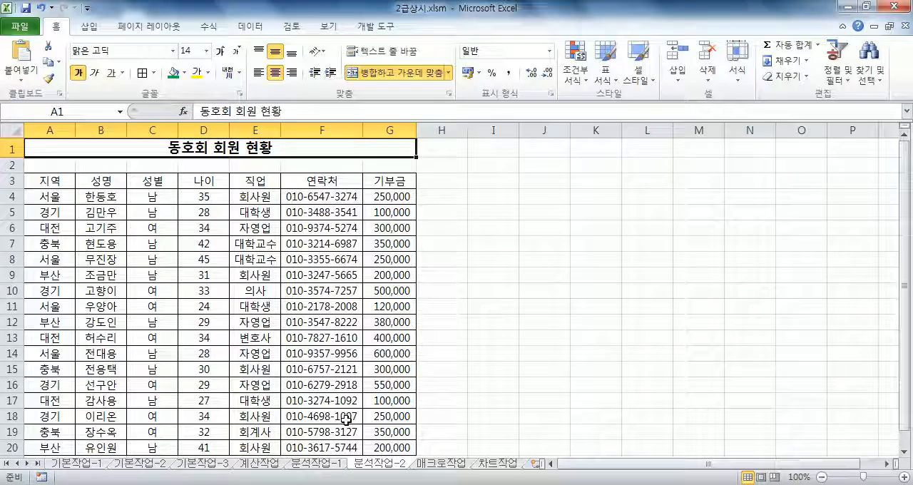
left_click(83, 231)
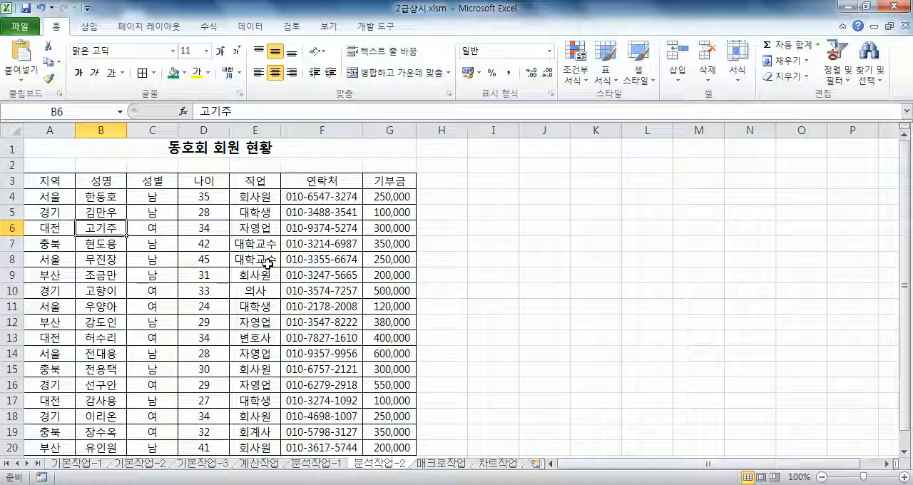
left_click(50, 197)
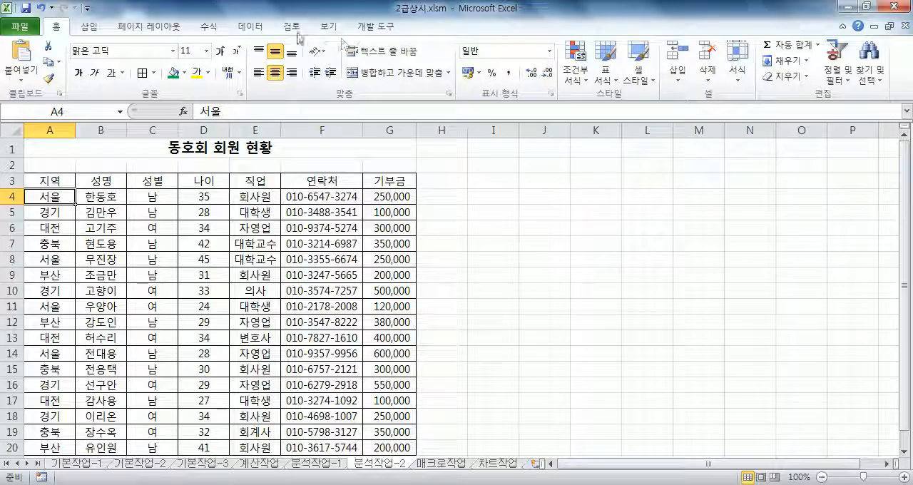
left_click(248, 27)
left_click(275, 72)
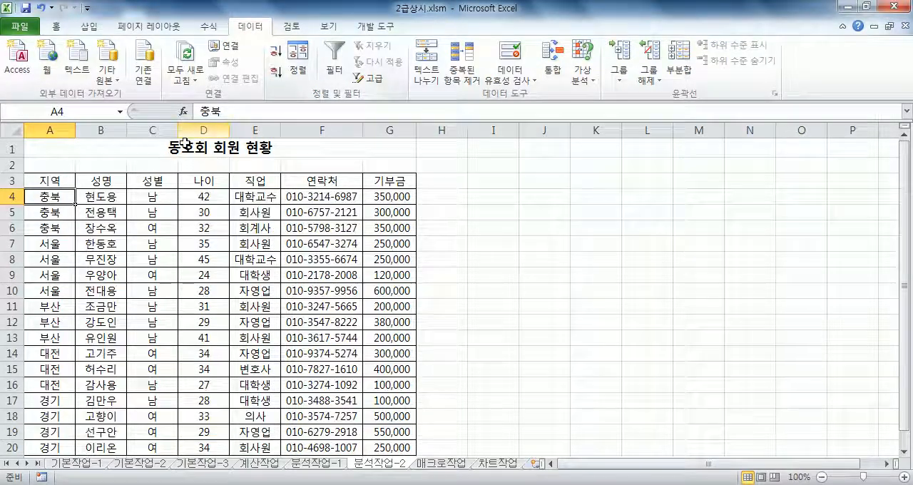
Add a subtotal to the member table grouped by 지역, showing the maximum (최대값) of 나이 only.
scroll(68, 208, "down", 3)
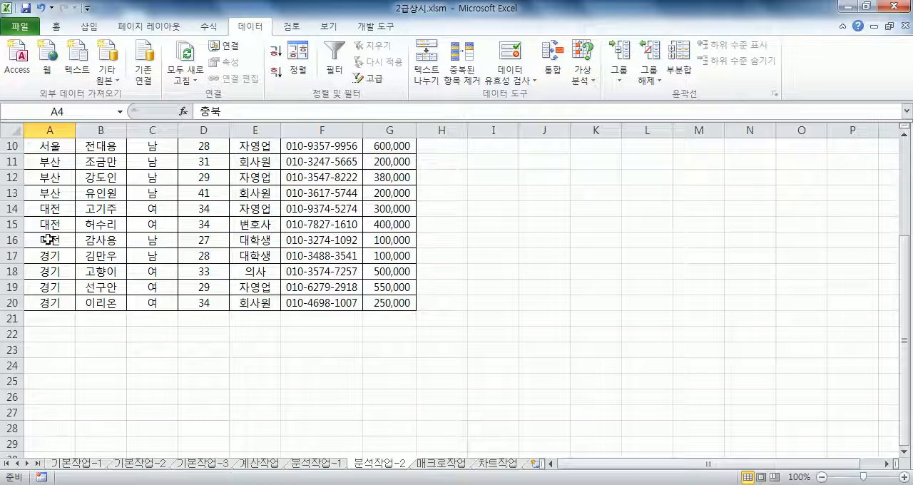
scroll(47, 240, "up", 3)
scroll(41, 275, "down", 4)
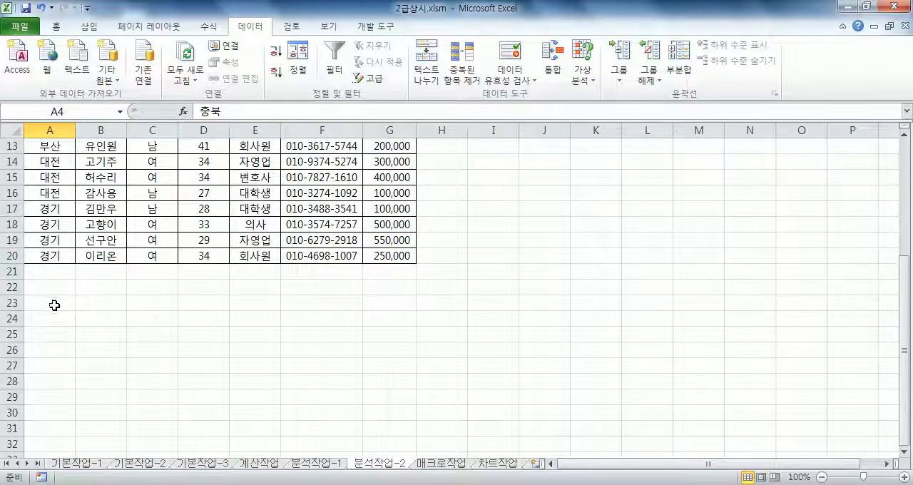
scroll(60, 252, "up", 2)
scroll(60, 251, "up", 2)
left_click(43, 244)
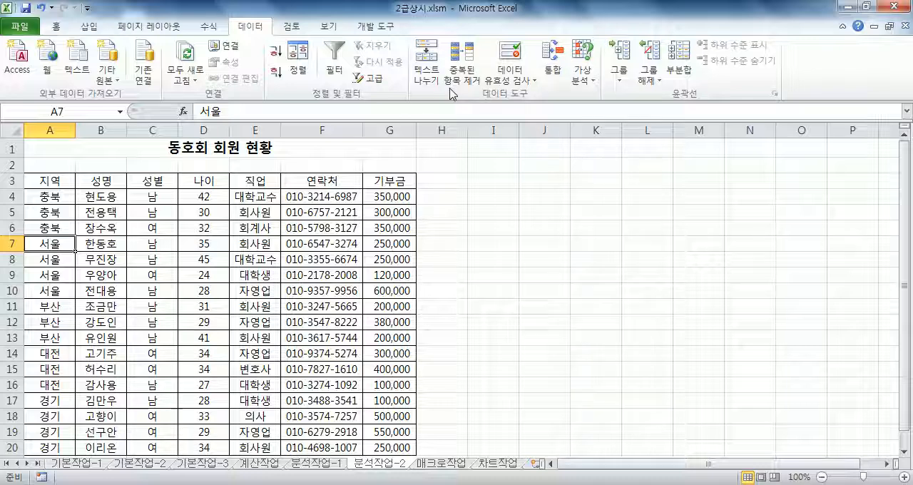
left_click(679, 72)
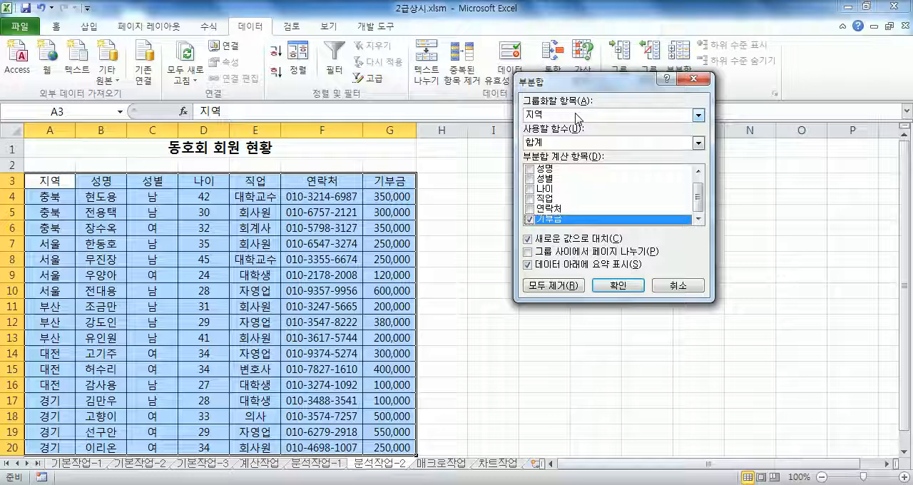
left_click(544, 143)
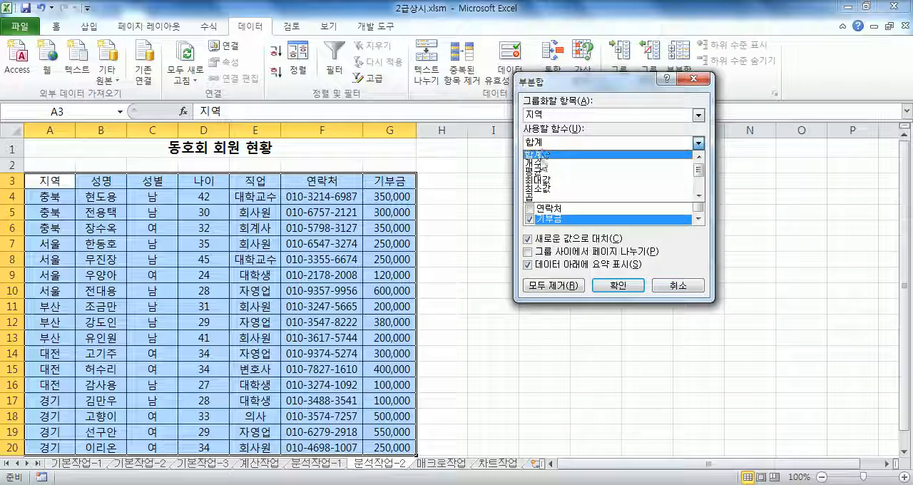
left_click(542, 181)
left_click(529, 219)
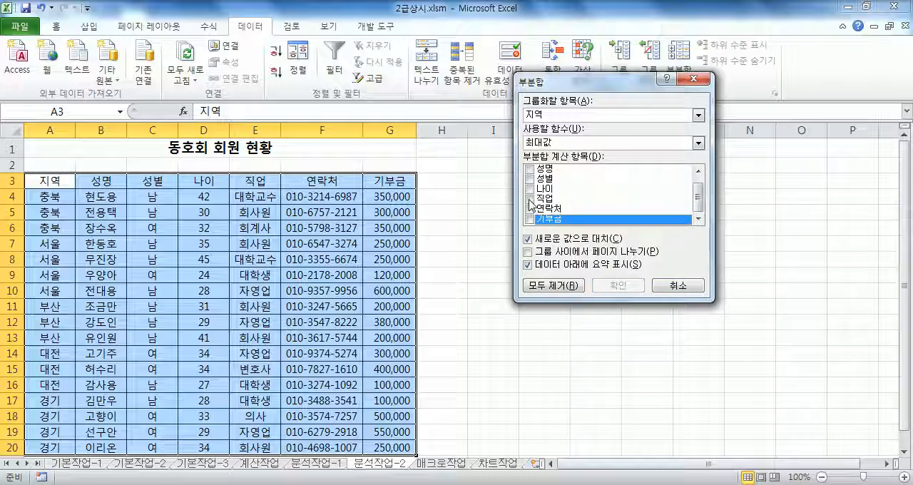
left_click(529, 189)
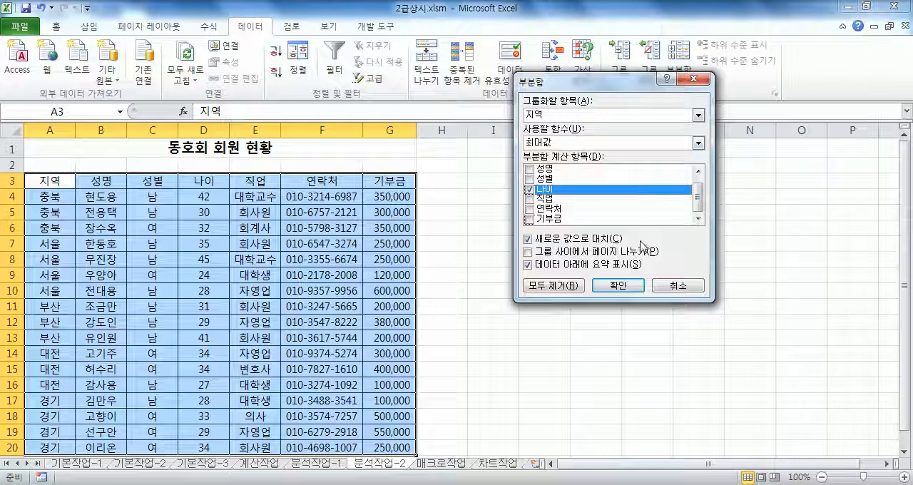
left_click(618, 285)
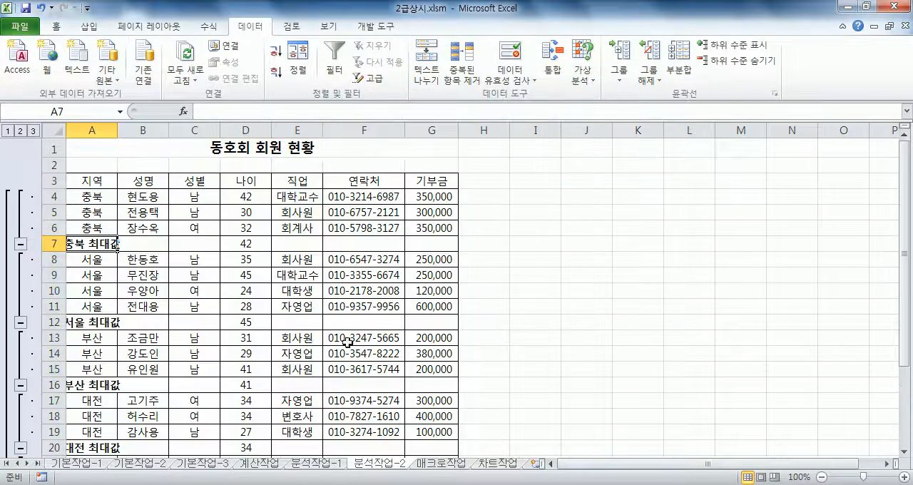
Add a second 지역 subtotal summing (합계) only 기부금, keeping the existing subtotals by turning off 새로운 값으로 대치.
scroll(242, 285, "down", 3)
scroll(235, 283, "up", 2)
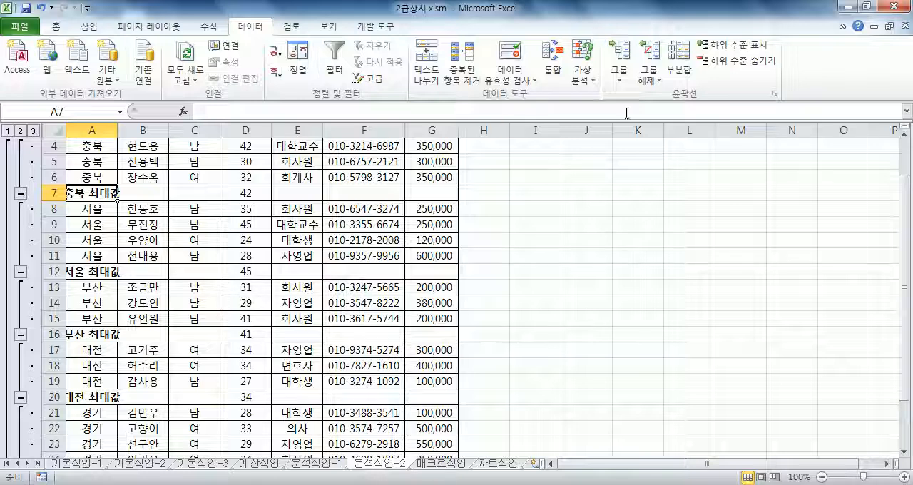
left_click(679, 60)
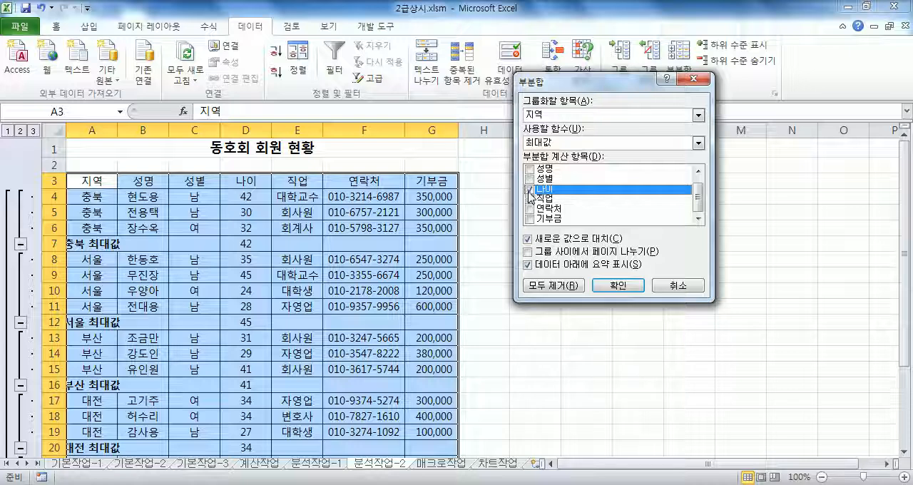
left_click(529, 219)
left_click(542, 144)
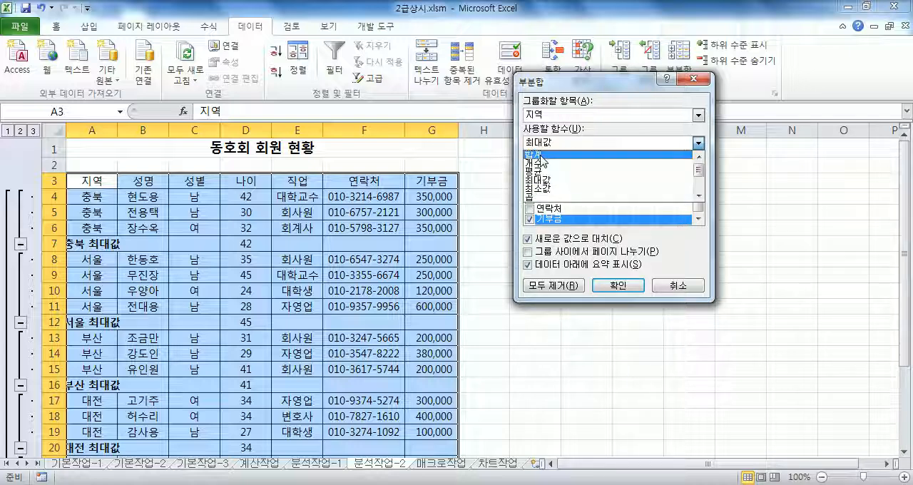
left_click(541, 155)
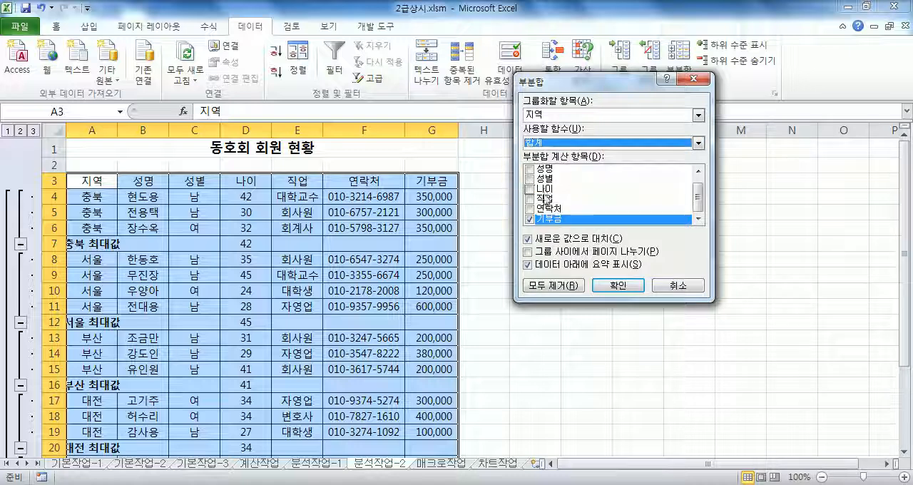
left_click(532, 242)
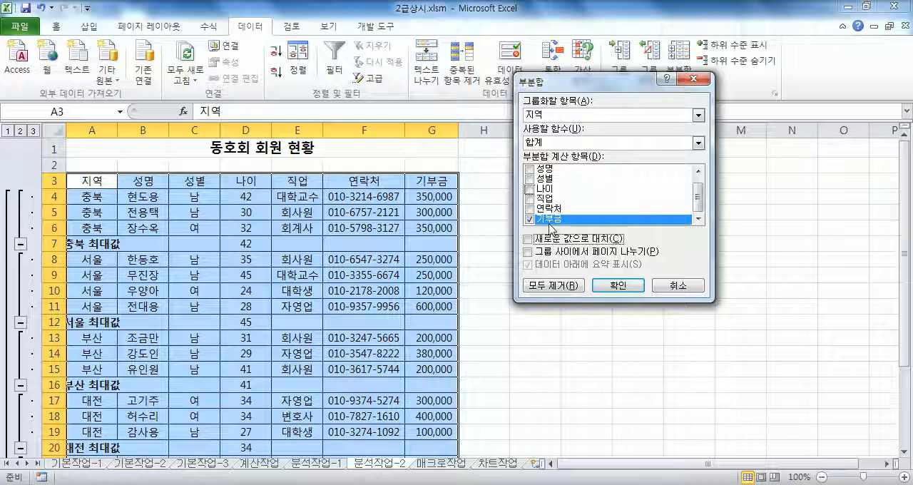
left_click(614, 286)
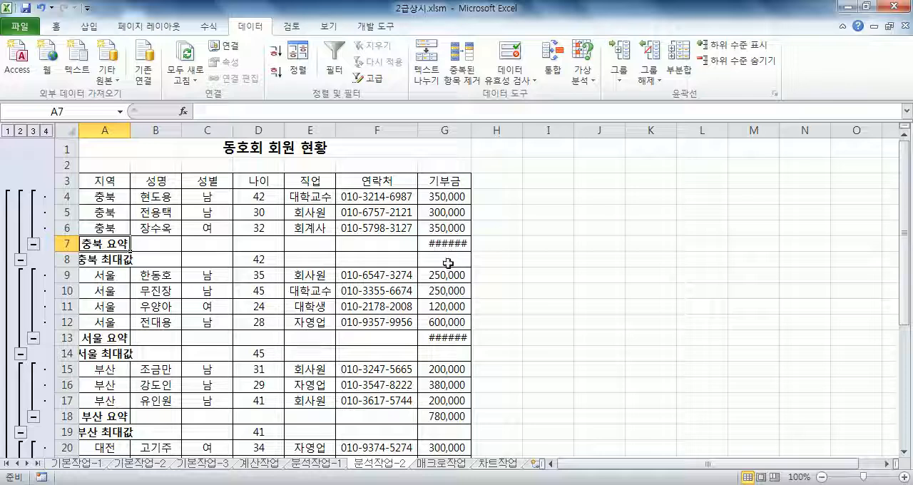
Auto-fit the width of the 기부금 column (G) to its contents.
left_click_drag(449, 165, 456, 429)
scroll(456, 429, "up", 4)
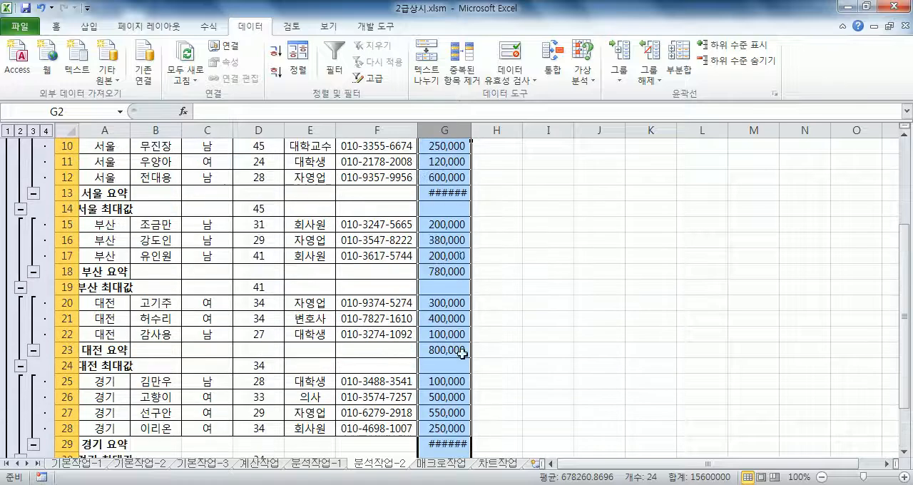
left_click(497, 223)
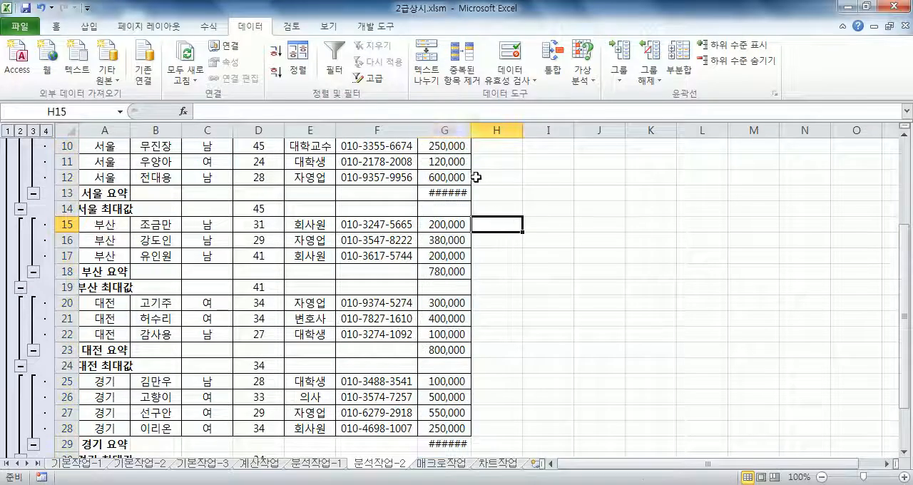
double_click(471, 130)
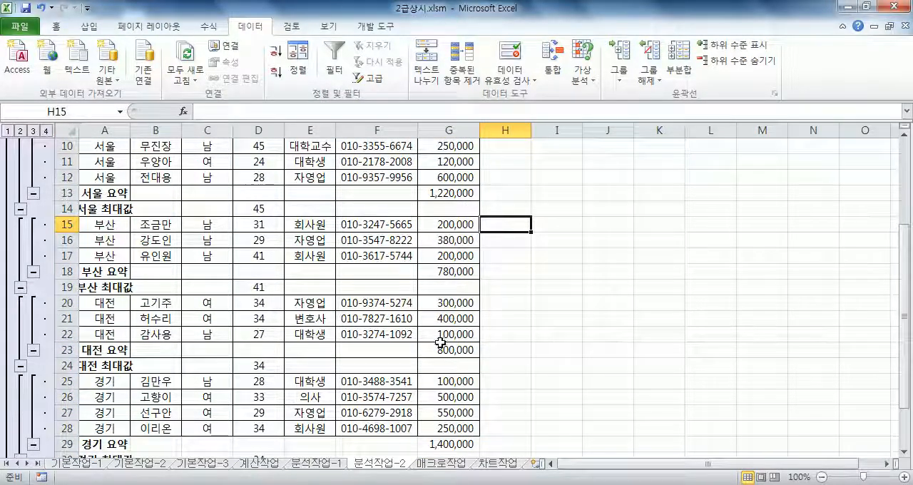
key("ctrl+z")
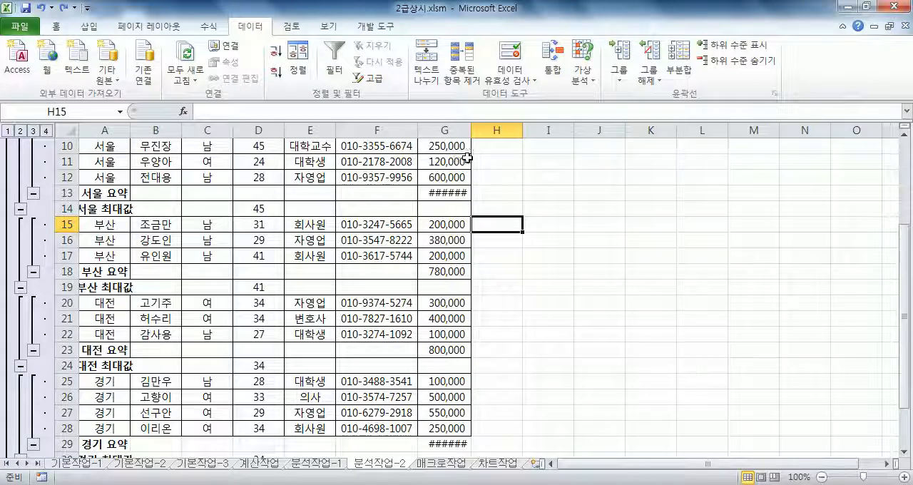
key("ctrl+y")
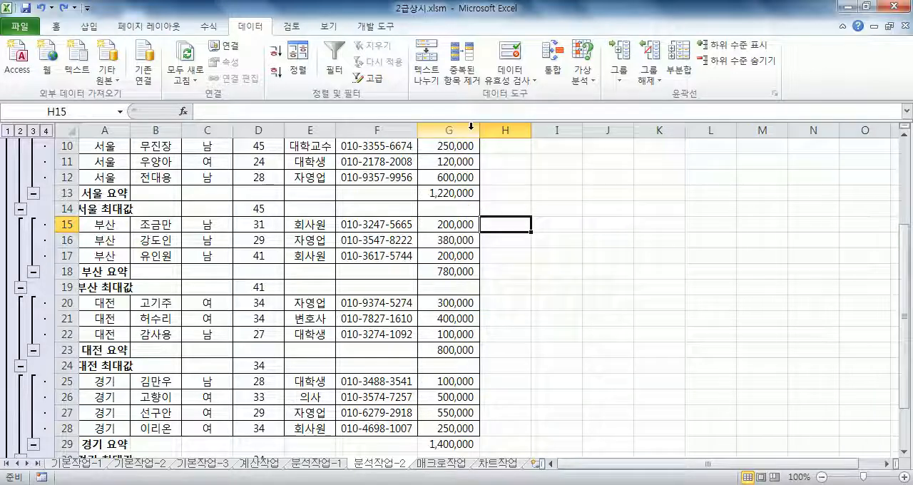
Auto-fit the width of the 지역 column (A) so the subtotal labels fit.
left_click(101, 210)
scroll(100, 211, "down", 3)
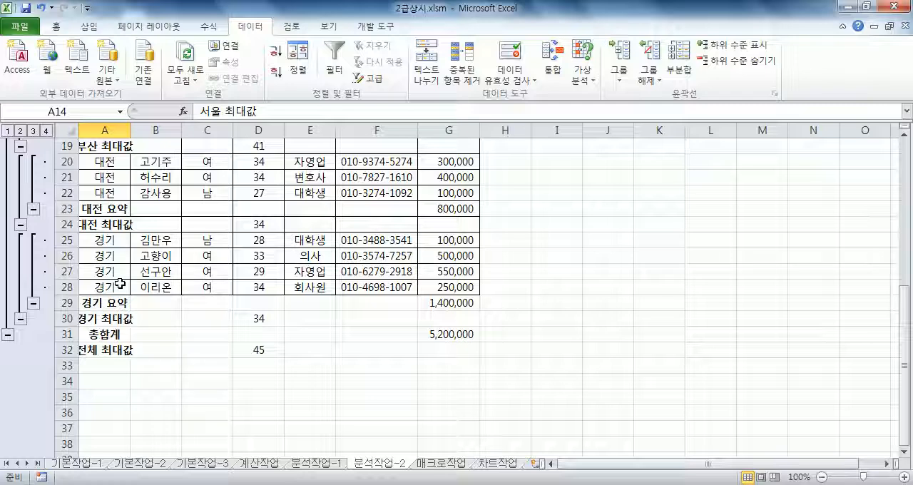
scroll(120, 282, "up", 4)
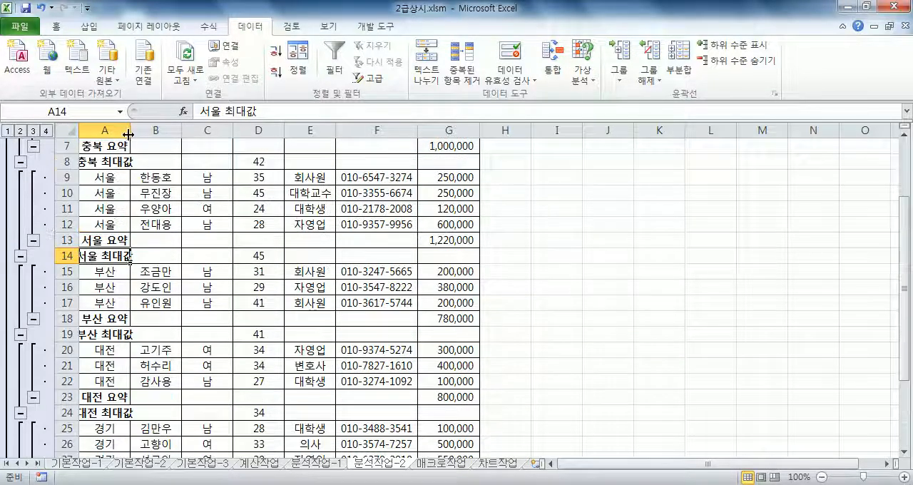
double_click(130, 130)
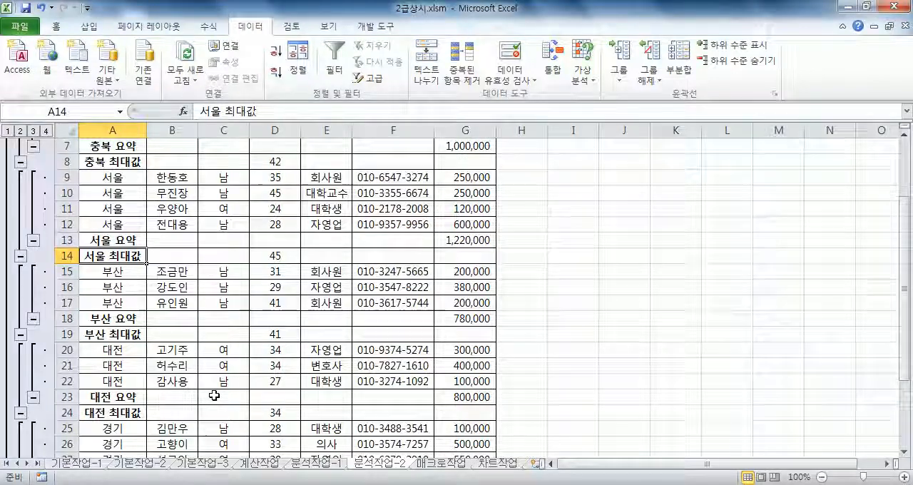
Review the finished subtotal table, checking the 기부금 subtotal formula in G7, the regional subtotal rows and the grand total rows.
scroll(228, 397, "up", 2)
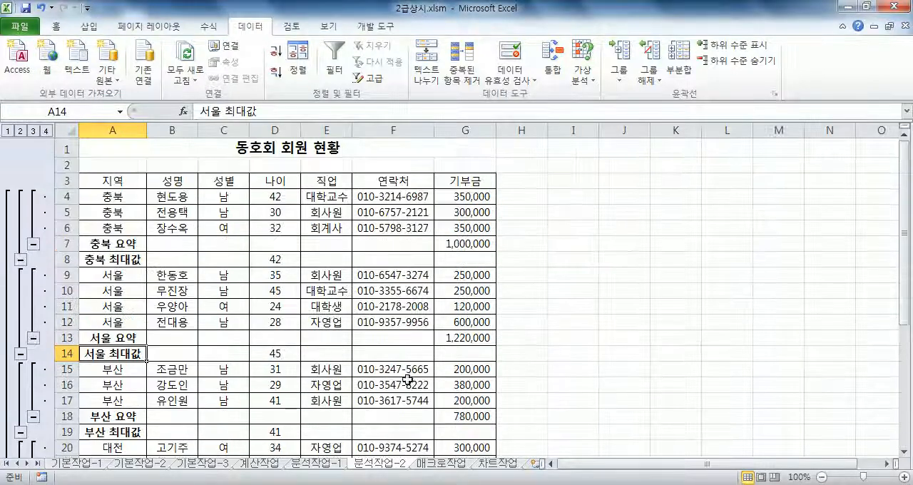
left_click(471, 243)
scroll(453, 288, "down", 6)
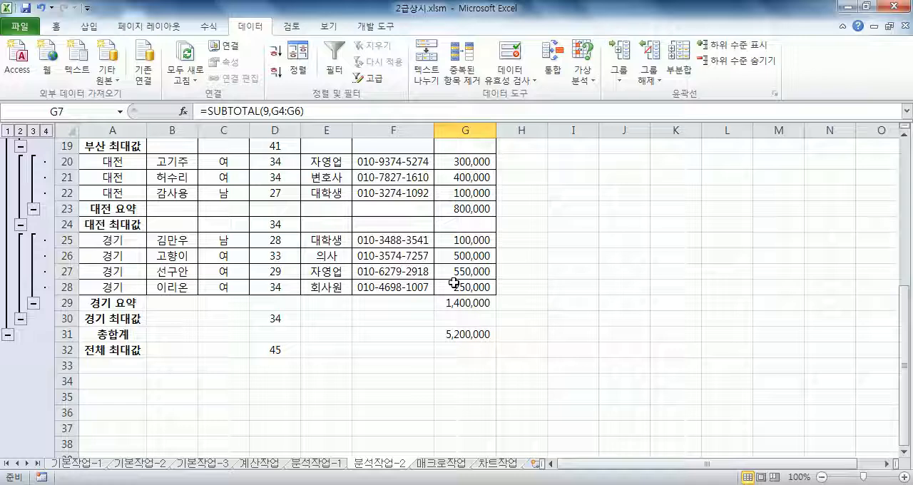
scroll(454, 284, "up", 6)
left_click_drag(107, 147, 470, 384)
scroll(470, 383, "down", 4)
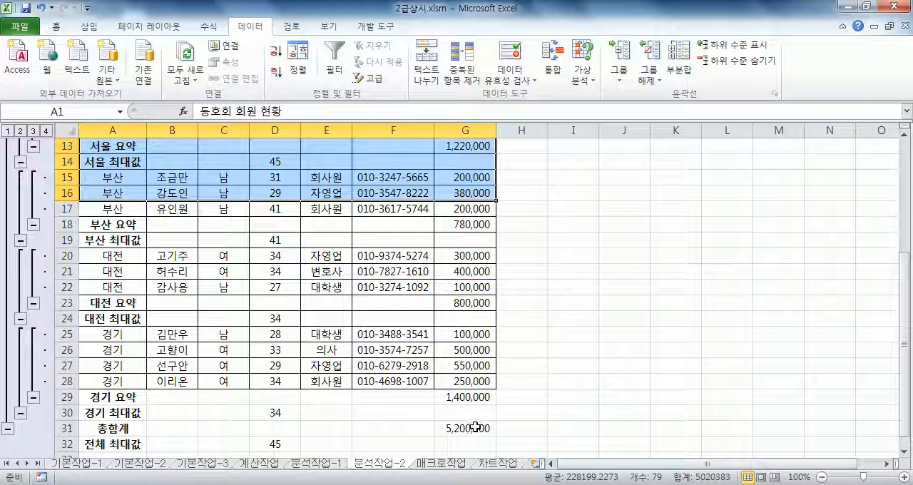
scroll(220, 350, "up", 4)
left_click(112, 197)
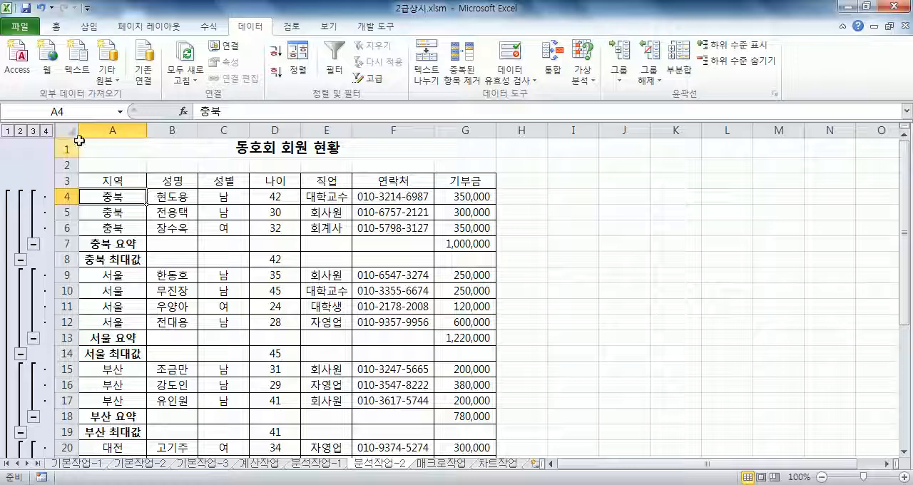
left_click_drag(112, 122, 443, 121)
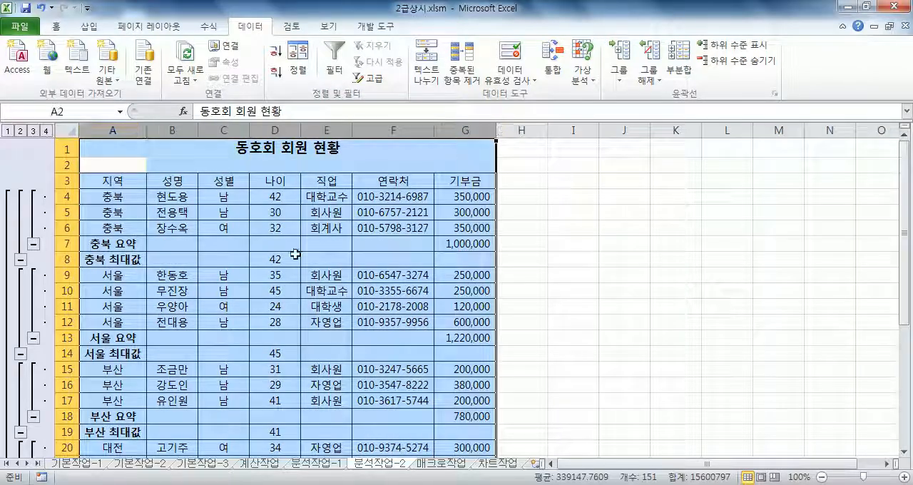
left_click(146, 350)
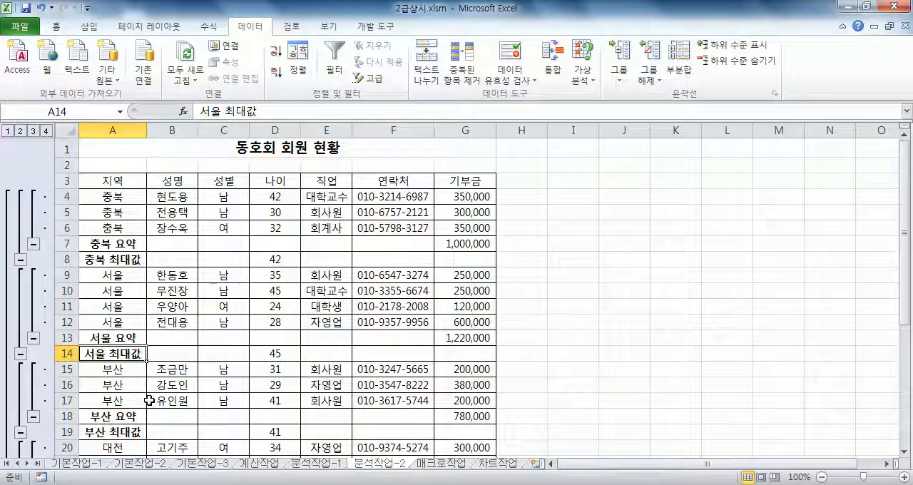
scroll(137, 384, "down", 4)
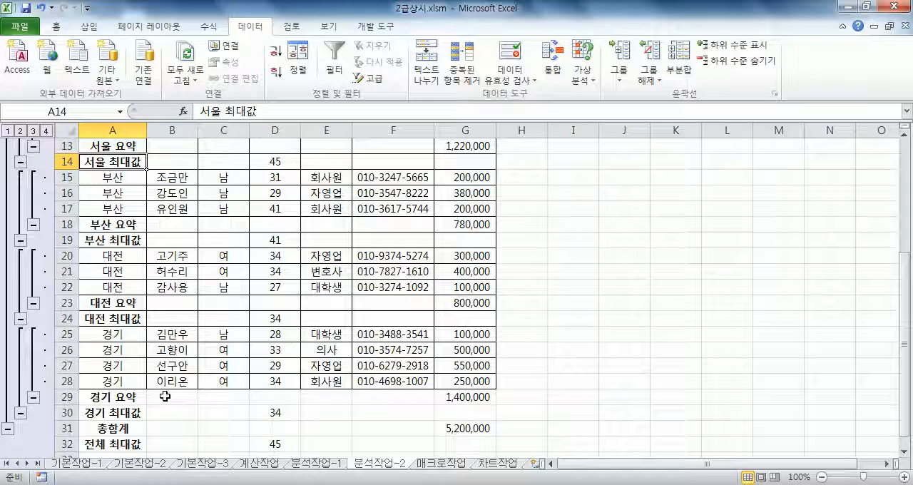
Open the 매크로작업 sheet and identify the total cells D15:F15 and the button area H3:I5.
left_click(425, 465)
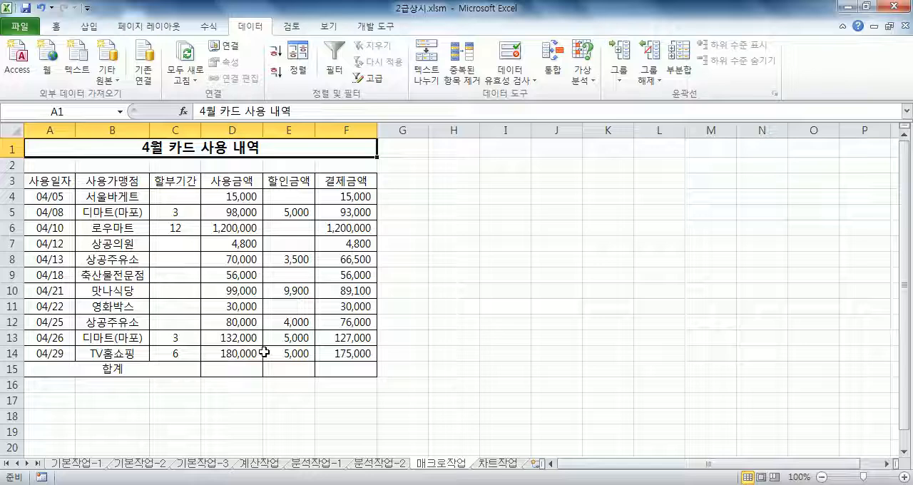
left_click_drag(234, 371, 353, 369)
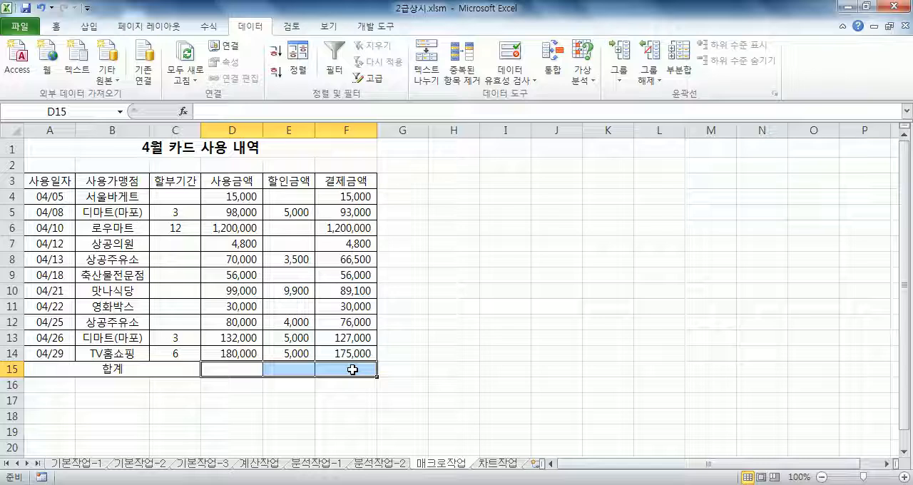
left_click(445, 184)
left_click_drag(445, 184, 495, 211)
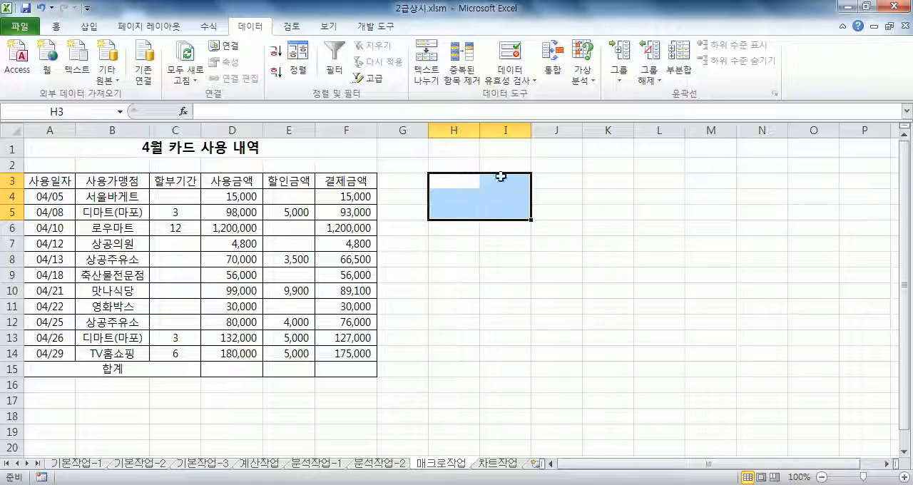
left_click_drag(216, 370, 333, 369)
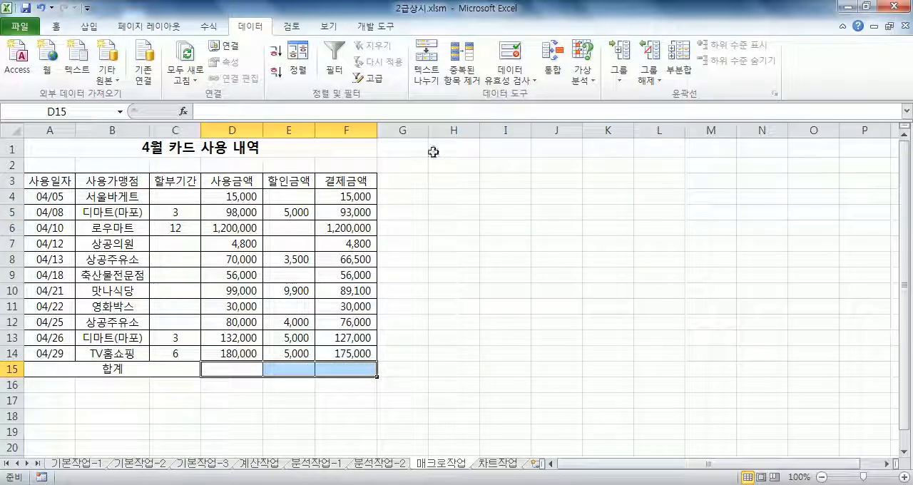
Insert a form control button (단추) that covers cells H3:I5.
left_click_drag(442, 179, 513, 210)
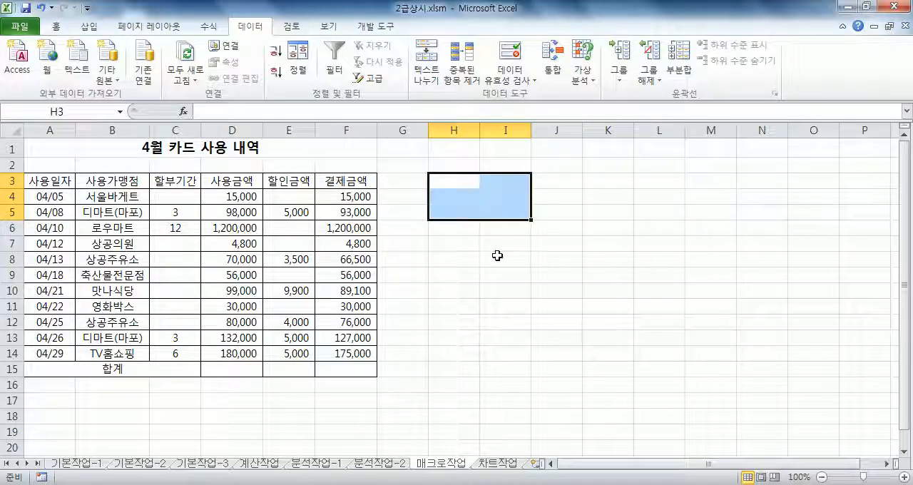
left_click(376, 26)
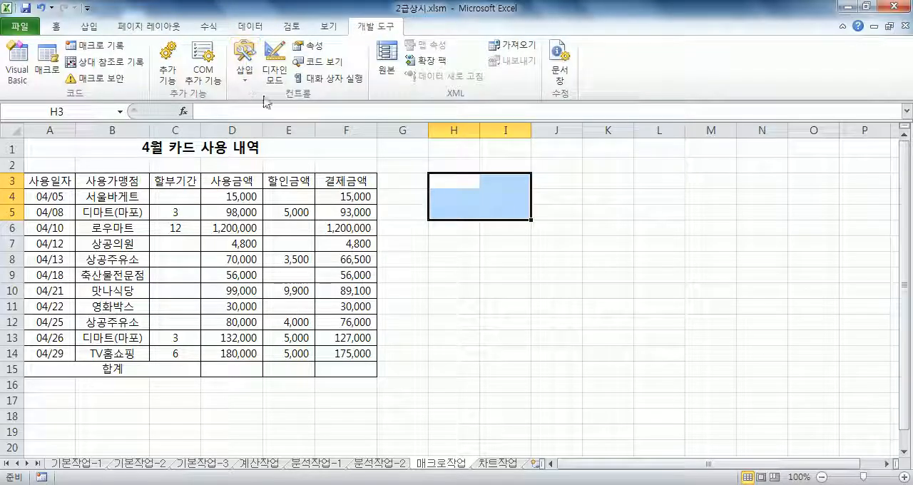
left_click(244, 74)
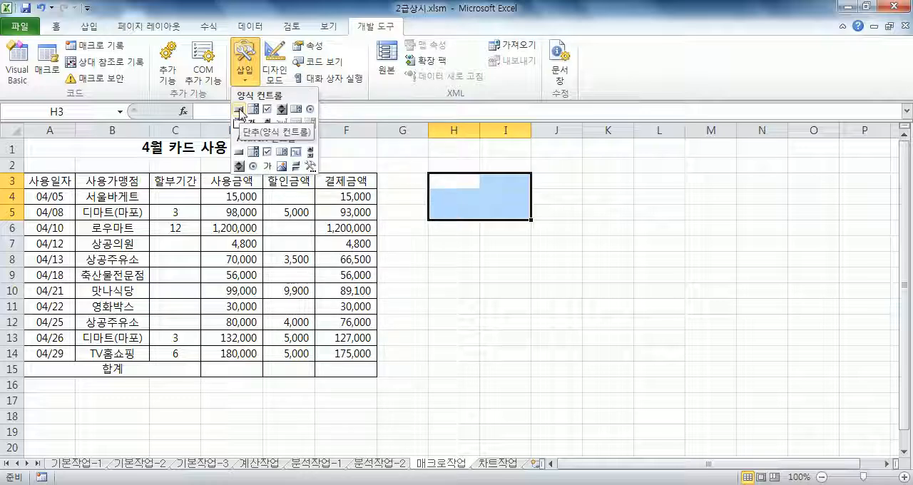
left_click(239, 112)
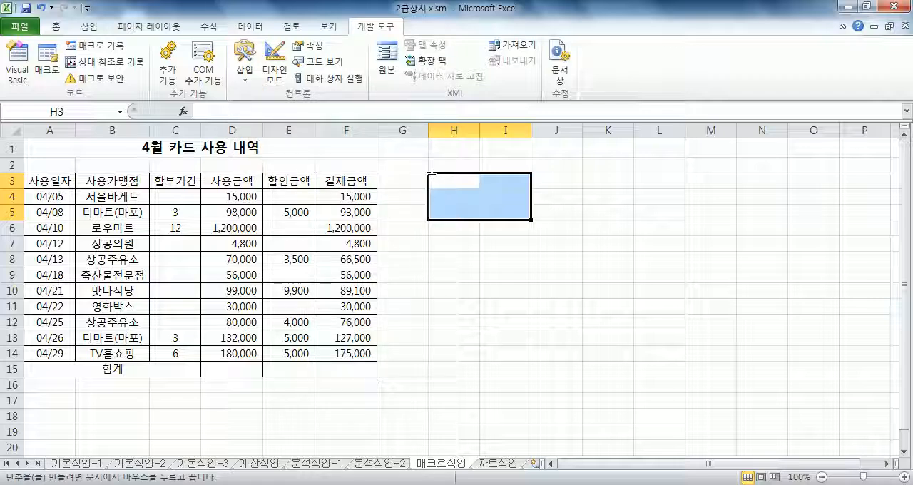
left_click_drag(430, 174, 528, 214)
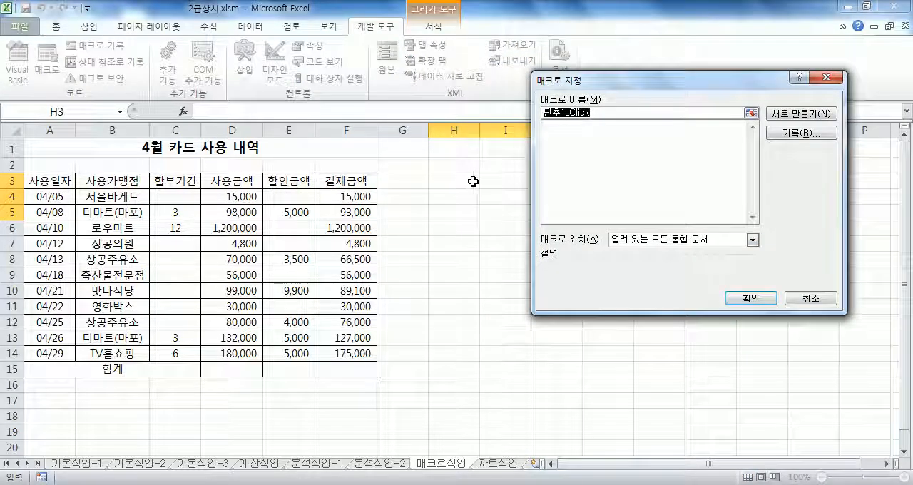
Name the button's macro 합계 and start recording it in the current workbook (현재 통합 문서).
left_click_drag(606, 81, 502, 103)
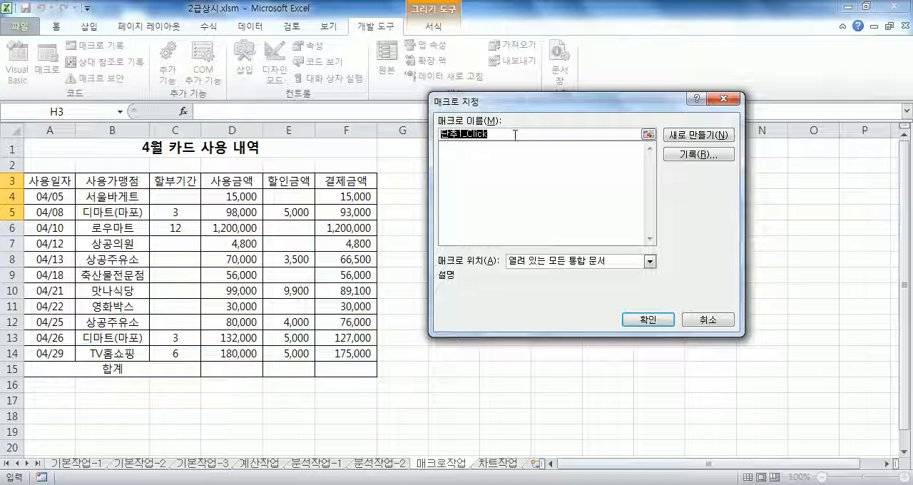
type("gkqrP")
key("BackSpace")
key("BackSpace")
key("BackSpace")
key("BackSpace")
key("BackSpace")
type("합계")
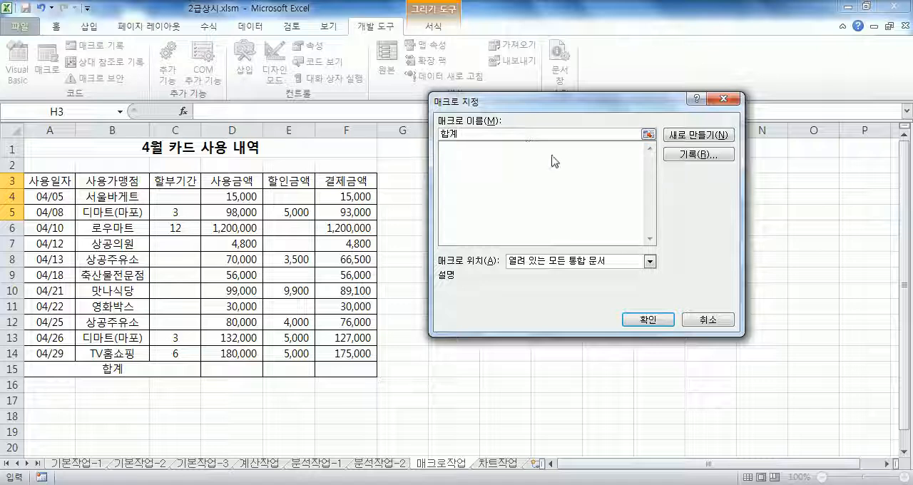
left_click(682, 163)
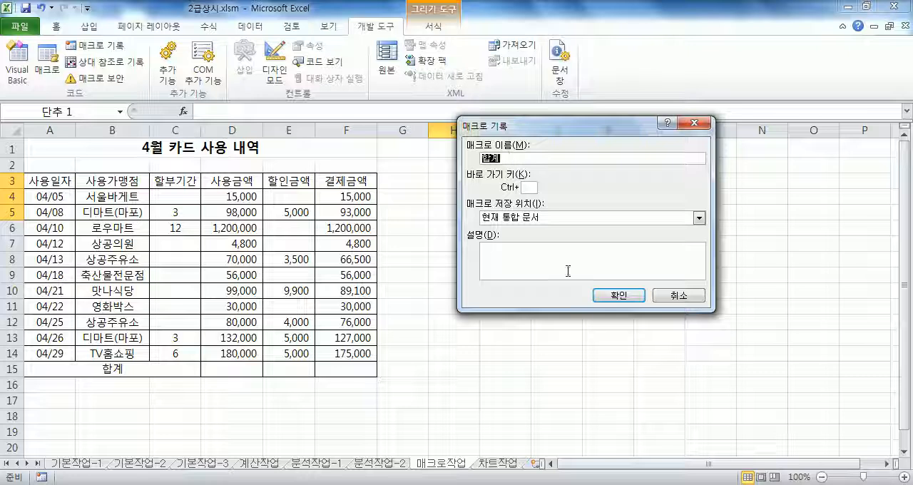
left_click(604, 294)
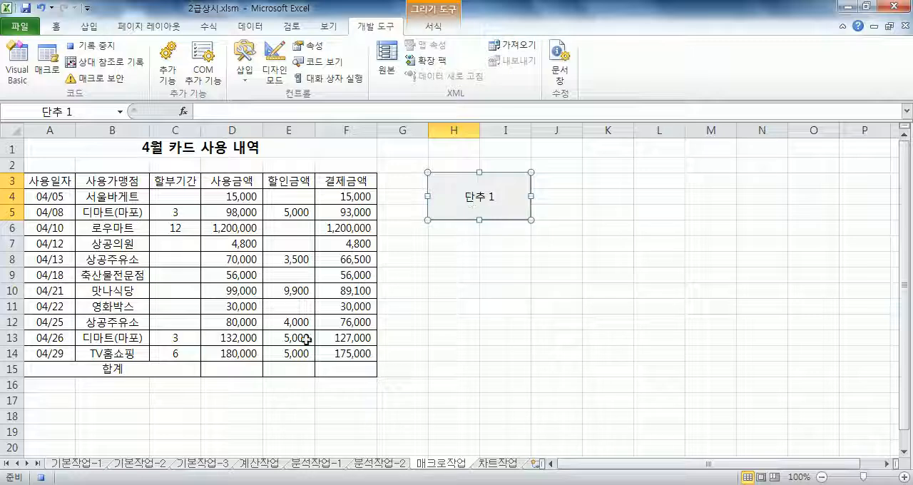
left_click(219, 370)
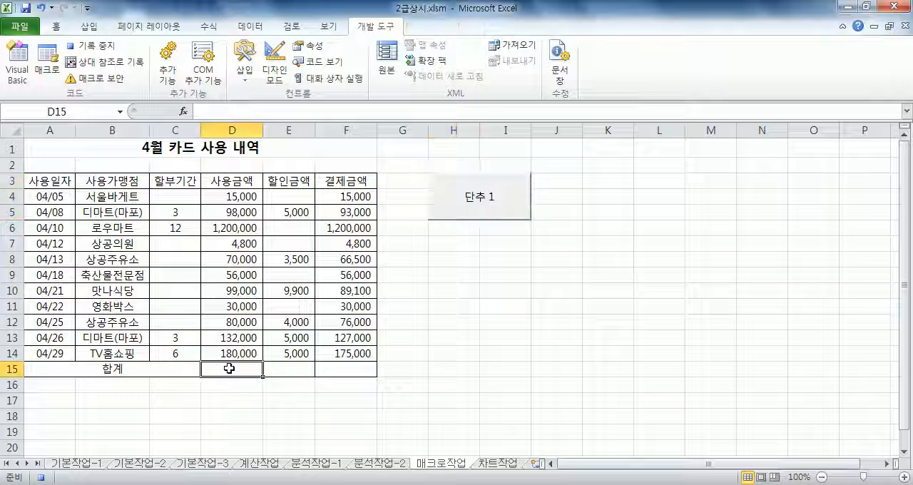
type("=")
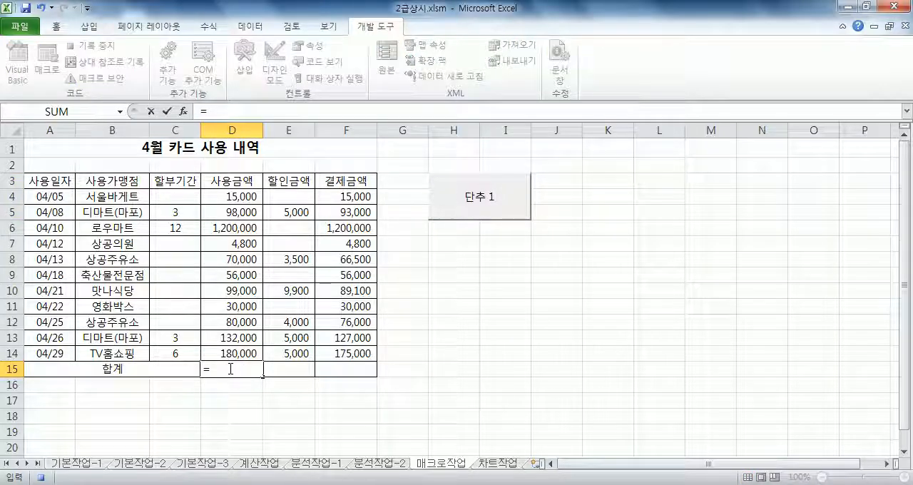
type("SUM")
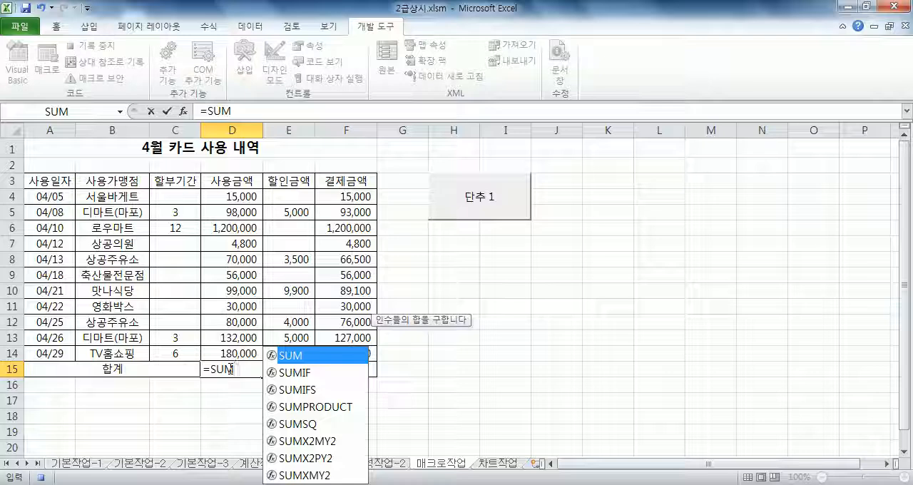
type("(")
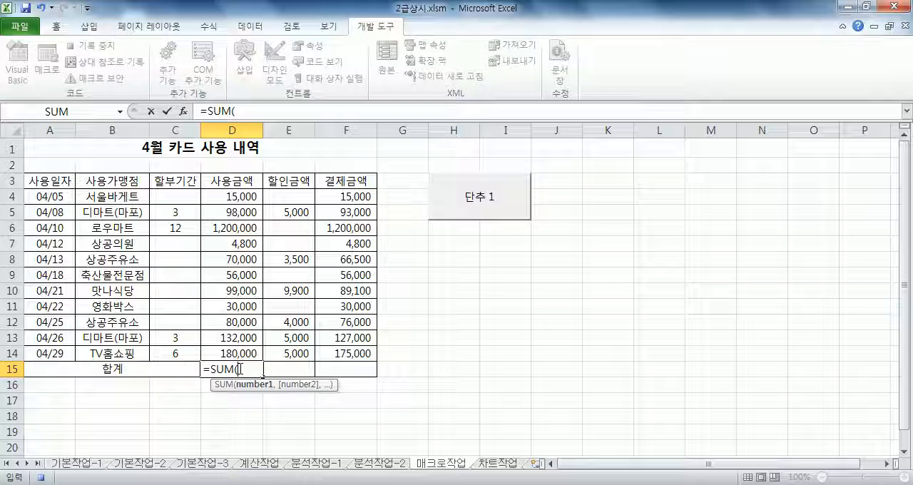
key("BackSpace")
key("BackSpace")
key("BackSpace")
key("BackSpace")
key("BackSpace")
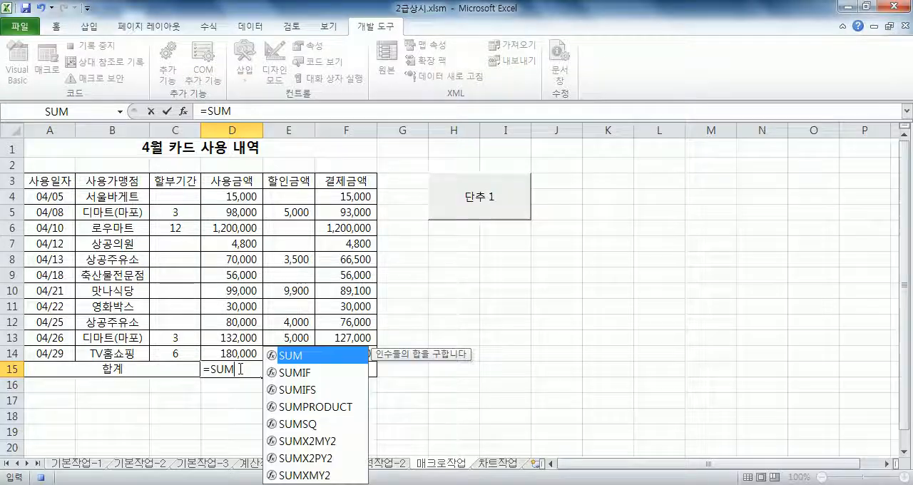
left_click_drag(231, 194, 233, 369)
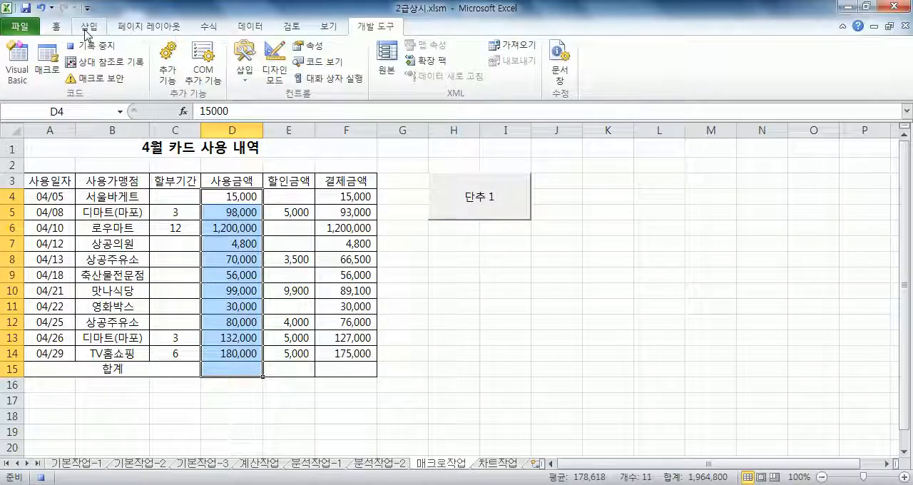
Enter the 사용금액 total in D15 with AutoSum as =SUM(D4:D14).
left_click(218, 368)
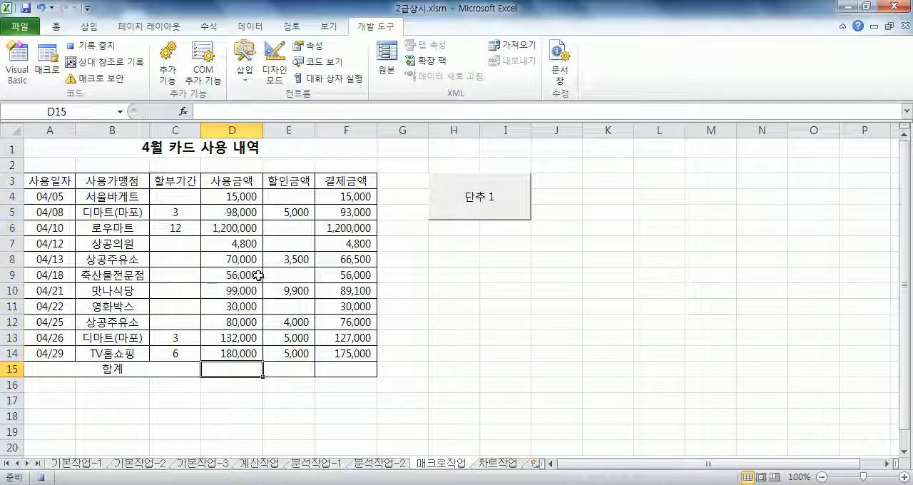
left_click(208, 26)
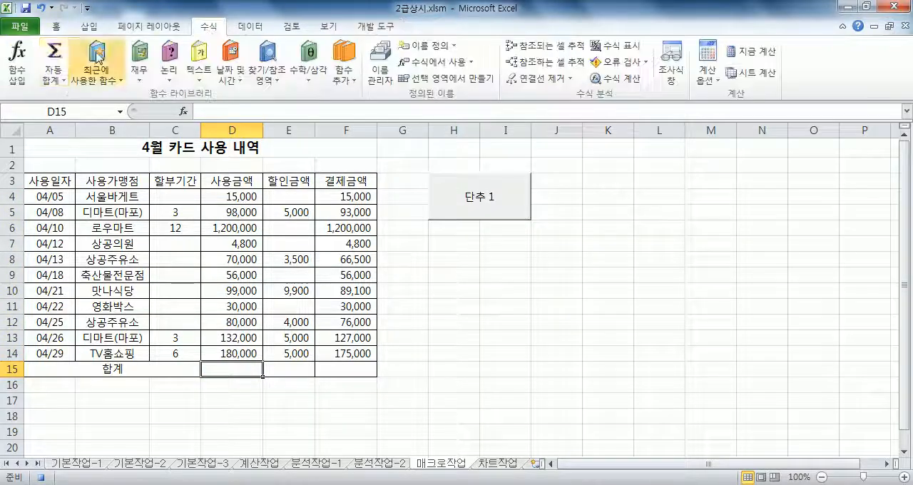
left_click(56, 54)
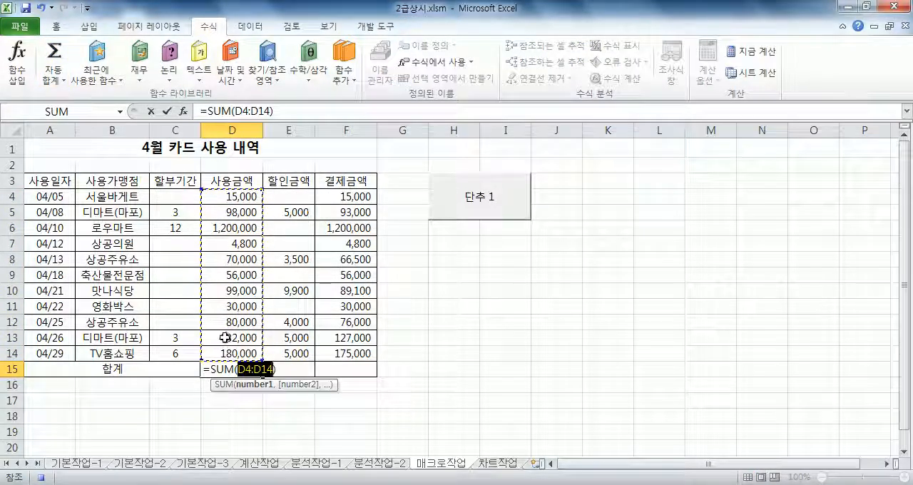
key("Return")
Fill the D15 total formula across to F15 and stop recording the macro.
left_click(251, 369)
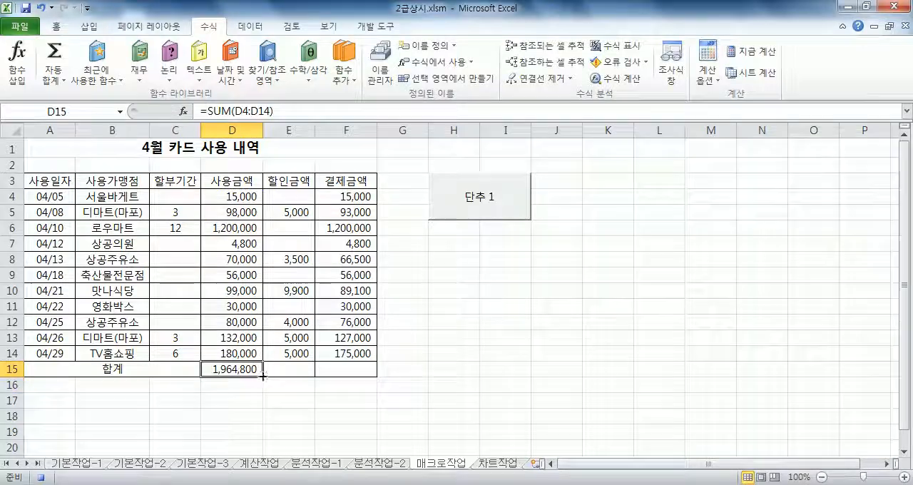
left_click_drag(265, 376, 375, 376)
left_click(406, 372)
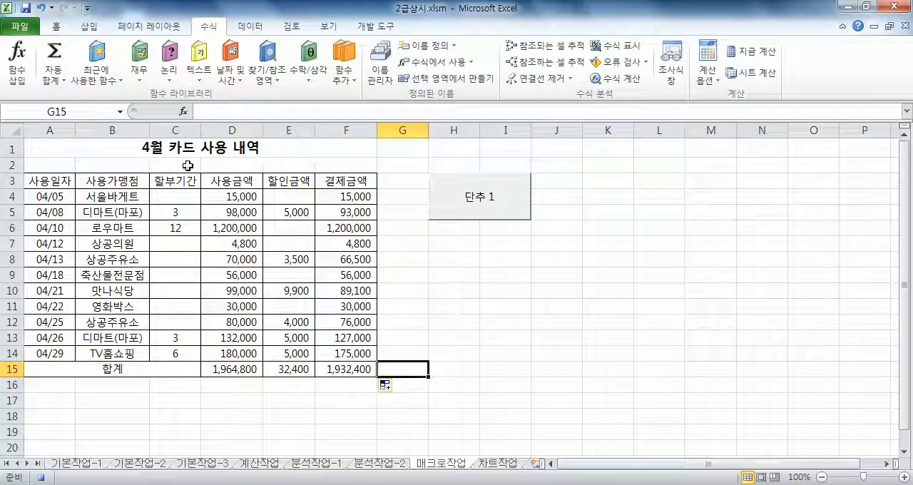
left_click(361, 26)
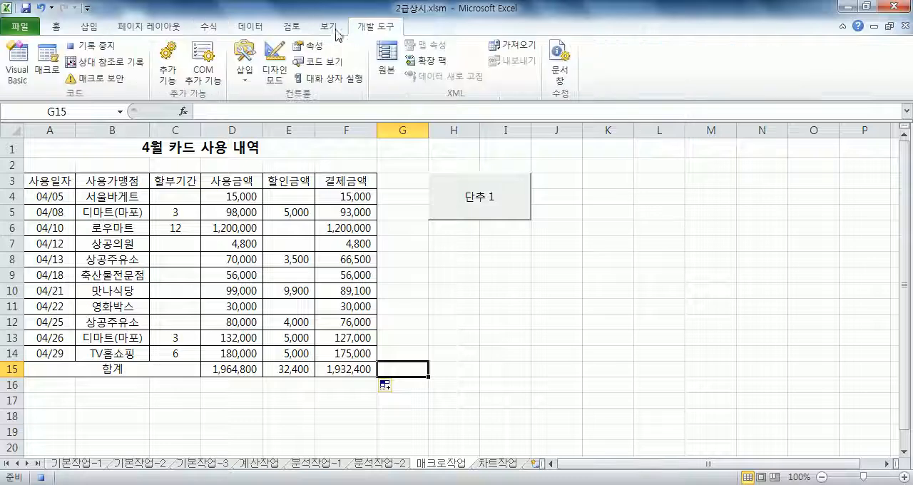
left_click(90, 51)
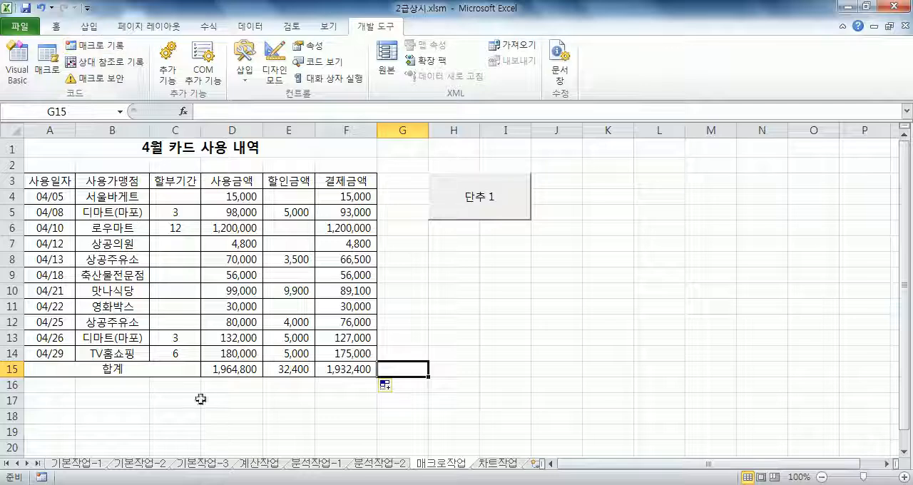
Clear the totals in D15:F15 and test the recorded macro by running it from the new button.
left_click_drag(235, 369, 353, 369)
key("Delete")
left_click(531, 366)
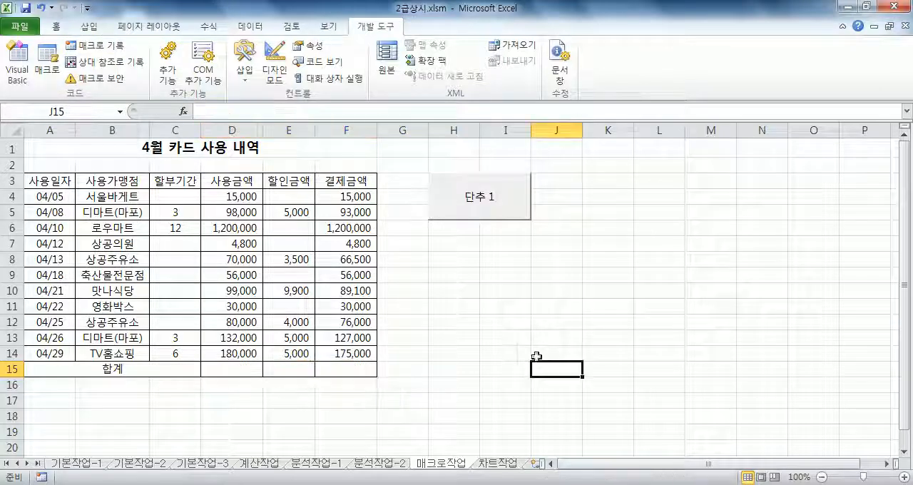
left_click(526, 212)
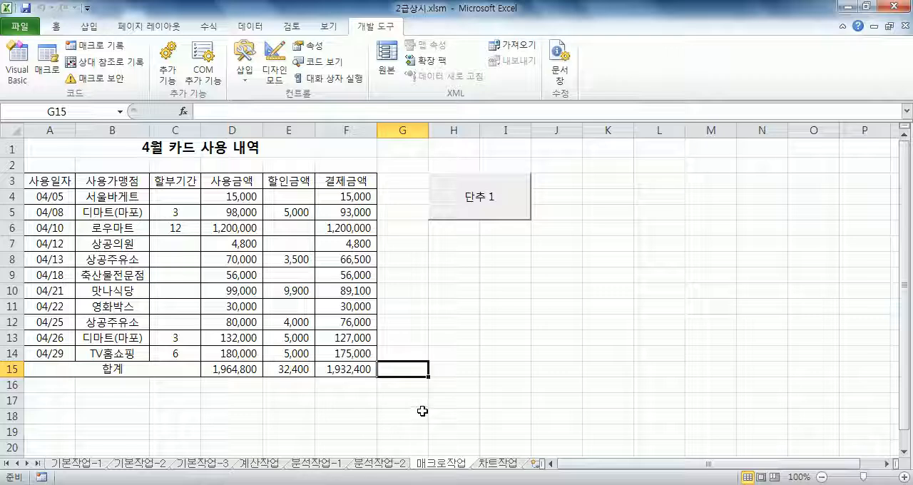
Change the caption of the button over H3:I5 to 합계.
right_click(492, 218)
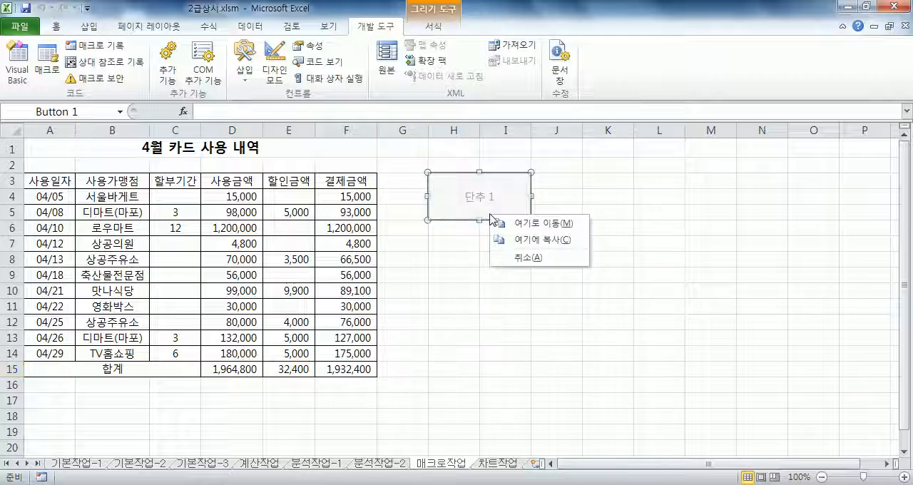
right_click(483, 211)
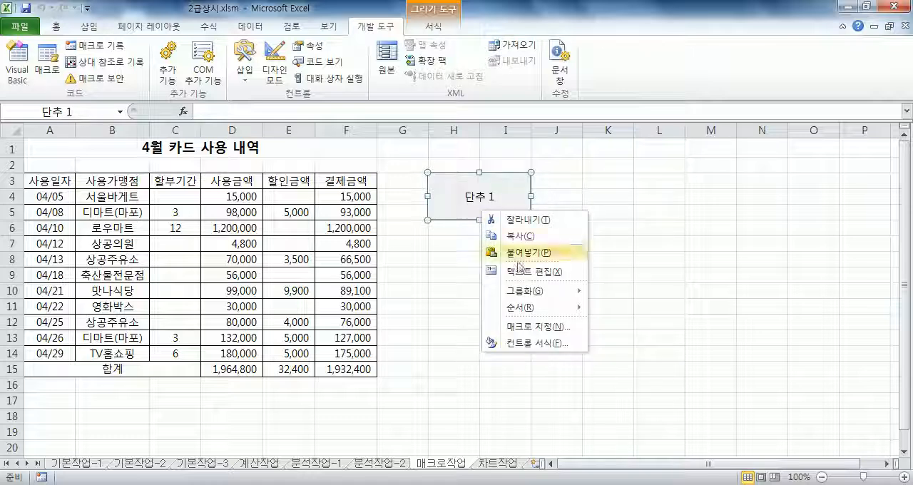
left_click(472, 189)
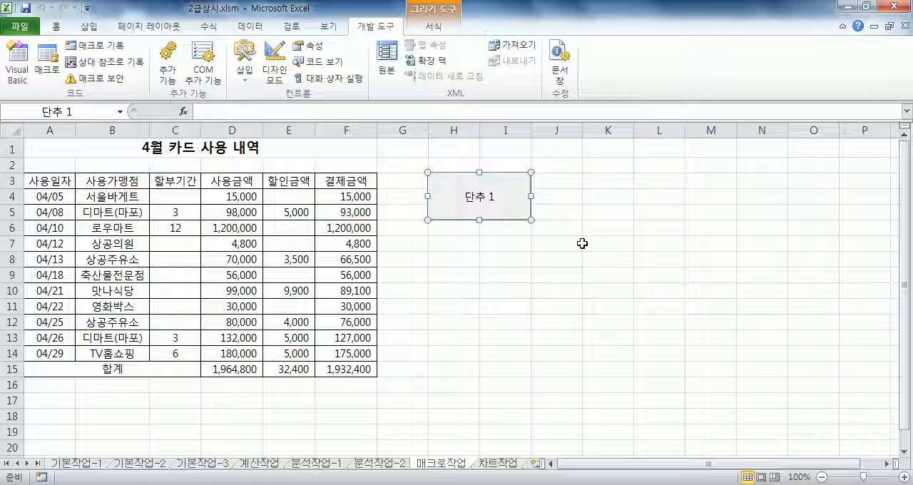
type("GKQ")
key("BackSpace")
key("BackSpace")
key("BackSpace")
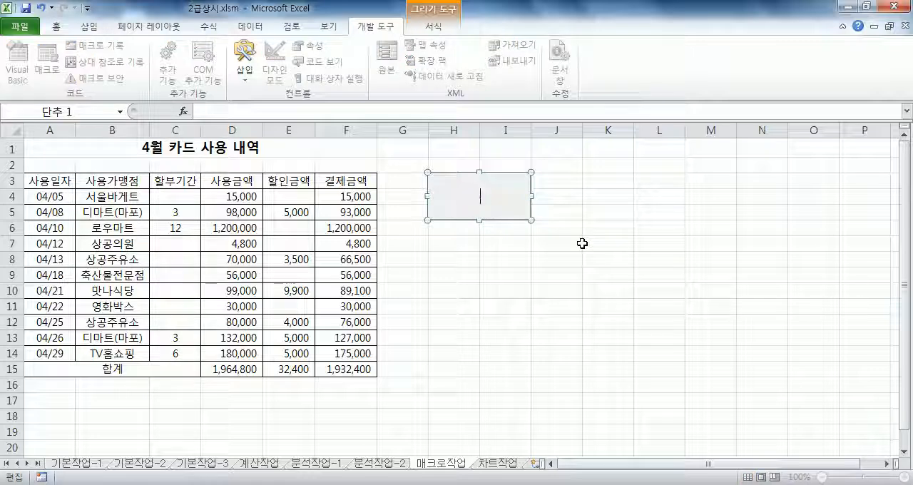
type("합계")
left_click(644, 304)
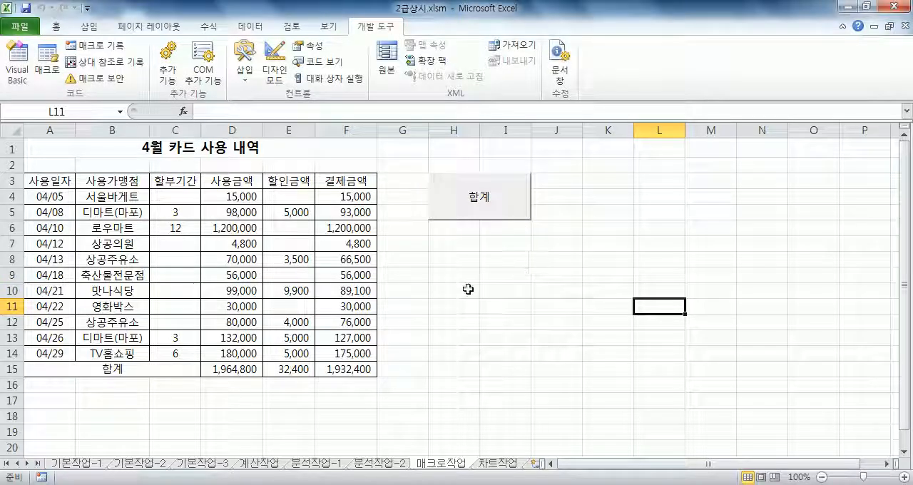
Empty D15:F15 again and recalculate the totals by running the macro from the 합계 button.
left_click_drag(207, 376, 354, 369)
key("Delete")
left_click(495, 341)
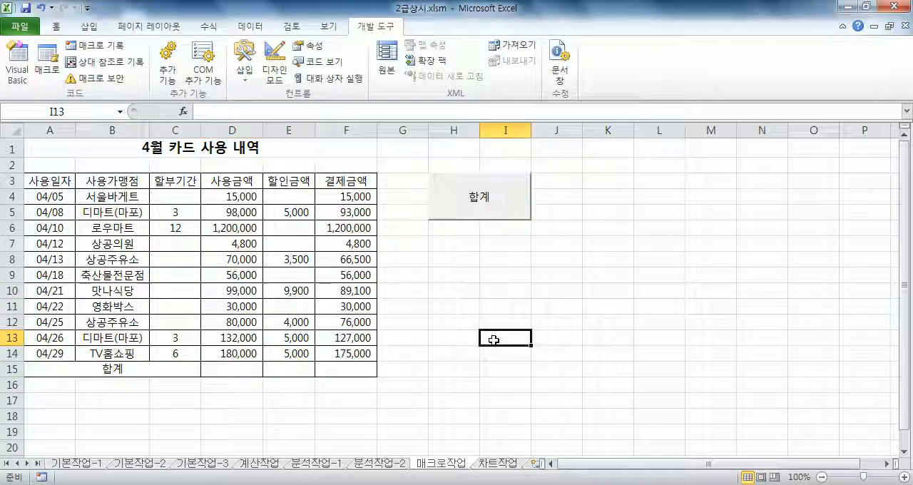
left_click(520, 200)
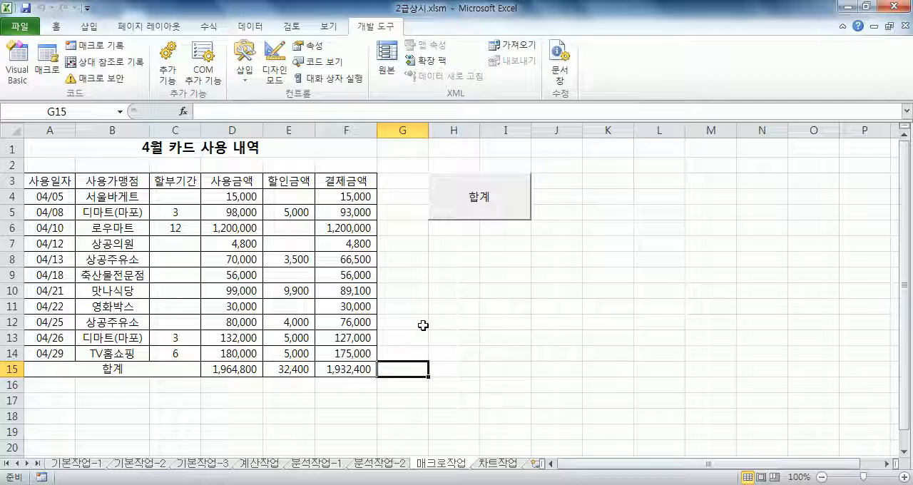
left_click(44, 179)
left_click_drag(44, 179, 343, 180)
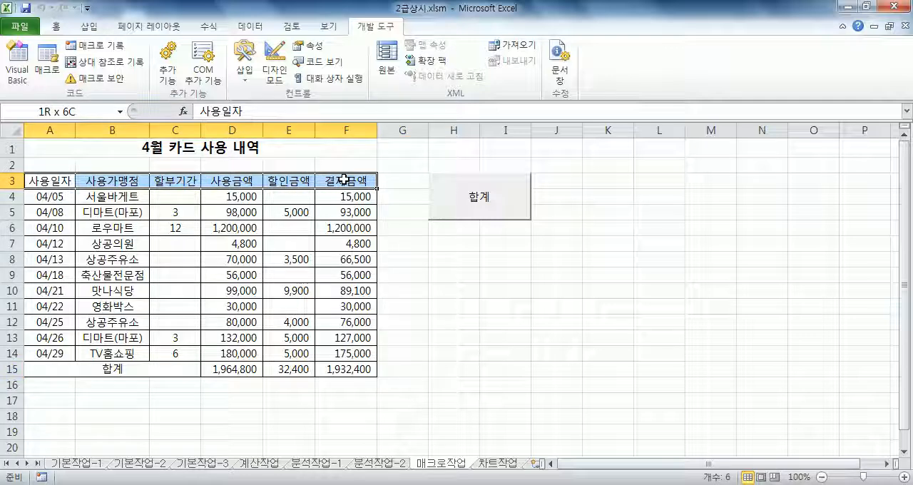
left_click_drag(343, 179, 341, 180)
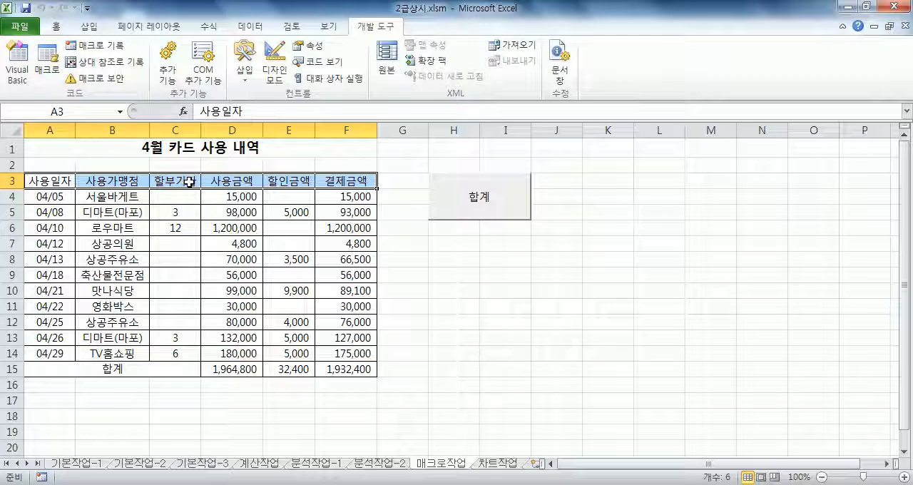
left_click(56, 27)
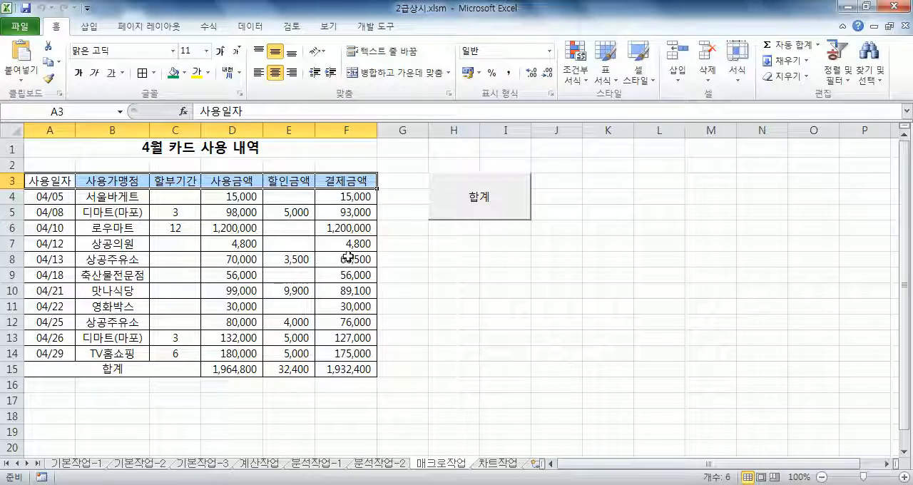
left_click(397, 288)
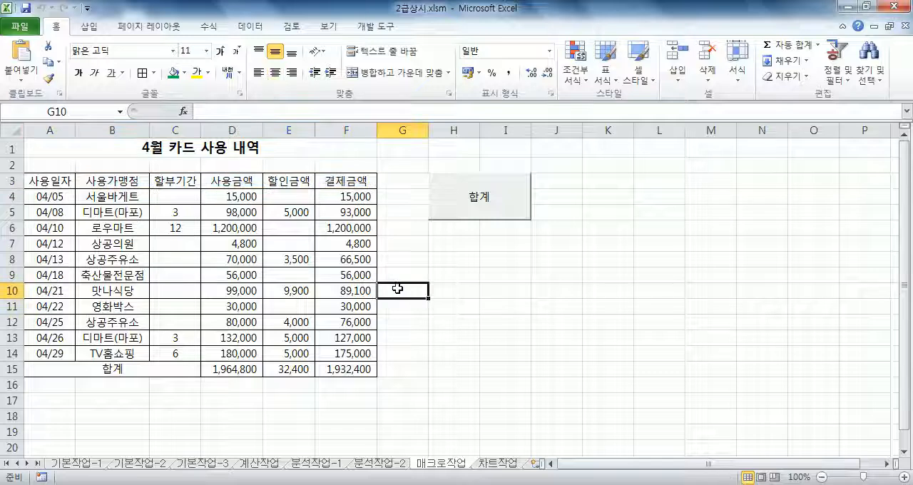
Draw a bevel (빗면) shape exactly over cells H7:I9 and enter 서식 as its text.
left_click_drag(470, 243, 516, 268)
left_click(91, 27)
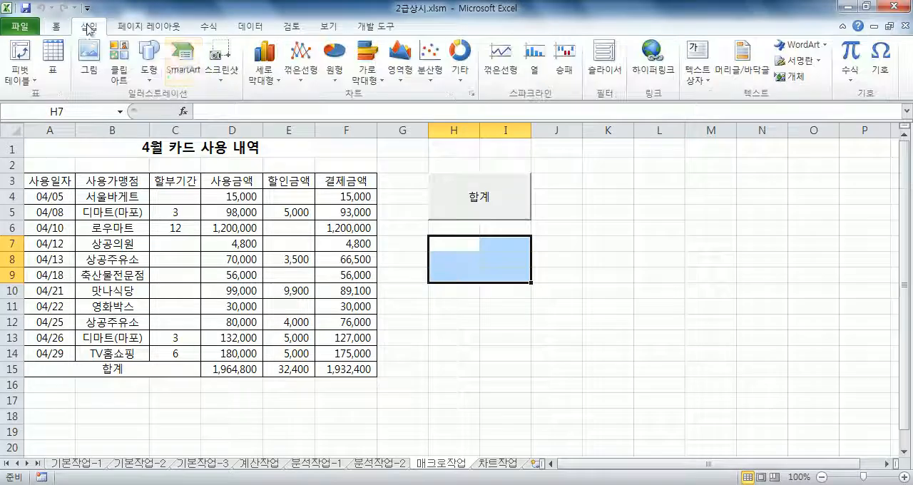
left_click(156, 64)
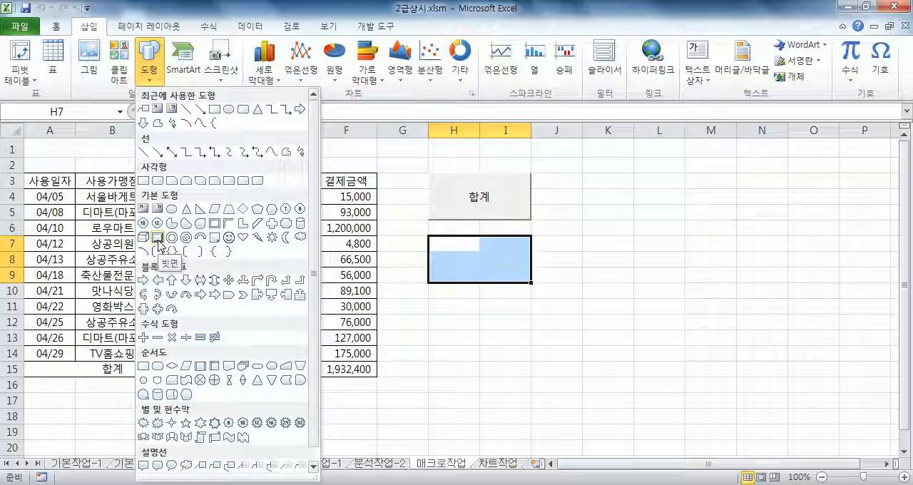
left_click(158, 239)
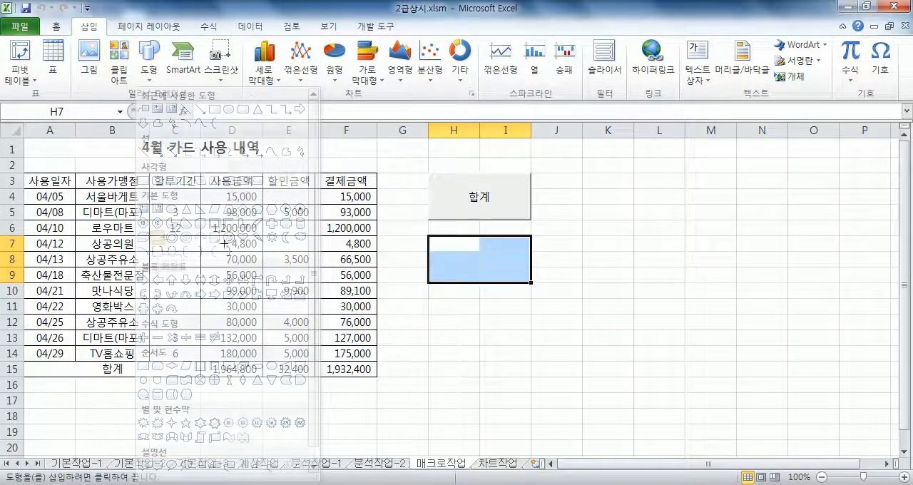
left_click_drag(427, 235, 531, 283)
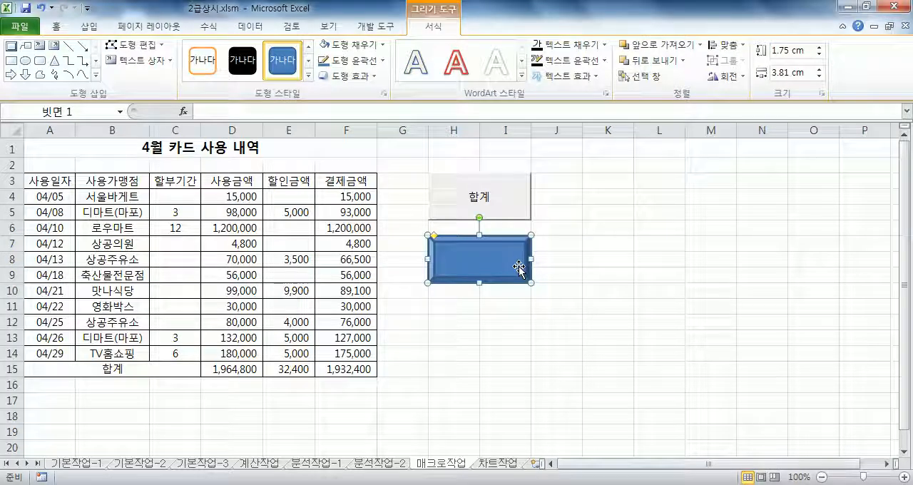
type("서식")
key("Escape")
Try centering the 서식 text horizontally and vertically in the bevel shape, then return it to top-left alignment.
left_click(63, 27)
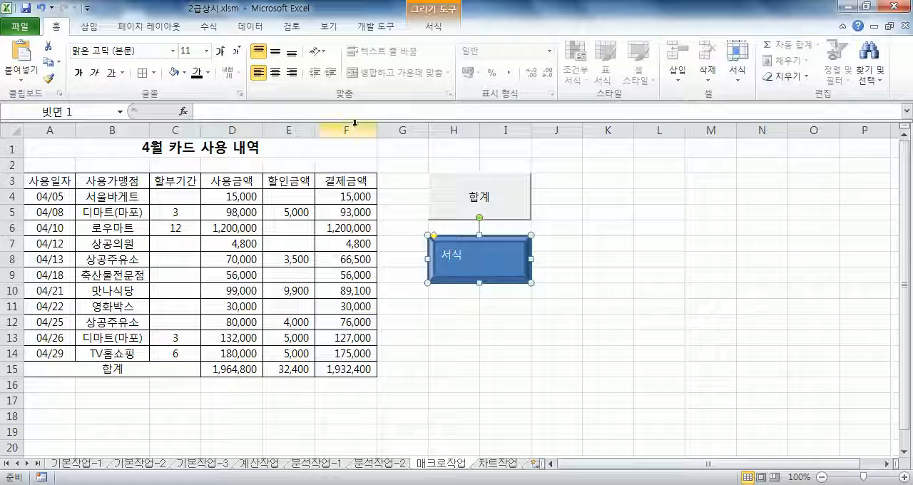
left_click(274, 51)
left_click(274, 73)
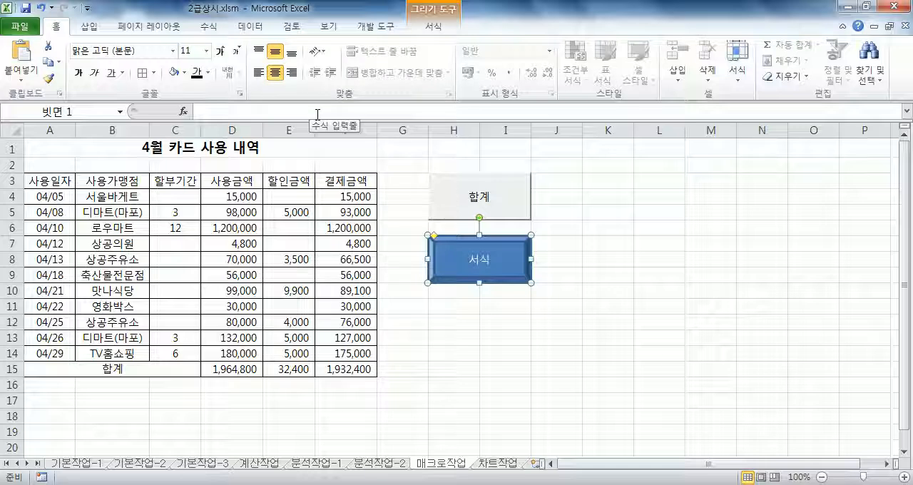
left_click(258, 51)
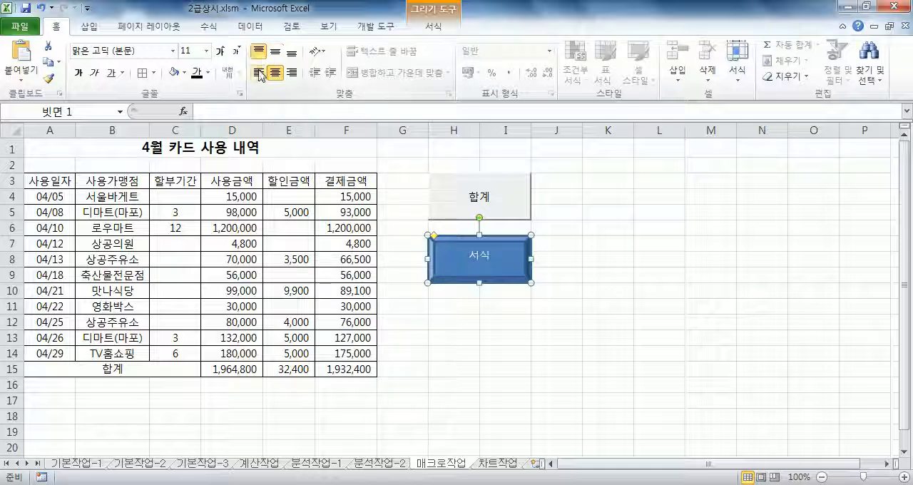
left_click(258, 72)
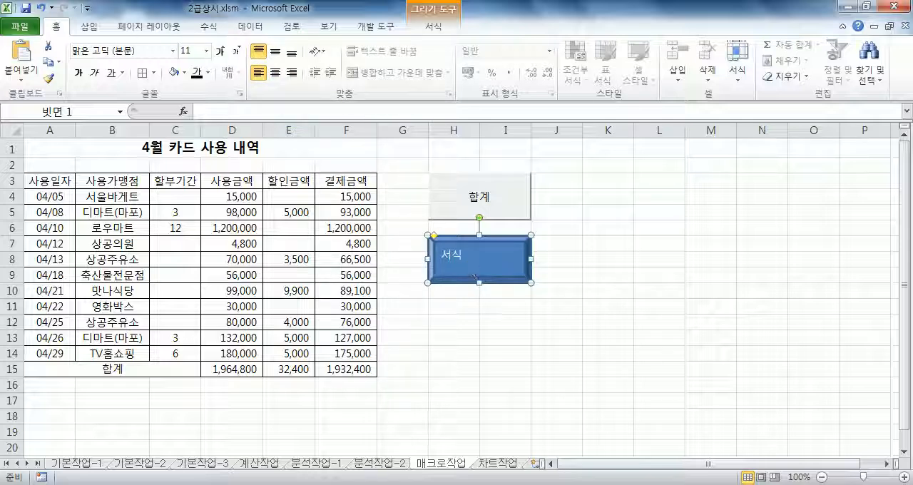
left_click(274, 52)
left_click(274, 72)
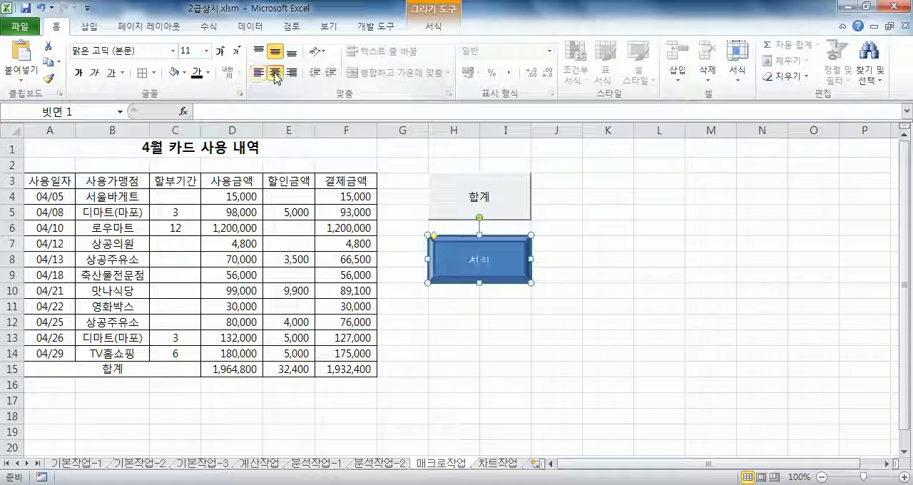
left_click(258, 72)
left_click(258, 51)
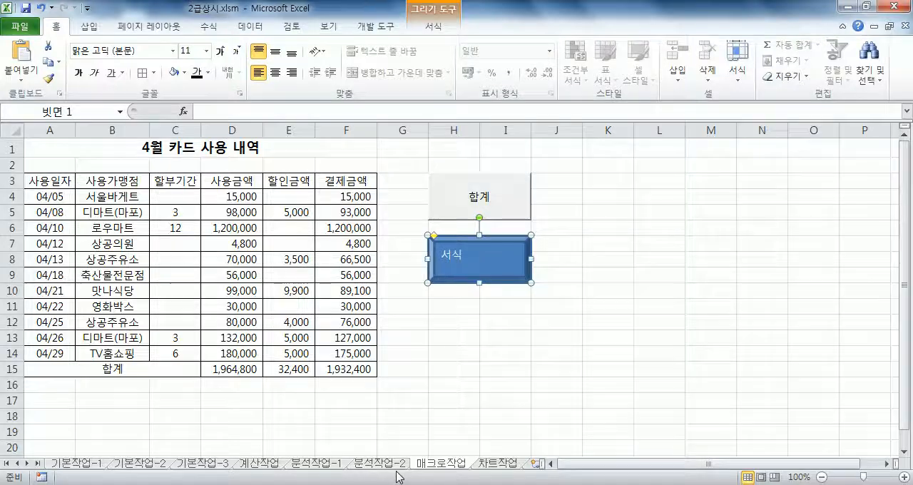
Narrow column G on the 분석작업-2 sheet and autofit its width again.
left_click(368, 473)
scroll(407, 173, "up", 3)
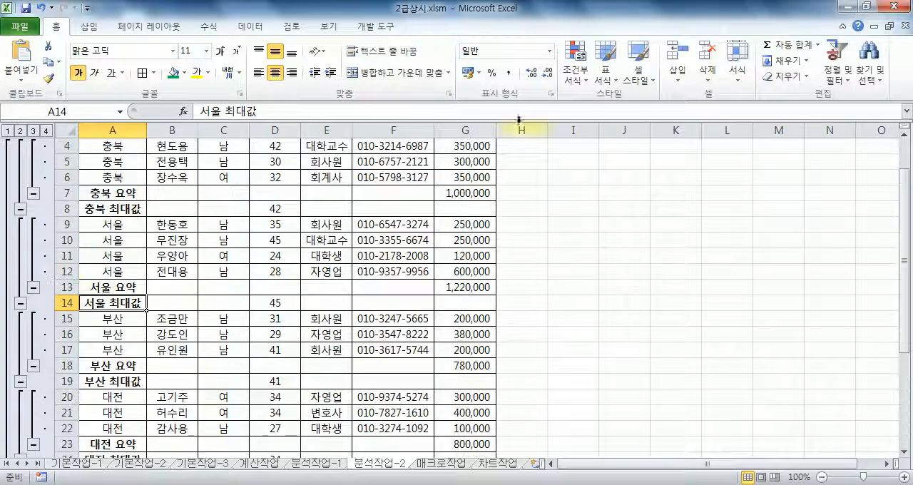
left_click_drag(500, 128, 475, 131)
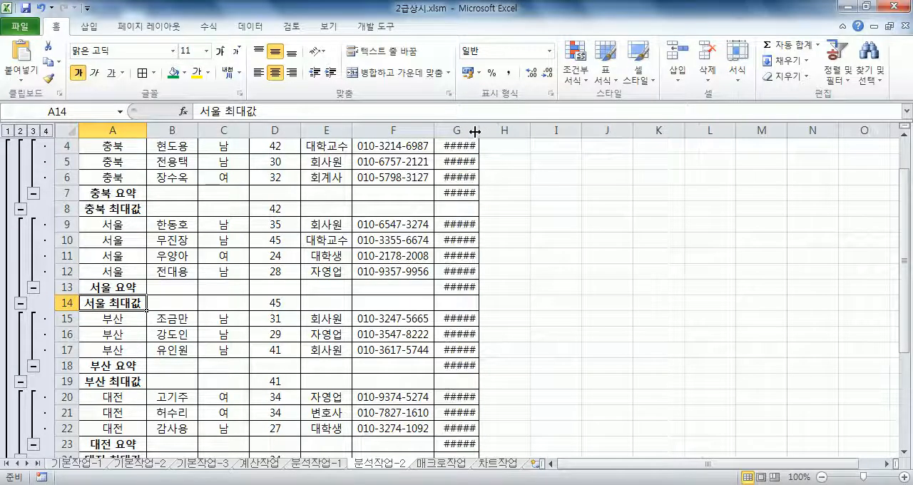
double_click(476, 131)
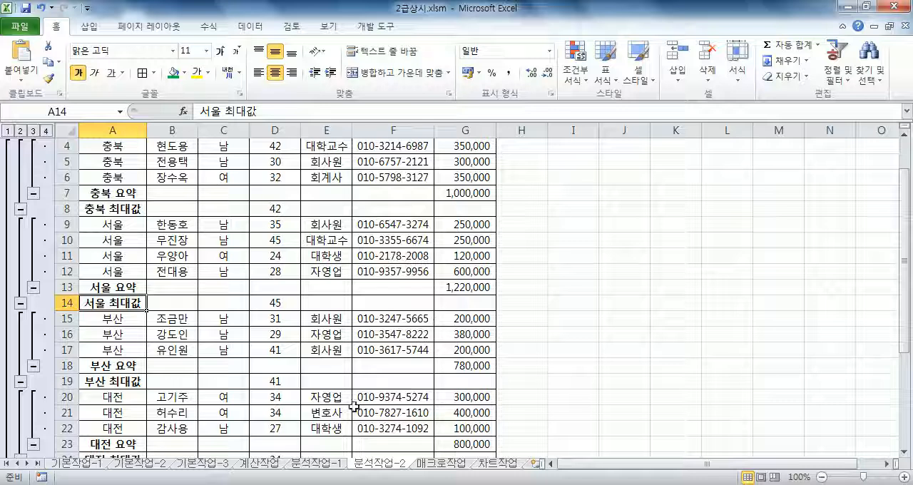
Return to the 매크로작업 sheet and center the bevel shape's text both horizontally and vertically.
left_click(436, 464)
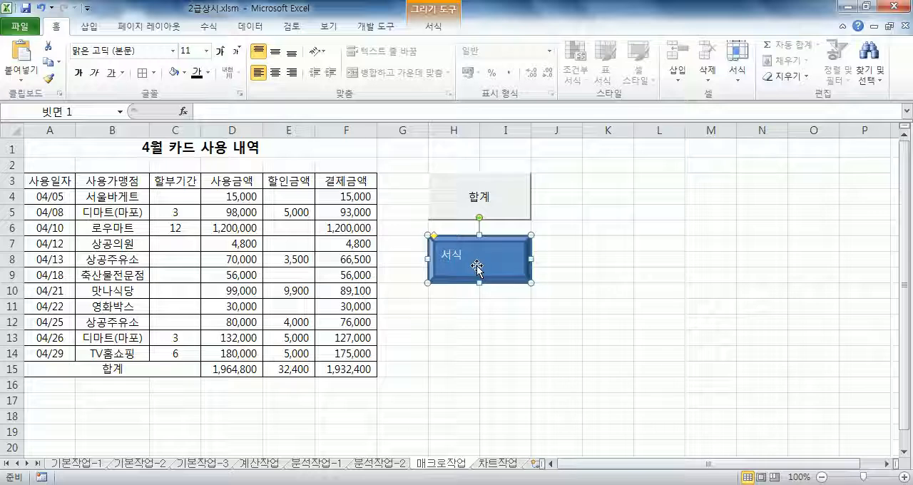
left_click(275, 51)
left_click(273, 73)
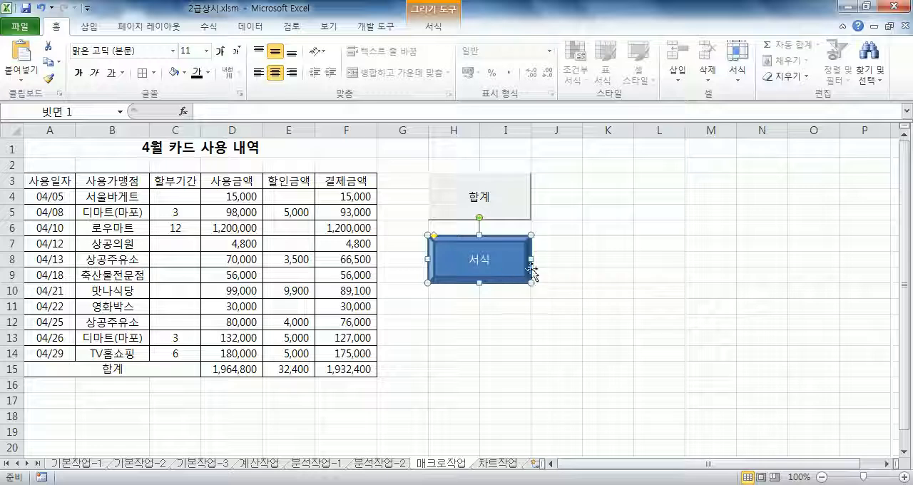
Assign a new macro named 서식 to the bevel shape and start recording it in the current workbook.
right_click(518, 252)
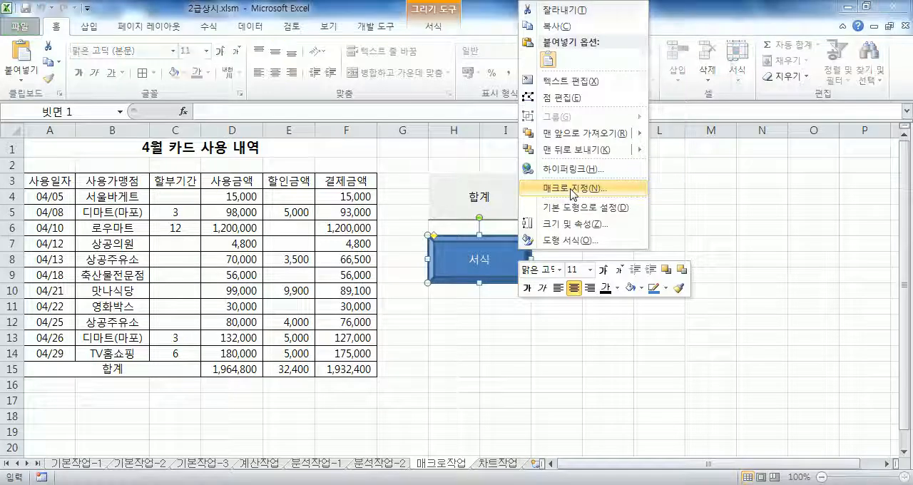
left_click(574, 188)
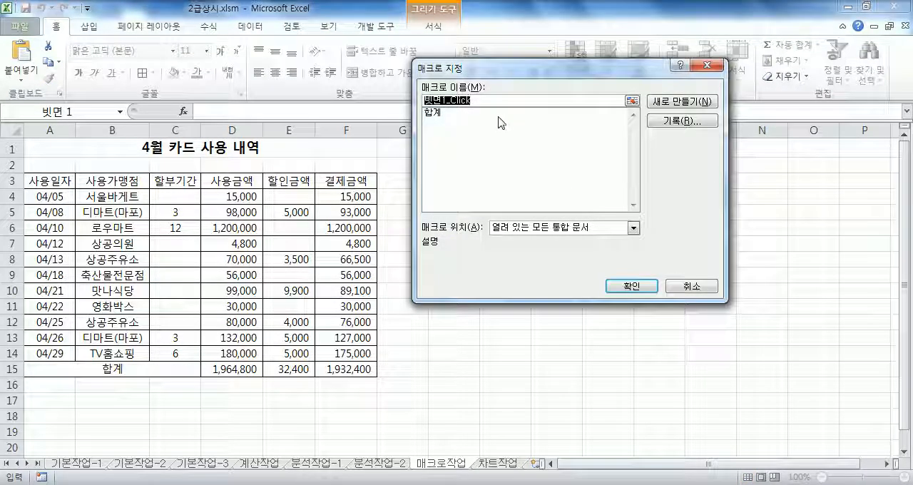
type("tjtlr")
key("BackSpace")
key("BackSpace")
key("BackSpace")
key("BackSpace")
key("BackSpace")
type("서식")
left_click_drag(543, 71, 615, 71)
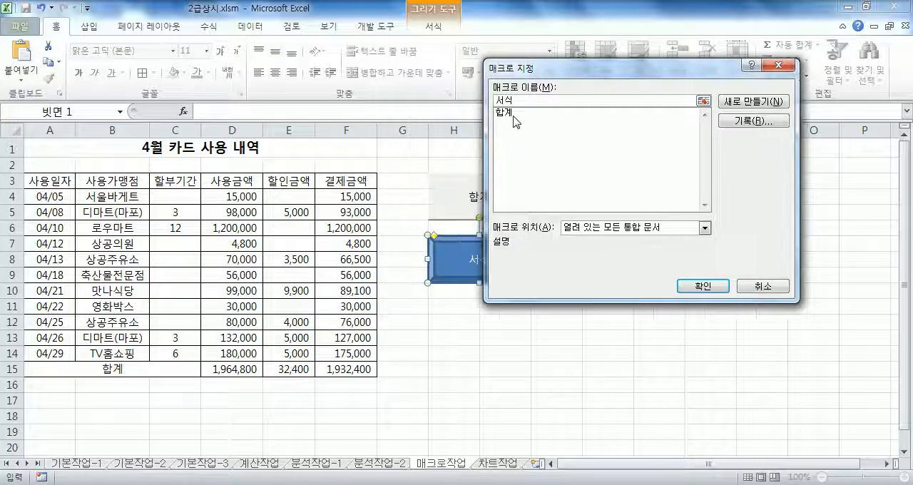
left_click(742, 121)
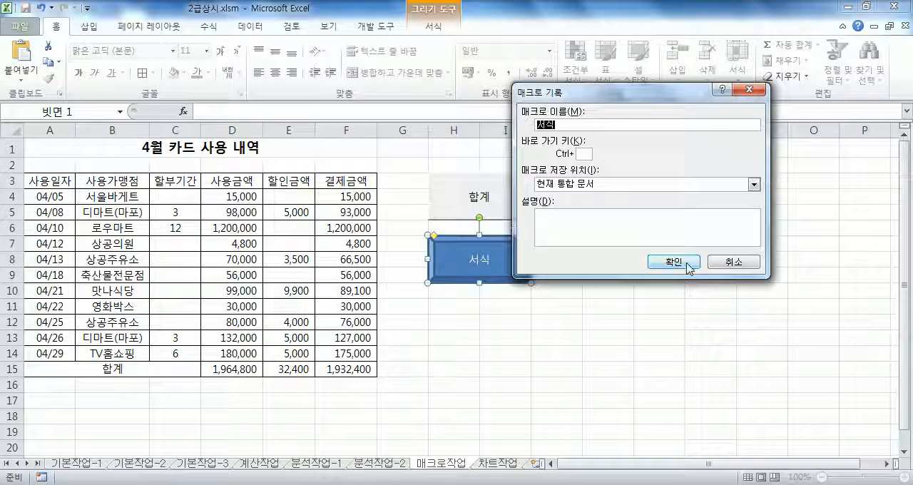
left_click(674, 263)
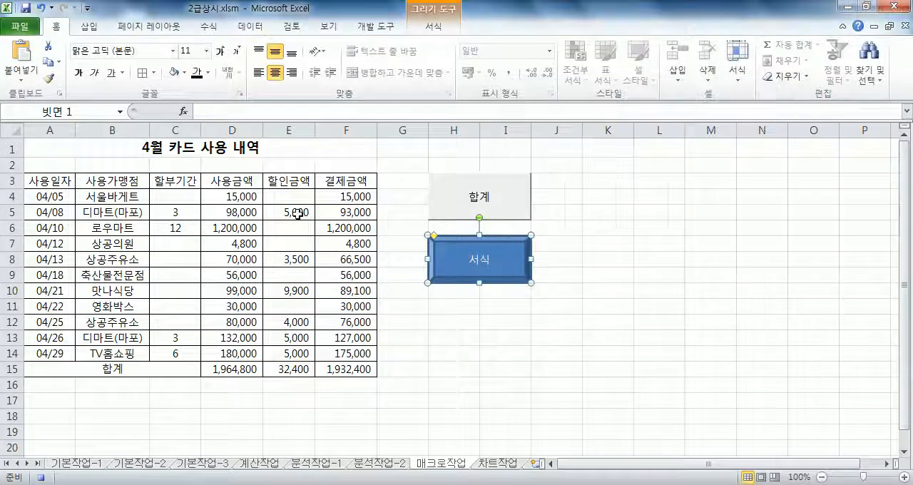
Format the header cells A3:F3 with the standard red font color and the standard blue fill.
left_click_drag(37, 179, 336, 183)
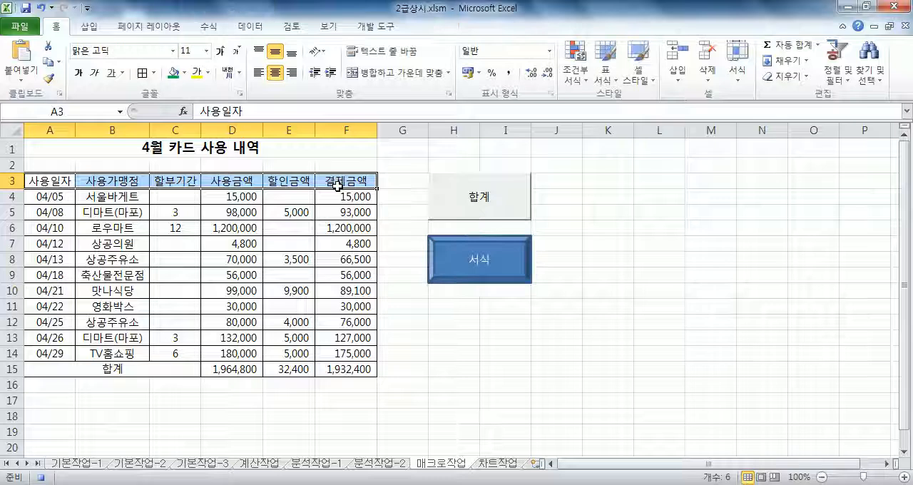
left_click(208, 72)
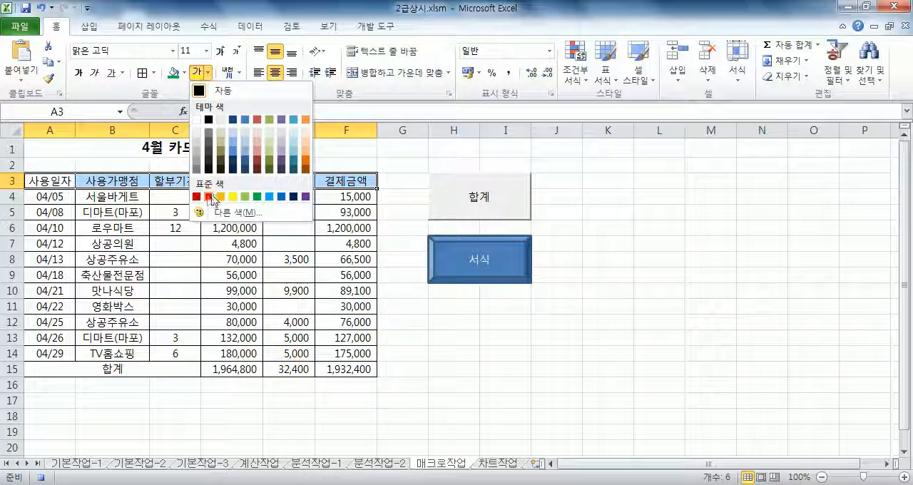
left_click(208, 197)
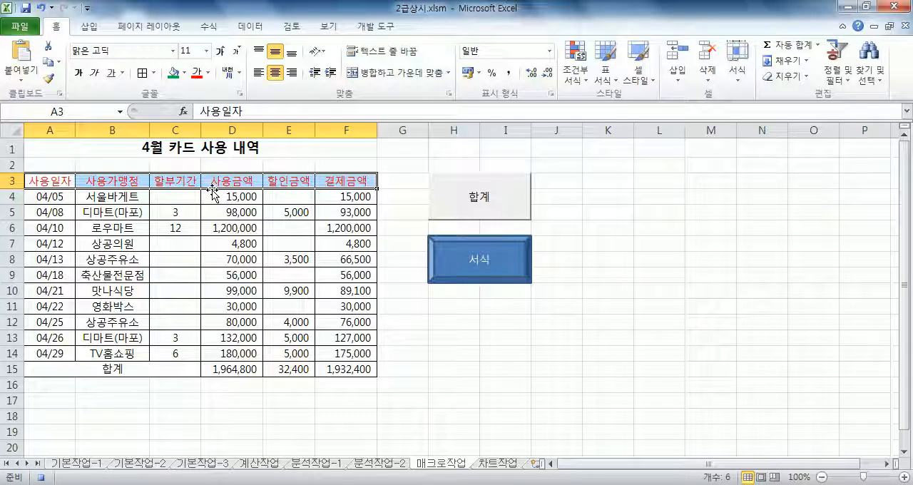
left_click(185, 73)
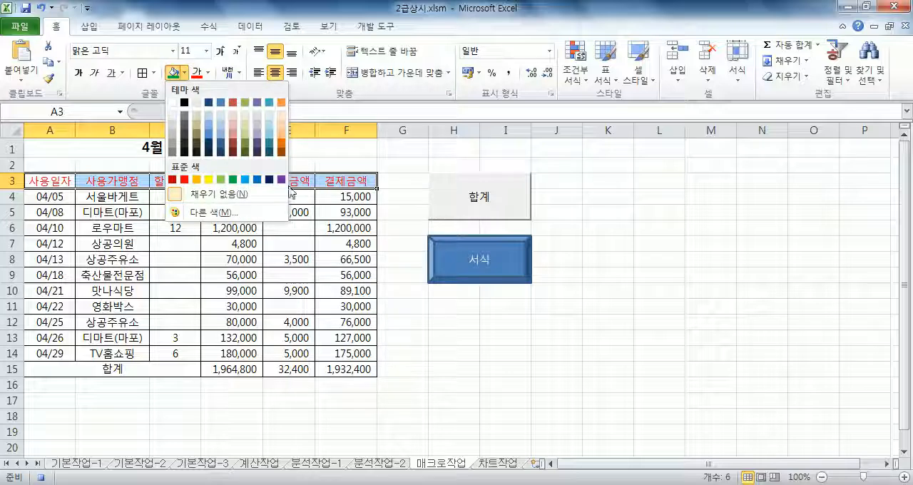
left_click(256, 179)
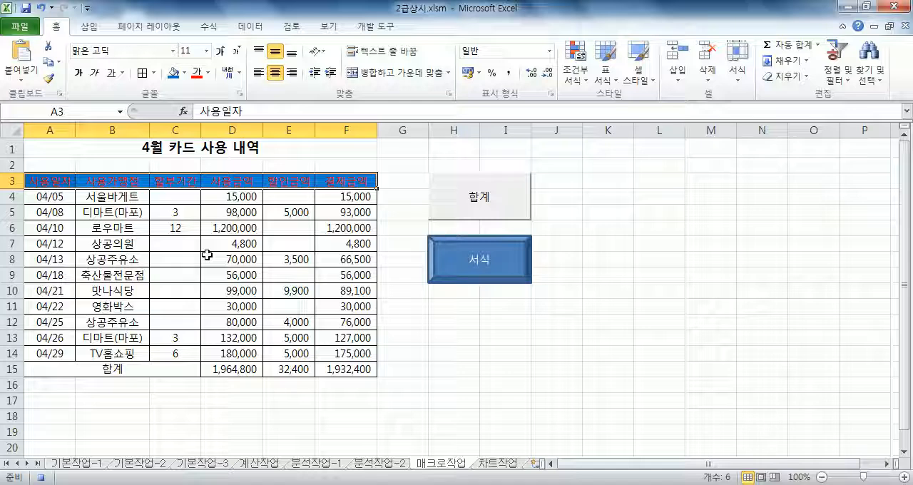
Select the title cell A1 and stop recording the 서식 macro.
left_click(83, 154)
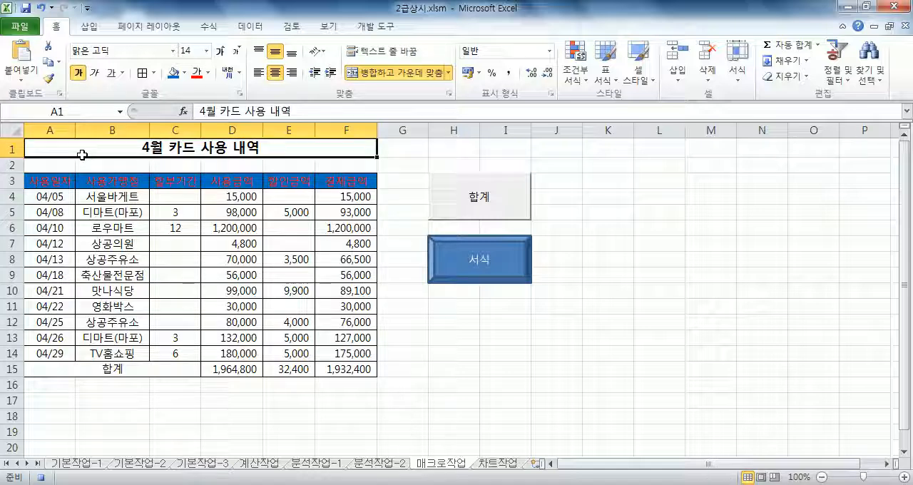
left_click(367, 27)
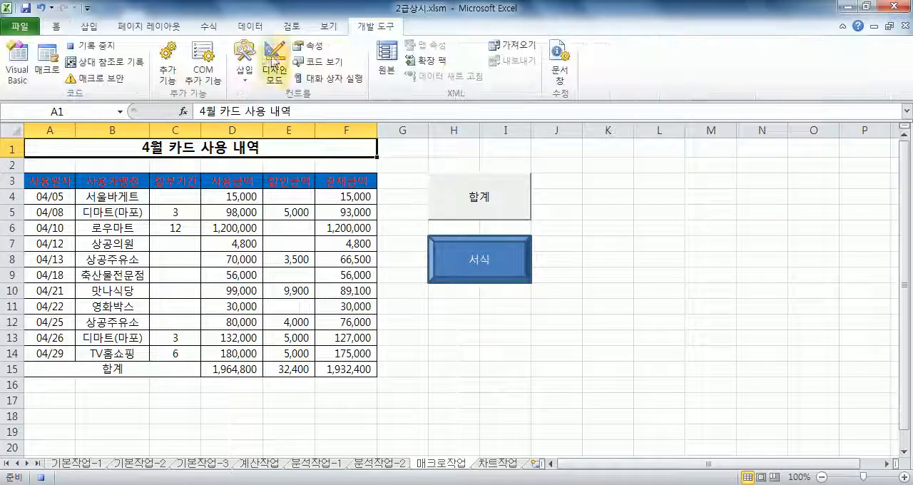
left_click(104, 52)
Reset A3:F3 to no fill and automatic font color, then test the 서식 macro by running it from the bevel shape.
left_click_drag(57, 183, 355, 180)
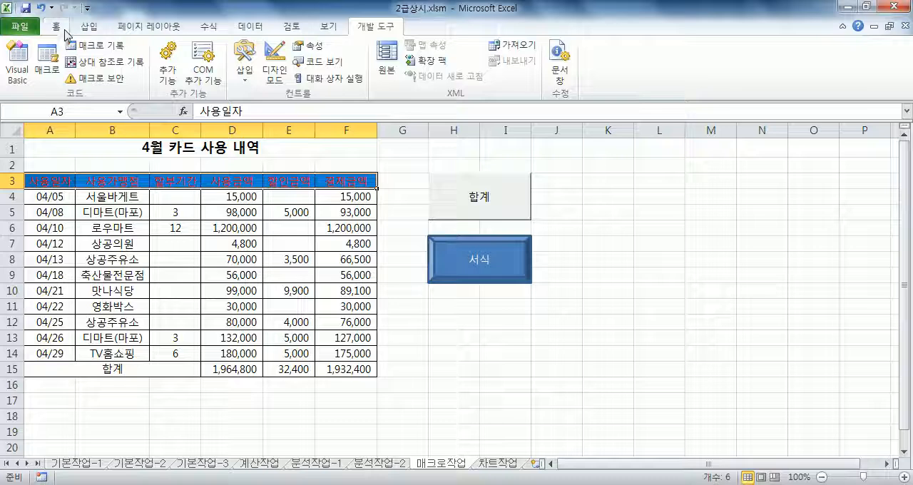
left_click(59, 29)
left_click(185, 72)
left_click(192, 194)
left_click(207, 72)
left_click(223, 89)
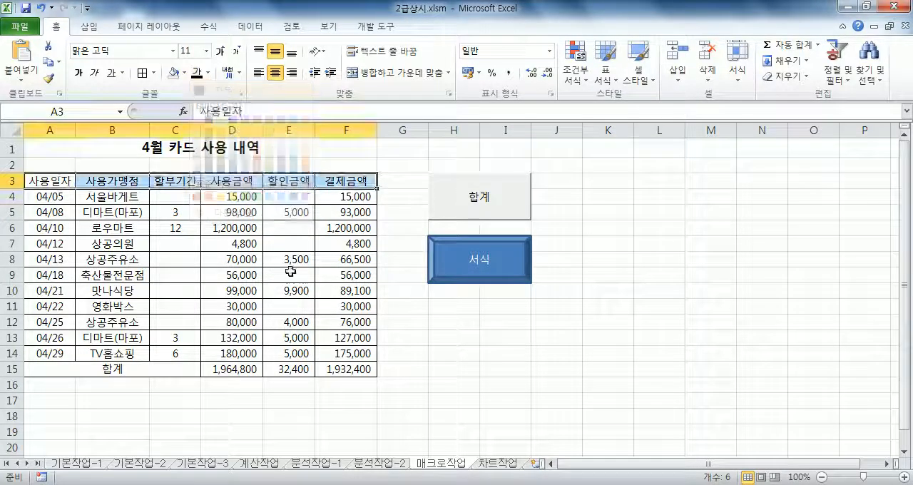
left_click(505, 353)
left_click(515, 273)
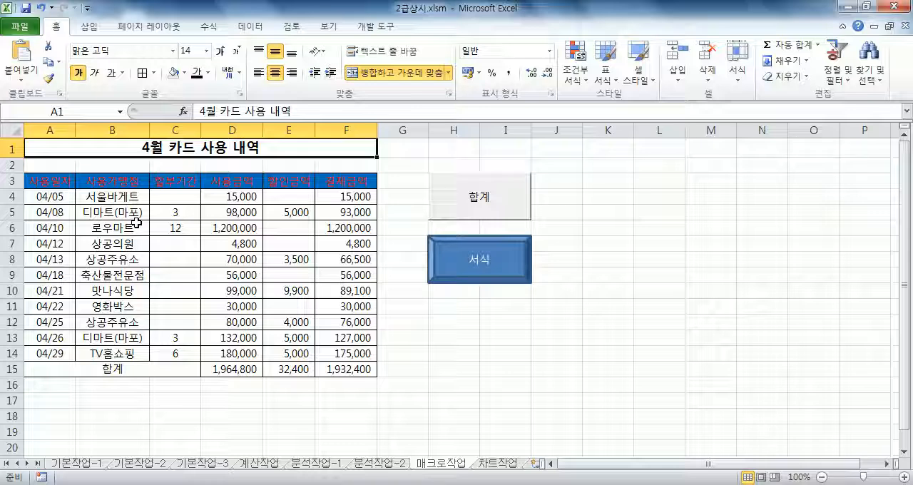
On the 차트작업 sheet, change the chart's 수출총액 series to a clustered column and plot it on the secondary axis.
left_click(504, 465)
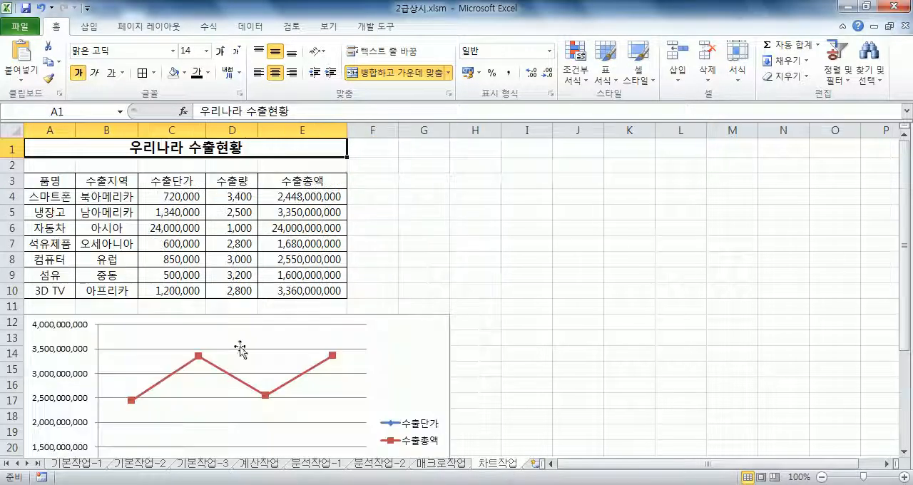
scroll(185, 336, "down", 3)
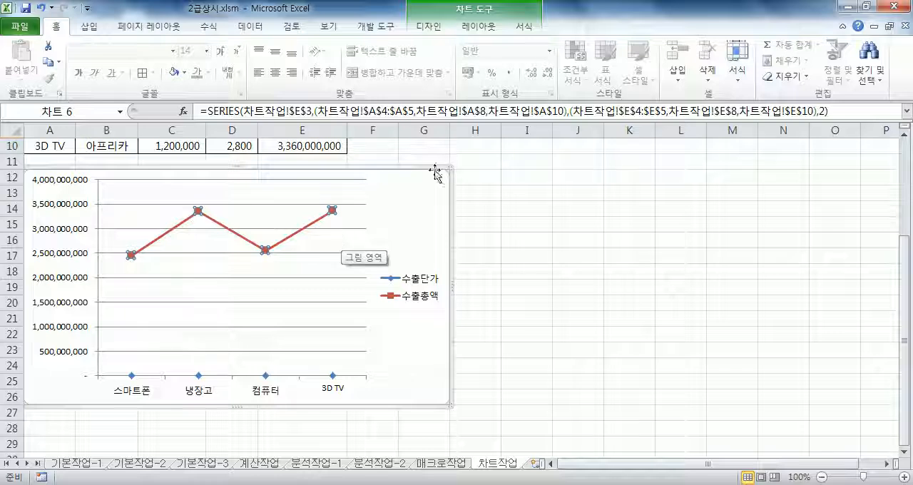
left_click(442, 30)
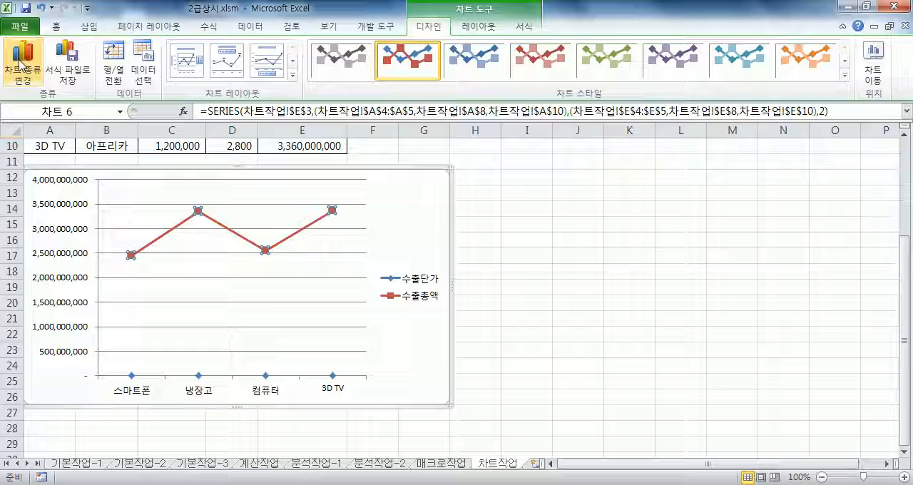
left_click(20, 63)
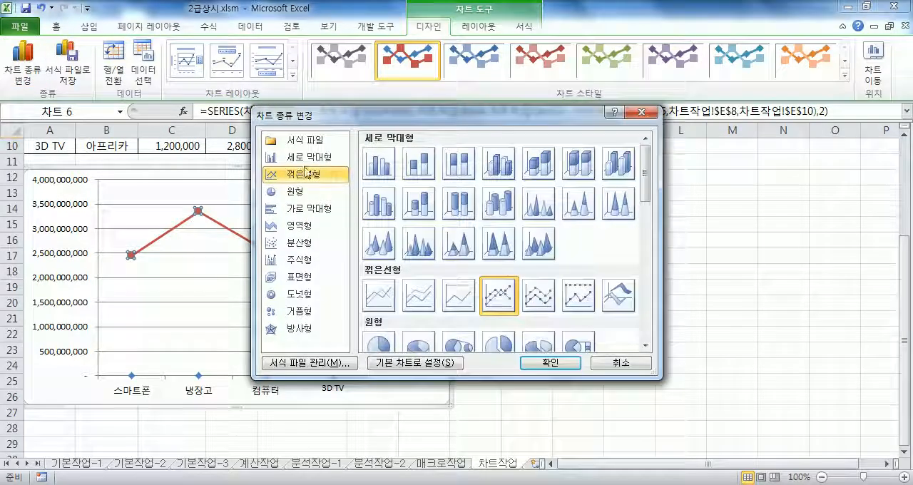
left_click(303, 157)
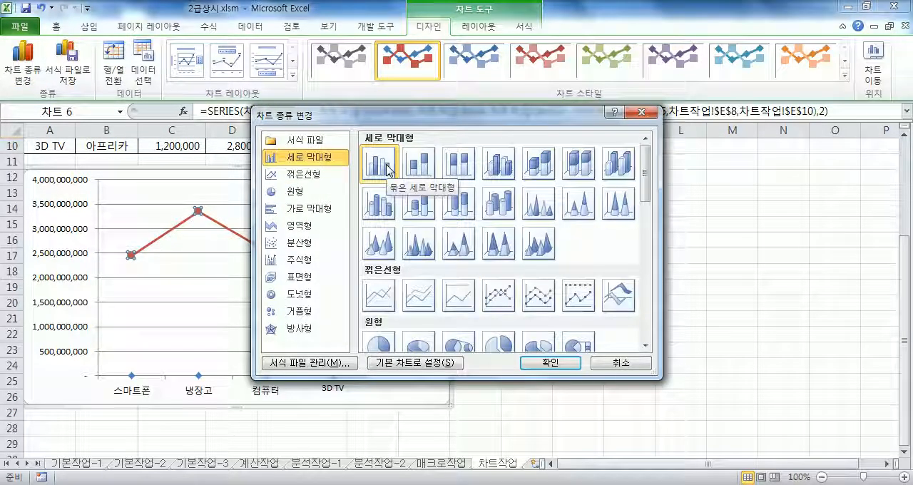
left_click(550, 362)
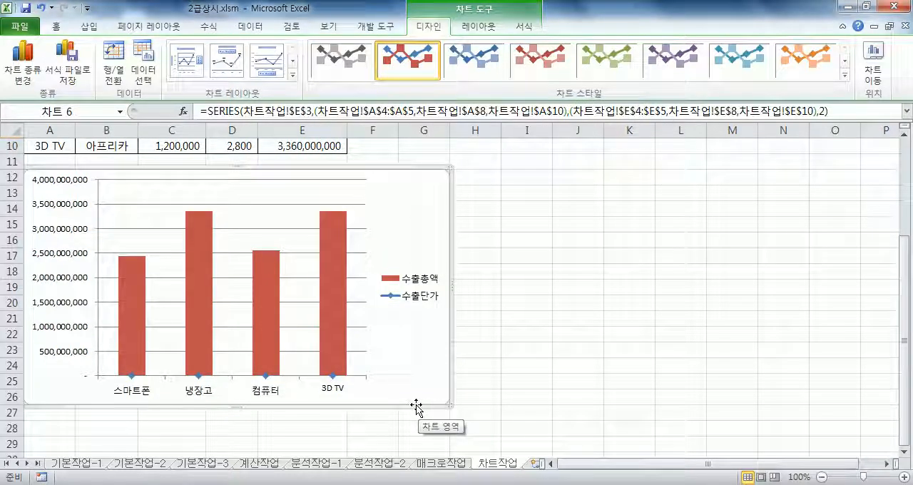
double_click(334, 259)
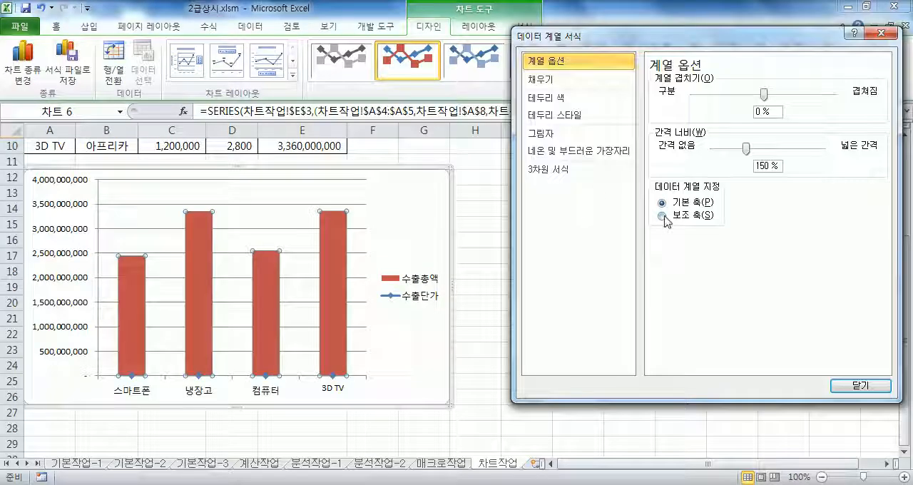
left_click(664, 216)
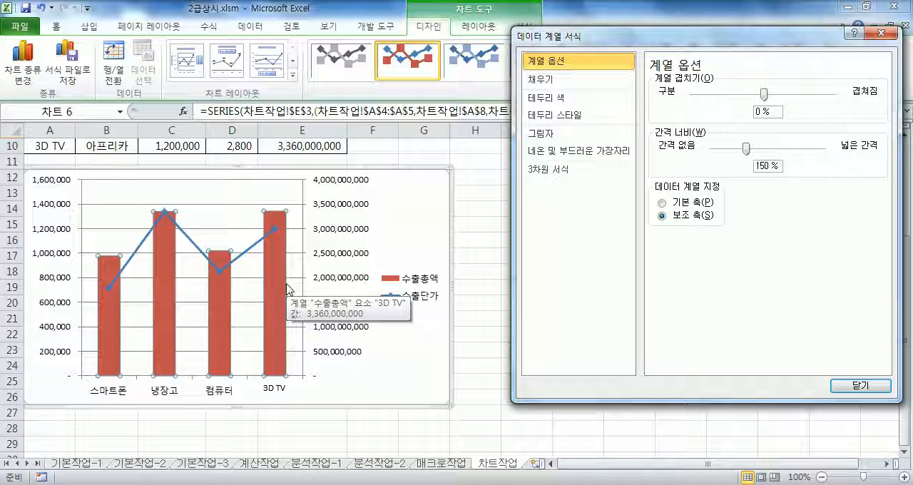
Set the major unit of the chart's primary vertical axis to a fixed 400000.
left_click(55, 230)
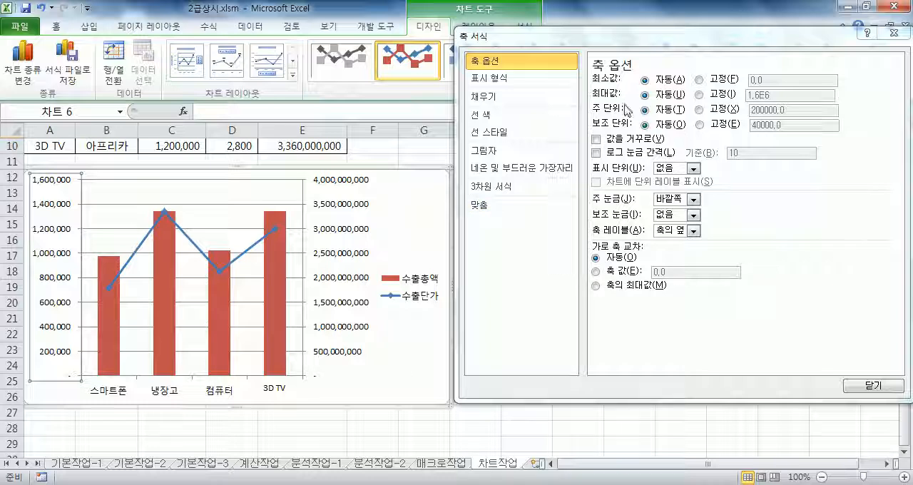
left_click(698, 110)
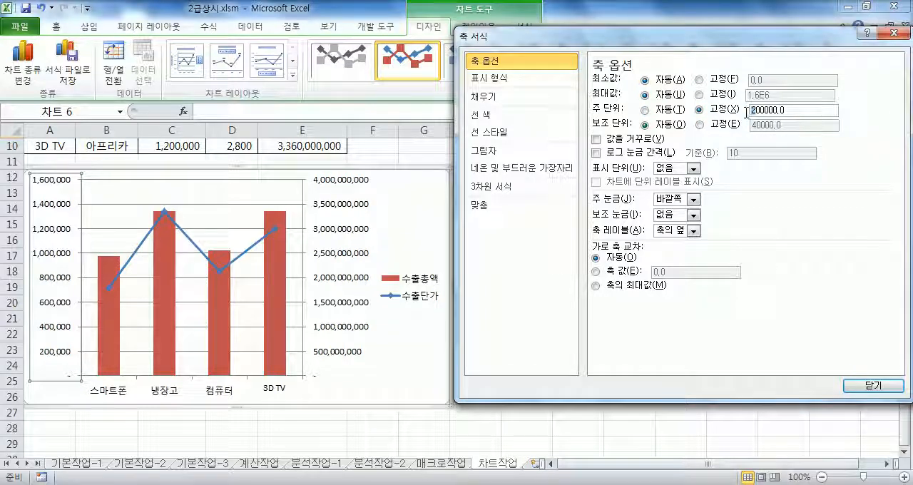
key("Delete")
type("4")
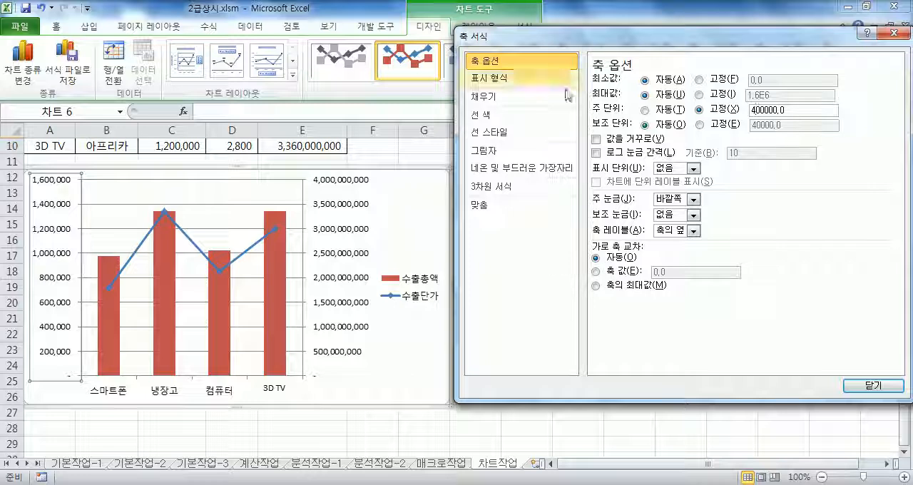
left_click(345, 234)
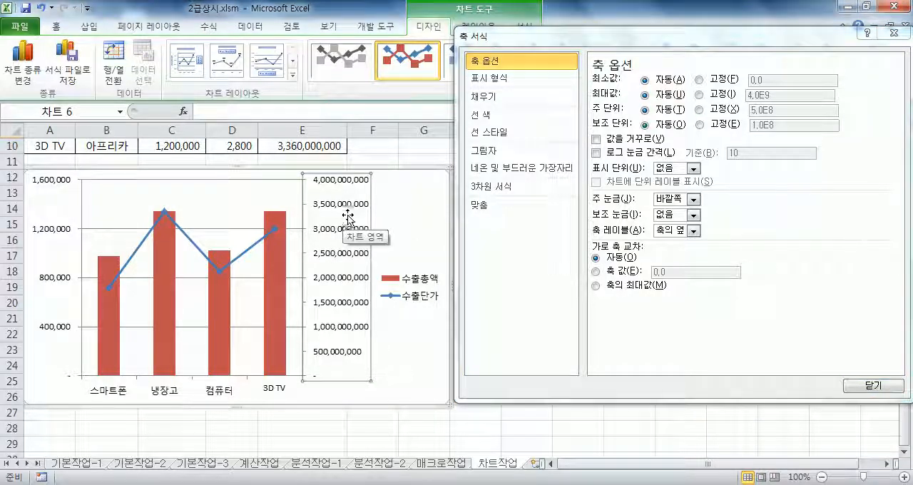
left_click(697, 111)
left_click(698, 111)
double_click(793, 110)
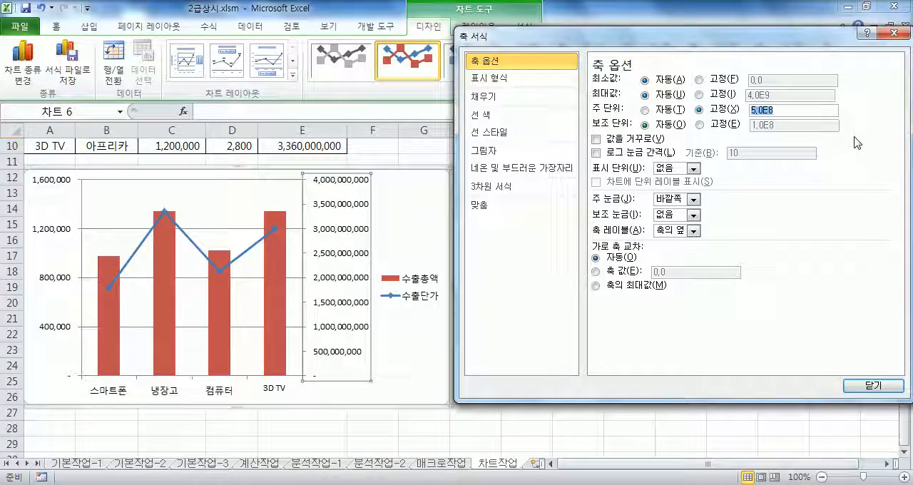
type("1000000000")
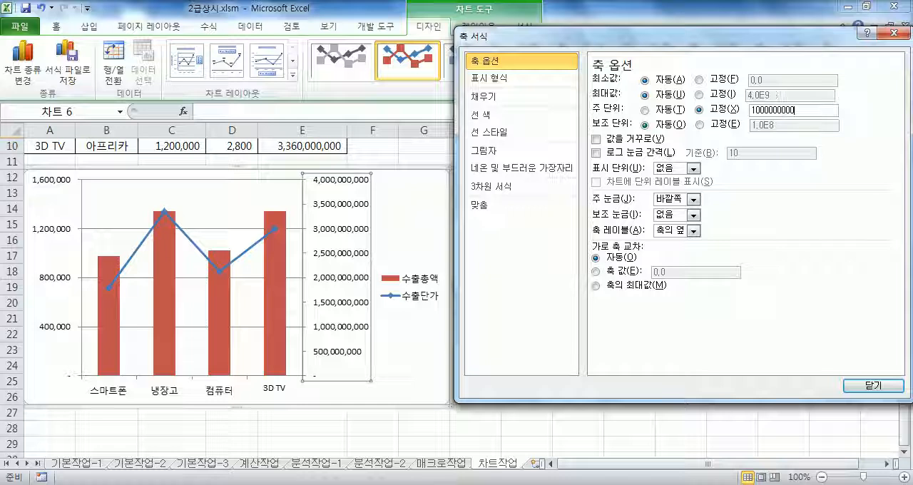
left_click(873, 385)
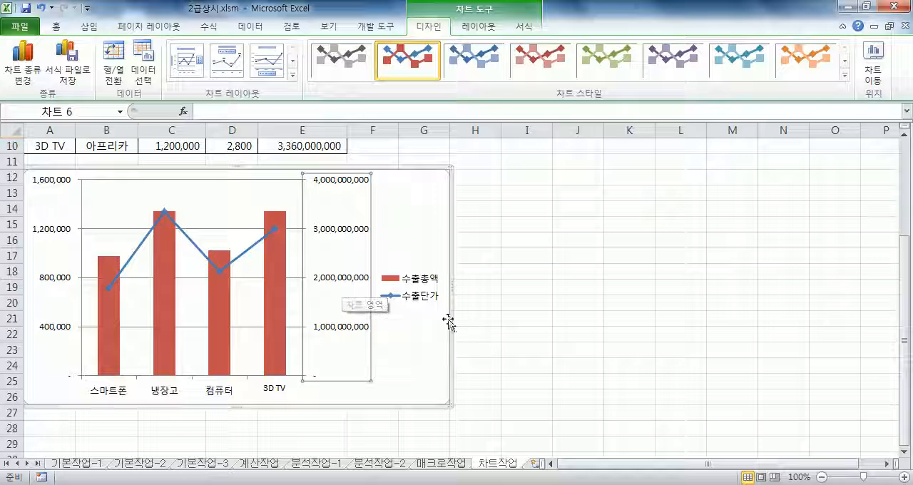
Add a data label at the outside end of only the 3D TV column in the 수출총액 series.
mouse_move(272, 301)
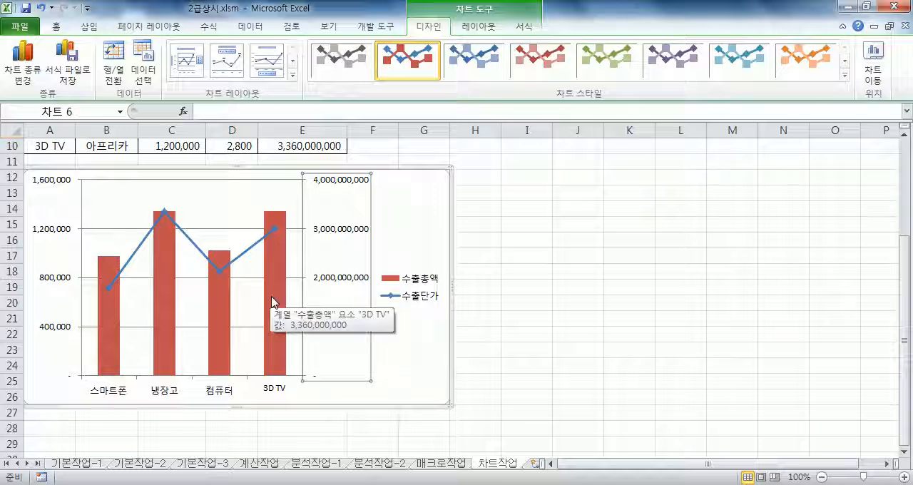
left_click(276, 303)
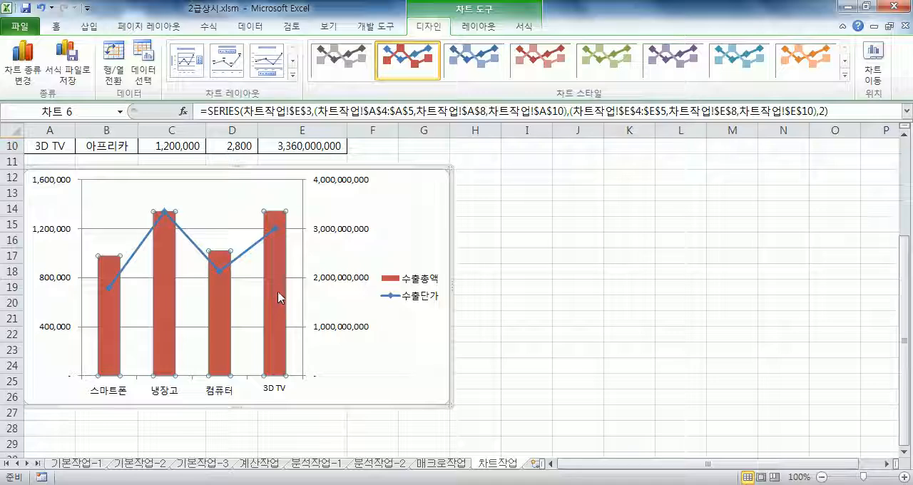
left_click(276, 278)
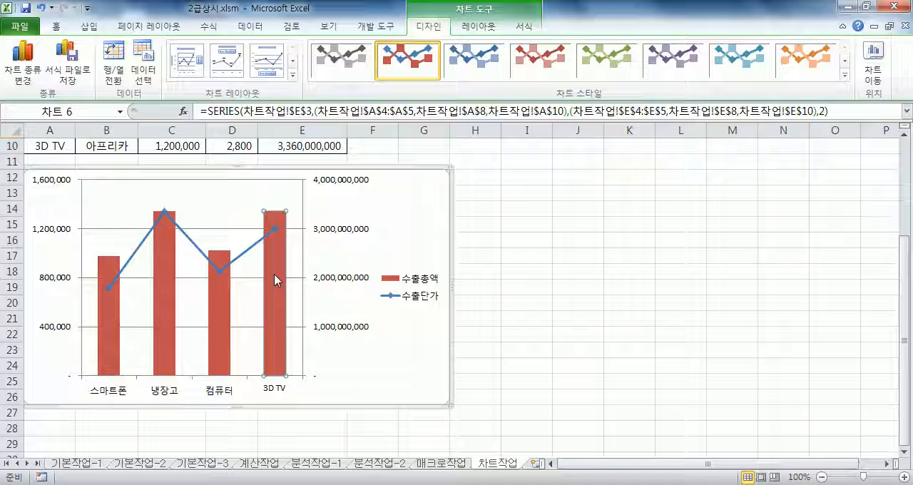
left_click(478, 26)
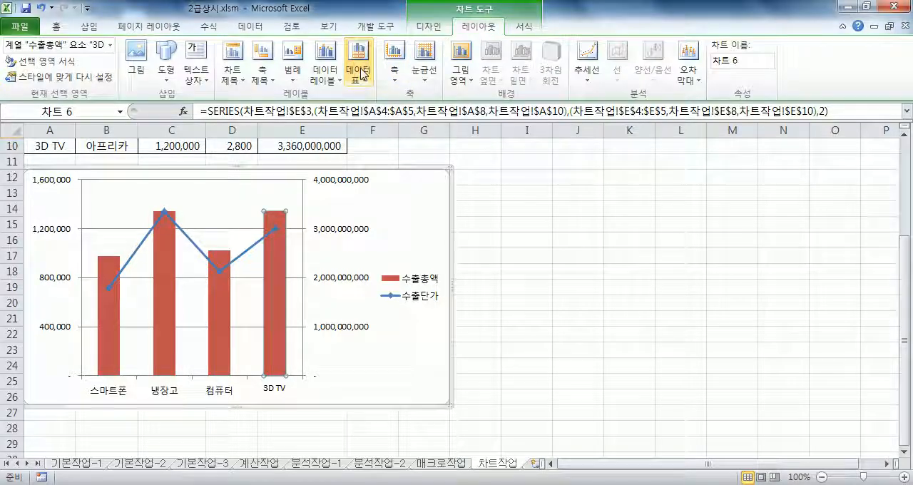
left_click(335, 85)
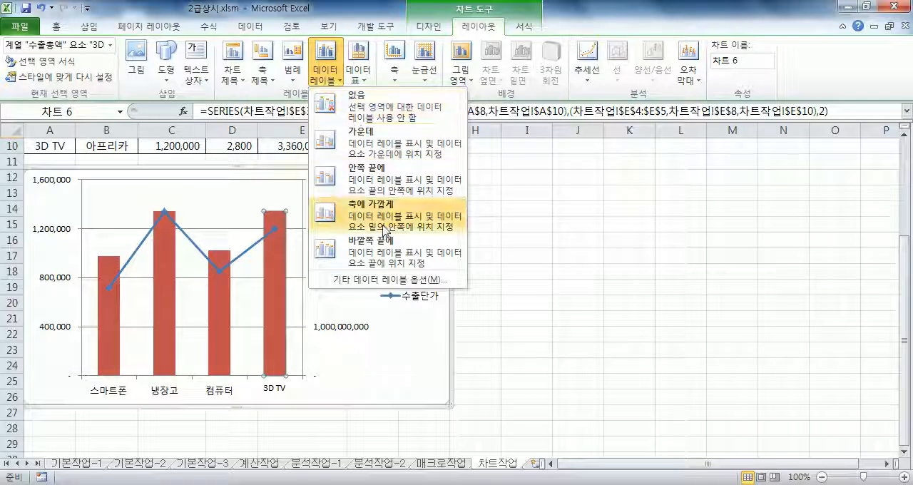
left_click(380, 256)
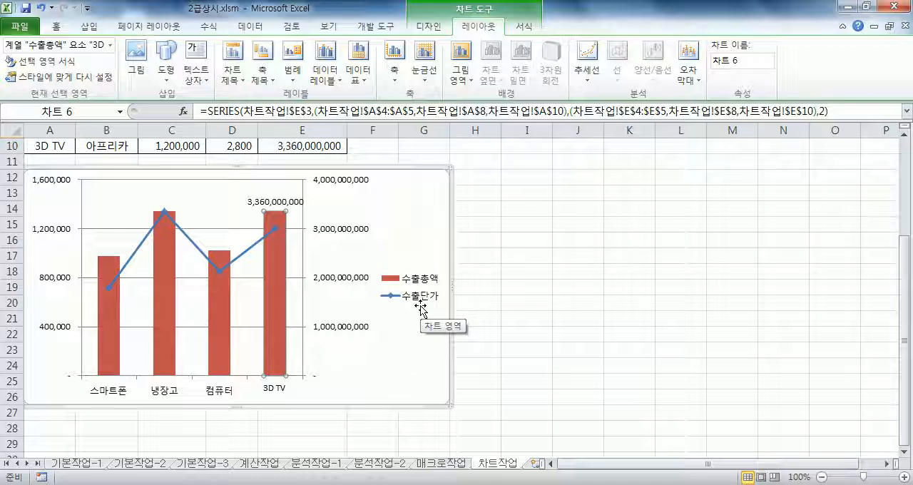
Select the single 3D TV data label and include the category name alongside its value.
left_click(268, 205)
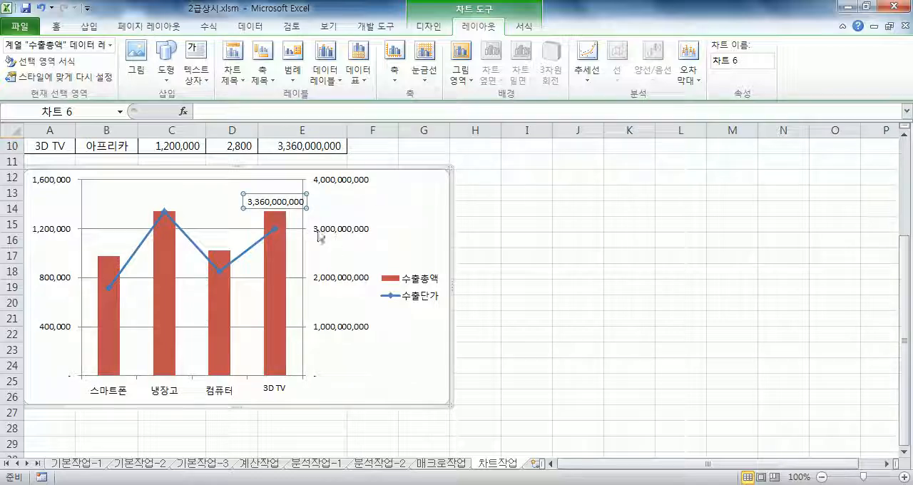
left_click(260, 201)
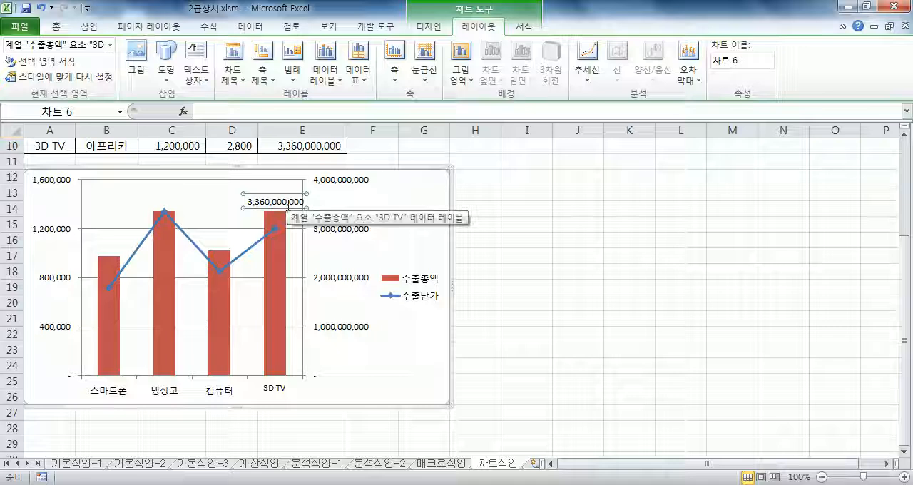
left_click(59, 67)
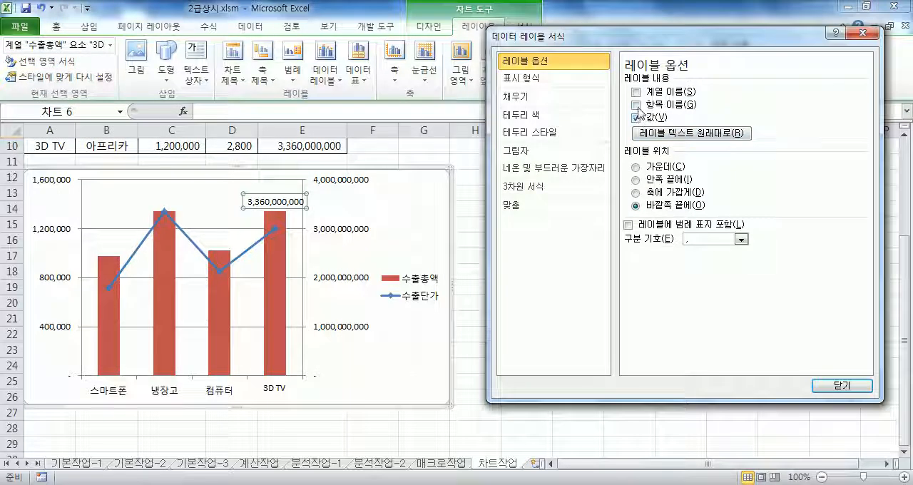
left_click(636, 104)
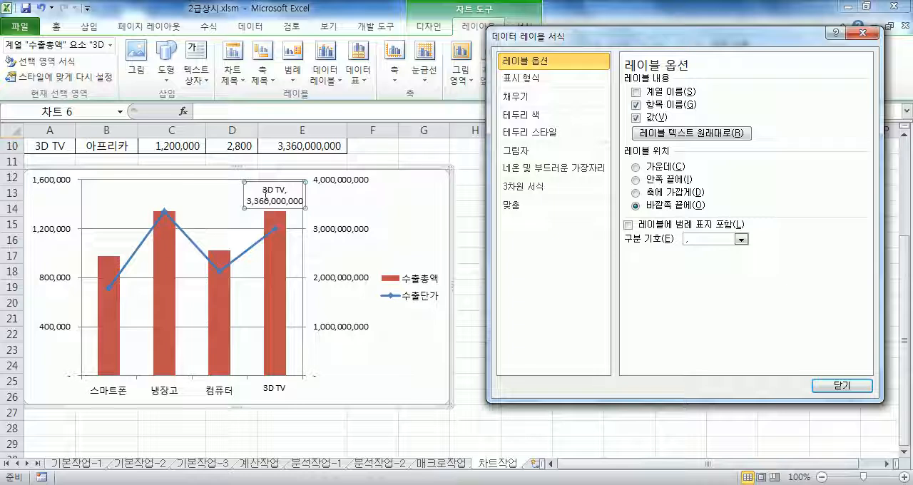
Try the space, line break, semicolon and period separators on the 3D TV data label, ending on the comma.
left_click(702, 240)
left_click(741, 240)
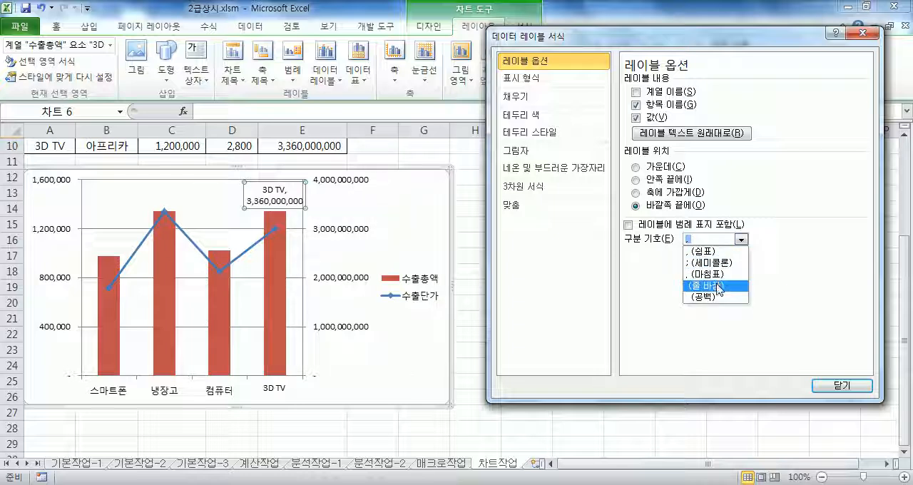
left_click(713, 297)
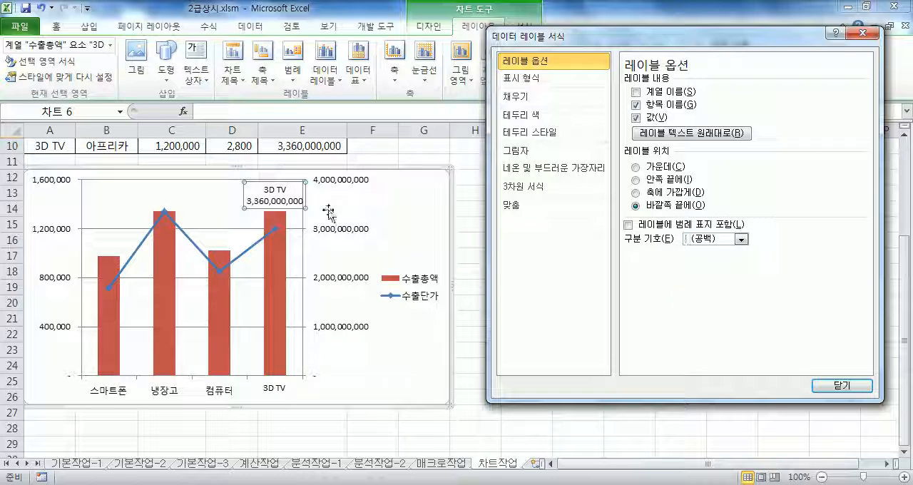
left_click(741, 240)
left_click(720, 288)
left_click(741, 240)
left_click(716, 250)
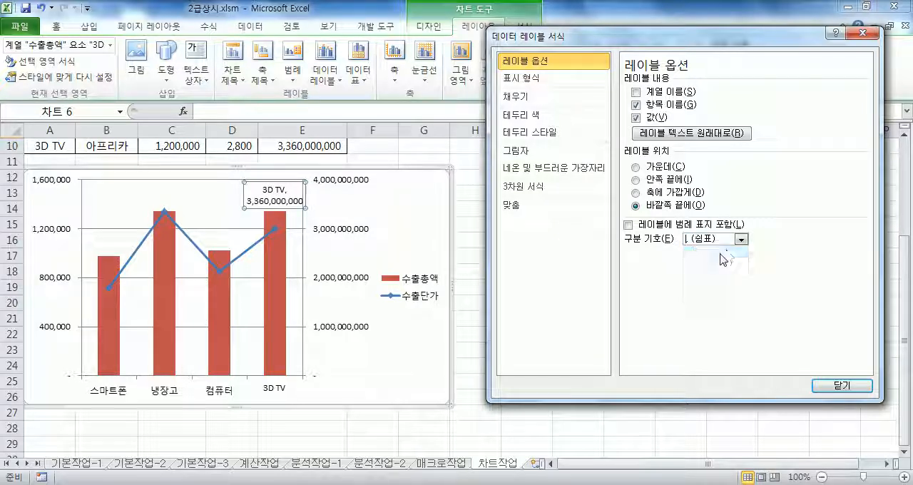
left_click(741, 240)
left_click(713, 262)
left_click(741, 240)
left_click(714, 274)
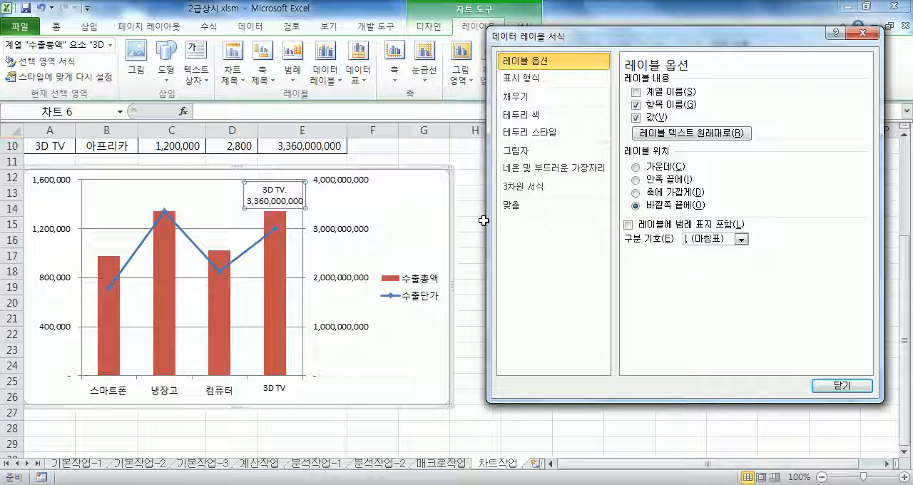
left_click(740, 243)
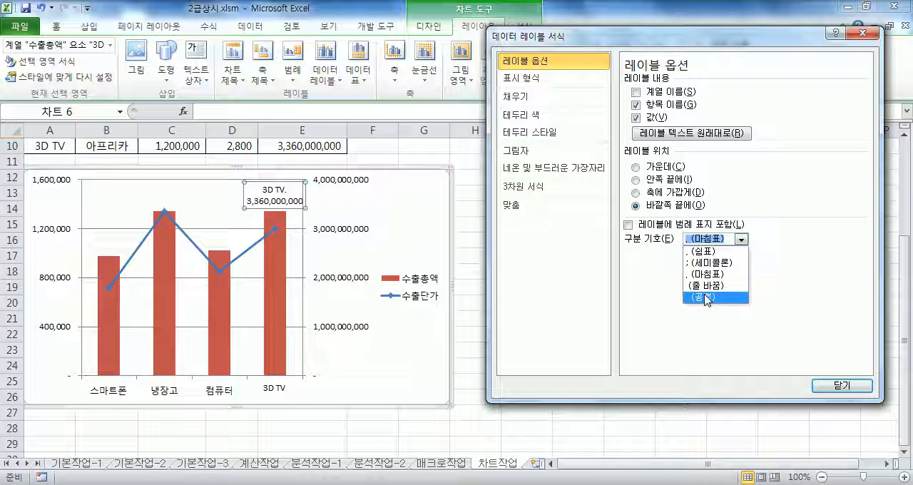
left_click(705, 286)
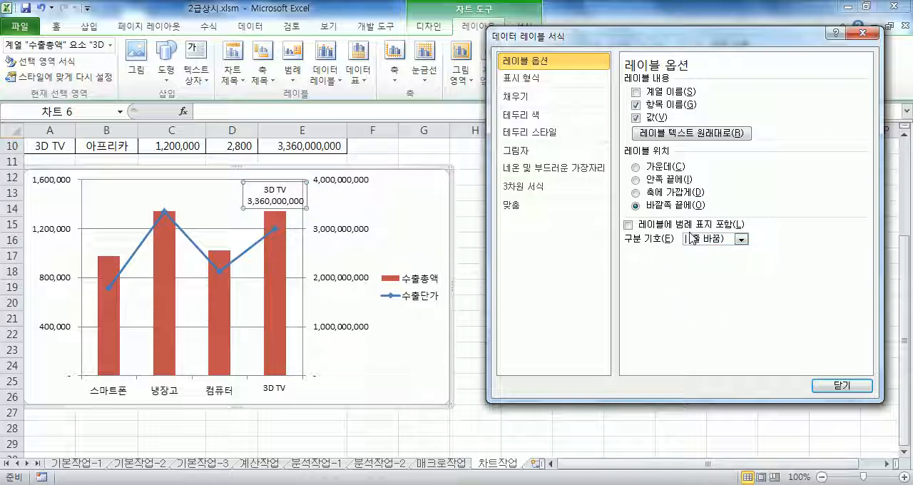
left_click(742, 241)
left_click(699, 251)
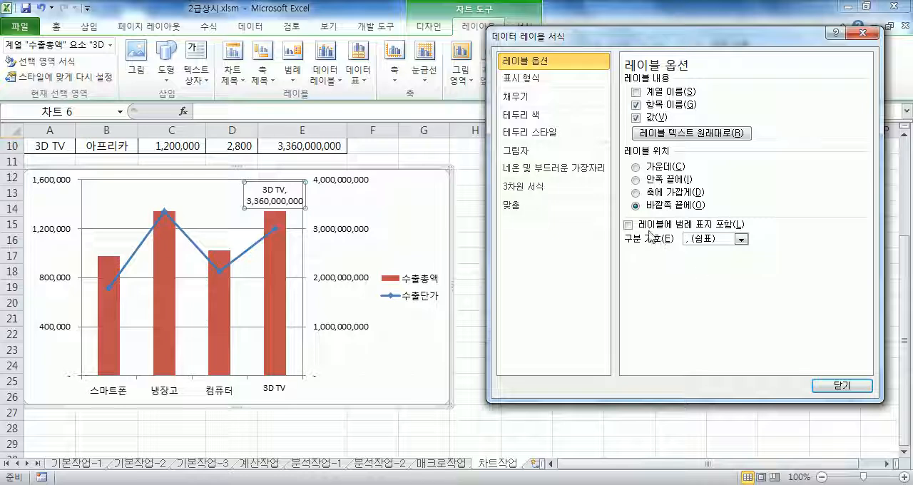
Add a chart title above the plot reading "가전제품 수출현황" and finish the title formatting.
left_click(233, 71)
left_click(282, 178)
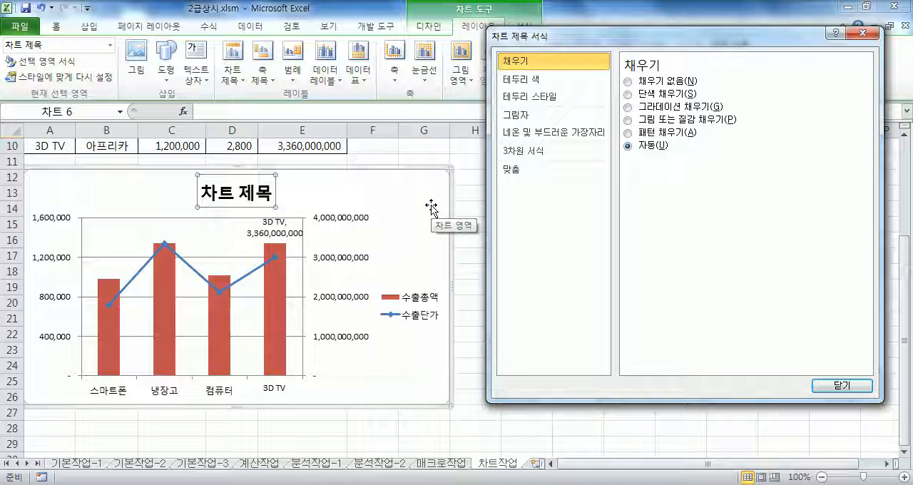
left_click(257, 113)
type("ㄱ가전제품 수")
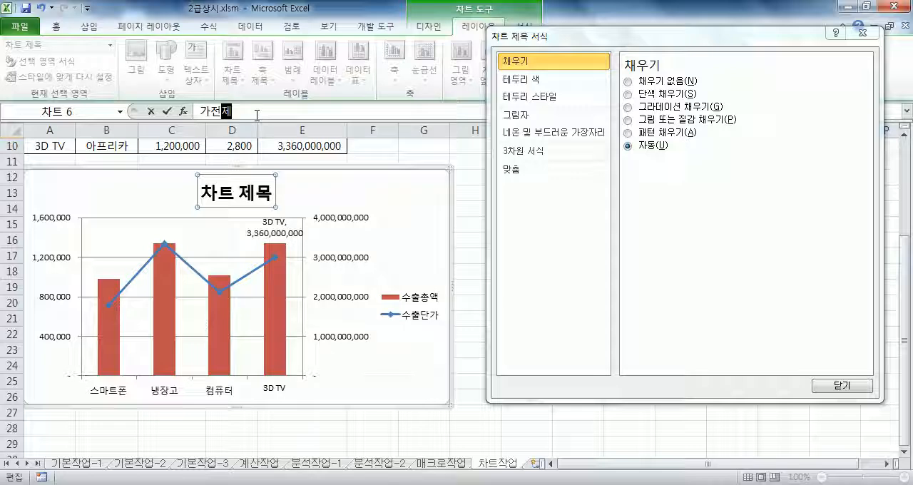
type("출현호")
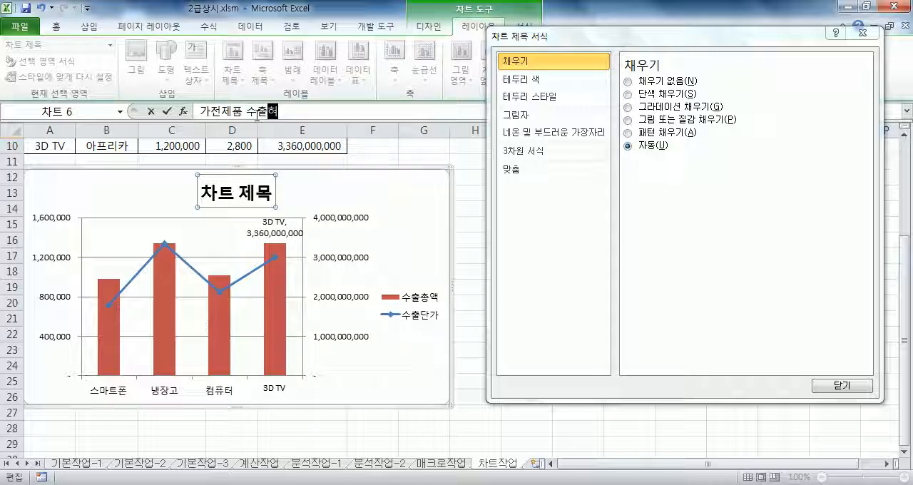
key("Return")
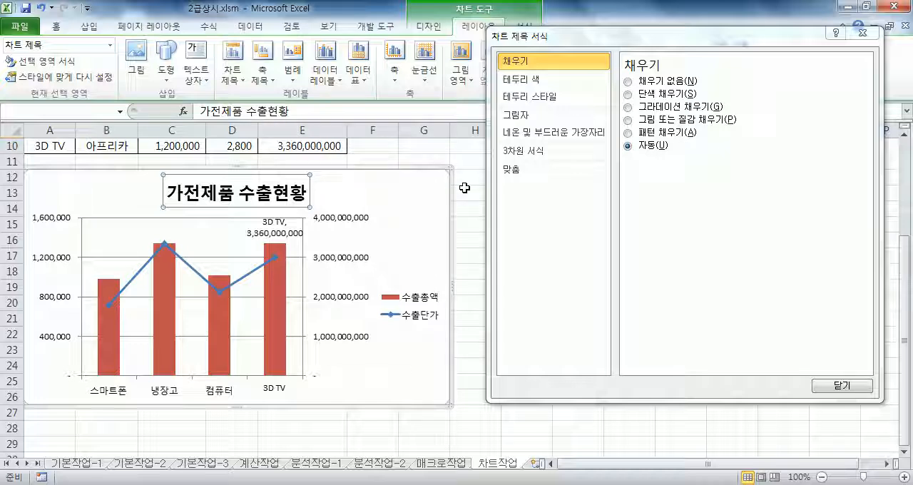
left_click(860, 36)
Format the chart title in the 궁서체 font at size 16 with italic style.
left_click(370, 201)
left_click(286, 189)
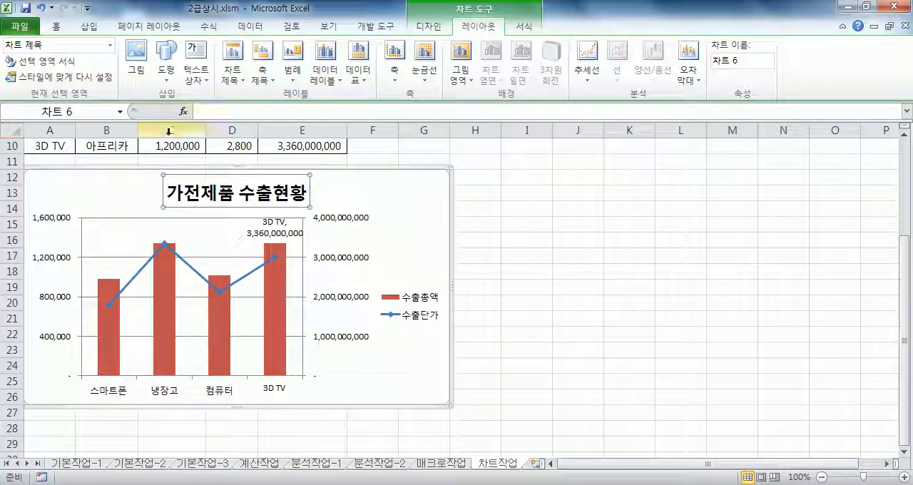
left_click(57, 27)
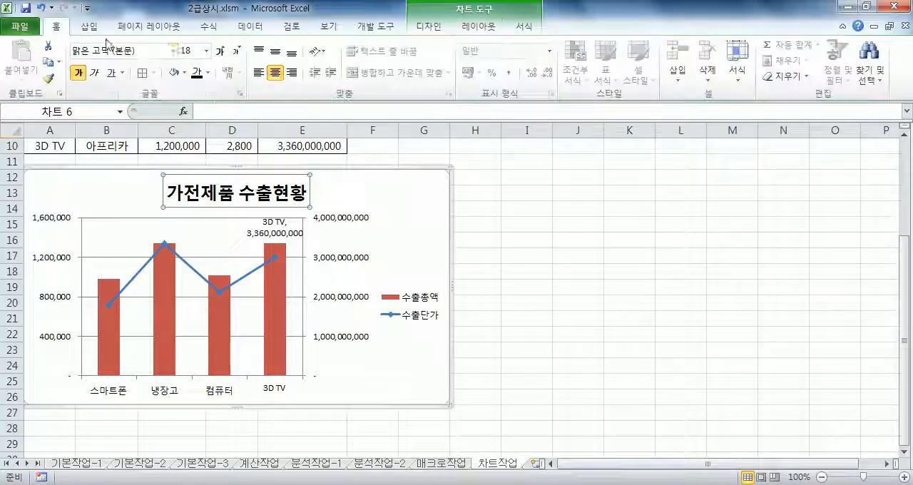
left_click(173, 50)
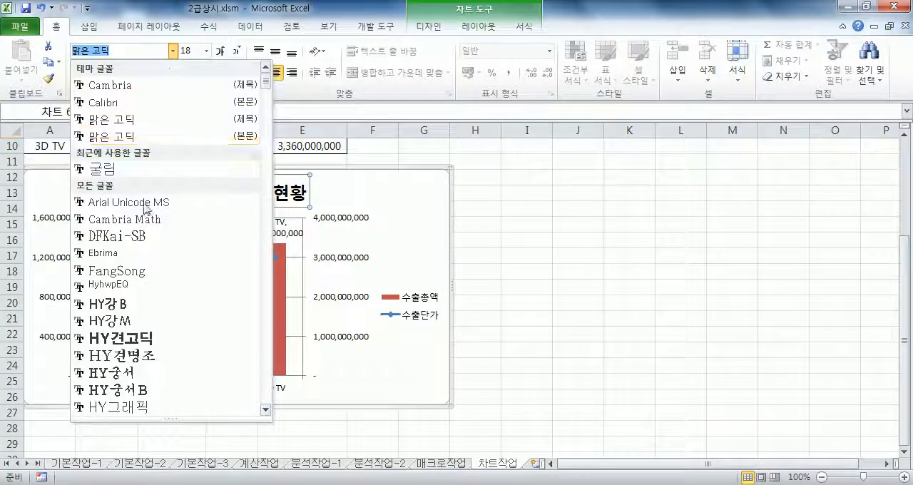
scroll(163, 264, "down", 15)
scroll(164, 286, "down", 10)
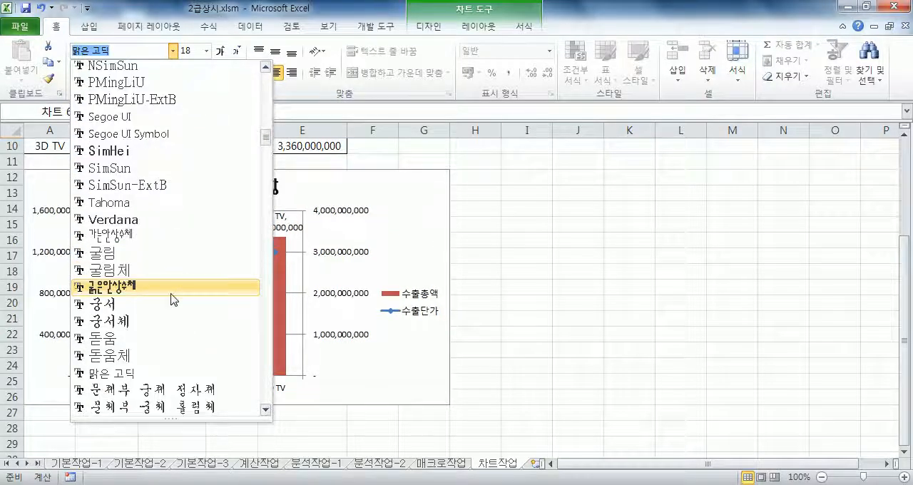
scroll(171, 235, "up", 3)
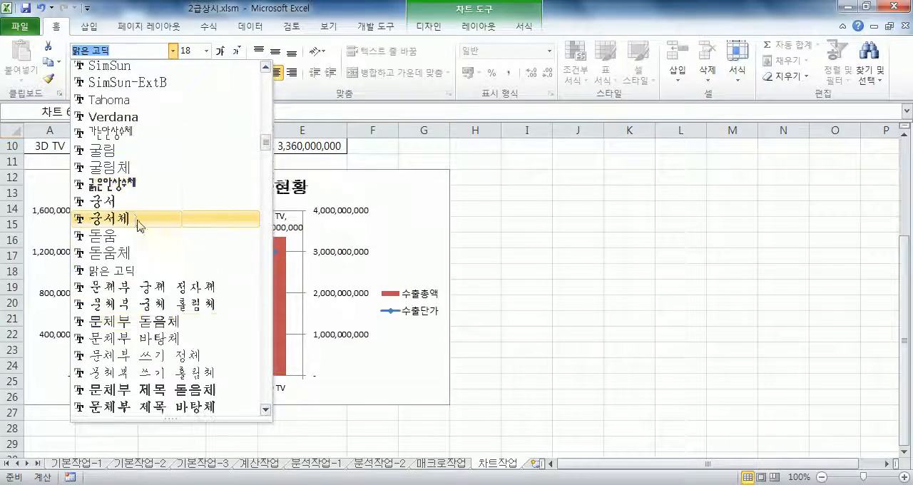
left_click(118, 219)
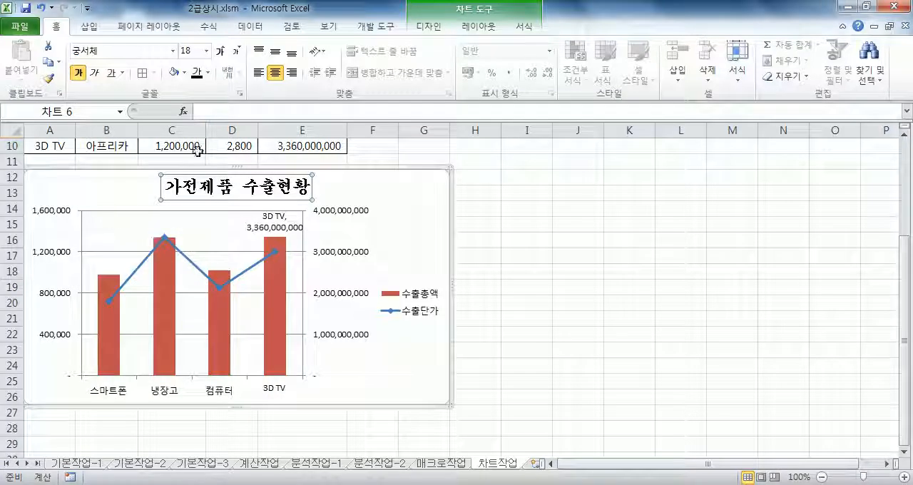
left_click(234, 56)
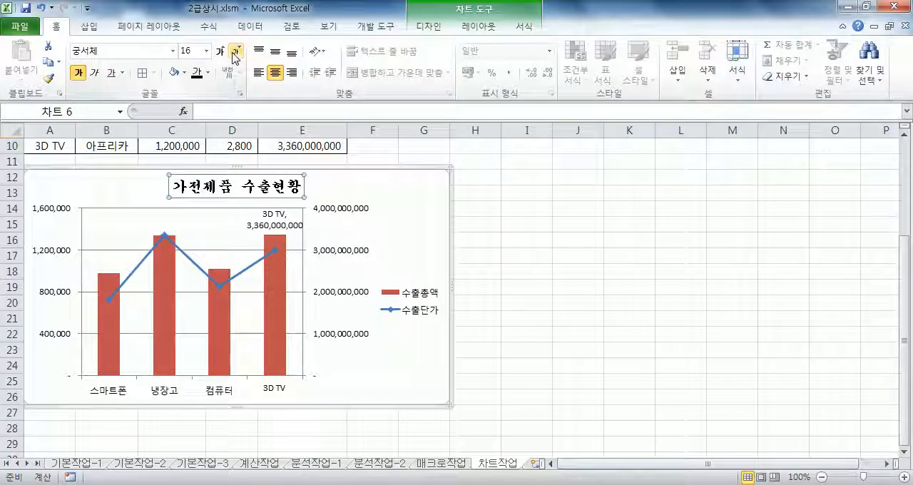
left_click(97, 74)
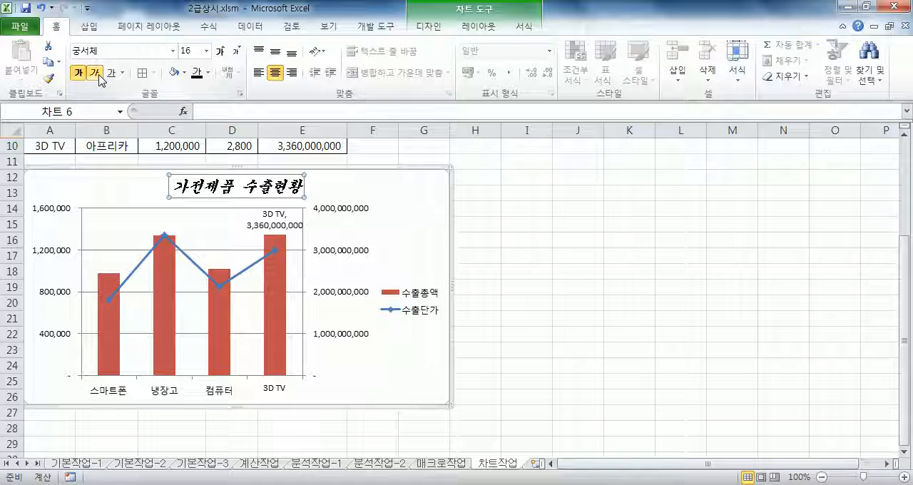
Place the chart's legend below the plot area.
left_click(430, 299)
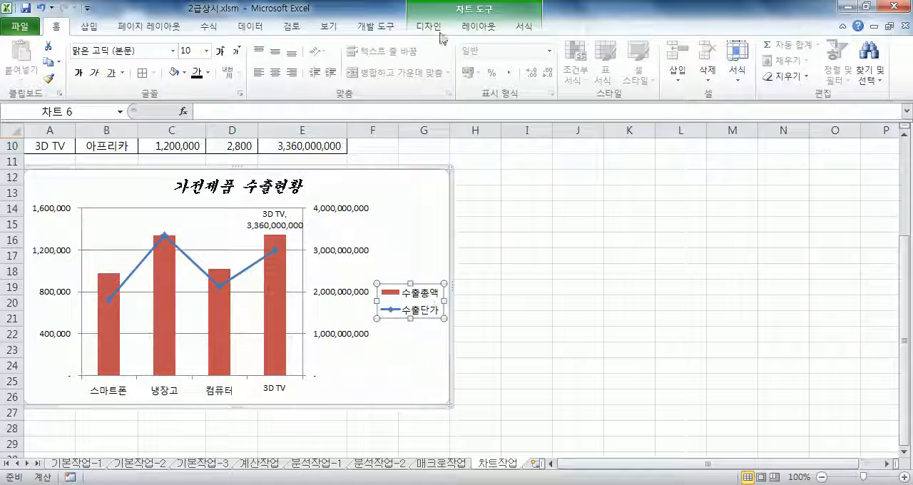
left_click(481, 26)
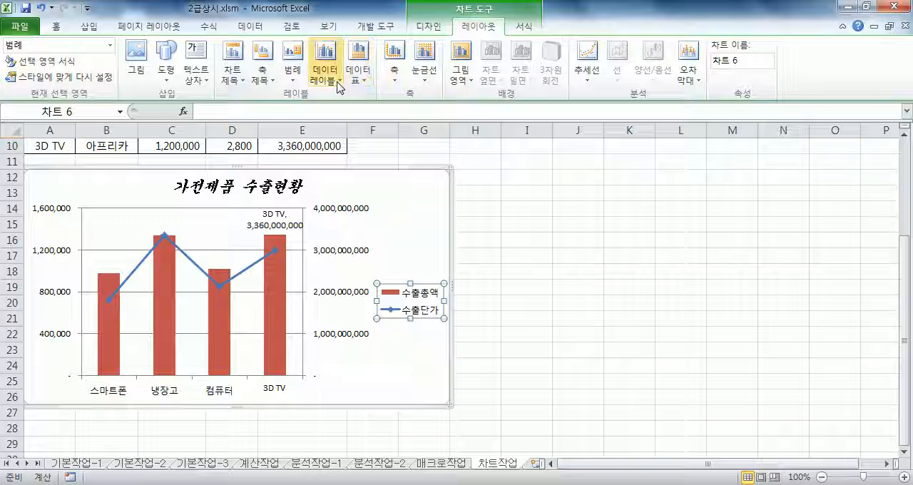
left_click(292, 68)
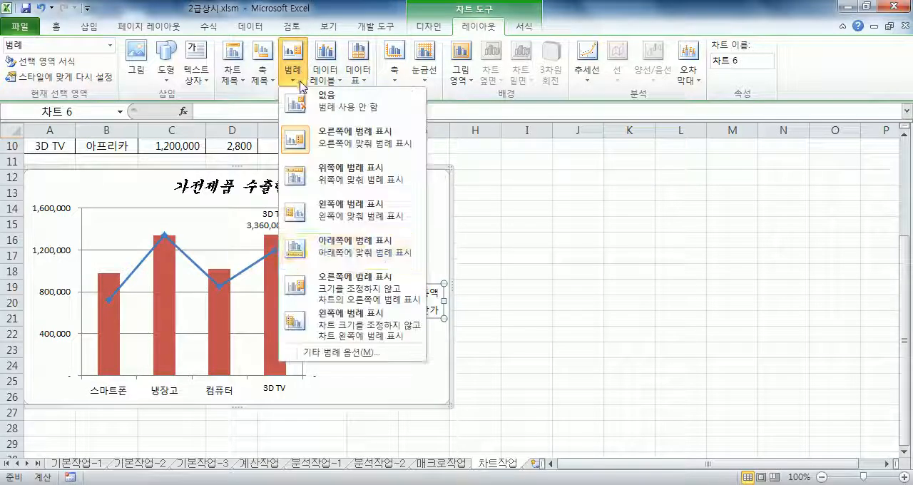
left_click(344, 253)
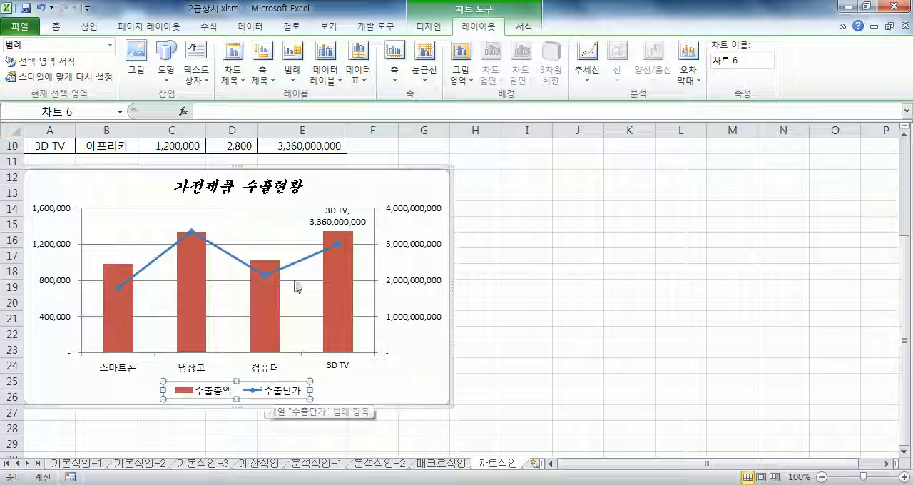
key("alt+Tab")
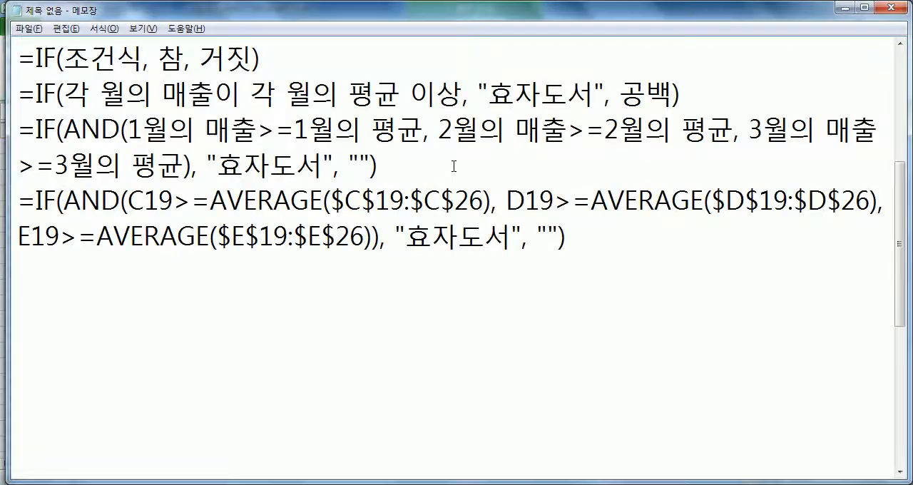
key("alt+Tab")
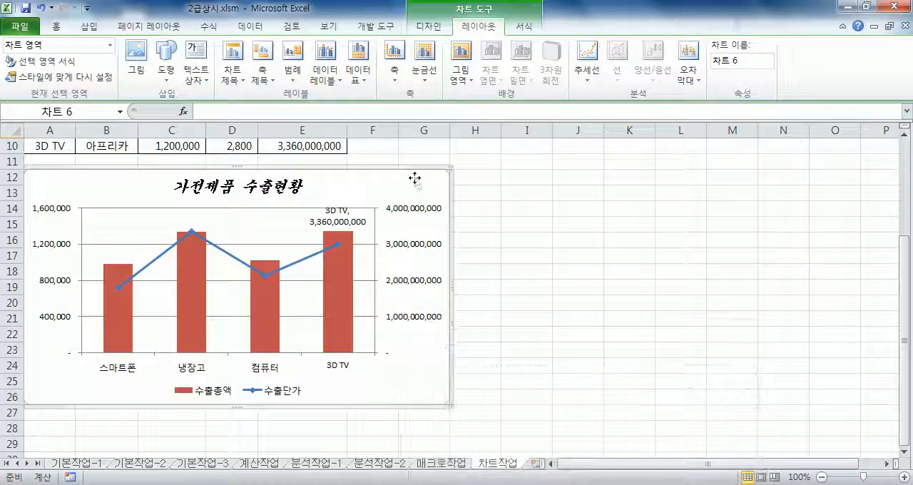
Give the chart area a 3 pt border with rounded corners.
double_click(416, 178)
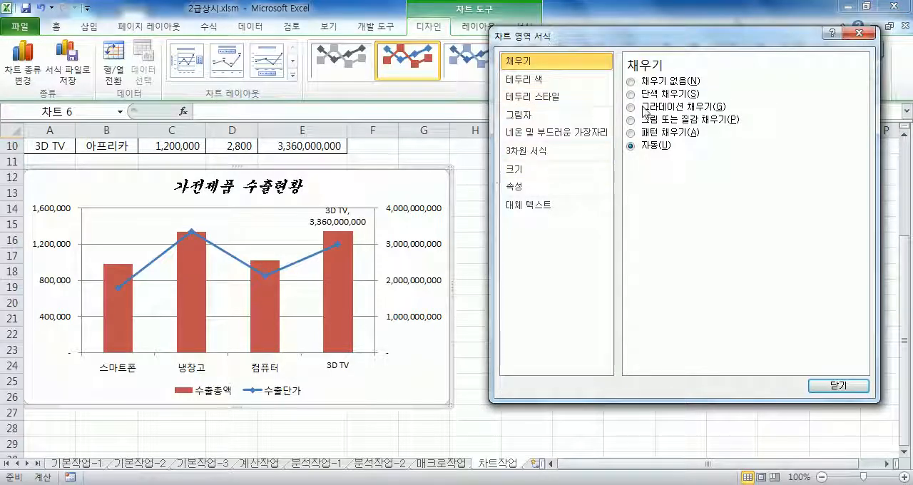
left_click(540, 96)
left_click(743, 78)
left_click(743, 79)
left_click(744, 78)
left_click(743, 79)
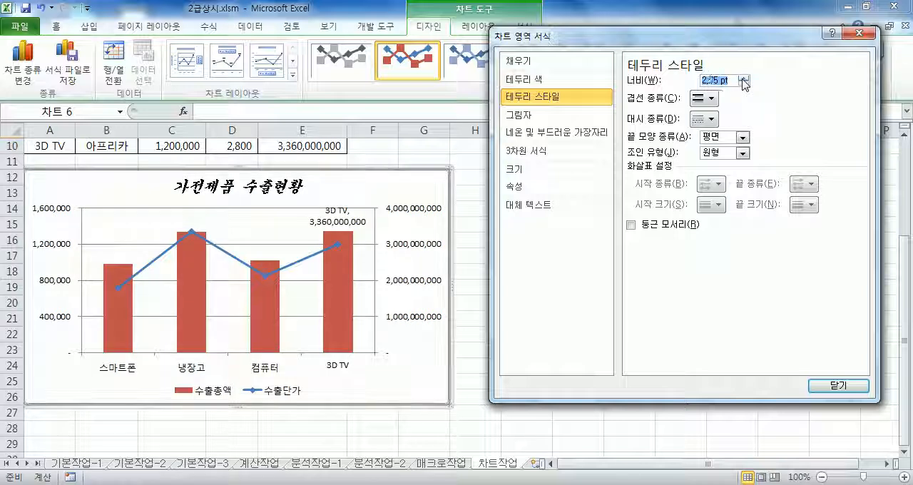
left_click(744, 79)
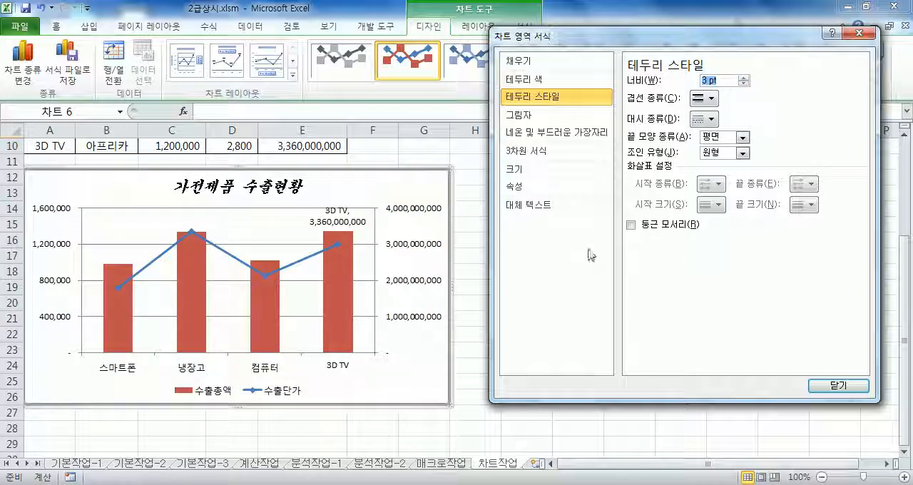
left_click(632, 226)
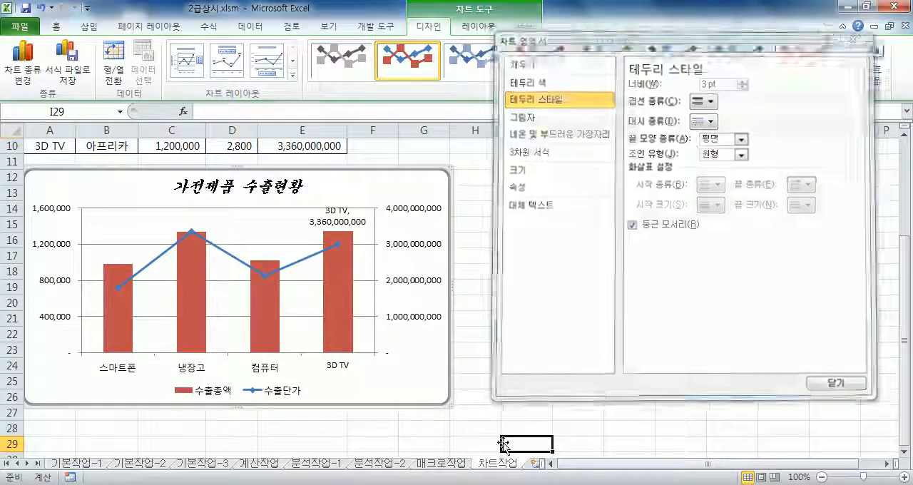
Deselect the chart to check its border, and reopen the chart area's border style settings.
left_click(542, 443)
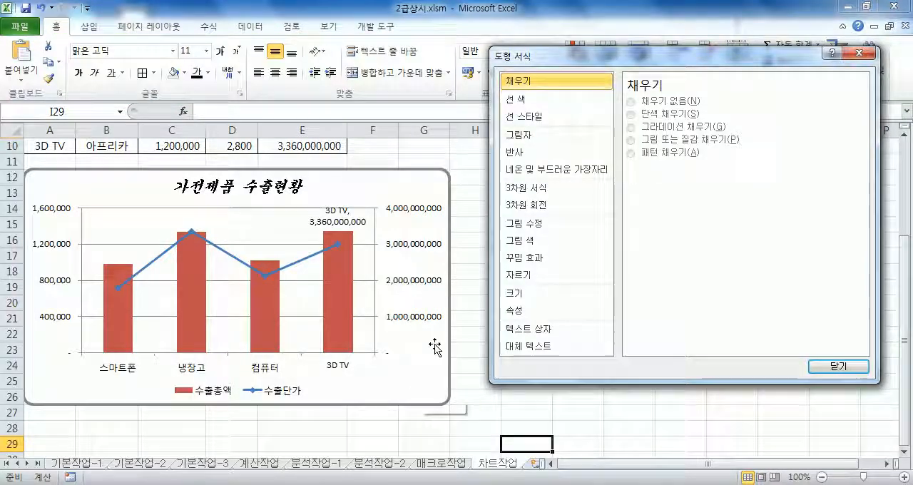
left_click(431, 180)
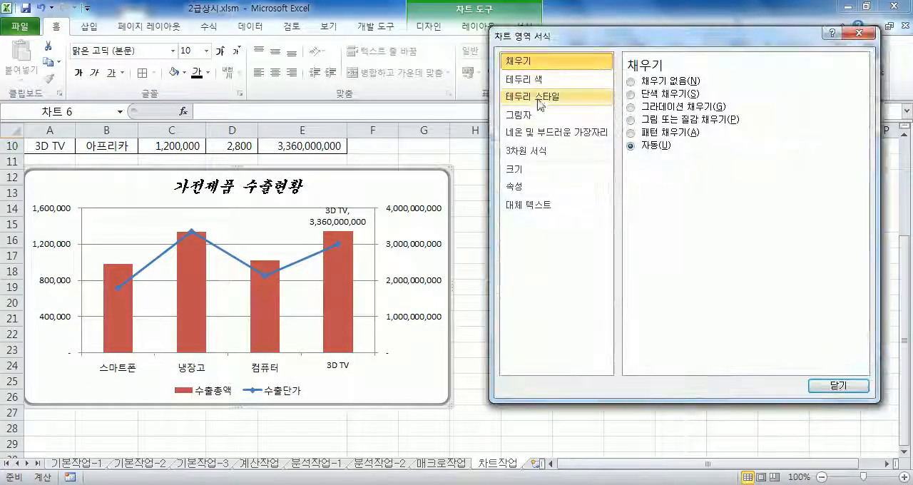
left_click(543, 96)
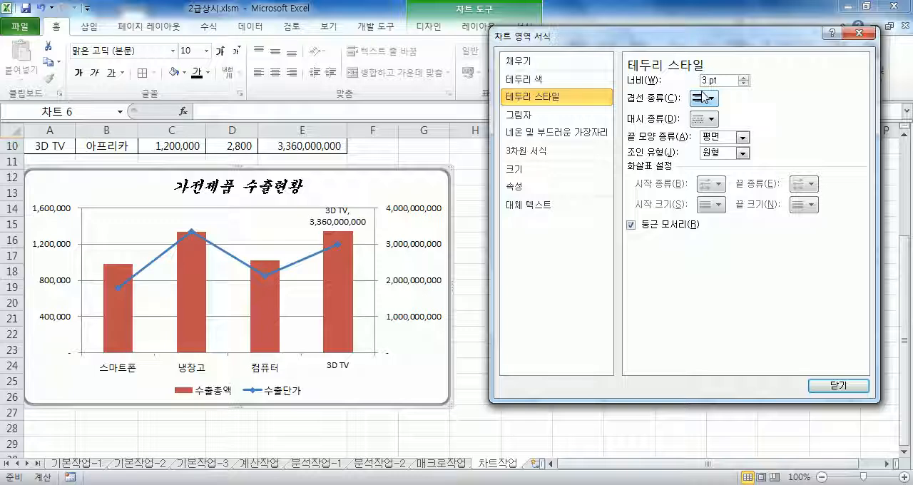
View the series options of the 수출총액 series and of its single 3D TV column.
right_click(333, 307)
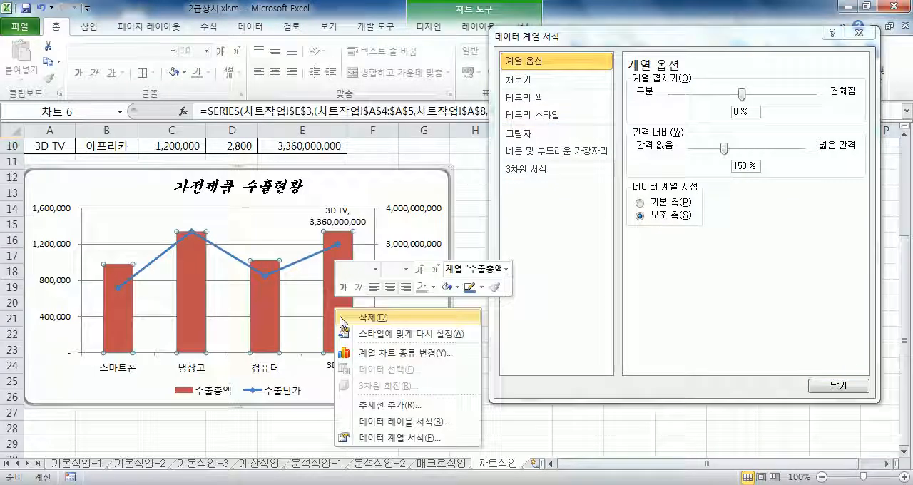
left_click(400, 437)
left_click(837, 386)
double_click(338, 332)
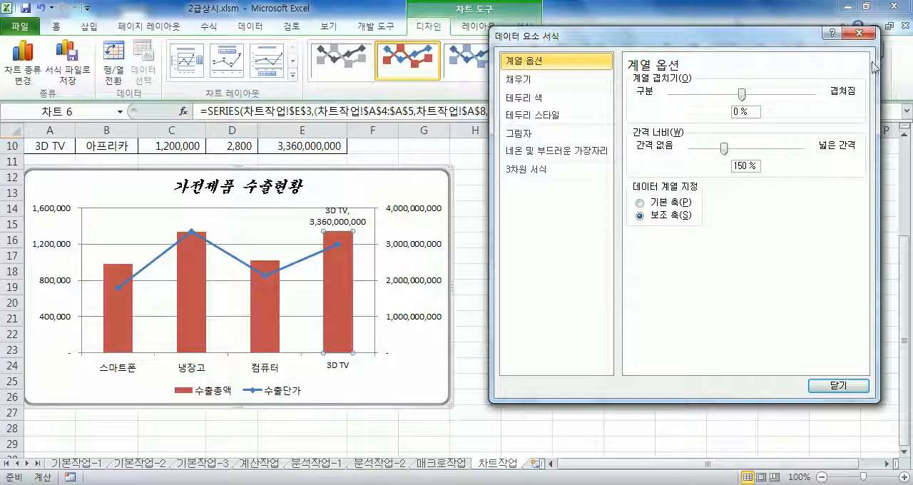
left_click(859, 33)
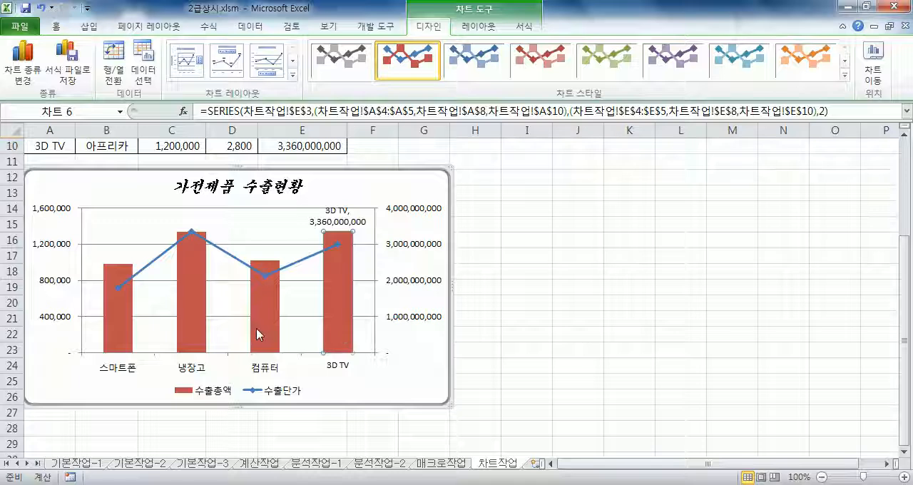
Try plotting the 수출총액 series on the primary axis, return it to the secondary axis, and finish the series formatting.
left_click(245, 227)
right_click(197, 300)
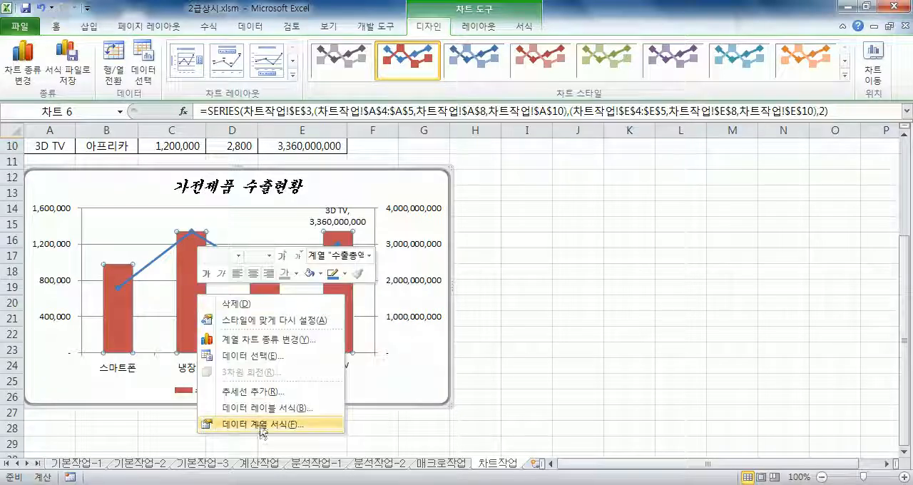
left_click(261, 422)
left_click(640, 204)
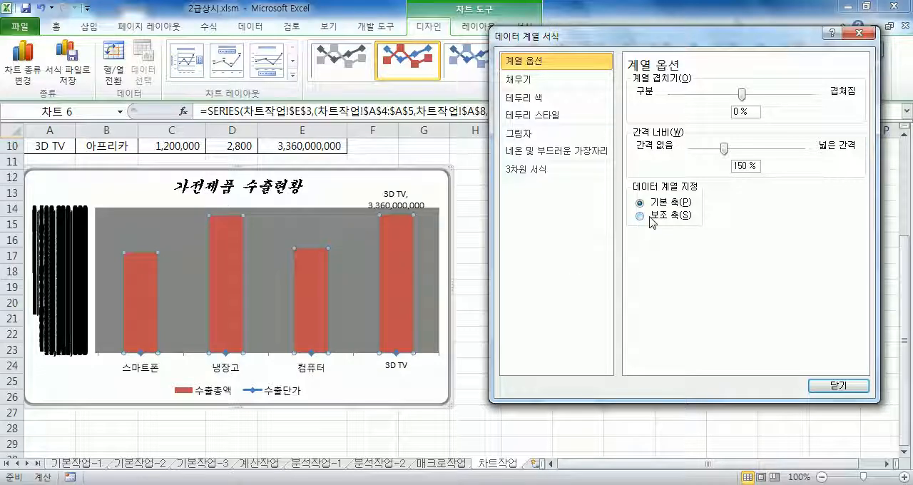
left_click(654, 217)
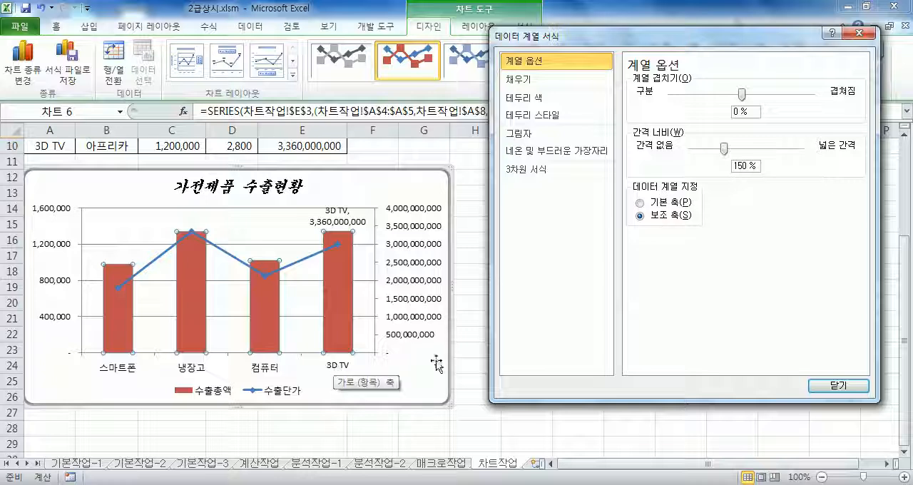
left_click(834, 386)
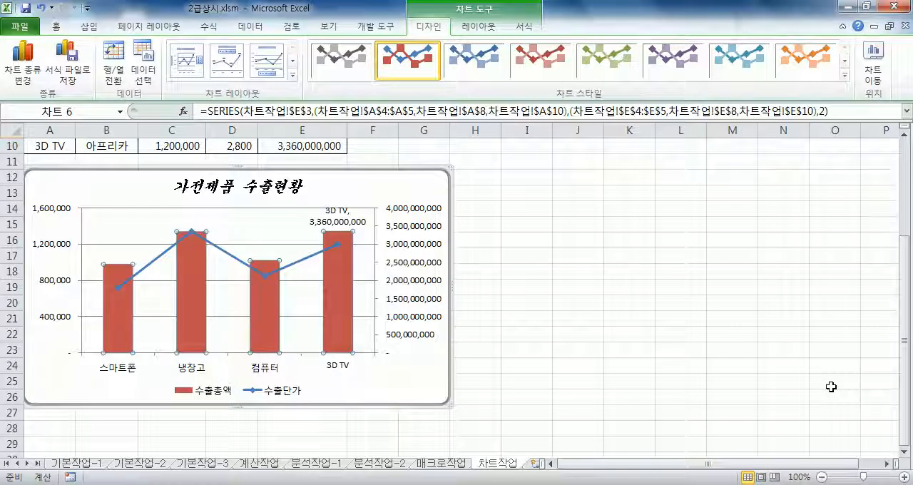